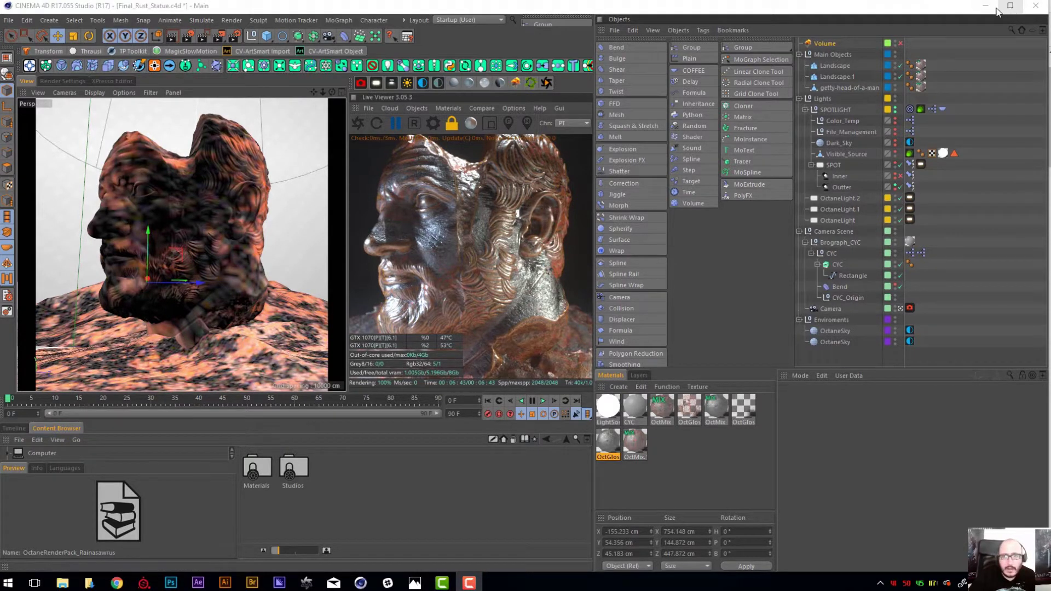
- Check the rust.jpg reference image on the desktop and switch Cinema 4D to the Final_Rust_Statue_0001.c4d project
{"action": "left_click", "coordinate": [987, 8]}
{"action": "left_click", "coordinate": [991, 5]}
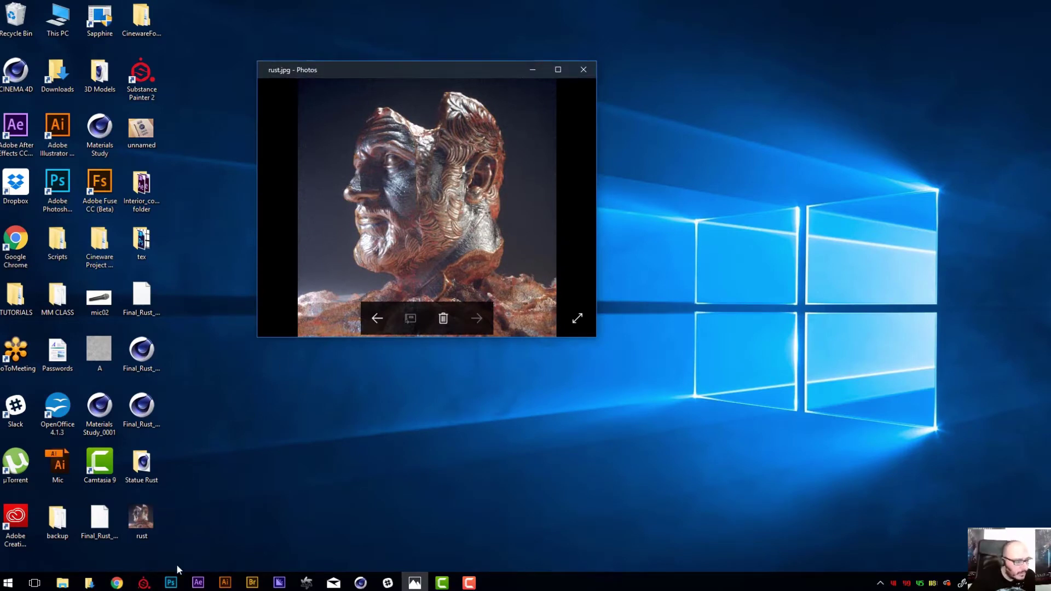
{"action": "left_click", "coordinate": [361, 583]}
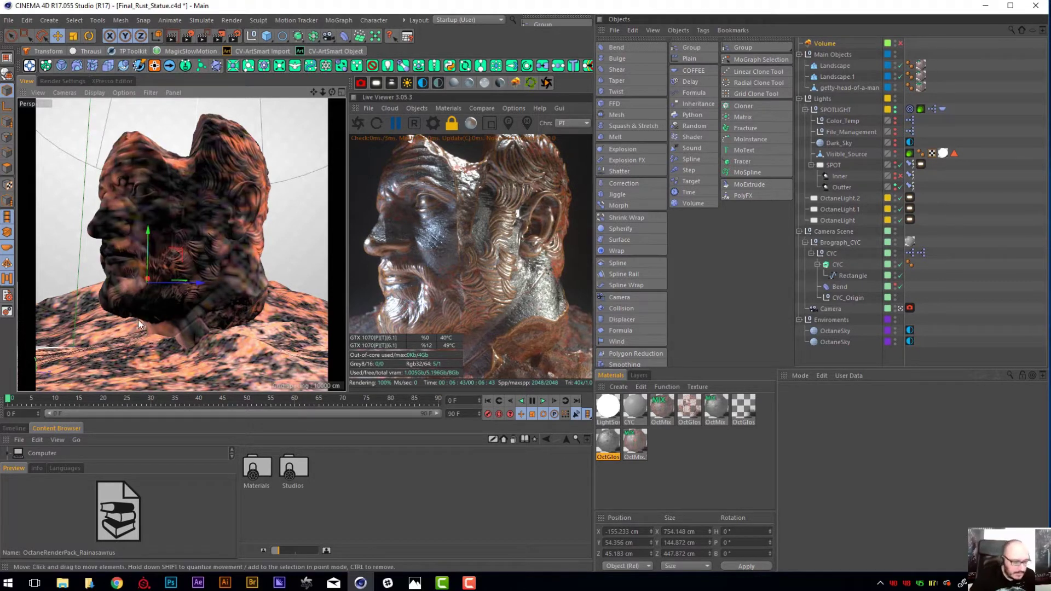
{"action": "key", "text": "v"}
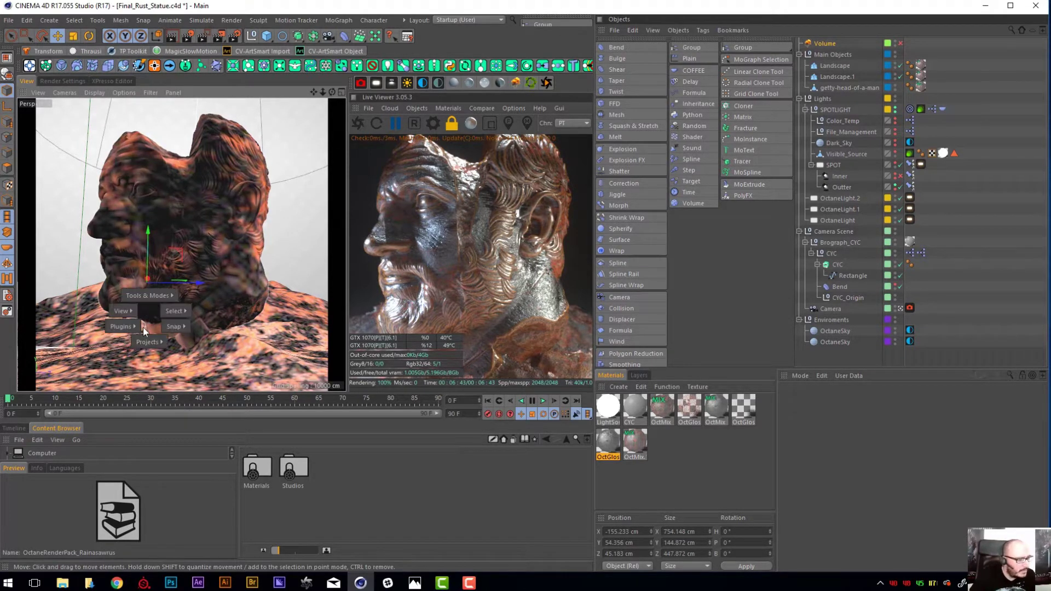
{"action": "left_click", "coordinate": [150, 354]}
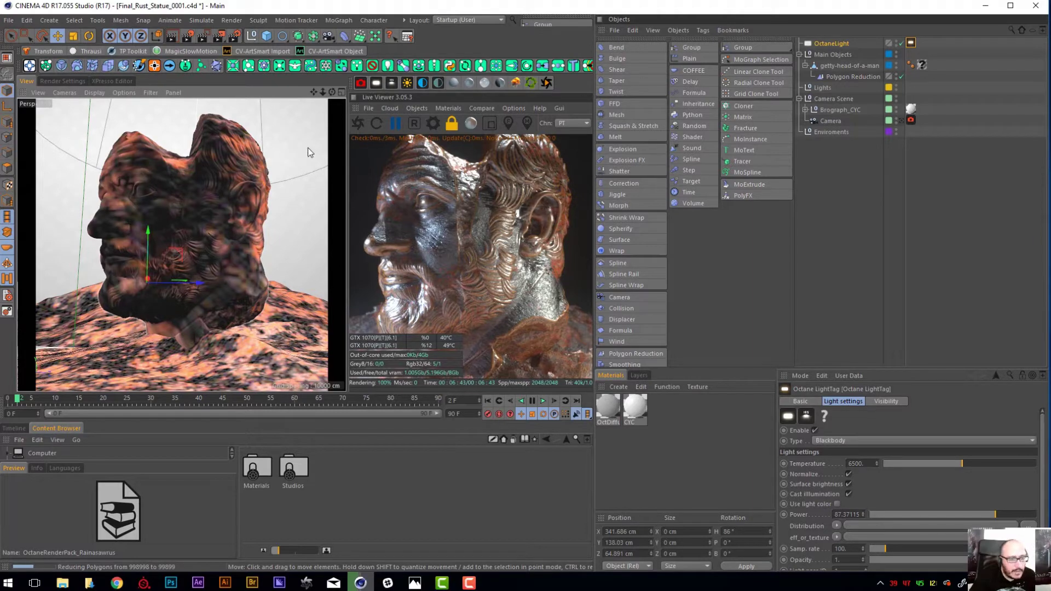
- Switch to Chrome and inspect the first BeardedMan.stl head in 3D from the Yobi3D results for "beard man stl"
{"action": "left_click", "coordinate": [119, 584]}
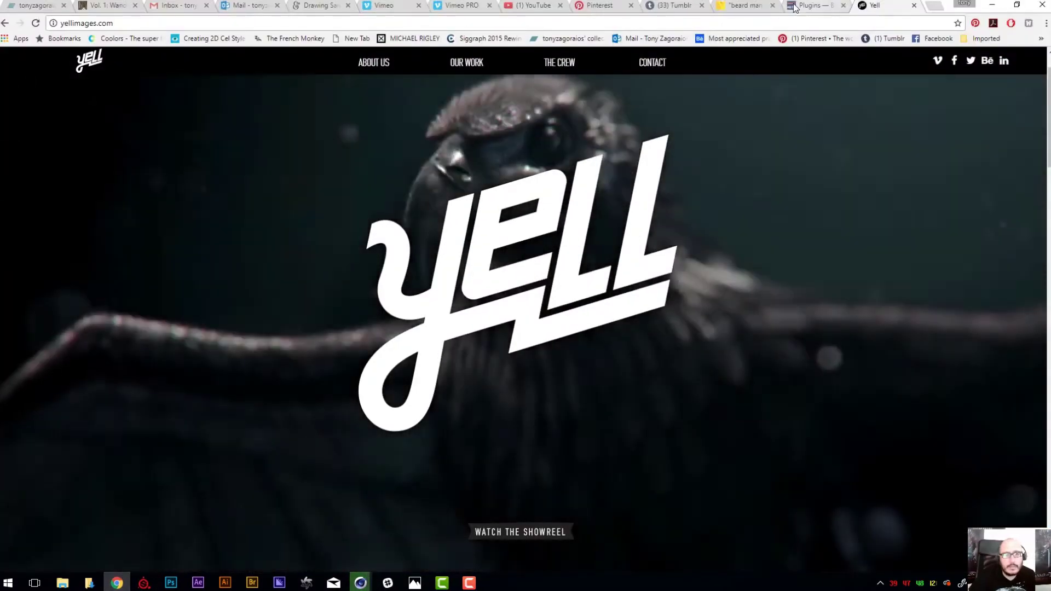
{"action": "left_click", "coordinate": [744, 5]}
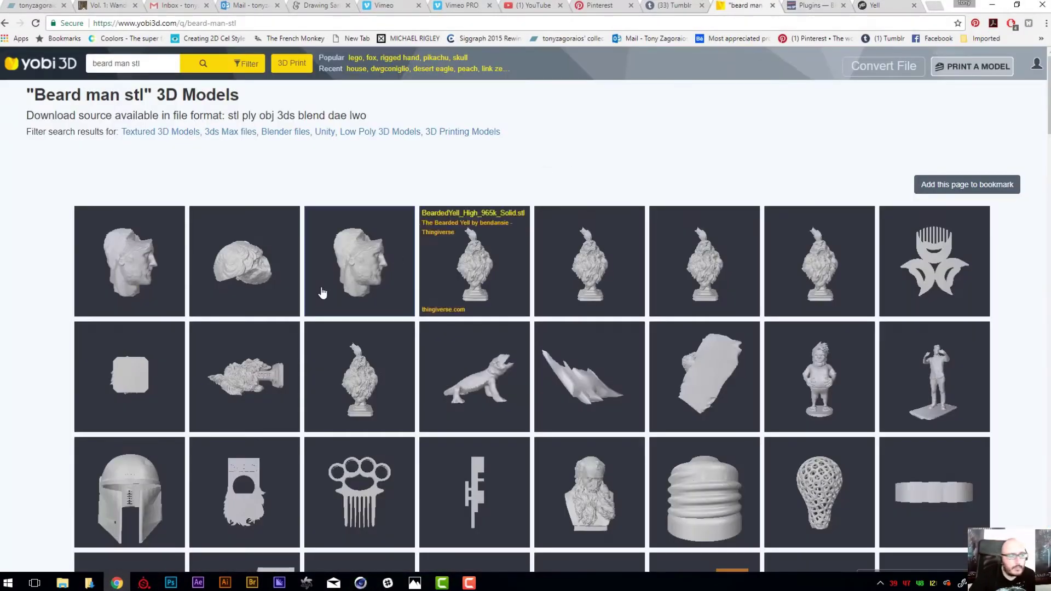
{"action": "left_click", "coordinate": [166, 268]}
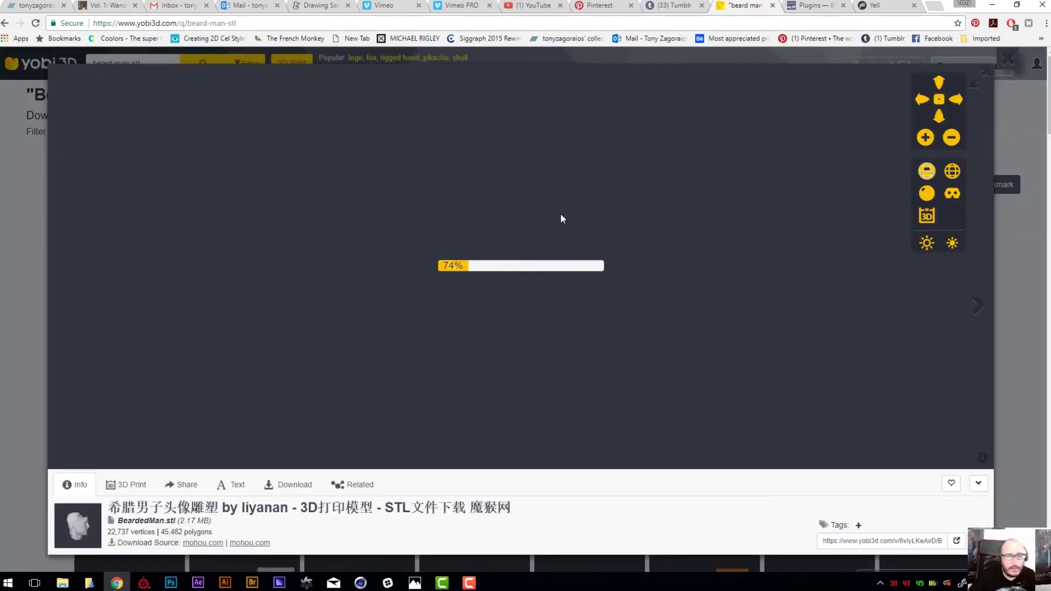
{"action": "scroll", "coordinate": [520, 218], "scroll_direction": "down", "scroll_amount": 5}
{"action": "scroll", "coordinate": [548, 212], "scroll_direction": "up", "scroll_amount": 6}
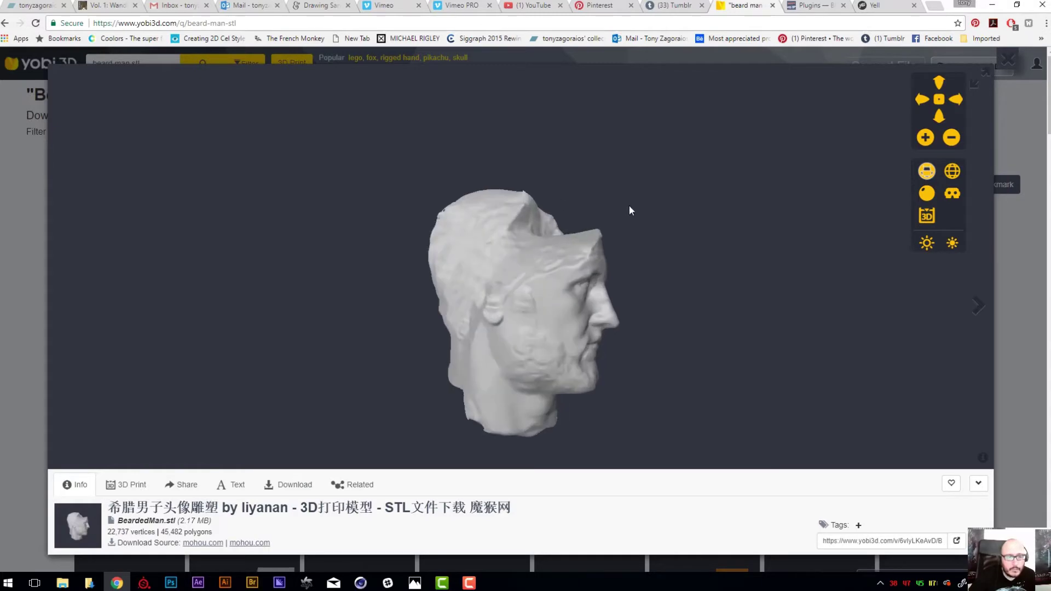
{"action": "left_click_drag", "start_coordinate": [630, 210], "coordinate": [320, 235]}
{"action": "left_click", "coordinate": [30, 197]}
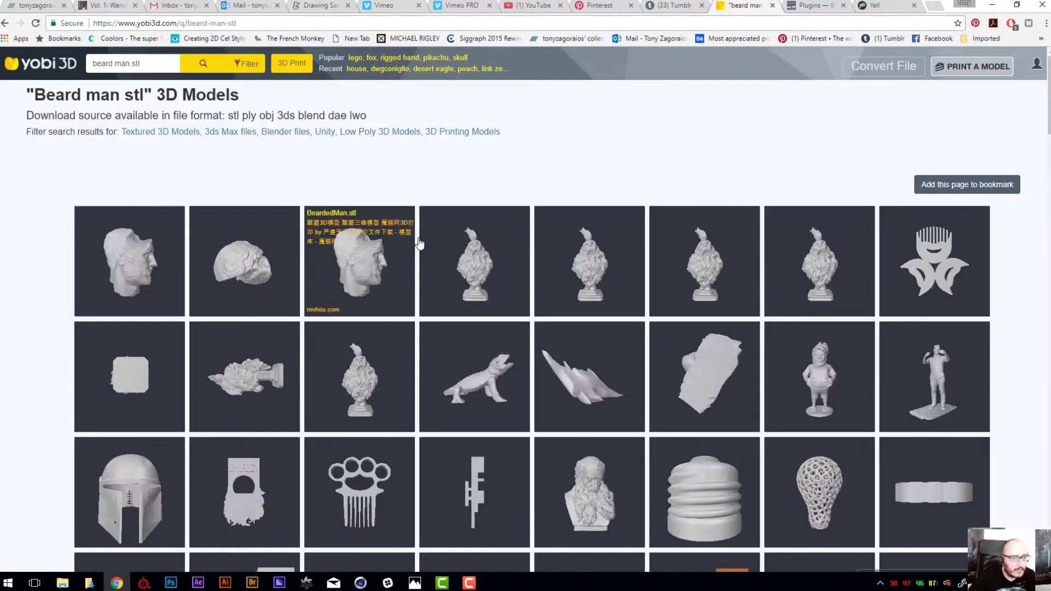
- Look through the other bearded man models and view Brograph's plugins page featuring the Luminous light kit
{"action": "scroll", "coordinate": [496, 353], "scroll_direction": "down", "scroll_amount": 4}
{"action": "scroll", "coordinate": [495, 353], "scroll_direction": "up", "scroll_amount": 4}
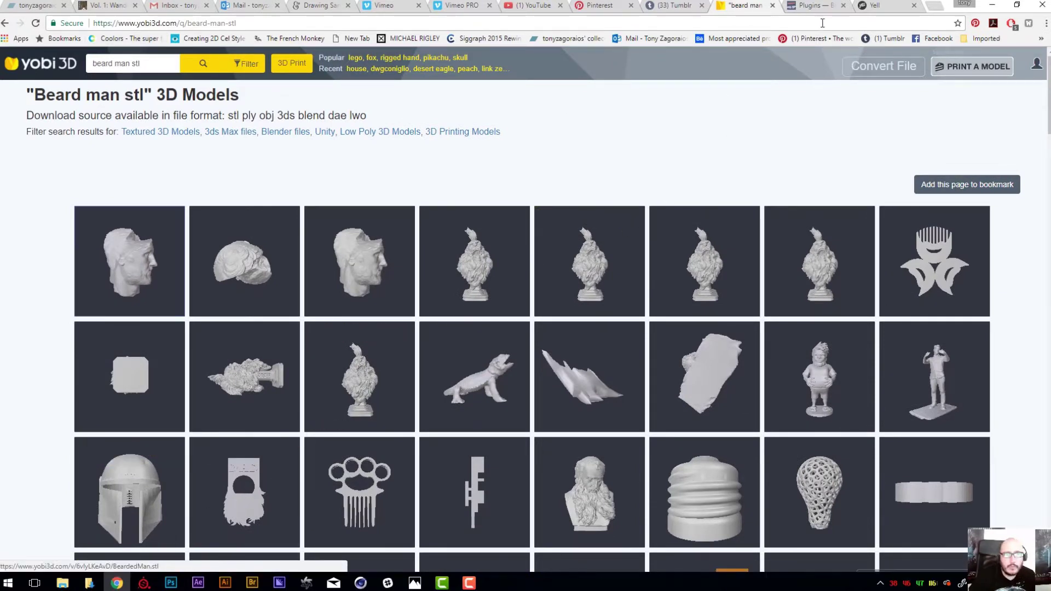
{"action": "left_click", "coordinate": [809, 7]}
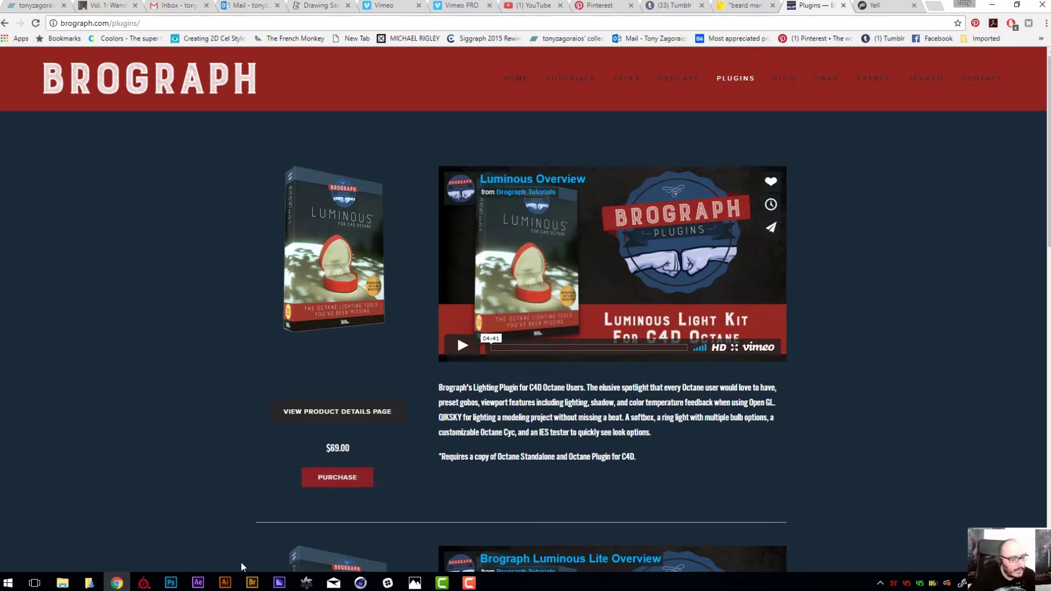
- Return to Cinema 4D and start the Octane Live Viewer render with the whole statue head in frame
{"action": "left_click", "coordinate": [360, 582]}
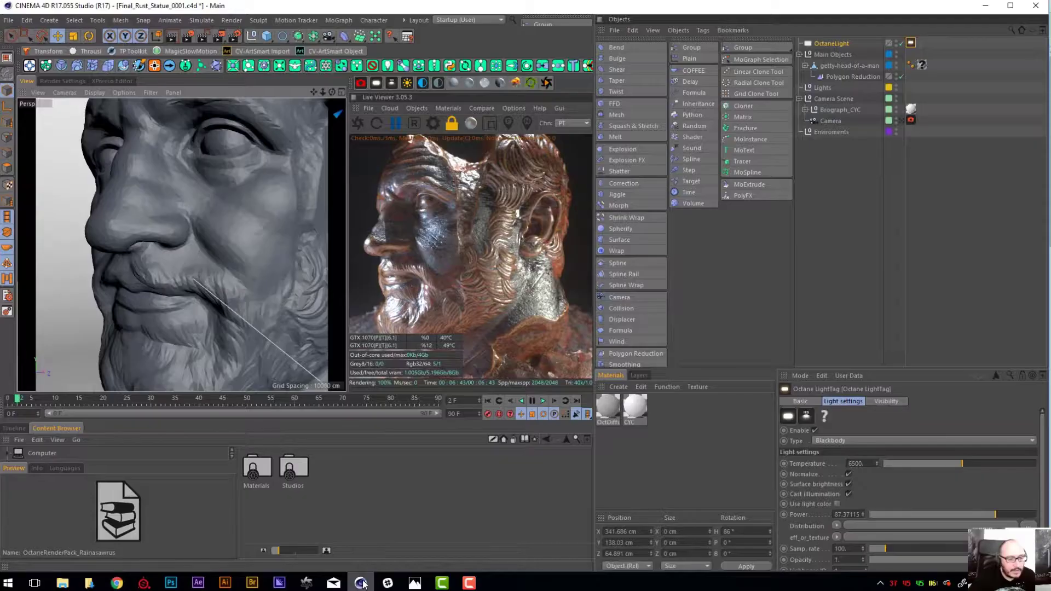
{"action": "left_click", "coordinate": [358, 124]}
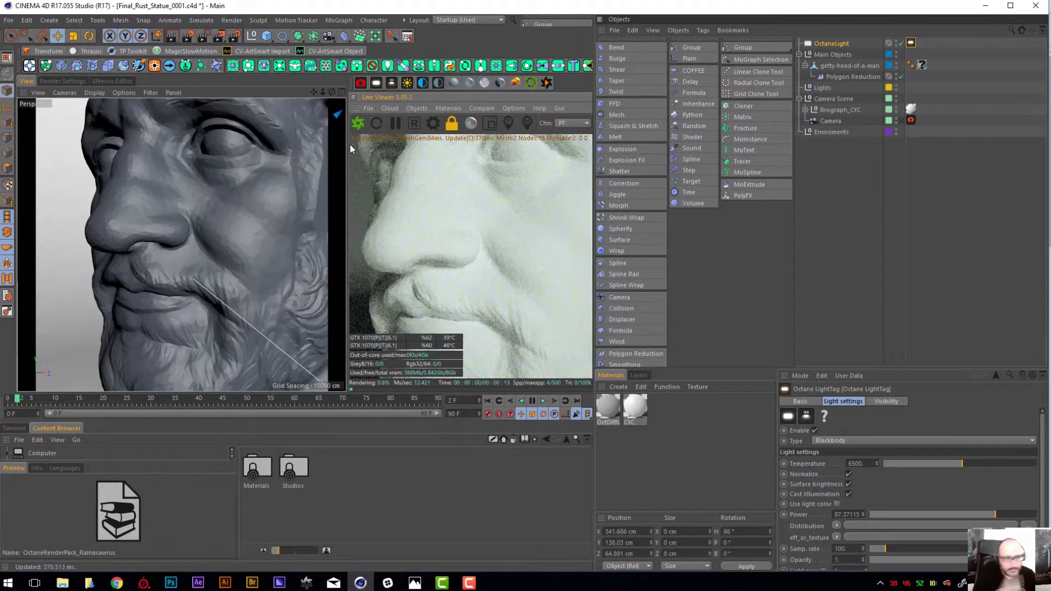
{"action": "scroll", "coordinate": [305, 107], "scroll_direction": "down", "scroll_amount": 5}
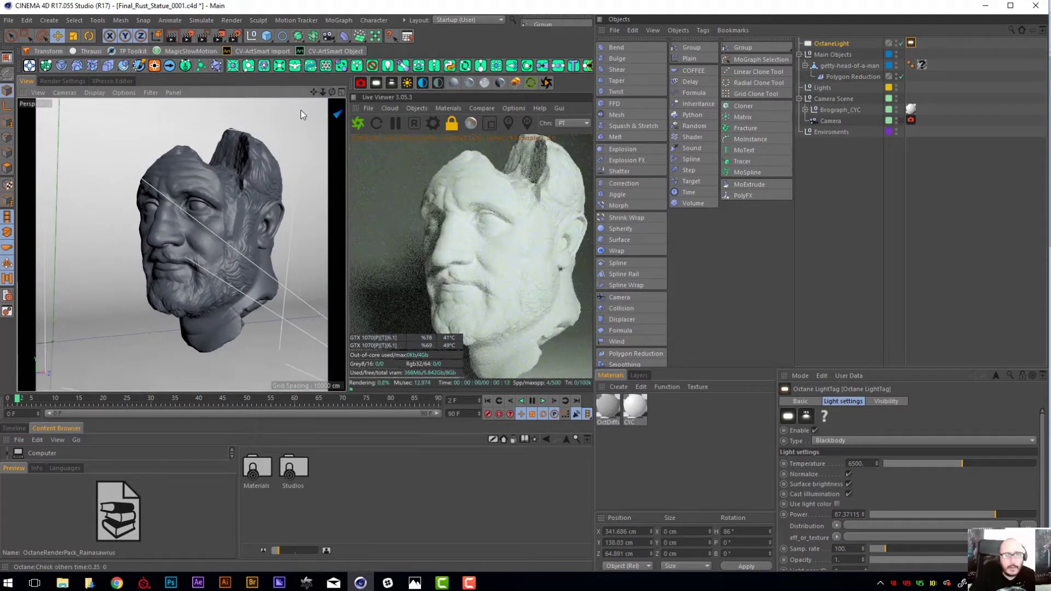
- Disable the OctaneLight and brighten the Octane environment color to a dark grey
{"action": "left_click", "coordinate": [901, 43]}
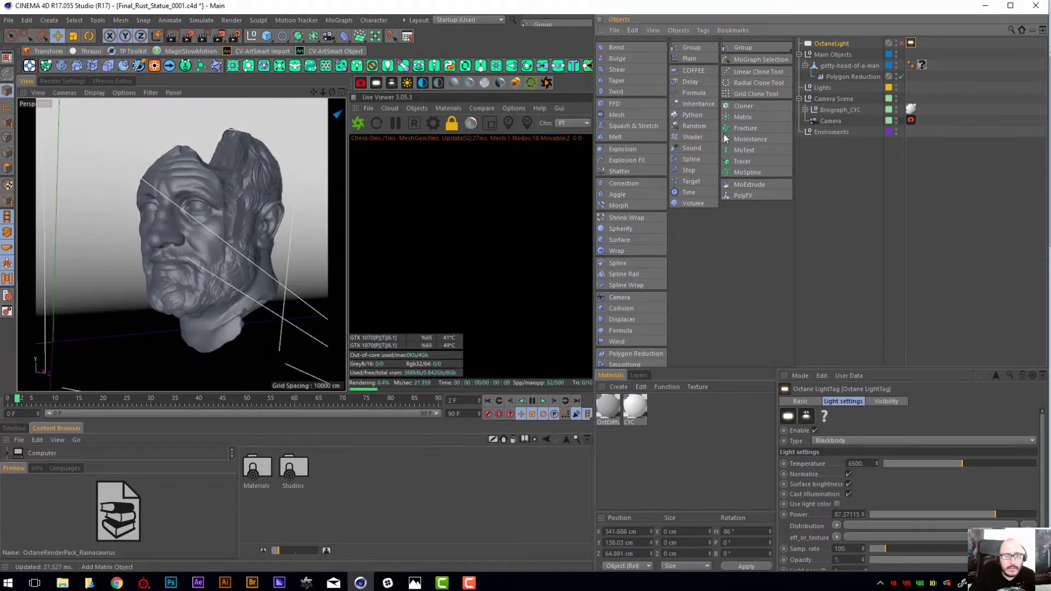
{"action": "left_click", "coordinate": [433, 123]}
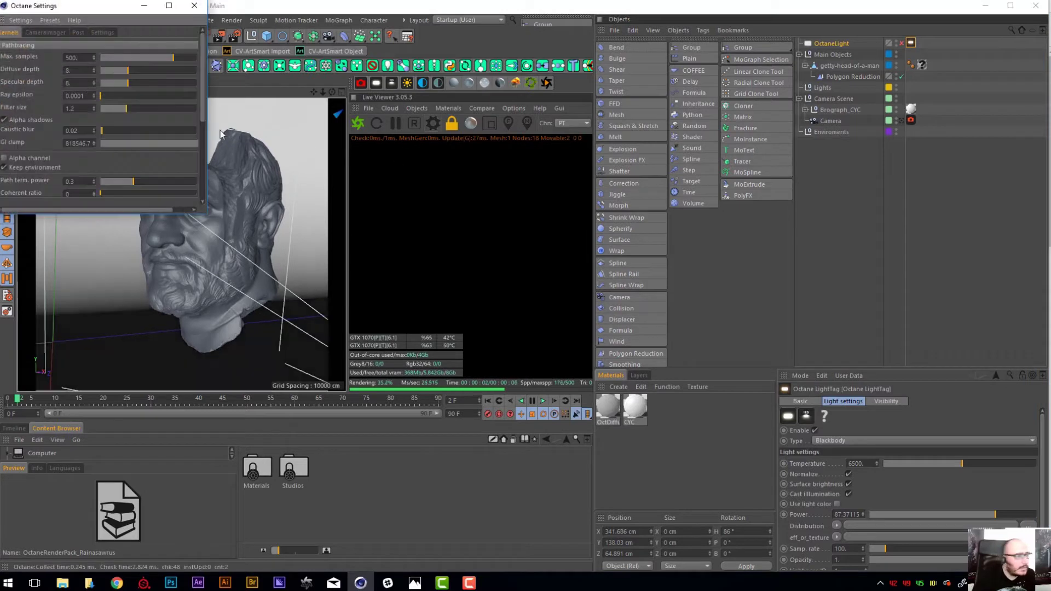
{"action": "left_click", "coordinate": [102, 32]}
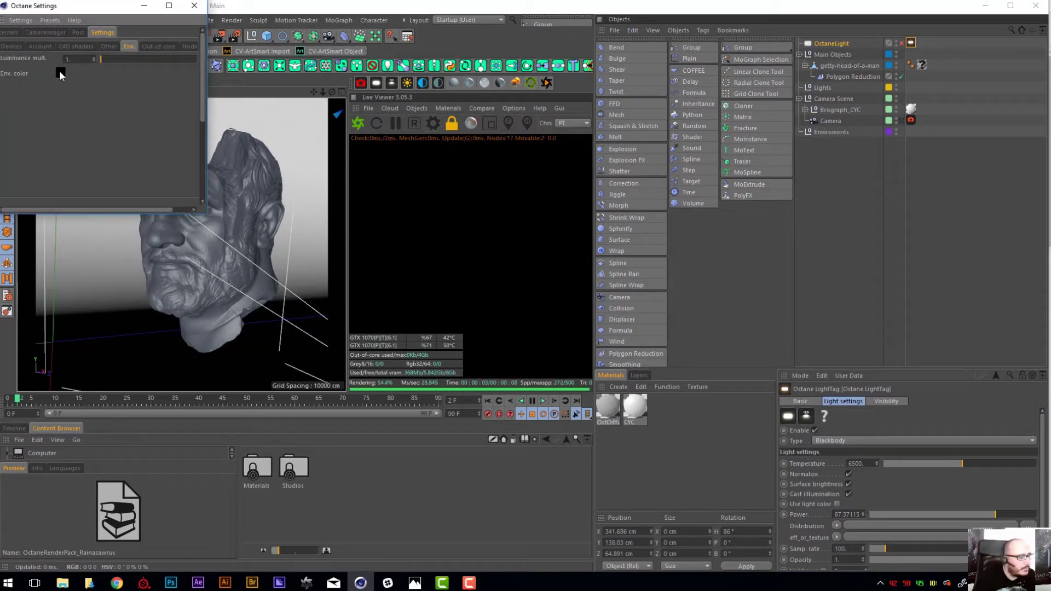
{"action": "left_click", "coordinate": [60, 75]}
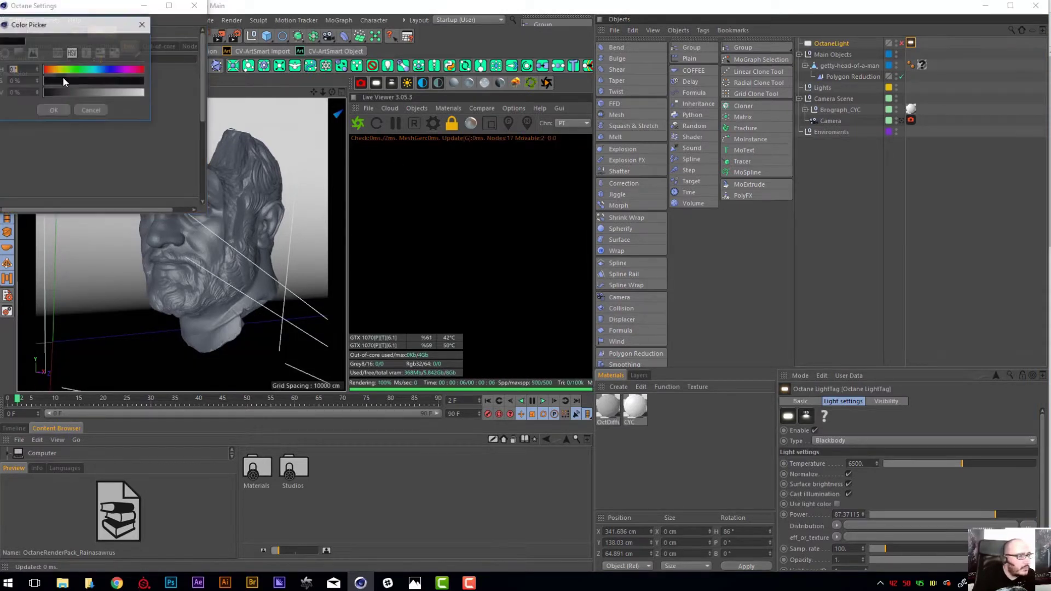
{"action": "left_click_drag", "start_coordinate": [43, 92], "coordinate": [56, 92]}
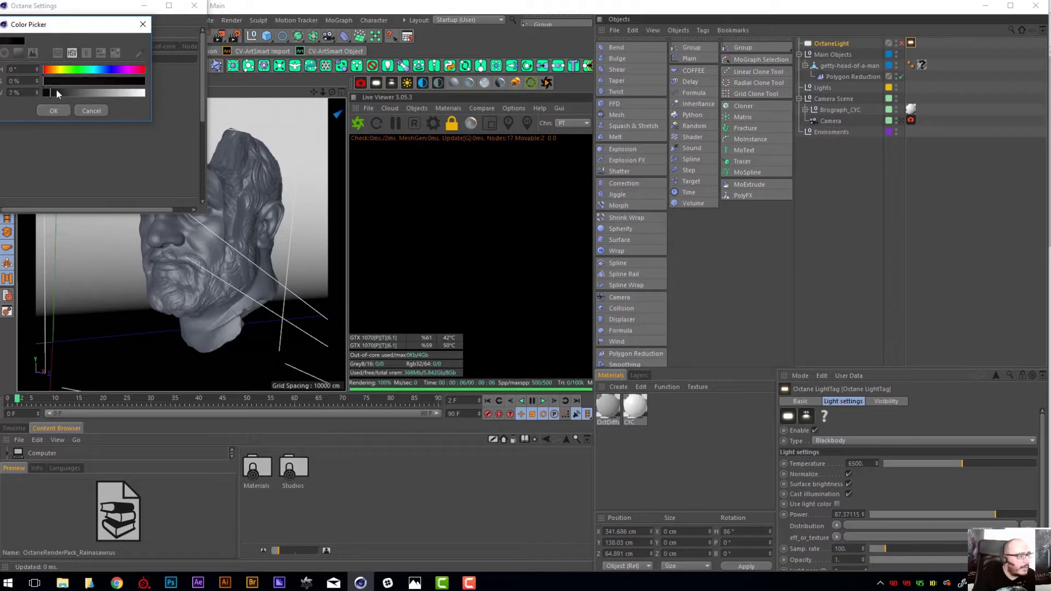
{"action": "left_click", "coordinate": [54, 110]}
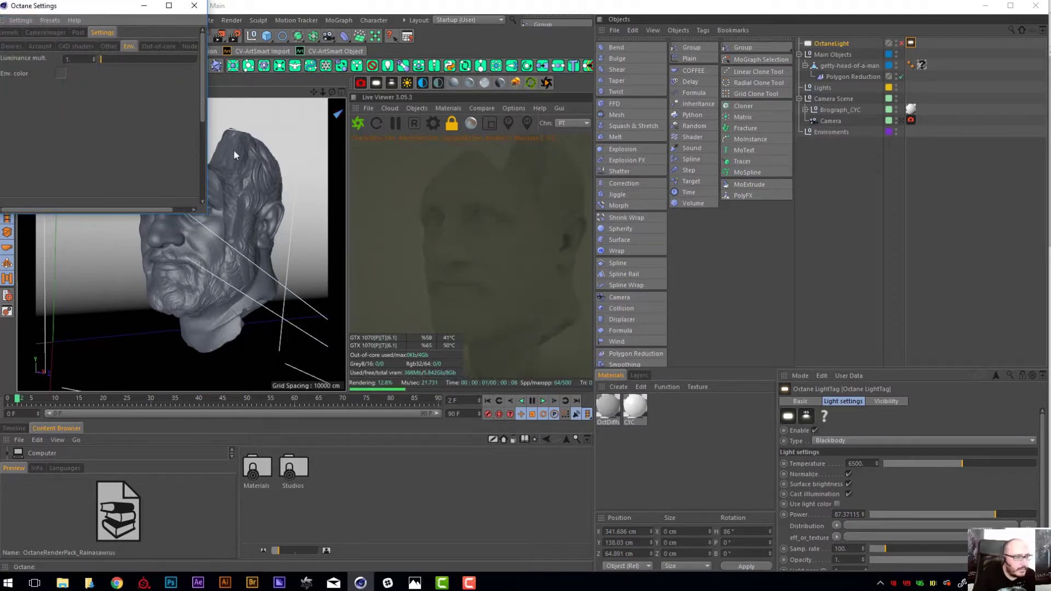
- Set the Octane environment color back to pure black with 0% brightness
{"action": "left_click", "coordinate": [60, 74]}
{"action": "left_click_drag", "start_coordinate": [56, 94], "coordinate": [45, 96]}
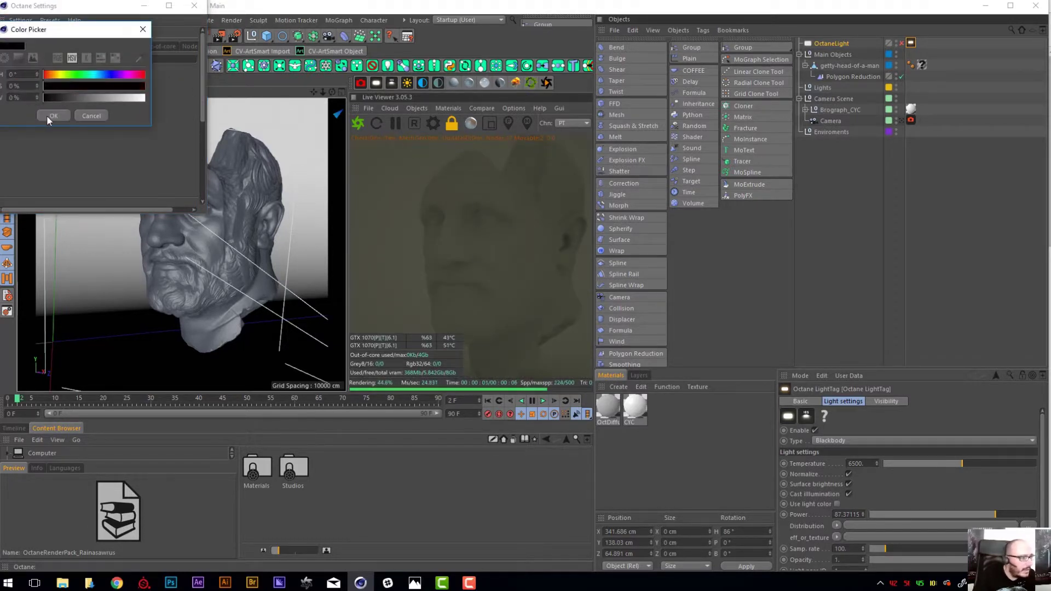
{"action": "left_click", "coordinate": [54, 111]}
- Choose Pathtracing as the Octane render kernel and close the Octane settings
{"action": "left_click_drag", "start_coordinate": [93, 7], "coordinate": [195, 124]}
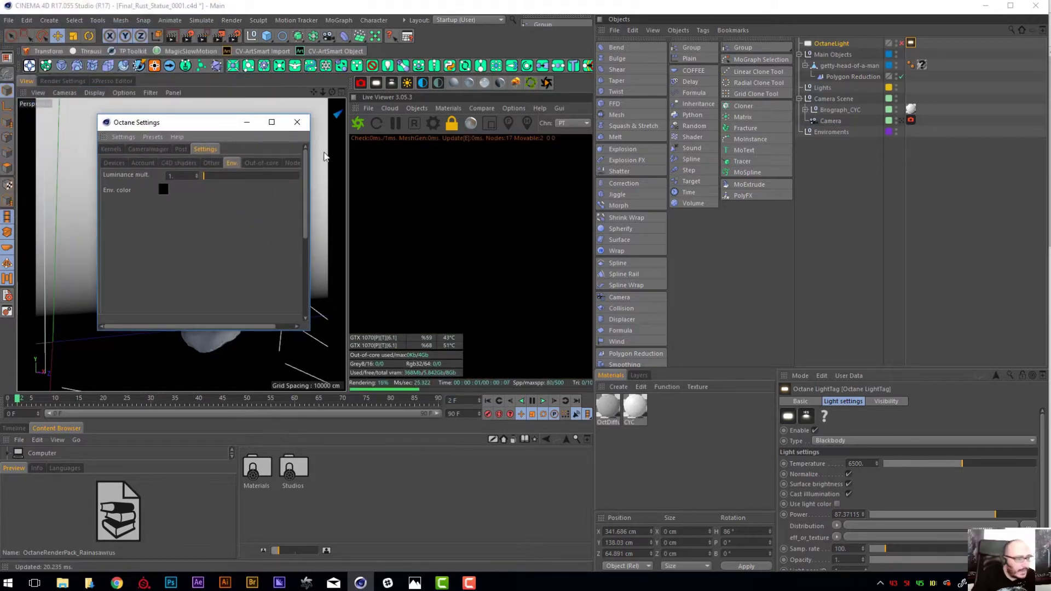
{"action": "left_click", "coordinate": [111, 149]}
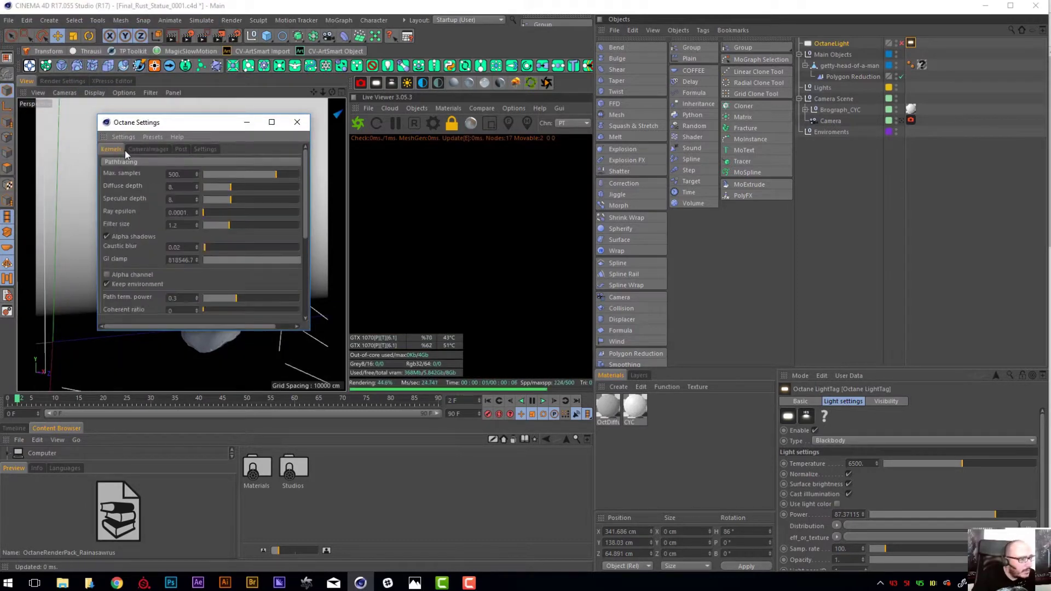
{"action": "left_click", "coordinate": [146, 162]}
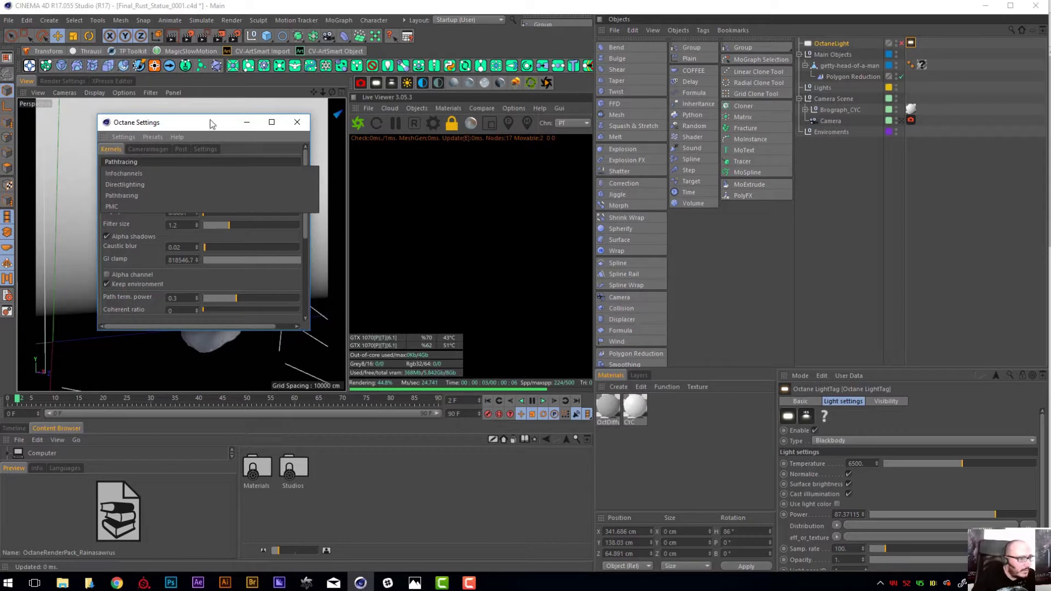
{"action": "left_click", "coordinate": [140, 196]}
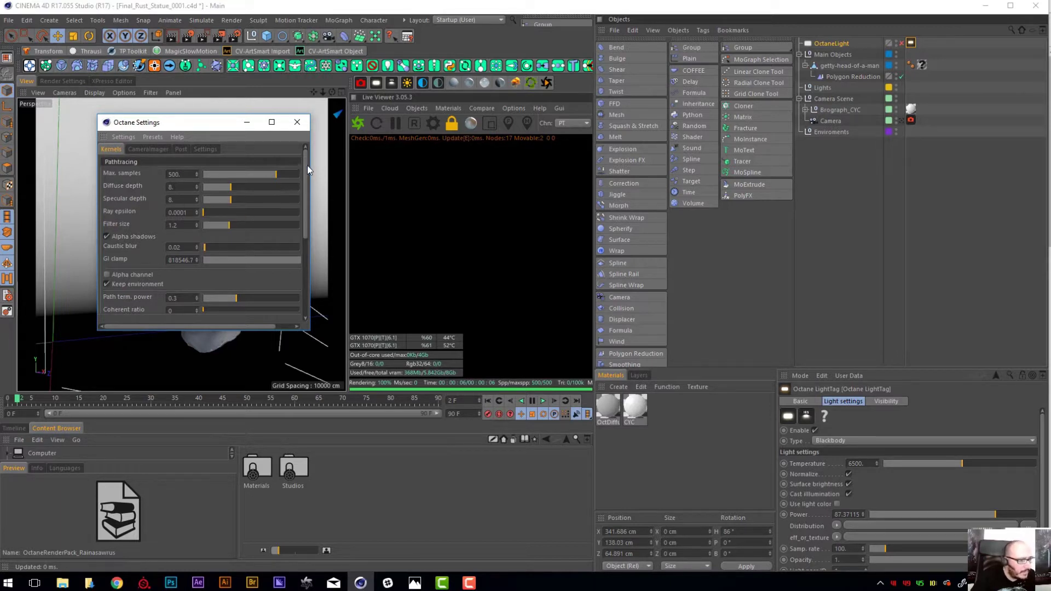
{"action": "left_click", "coordinate": [297, 122]}
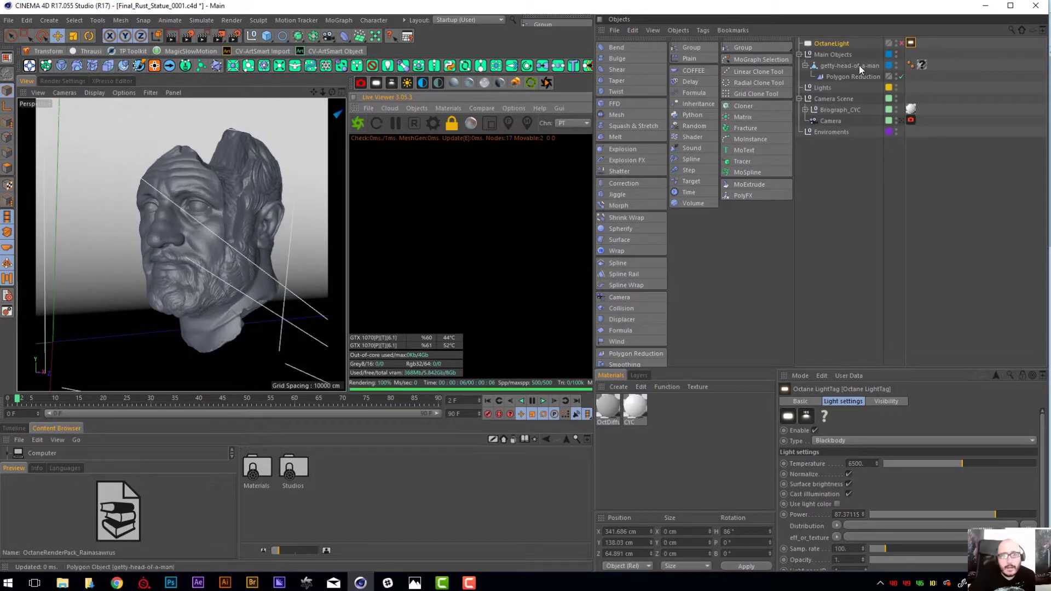
- Expand the Brograph_CYC backdrop's hierarchy and examine the clay-rendered head from several angles
{"action": "left_click", "coordinate": [839, 110]}
{"action": "left_click", "coordinate": [807, 110]}
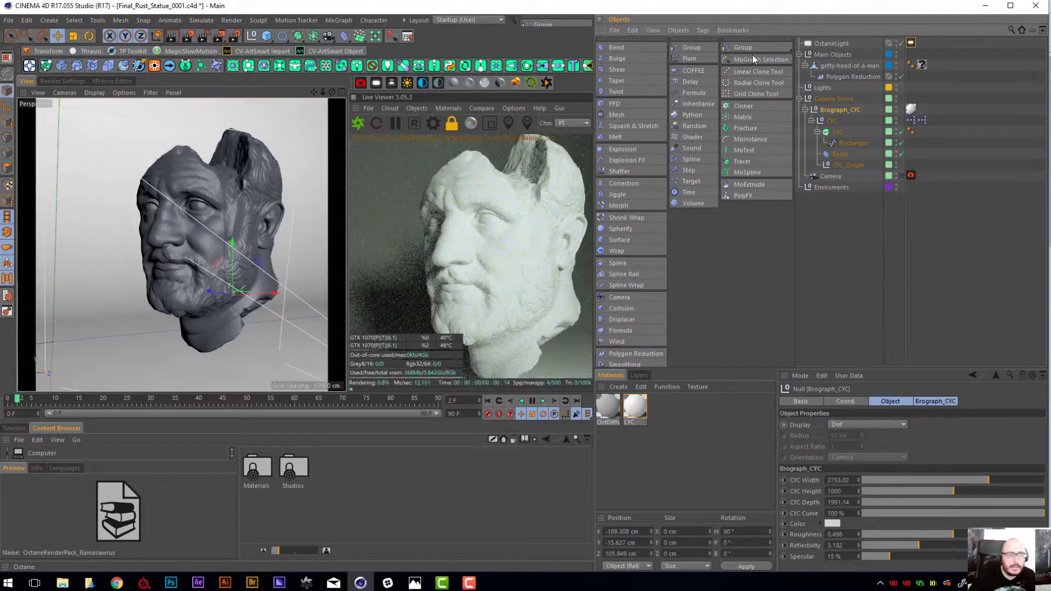
{"action": "left_click_drag", "start_coordinate": [333, 92], "coordinate": [374, 94]}
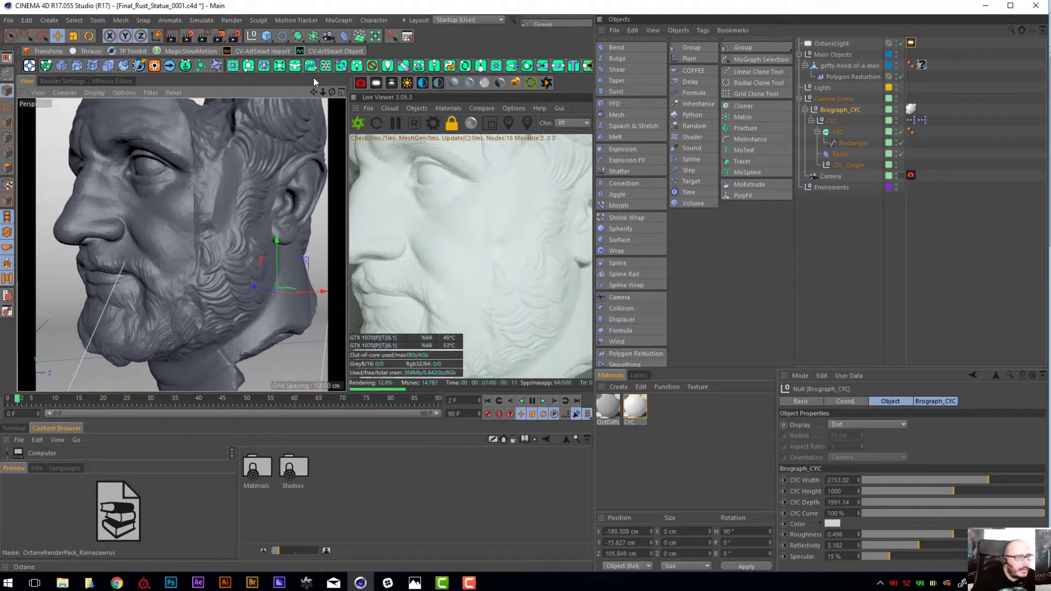
{"action": "left_click_drag", "start_coordinate": [332, 92], "coordinate": [352, 85]}
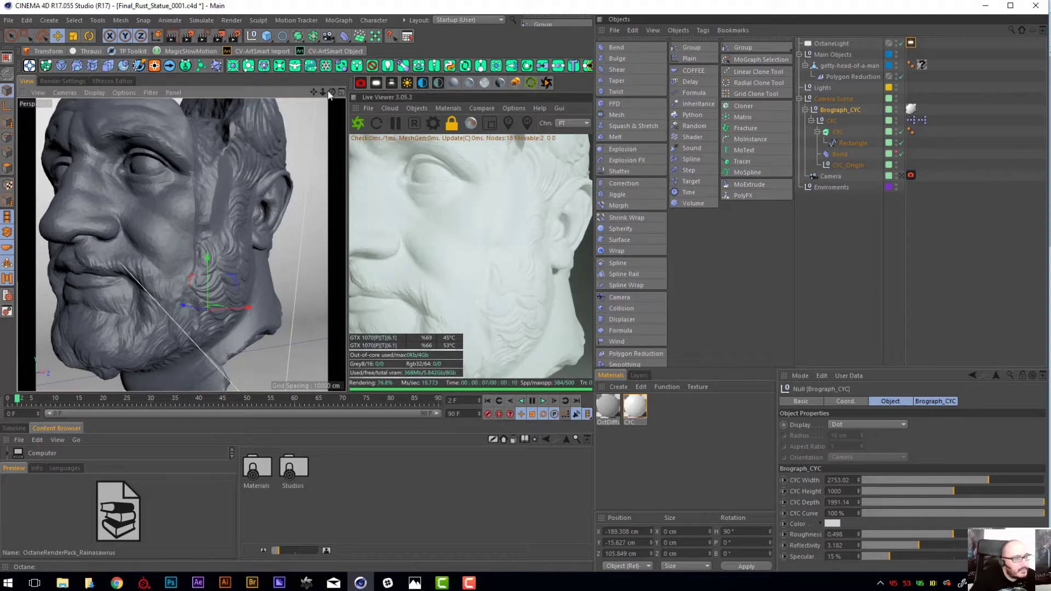
{"action": "mouse_move", "coordinate": [330, 94]}
{"action": "left_mouse_down"}
{"action": "mouse_move", "coordinate": [313, 97]}
{"action": "mouse_move", "coordinate": [321, 94]}
{"action": "left_mouse_up"}
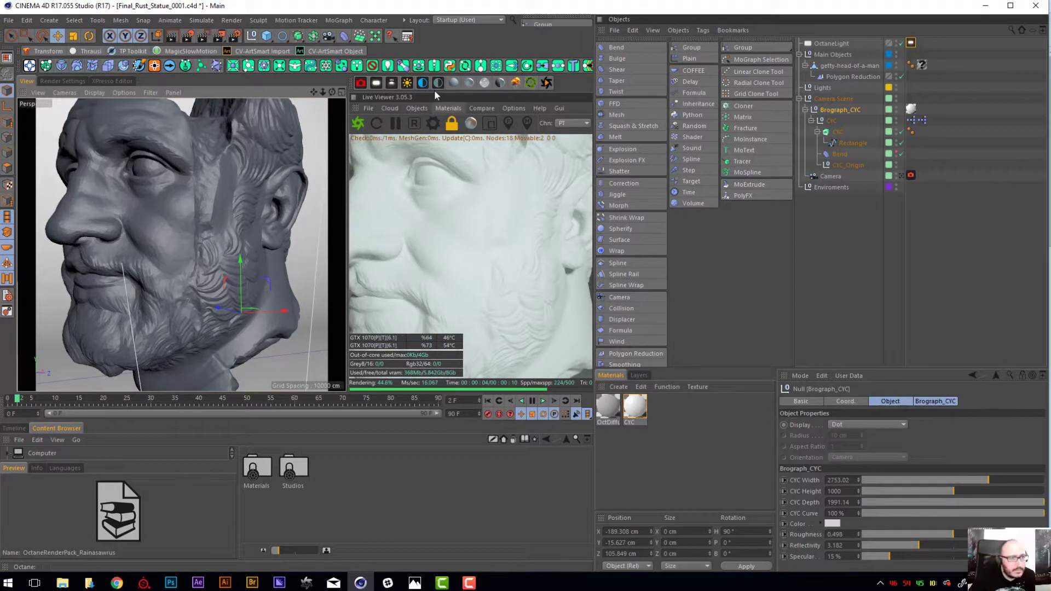
- Create an Octane Glossy material and apply it to the getty-head-of-a-man object
{"action": "left_click", "coordinate": [469, 82]}
{"action": "left_click_drag", "start_coordinate": [610, 406], "coordinate": [925, 64]}
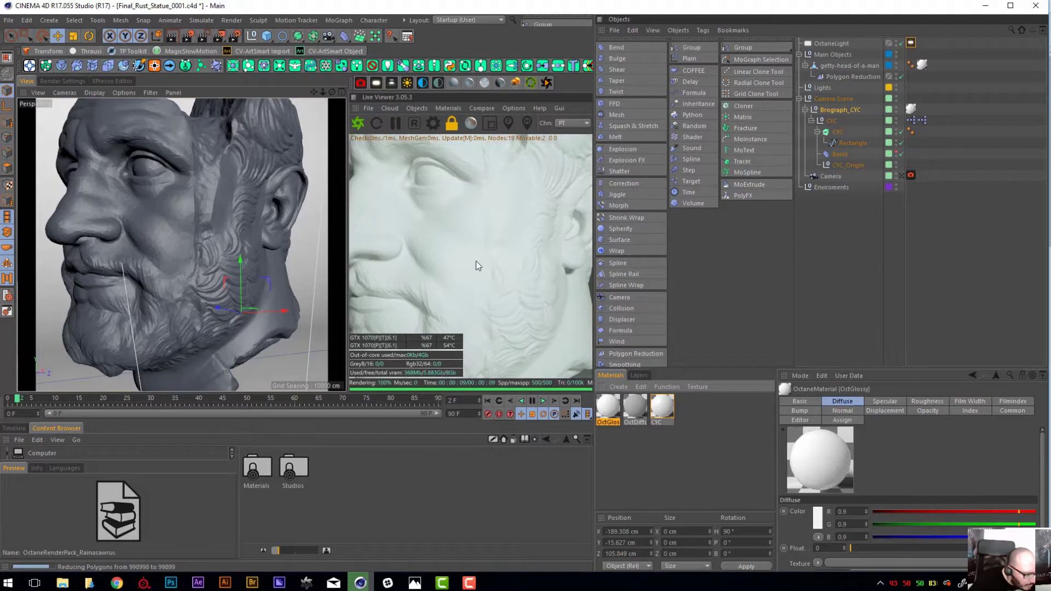
- Enlarge the Material Editor for the OctGlossy material and set its index to 6
{"action": "double_click", "coordinate": [599, 403]}
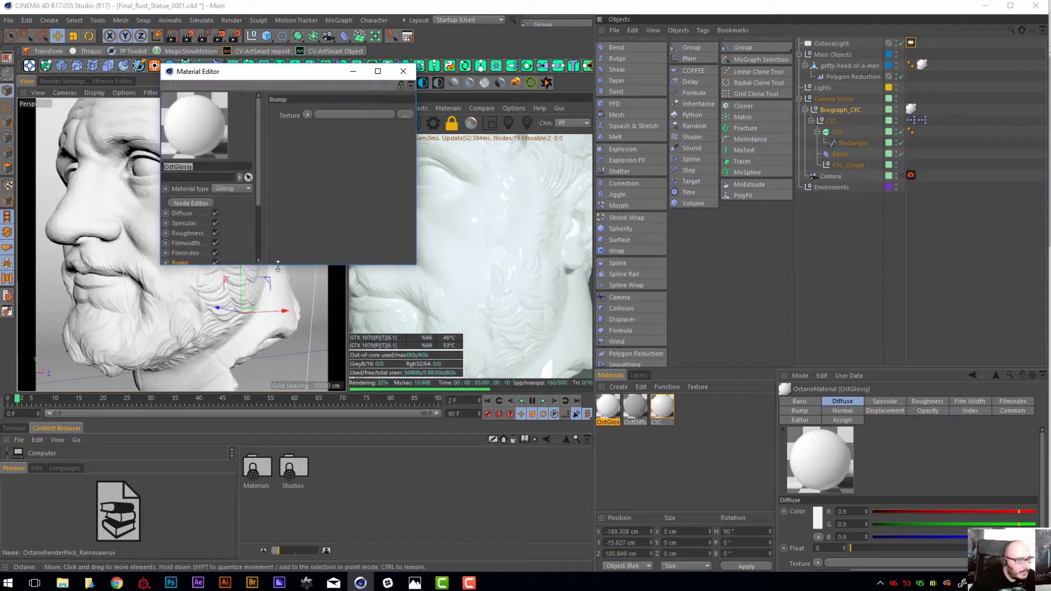
{"action": "left_click_drag", "start_coordinate": [280, 267], "coordinate": [275, 458]}
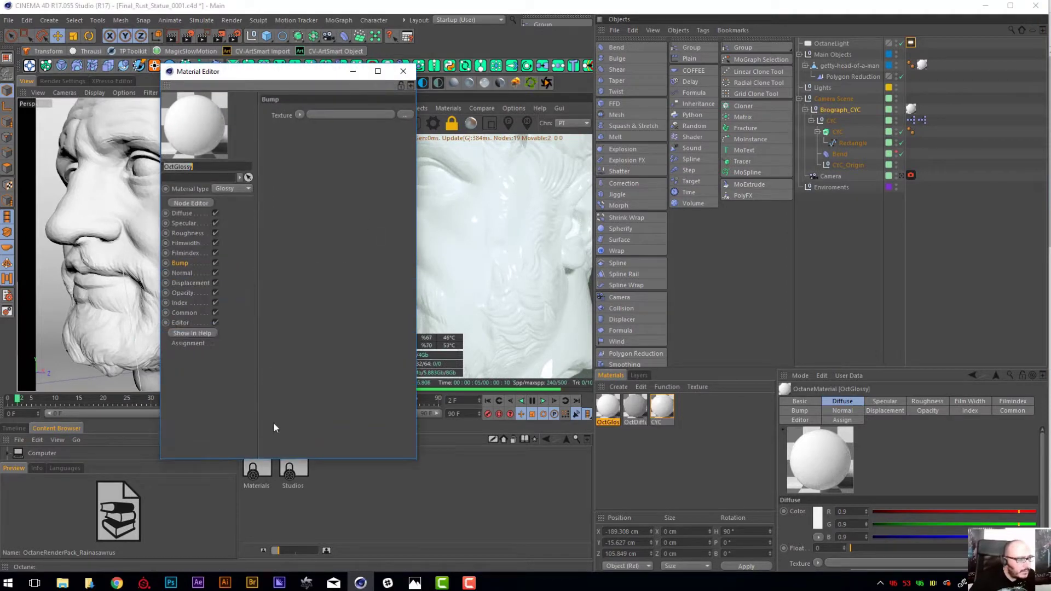
{"action": "left_click", "coordinate": [195, 304]}
{"action": "double_click", "coordinate": [309, 111]}
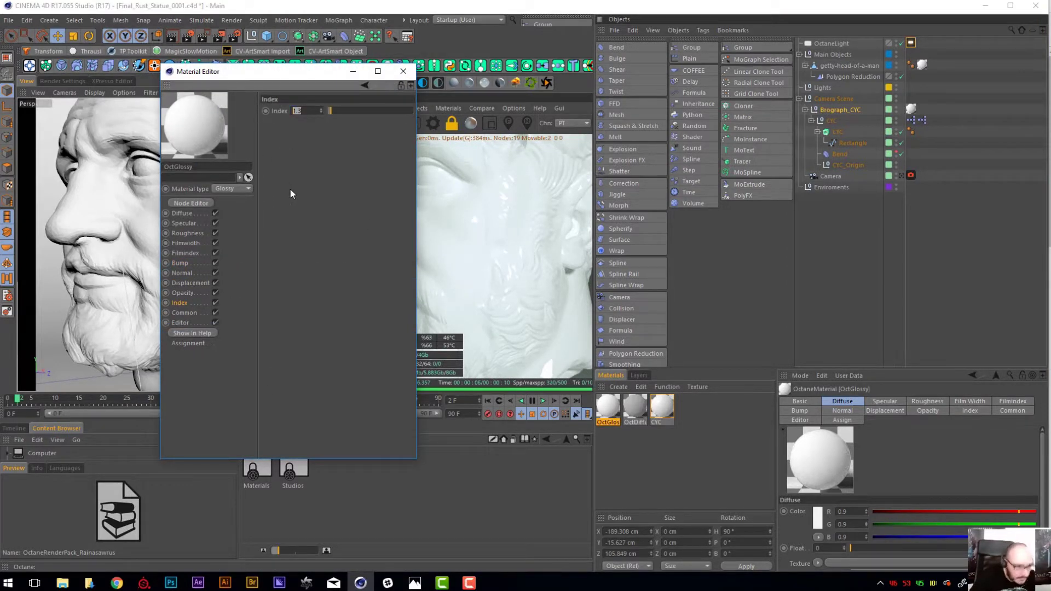
{"action": "type", "text": "6"}
{"action": "key", "text": "Return"}
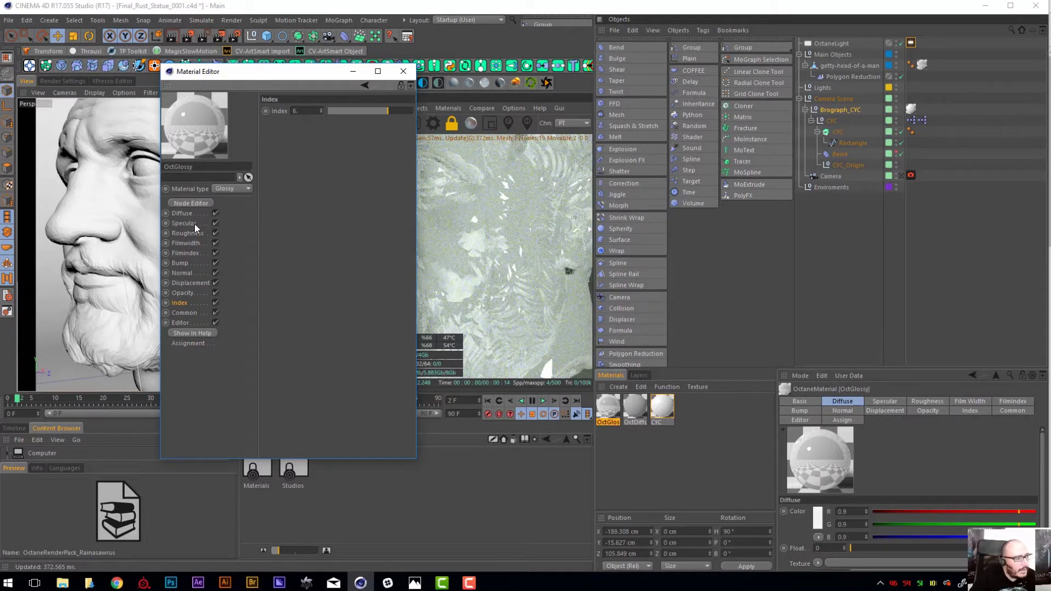
- Darken the OctGlossy material's diffuse color to a neutral near-black with a brightness value of 10%
{"action": "left_click", "coordinate": [195, 223]}
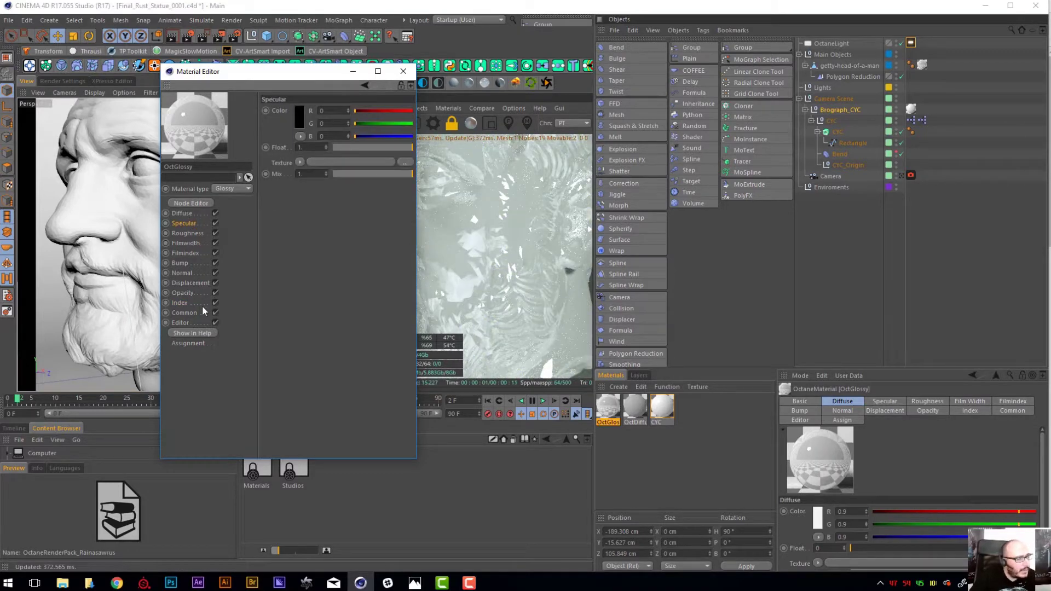
{"action": "left_click", "coordinate": [192, 303]}
{"action": "left_click", "coordinate": [206, 212]}
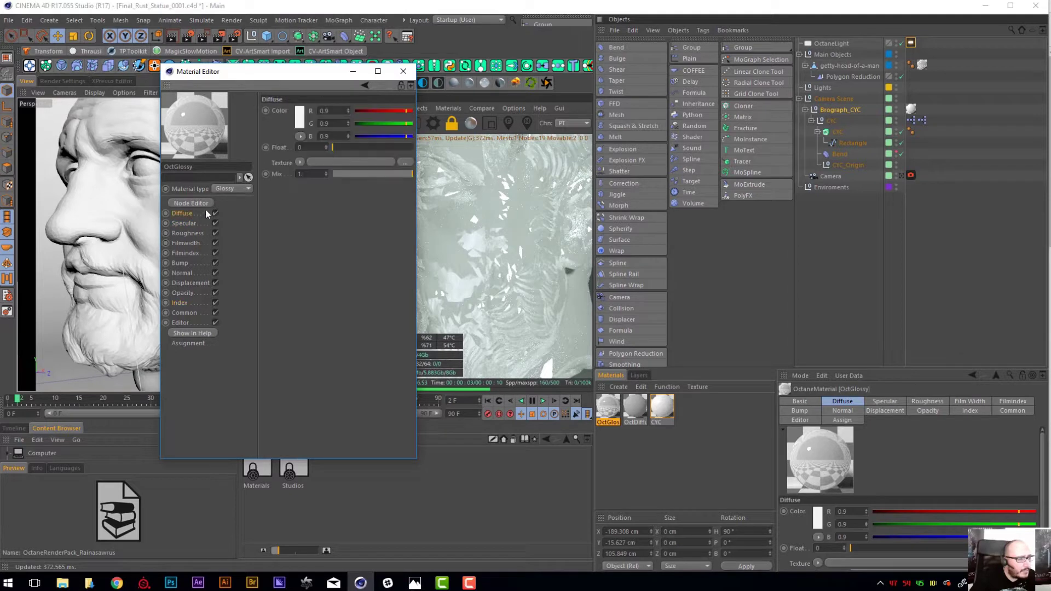
{"action": "left_click", "coordinate": [298, 115]}
{"action": "left_click", "coordinate": [281, 138]}
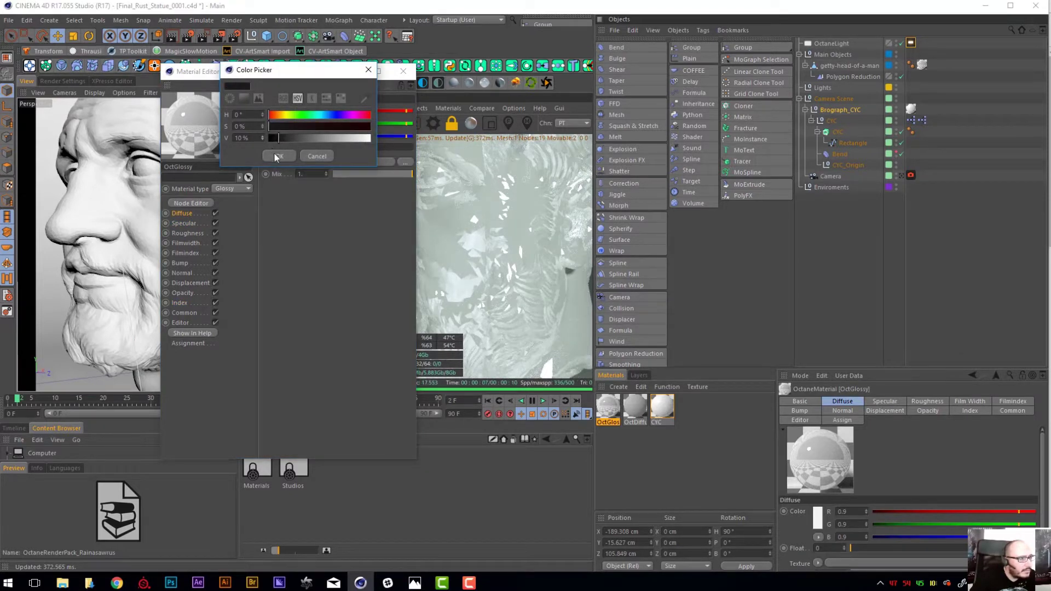
{"action": "left_click", "coordinate": [277, 156]}
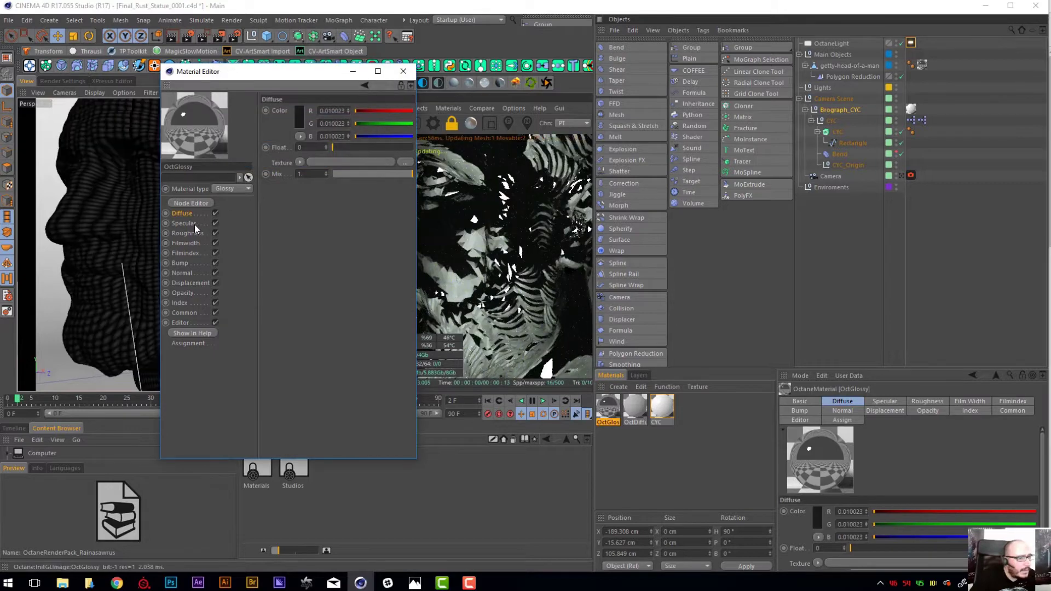
- Set the OctGlossy material's specular color to a light neutral gray with a brightness value of 85%
{"action": "left_click", "coordinate": [196, 225]}
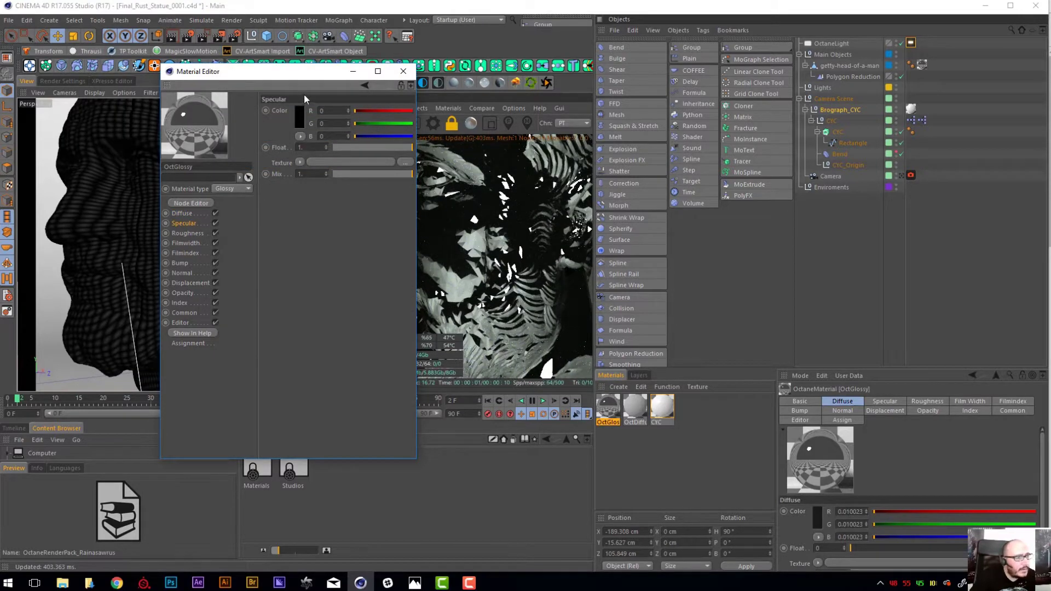
{"action": "left_click_drag", "start_coordinate": [299, 77], "coordinate": [211, 226]}
{"action": "left_click", "coordinate": [211, 264]}
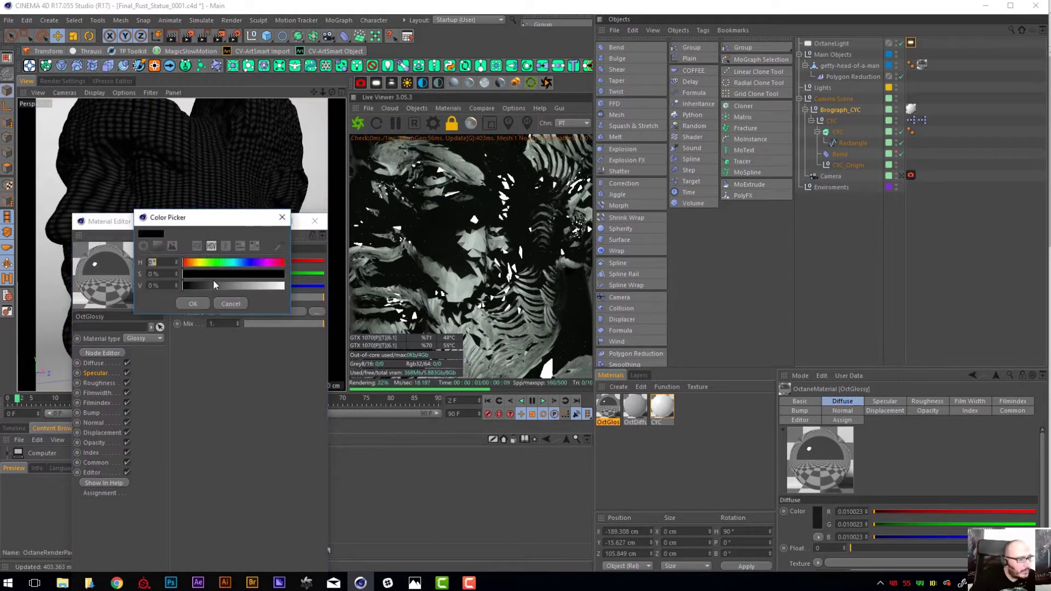
{"action": "left_click_drag", "start_coordinate": [167, 285], "coordinate": [126, 283]}
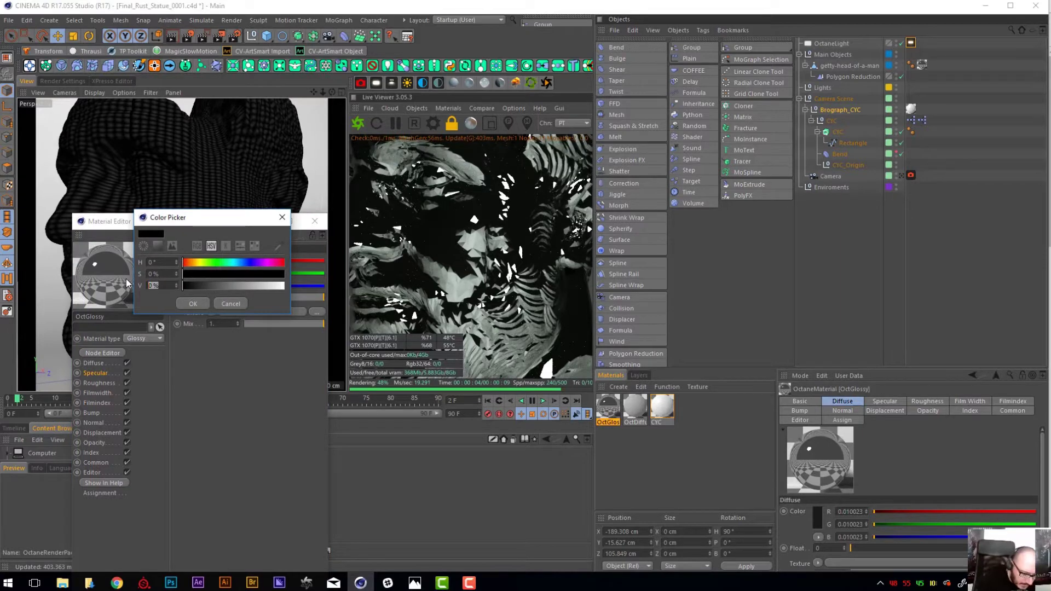
{"action": "type", "text": "85"}
{"action": "key", "text": "Return"}
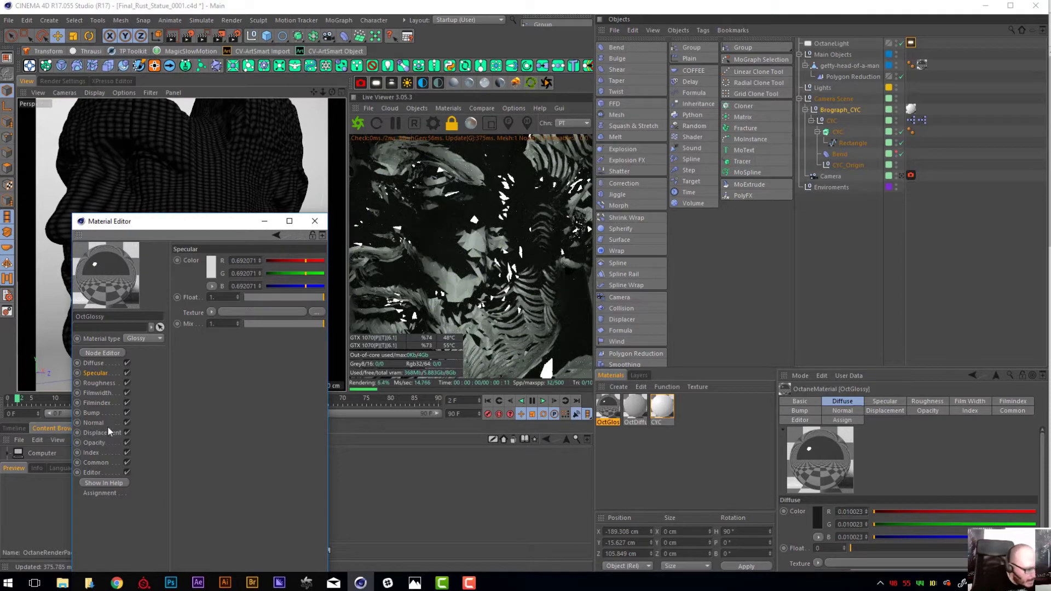
- Load an Octane MixTexture shader into the OctGlossy material's roughness texture
{"action": "mouse_move", "coordinate": [323, 92]}
{"action": "left_mouse_down"}
{"action": "mouse_move", "coordinate": [304, 103]}
{"action": "mouse_move", "coordinate": [315, 96]}
{"action": "left_mouse_up"}
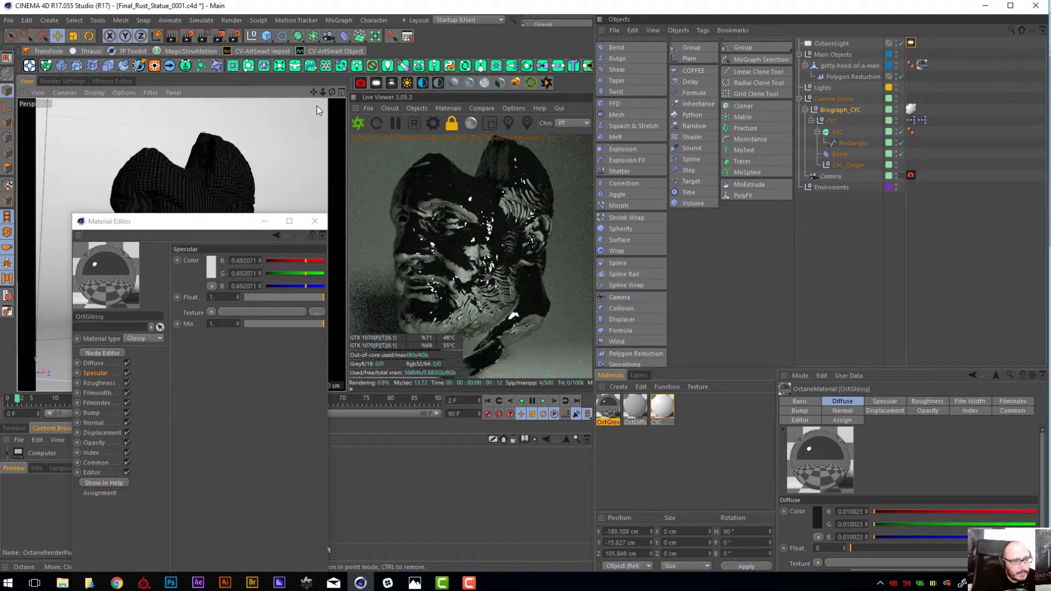
{"action": "left_click", "coordinate": [99, 384]}
{"action": "left_click", "coordinate": [211, 311]}
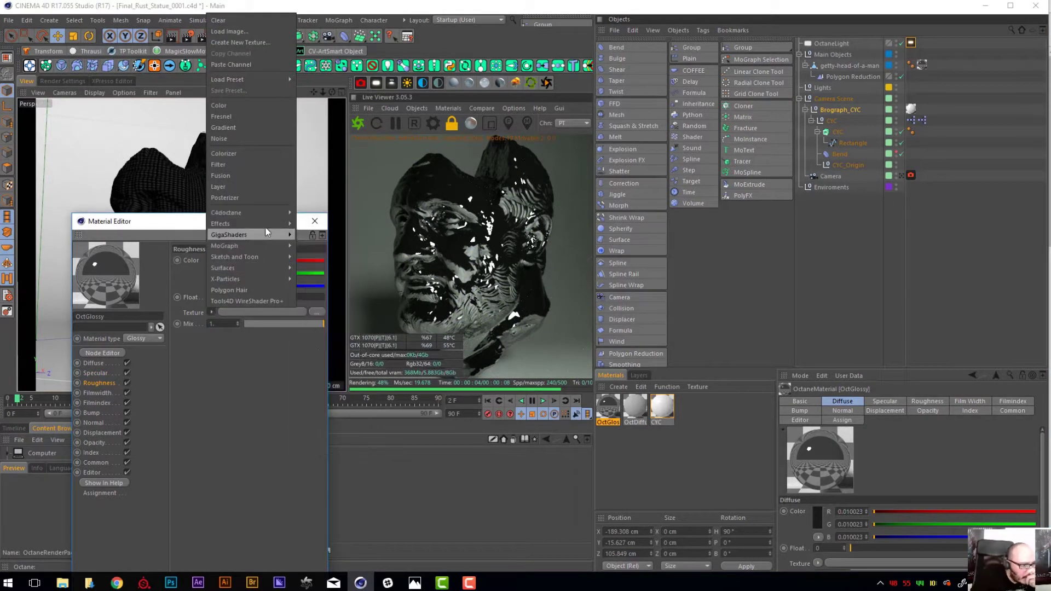
{"action": "mouse_move", "coordinate": [271, 213]}
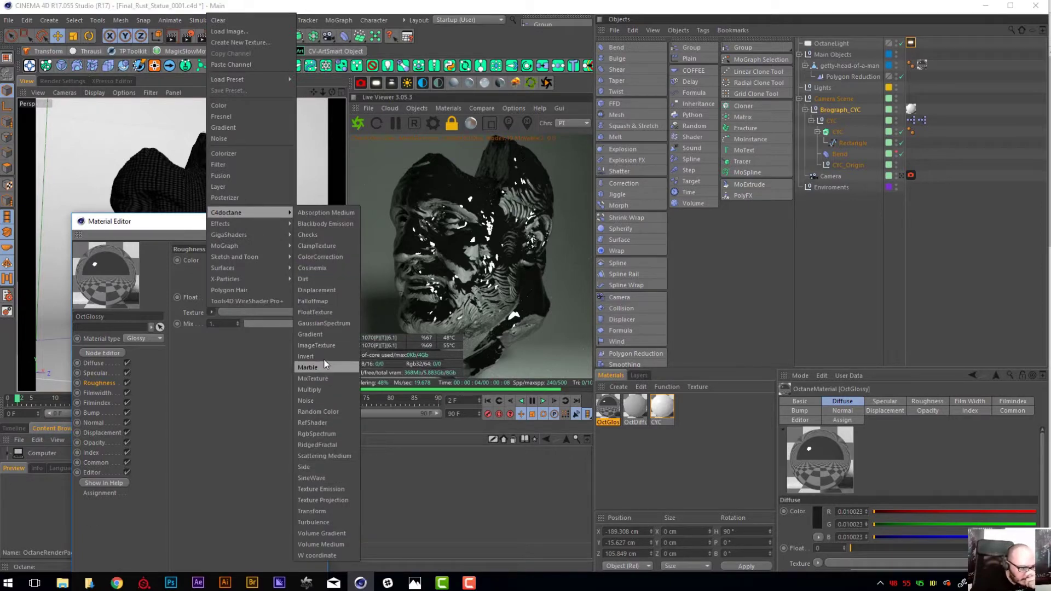
{"action": "left_click", "coordinate": [320, 378]}
{"action": "left_click", "coordinate": [267, 312]}
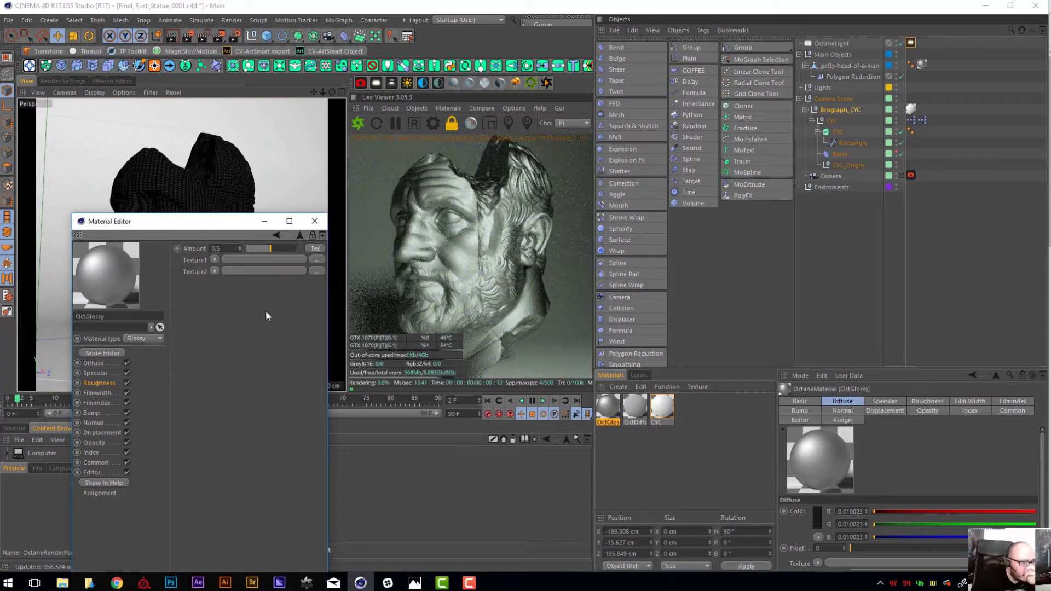
- Assign FloatTexture shaders to both textures of the roughness MixTexture and an ImageTexture to its amount
{"action": "left_click", "coordinate": [214, 259]}
{"action": "mouse_move", "coordinate": [262, 453]}
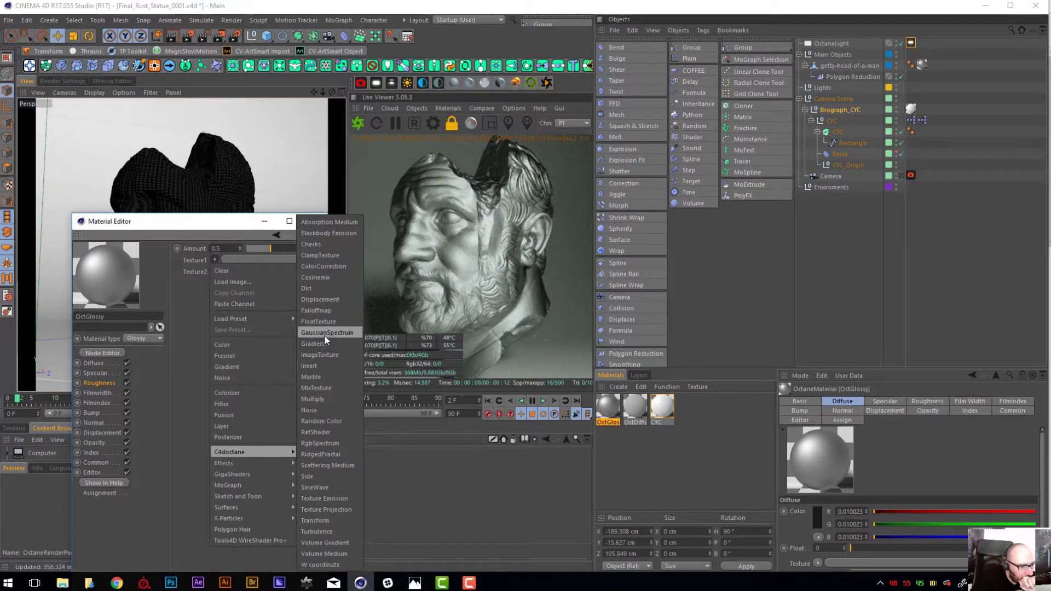
{"action": "left_click", "coordinate": [324, 320]}
{"action": "left_click_drag", "start_coordinate": [229, 286], "coordinate": [239, 306]}
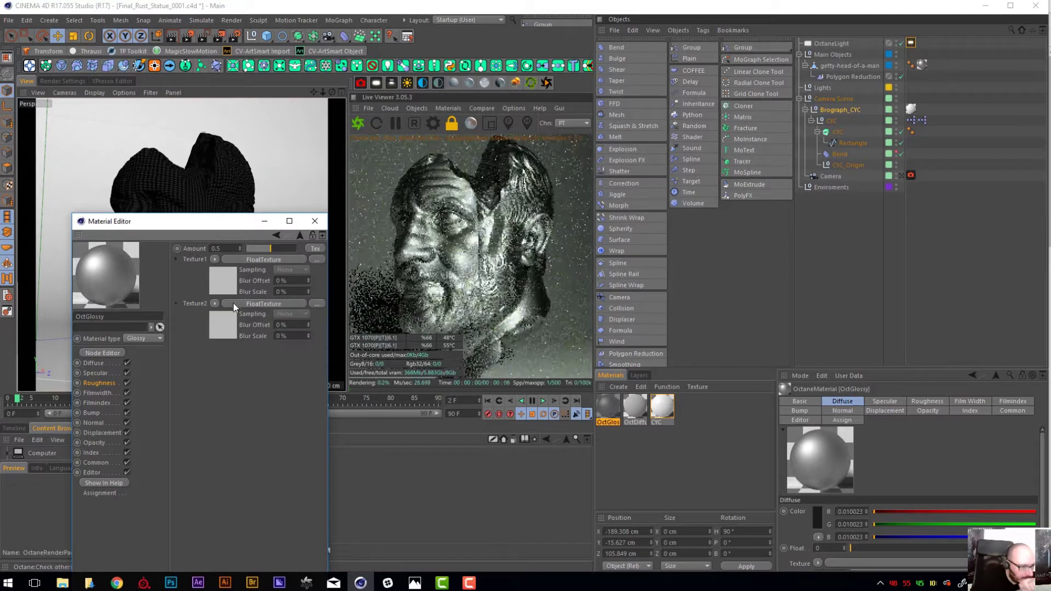
{"action": "left_click", "coordinate": [313, 247]}
{"action": "left_click", "coordinate": [214, 248]}
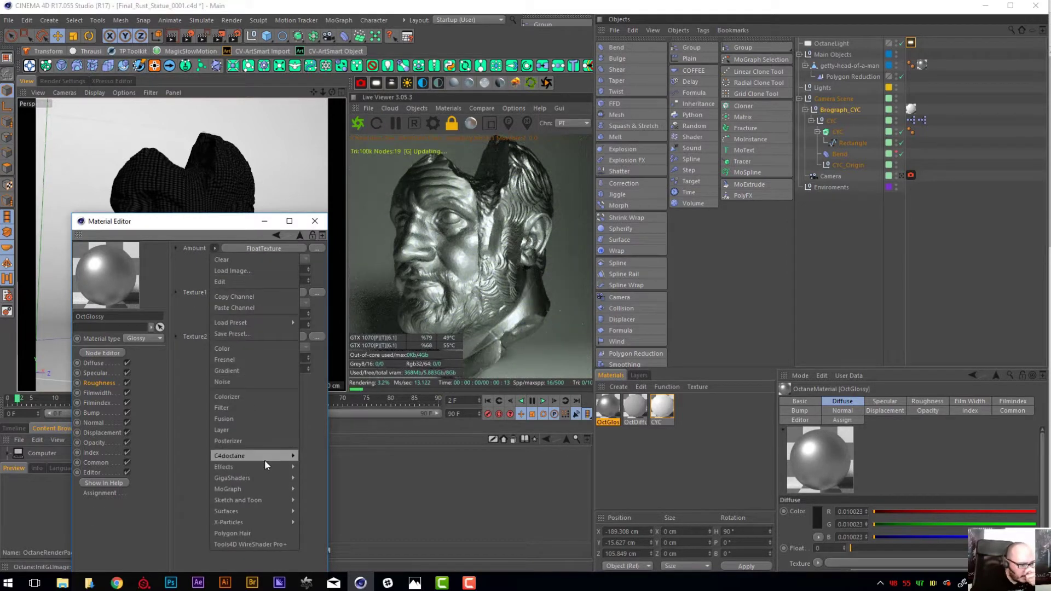
{"action": "mouse_move", "coordinate": [265, 456]}
{"action": "left_click", "coordinate": [327, 354]}
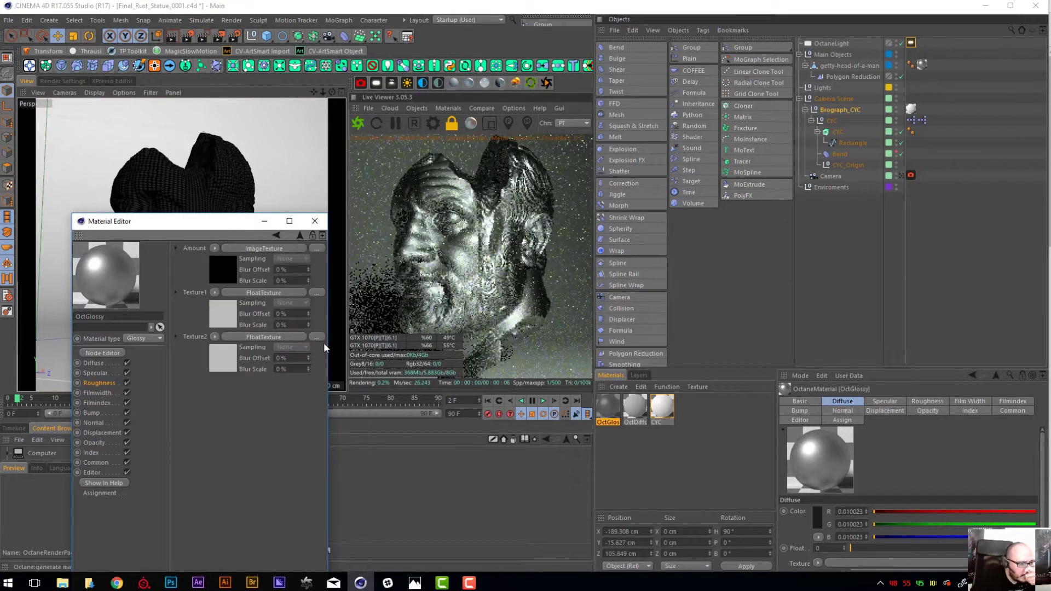
- Load zomax-net_fingerprints-touched_8k into the amount ImageTexture without copying the file to the project location
{"action": "left_click", "coordinate": [269, 251]}
{"action": "left_click", "coordinate": [319, 270]}
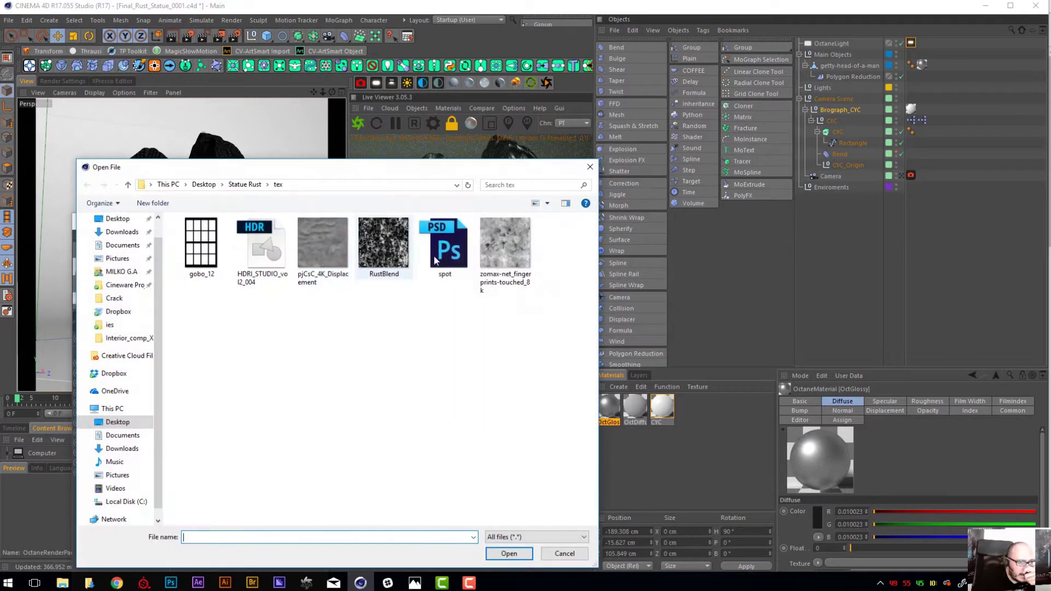
{"action": "double_click", "coordinate": [504, 245]}
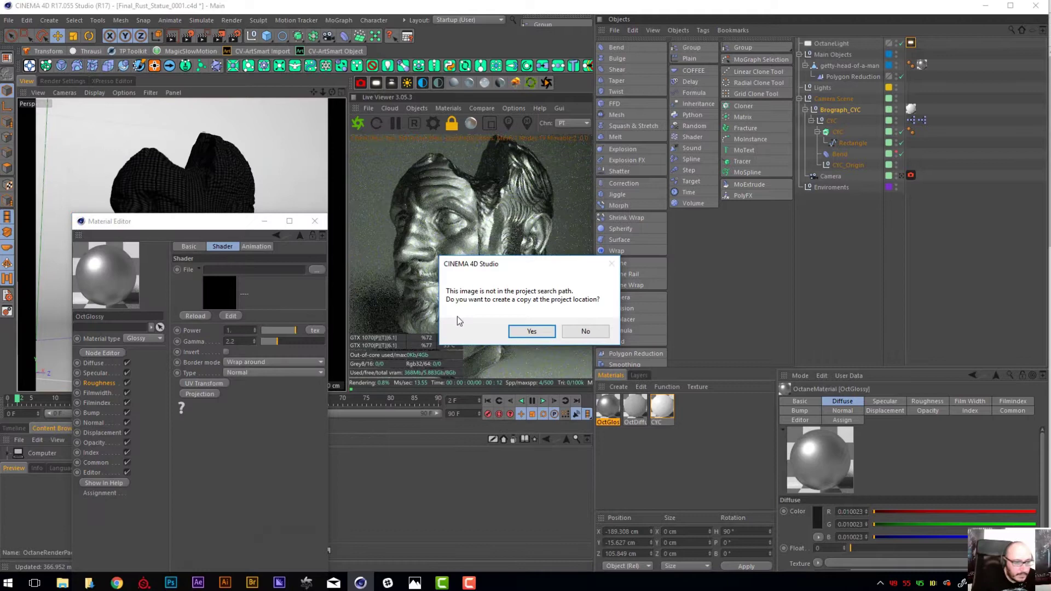
{"action": "left_click", "coordinate": [591, 331]}
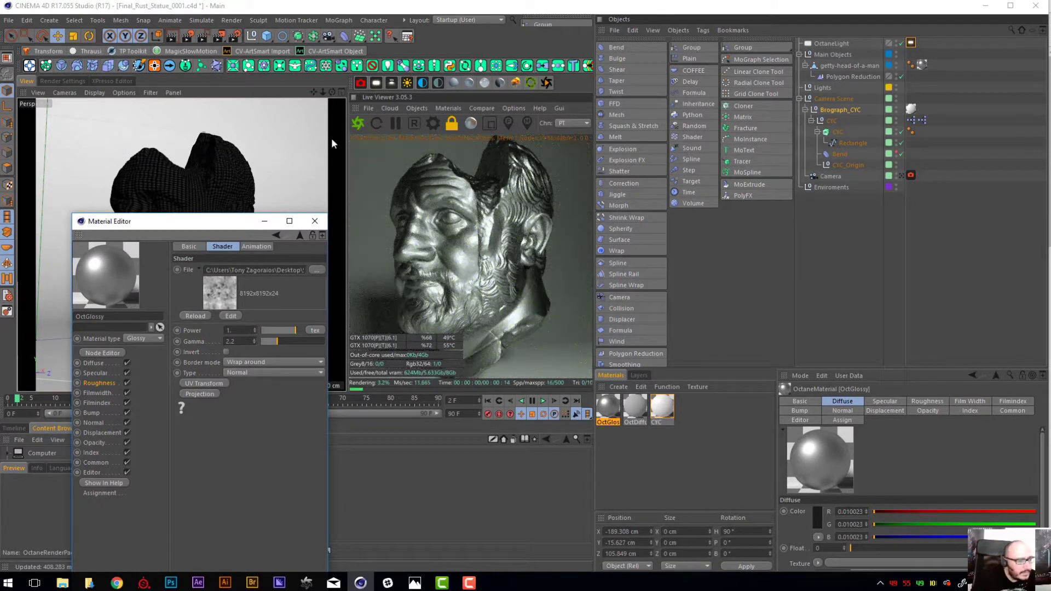
- Set the Texture1 FloatTexture of the roughness mix to 0.1
{"action": "left_click", "coordinate": [276, 235]}
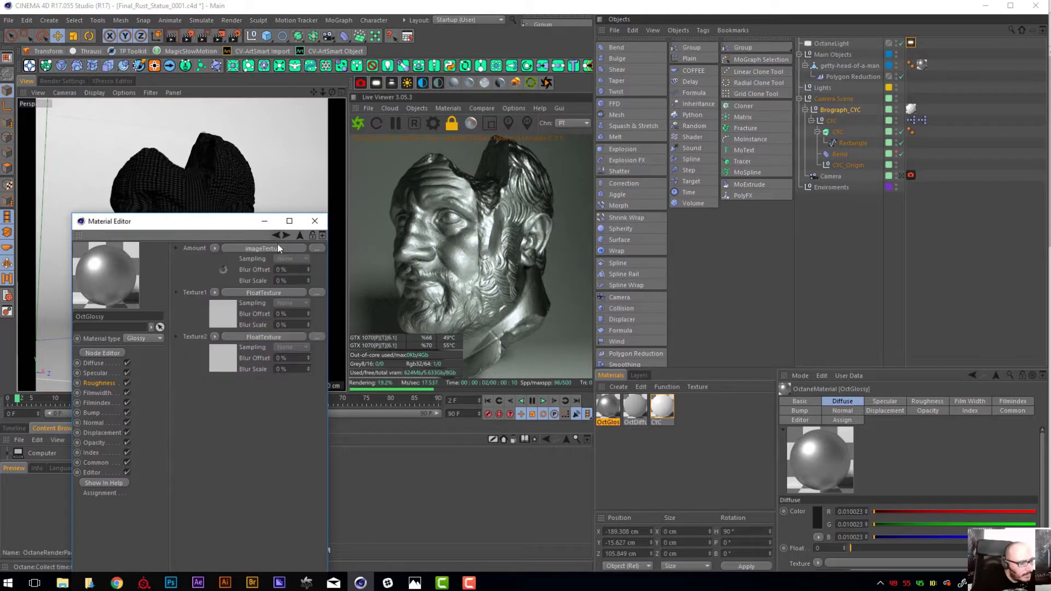
{"action": "left_click", "coordinate": [253, 292]}
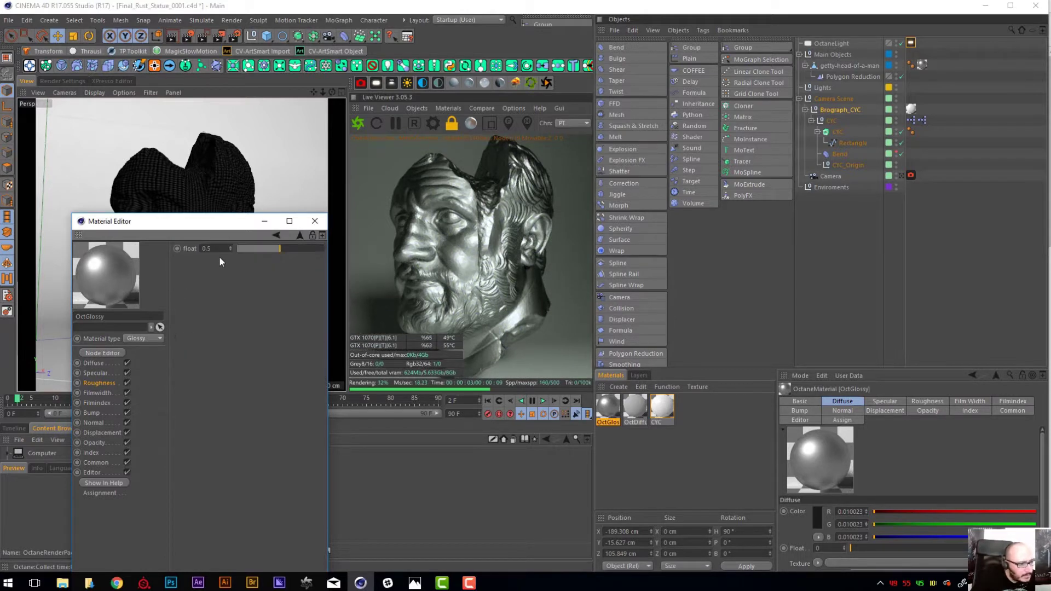
{"action": "left_click", "coordinate": [277, 235]}
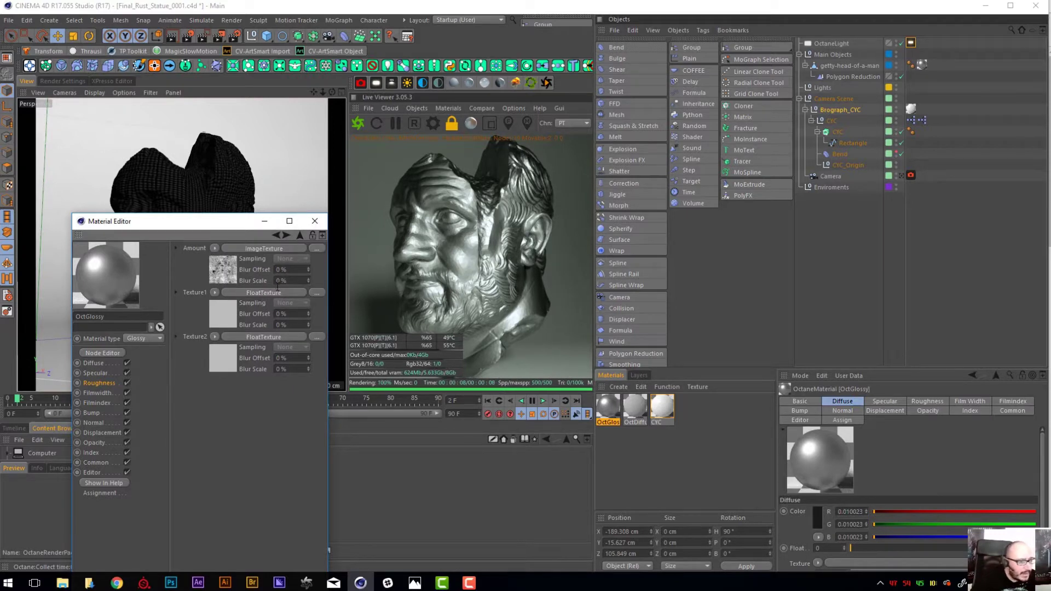
{"action": "left_click", "coordinate": [240, 292]}
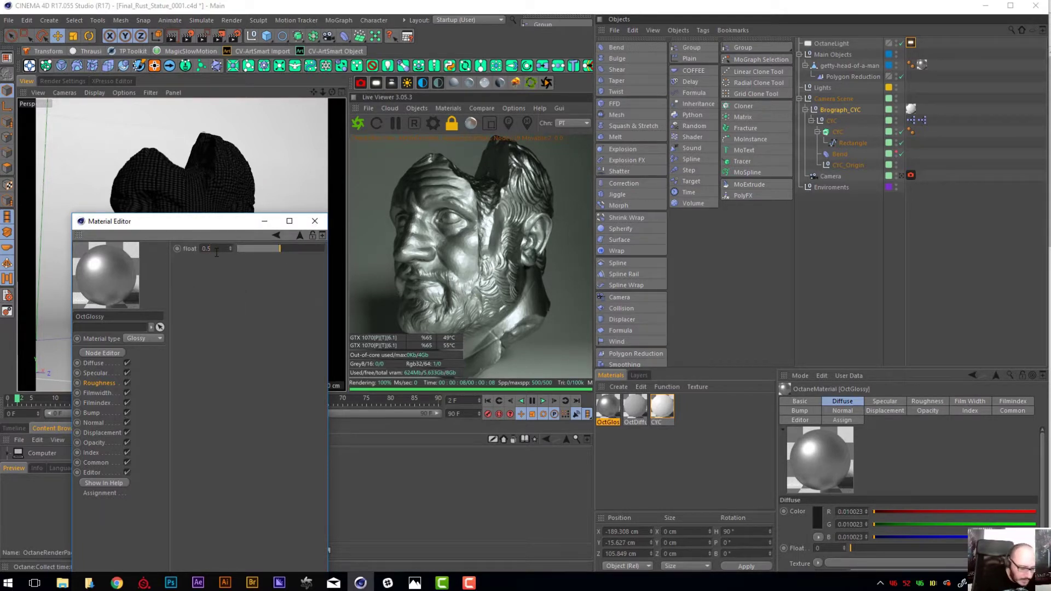
{"action": "key", "text": "Return"}
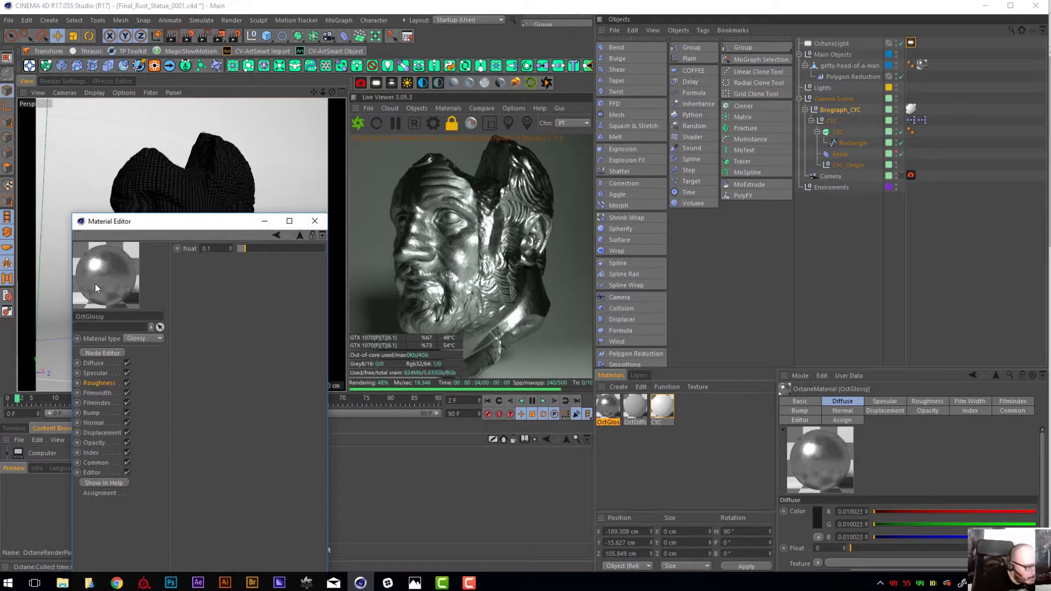
- Set the Texture2 FloatTexture of the roughness mix to 0.25
{"action": "left_click", "coordinate": [277, 235]}
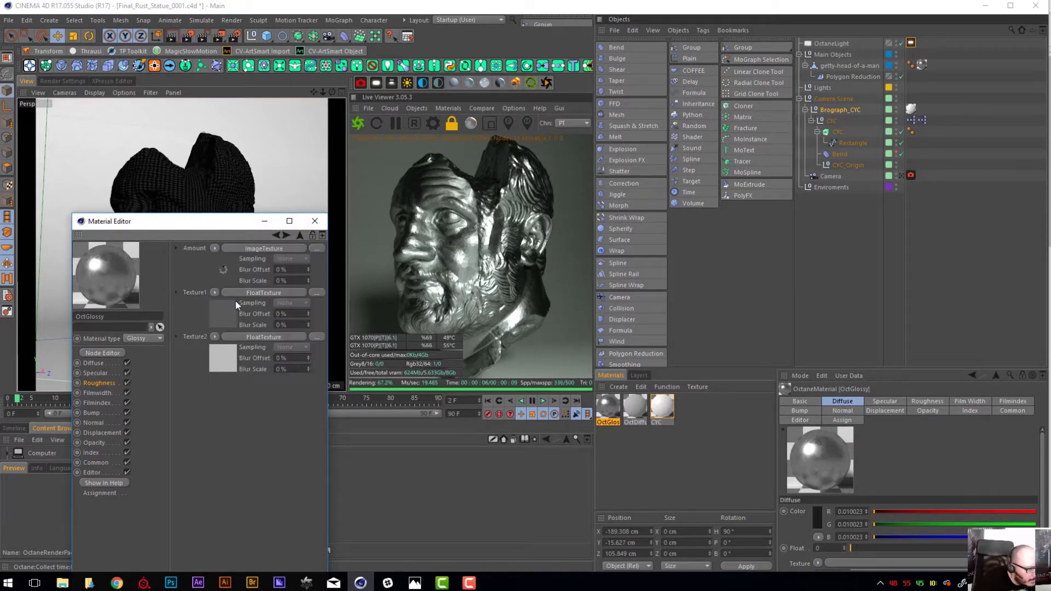
{"action": "left_click", "coordinate": [241, 336]}
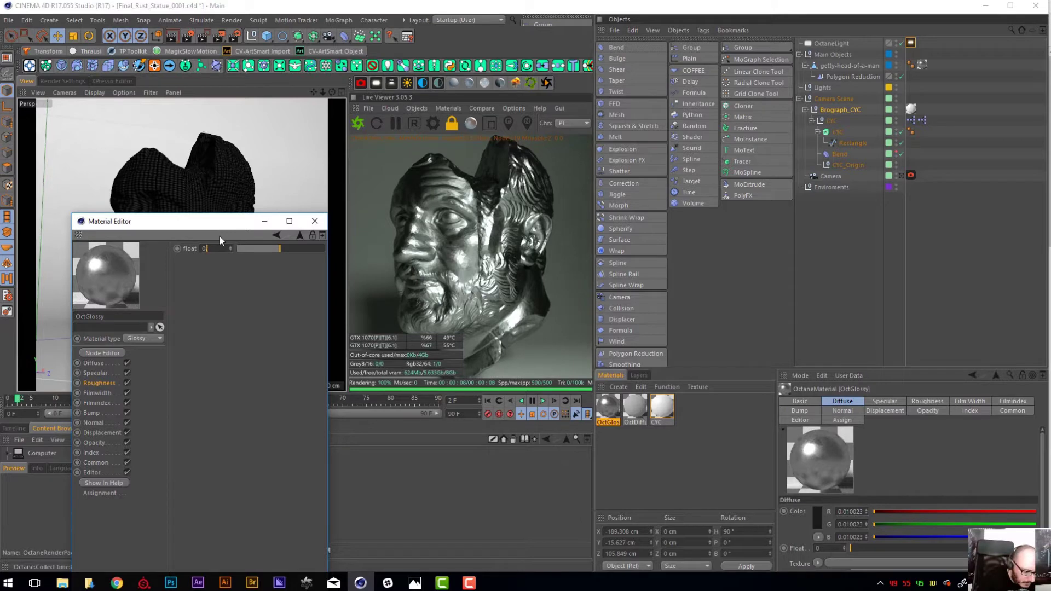
{"action": "type", "text": "0.2"}
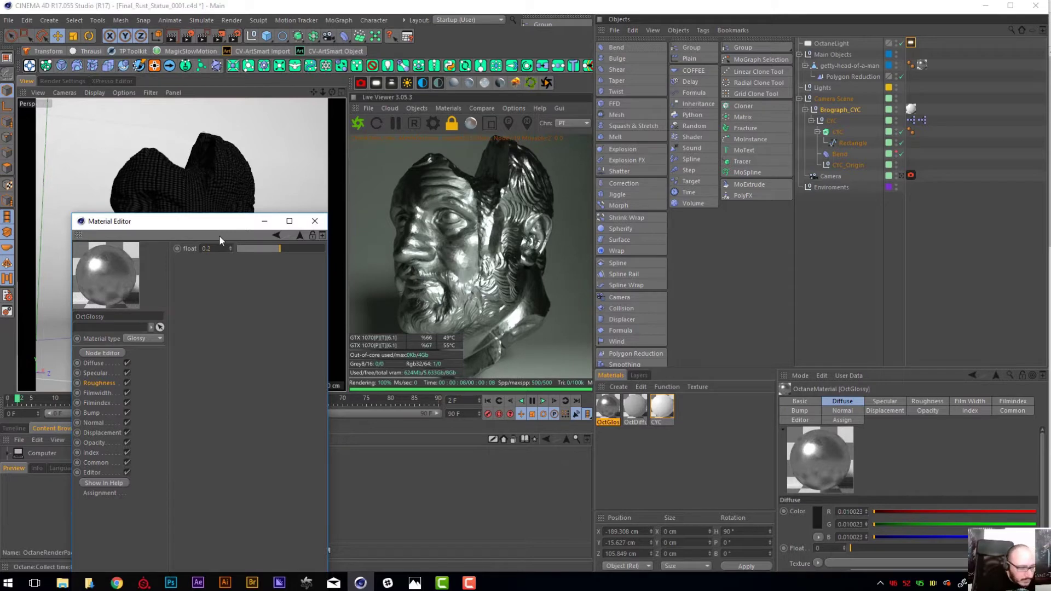
{"action": "type", "text": "5"}
{"action": "key", "text": "Return"}
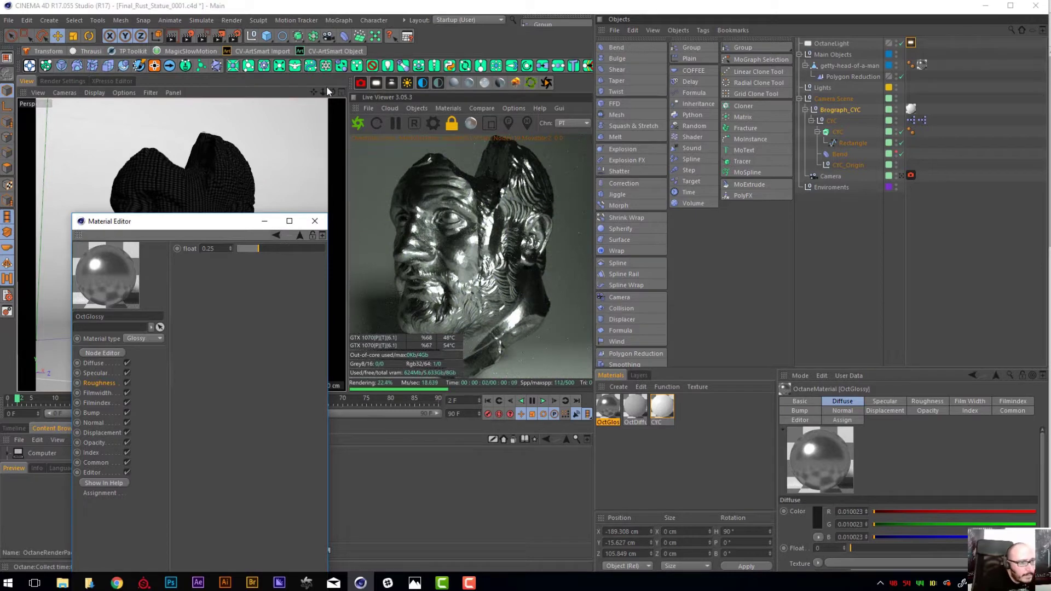
- Raise the fingerprint ImageTexture's power to 8 and finally to 9, checking the smudges on the rendered head up close
{"action": "left_click_drag", "start_coordinate": [323, 92], "coordinate": [409, 244]}
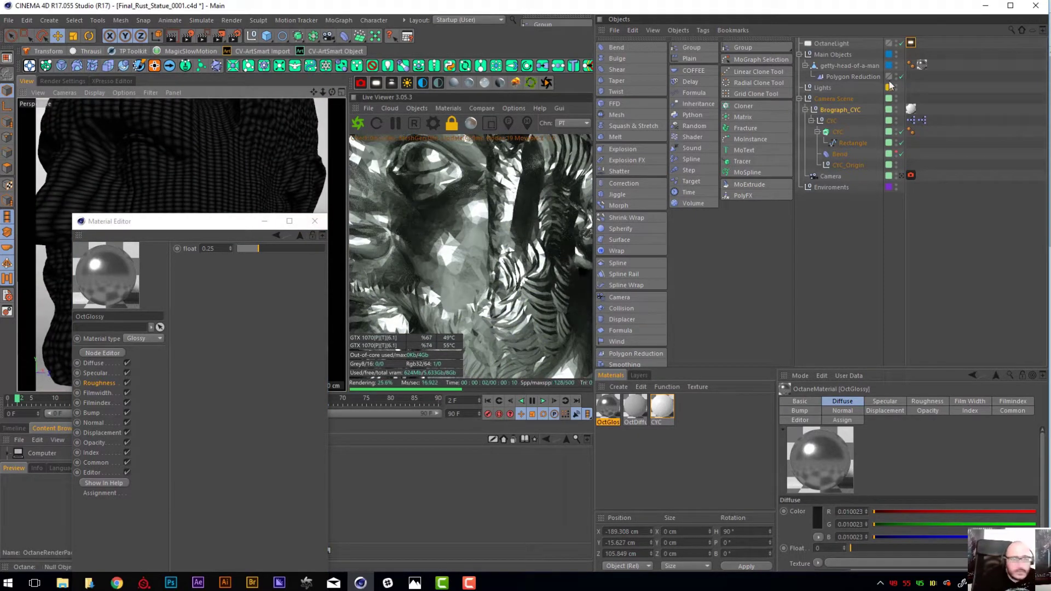
{"action": "left_click", "coordinate": [276, 235]}
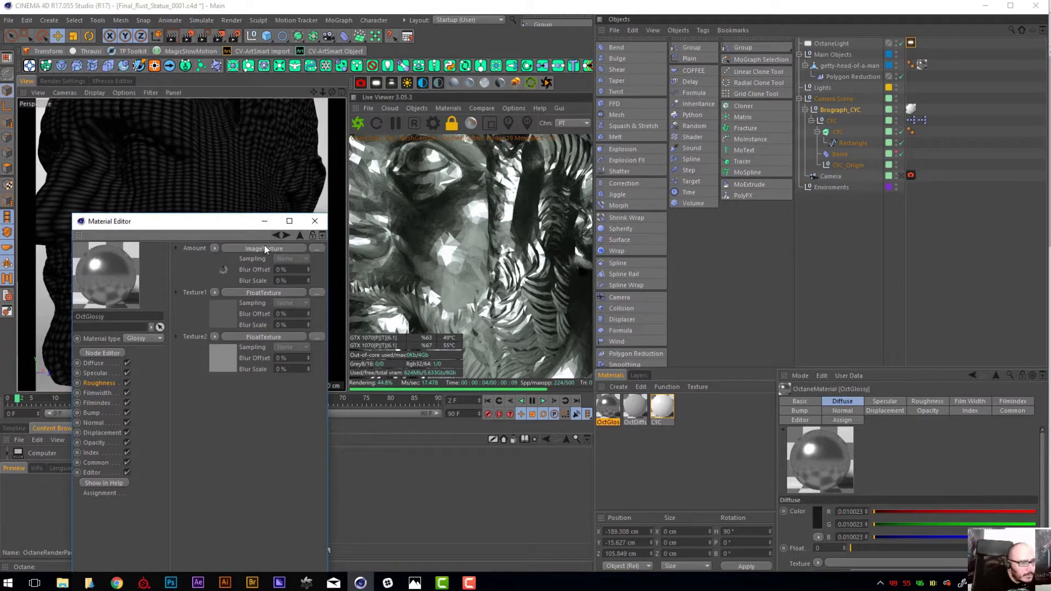
{"action": "left_click", "coordinate": [264, 249]}
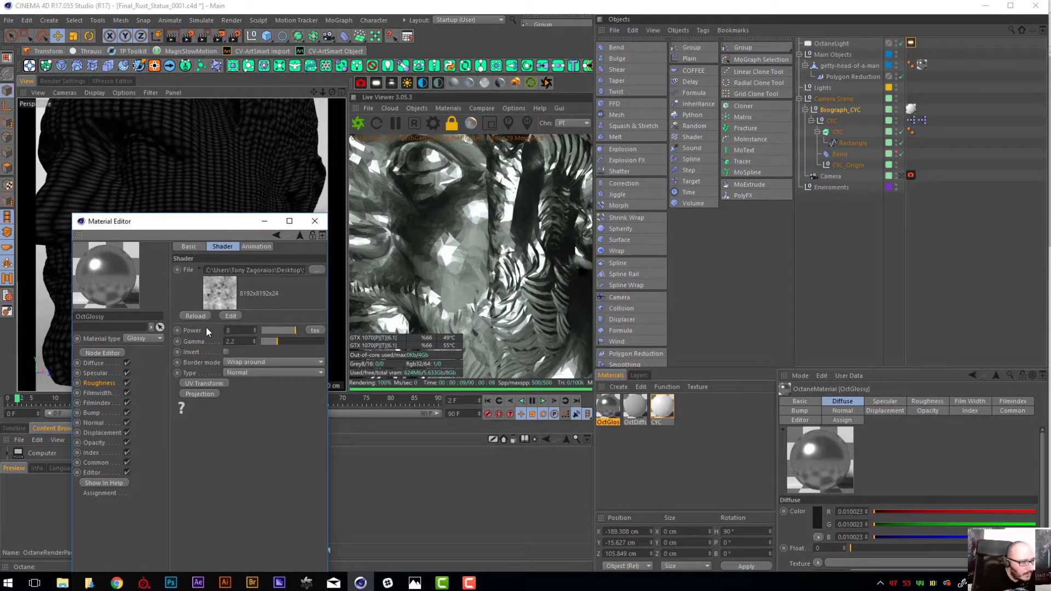
{"action": "key", "text": "Return"}
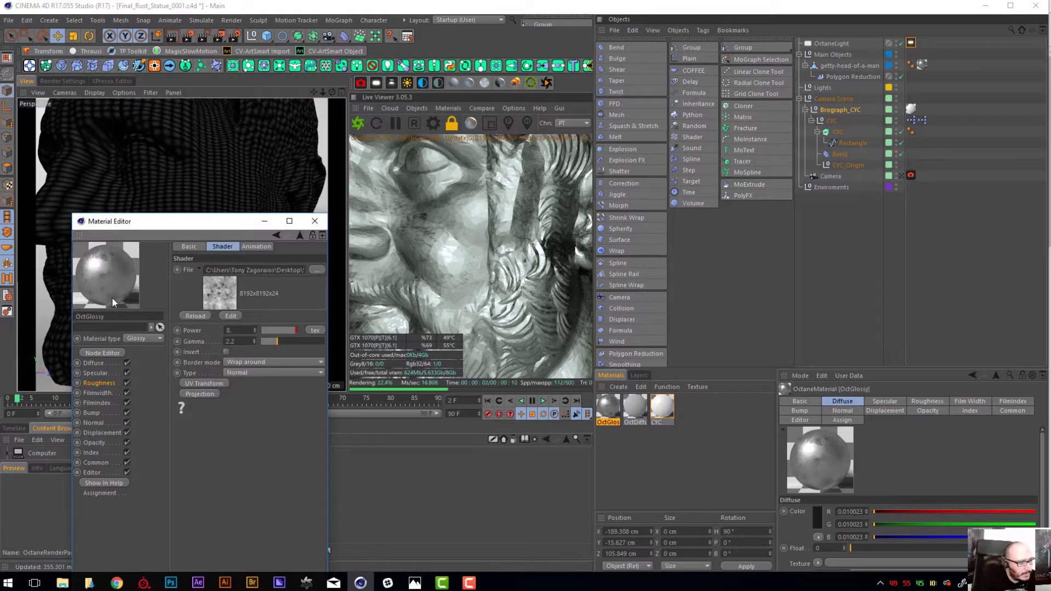
{"action": "left_click_drag", "start_coordinate": [236, 329], "coordinate": [197, 320]}
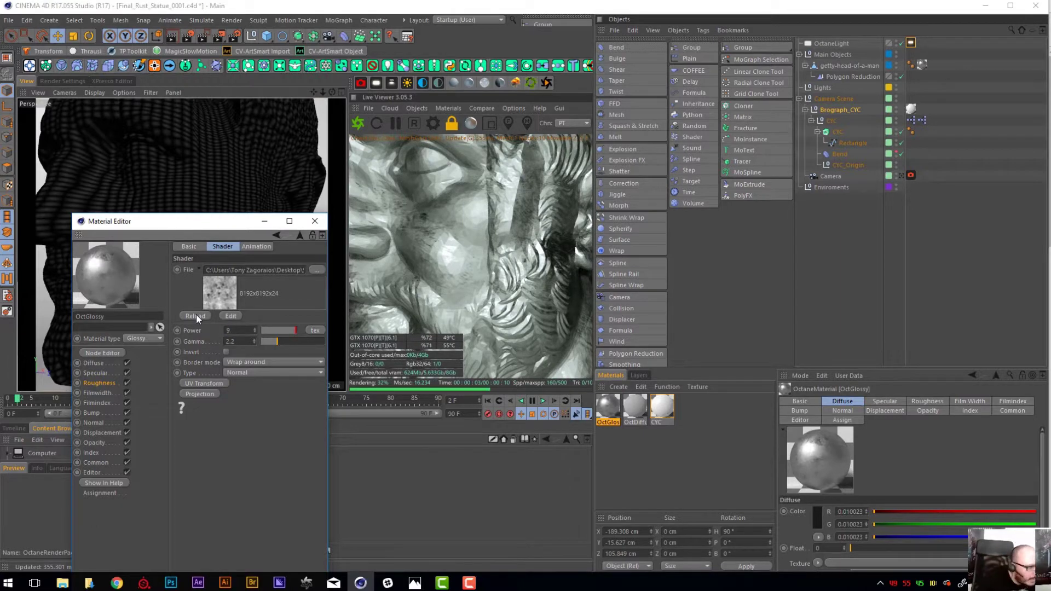
{"action": "type", "text": "9"}
{"action": "key", "text": "Return"}
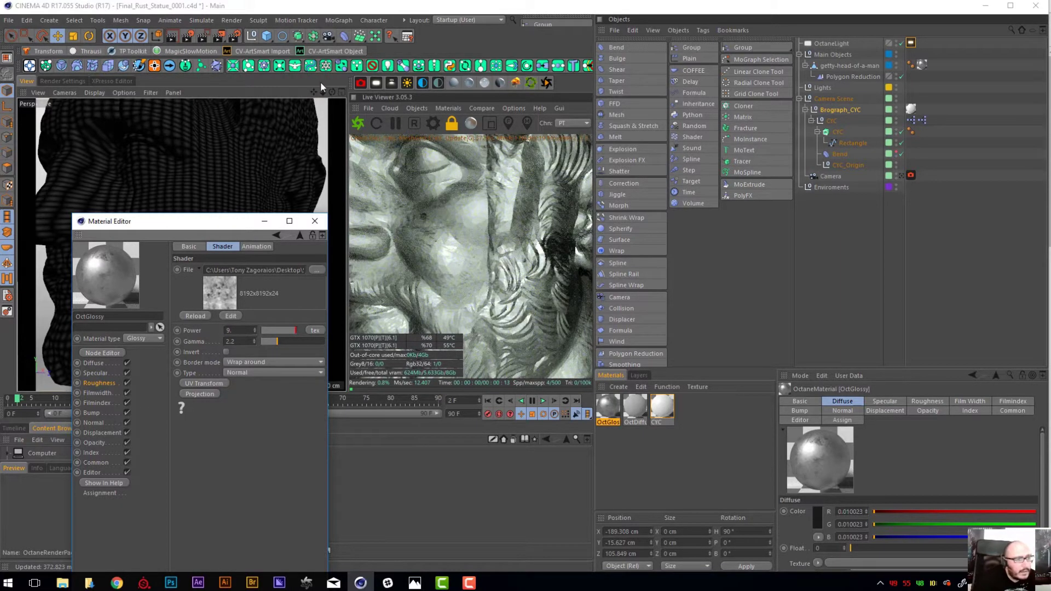
{"action": "left_click_drag", "start_coordinate": [322, 93], "coordinate": [205, 84]}
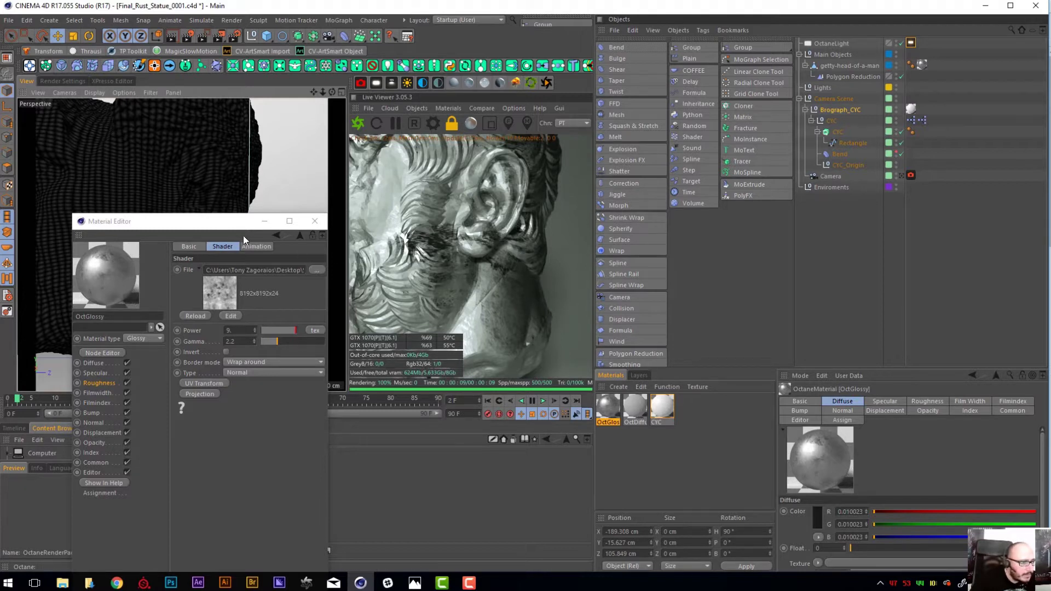
- Reuse the fingerprint ImageTexture from the roughness mix as the texture of the material's bump channel
{"action": "left_click", "coordinate": [276, 234]}
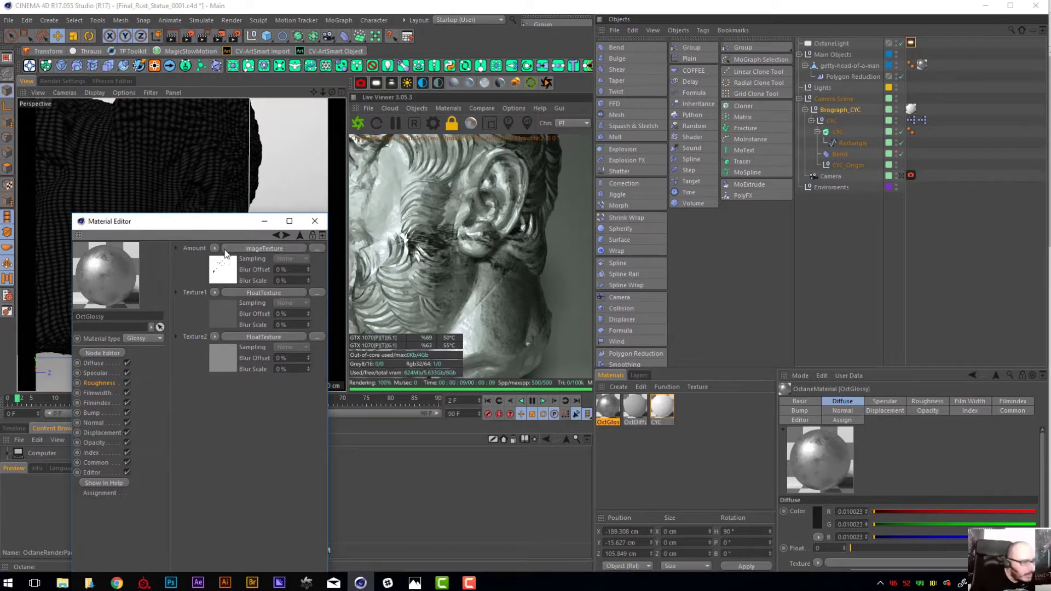
{"action": "mouse_move", "coordinate": [228, 268]}
{"action": "left_mouse_down"}
{"action": "mouse_move", "coordinate": [196, 296]}
{"action": "mouse_move", "coordinate": [123, 412]}
{"action": "mouse_move", "coordinate": [97, 411]}
{"action": "mouse_move", "coordinate": [129, 393]}
{"action": "mouse_move", "coordinate": [244, 265]}
{"action": "left_mouse_up"}
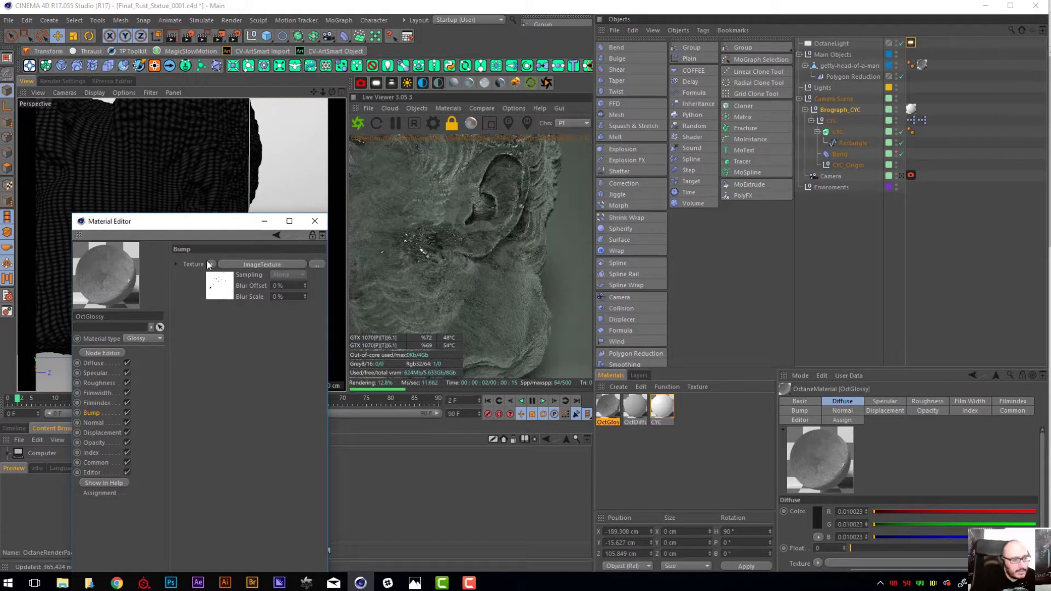
- Set the power of the bump channel's fingerprint ImageTexture to 0.07 and check the surface detail around the ear
{"action": "left_click", "coordinate": [240, 265]}
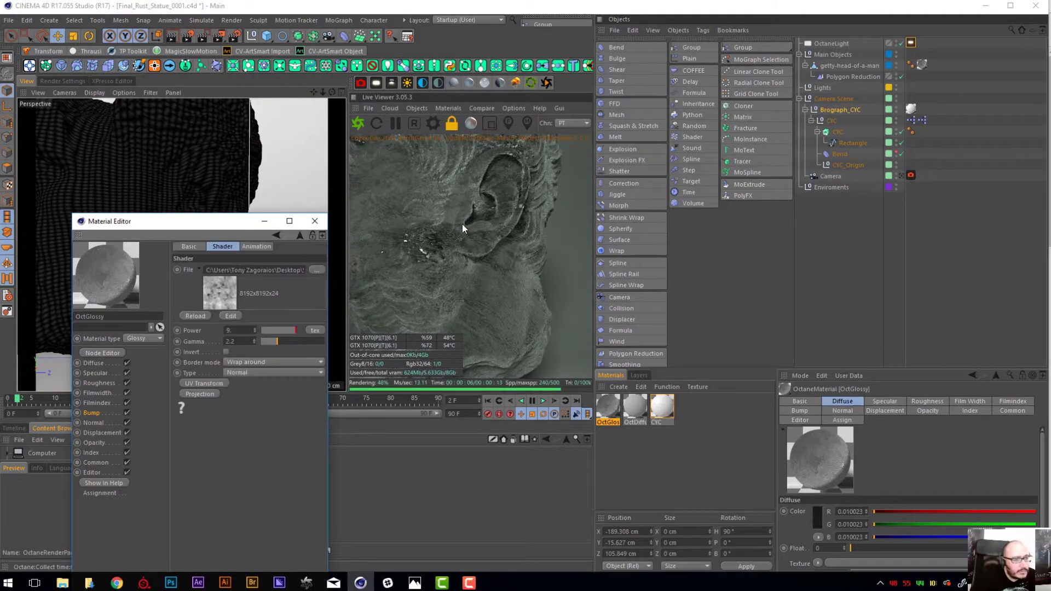
{"action": "mouse_move", "coordinate": [323, 92]}
{"action": "left_mouse_down"}
{"action": "mouse_move", "coordinate": [314, 101]}
{"action": "mouse_move", "coordinate": [329, 107]}
{"action": "left_mouse_up"}
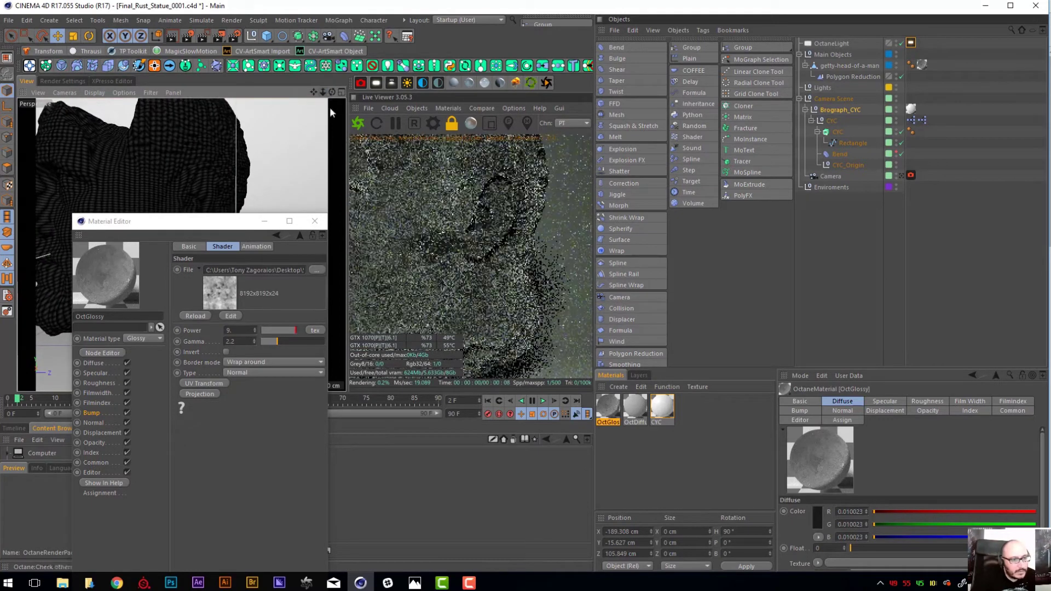
{"action": "left_click", "coordinate": [230, 330]}
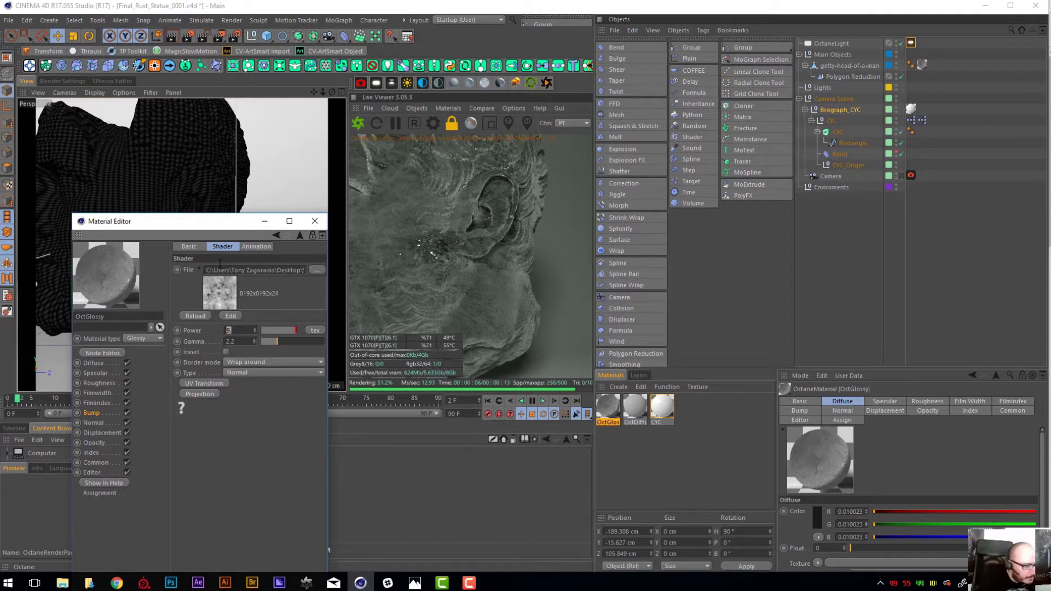
{"action": "type", "text": "0"}
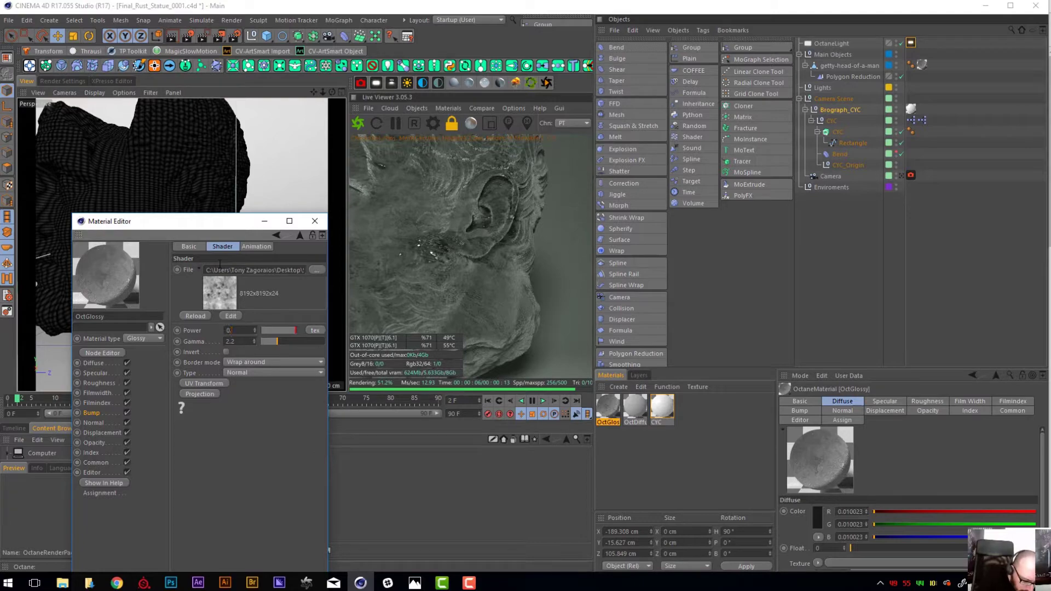
{"action": "type", "text": ".07"}
{"action": "key", "text": "Return"}
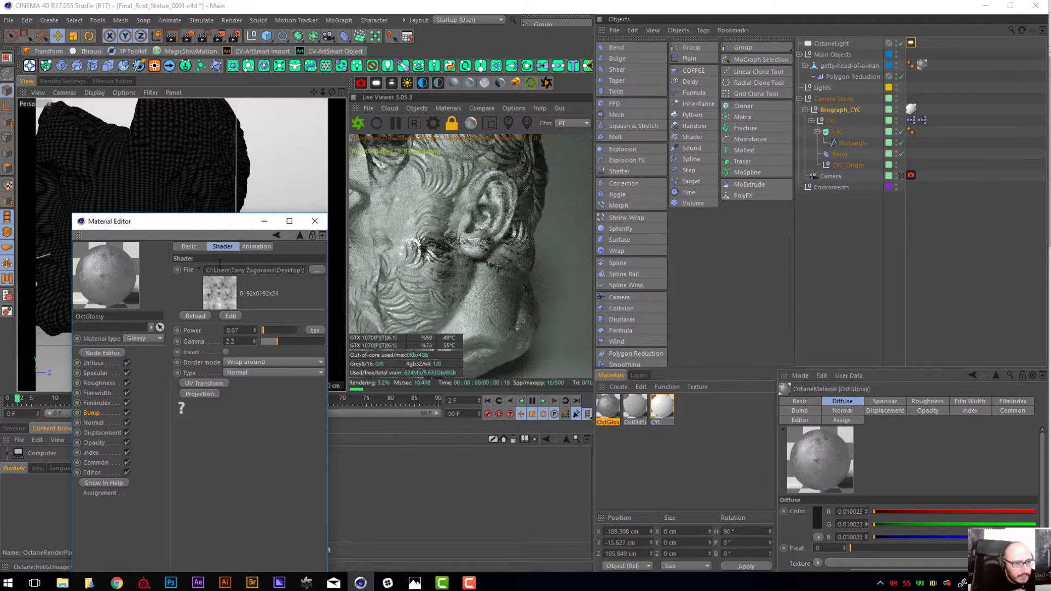
{"action": "left_click_drag", "start_coordinate": [323, 92], "coordinate": [353, 95]}
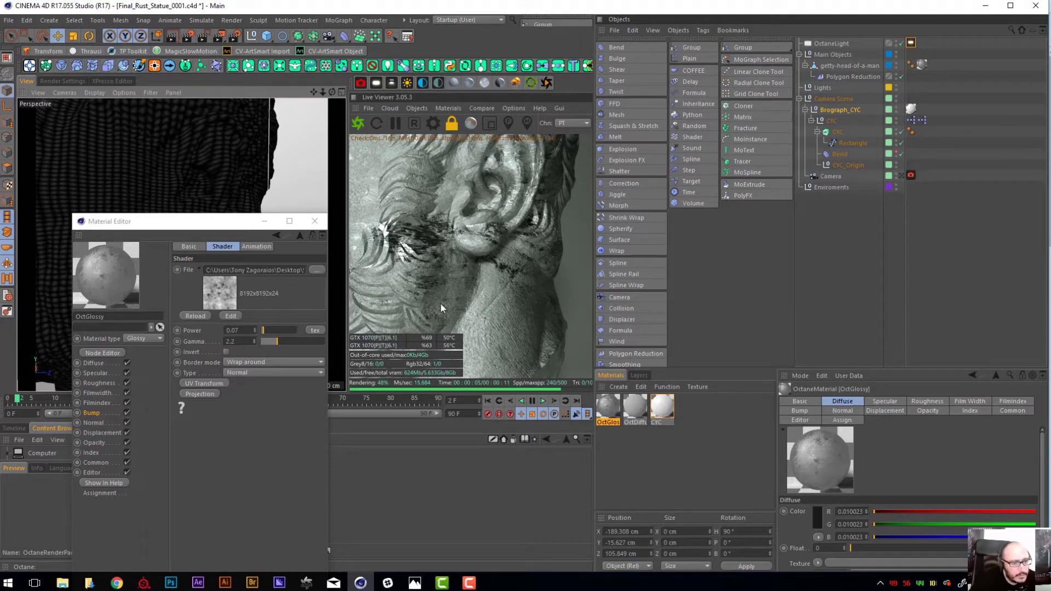
- Disable the head's Polygon Reduction to inspect the render with the full-detail mesh, and re-enable it
{"action": "left_click", "coordinate": [901, 77]}
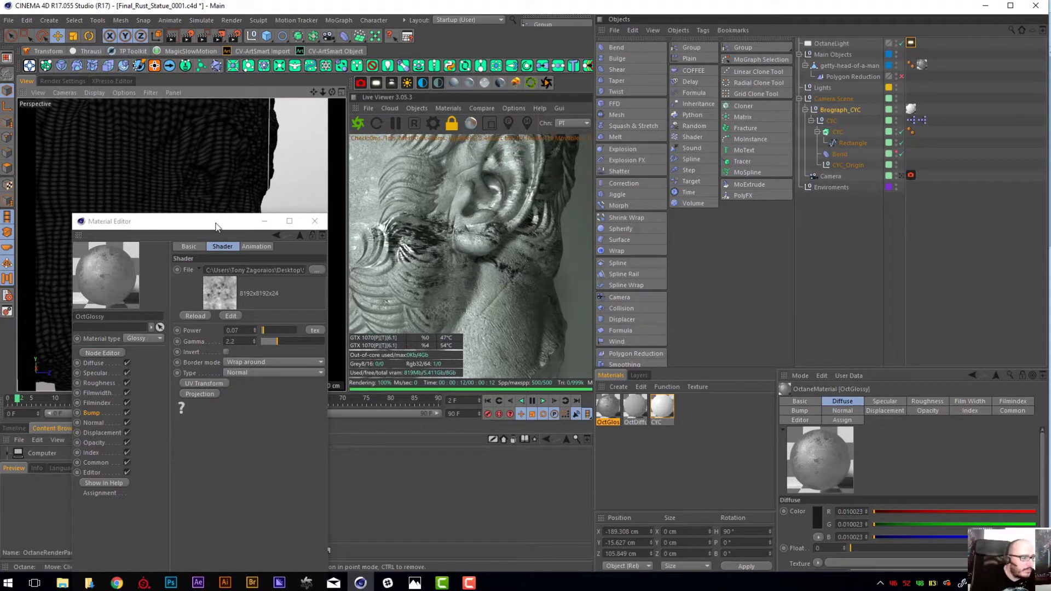
{"action": "left_click_drag", "start_coordinate": [222, 224], "coordinate": [244, 227]}
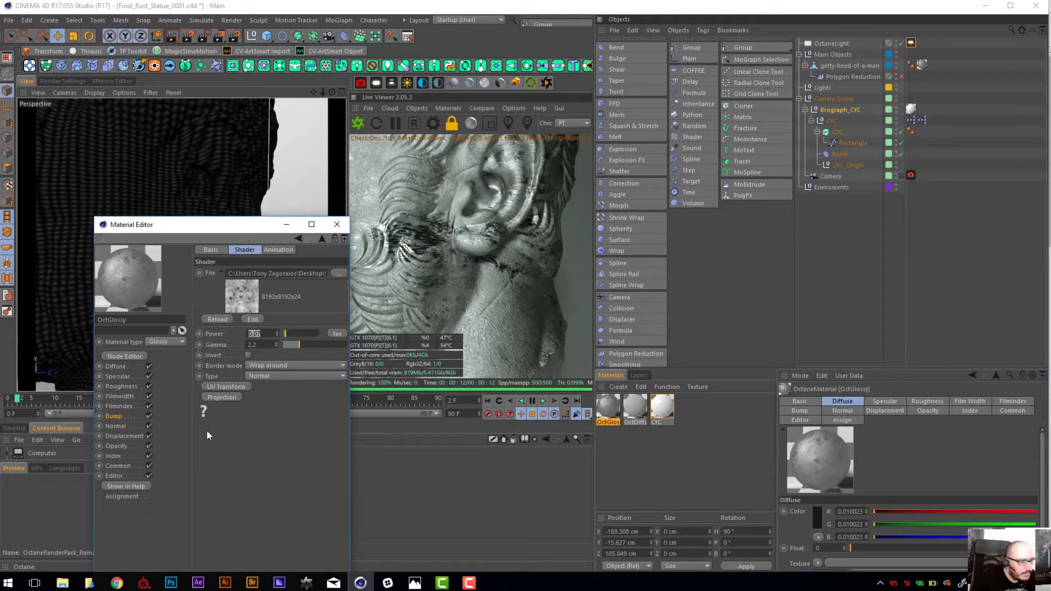
{"action": "left_click", "coordinate": [261, 413]}
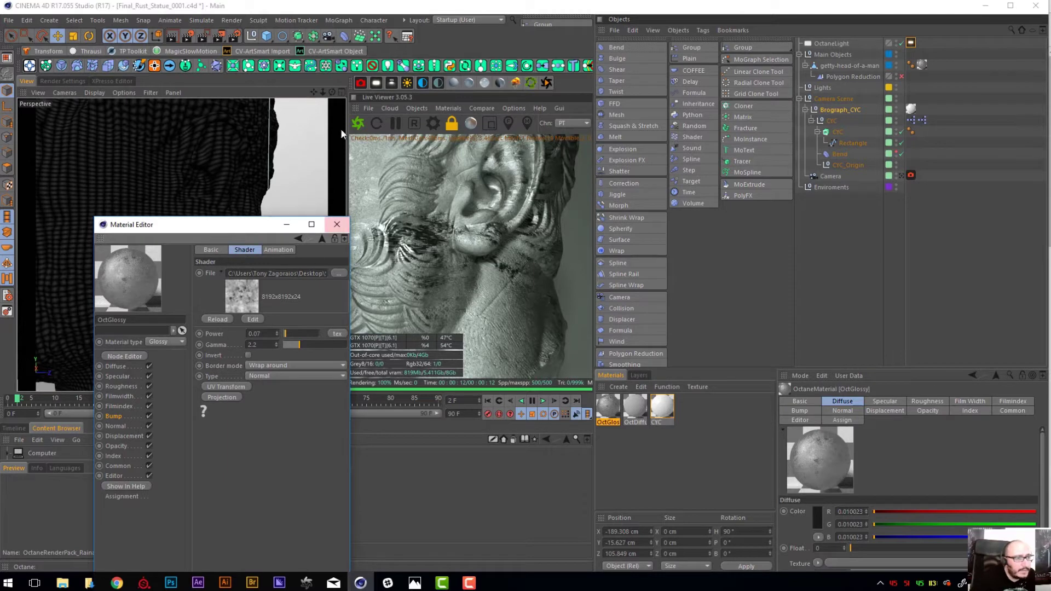
{"action": "left_click", "coordinate": [324, 94]}
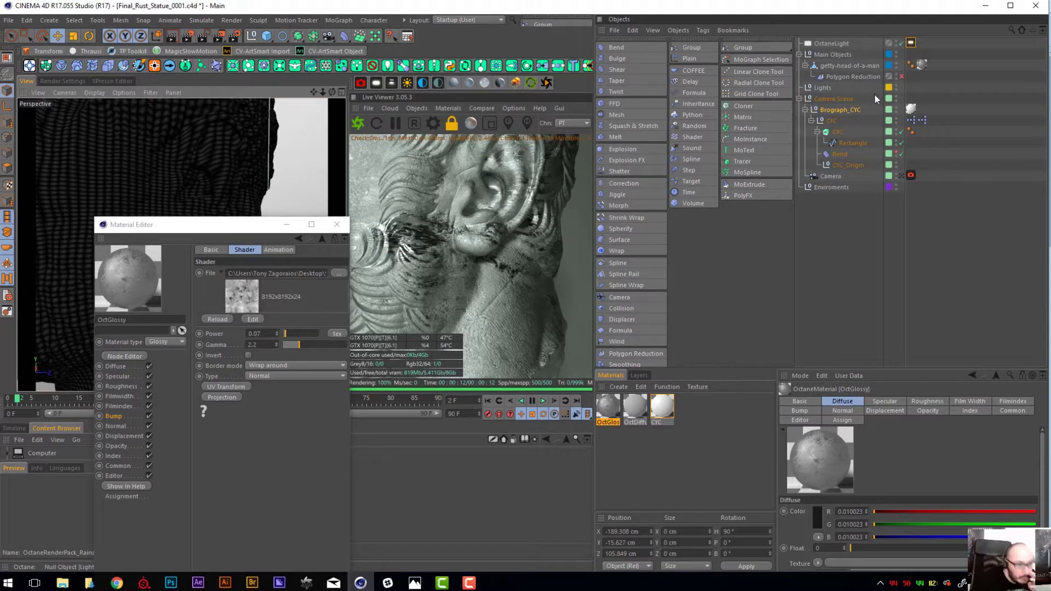
{"action": "left_click", "coordinate": [901, 76]}
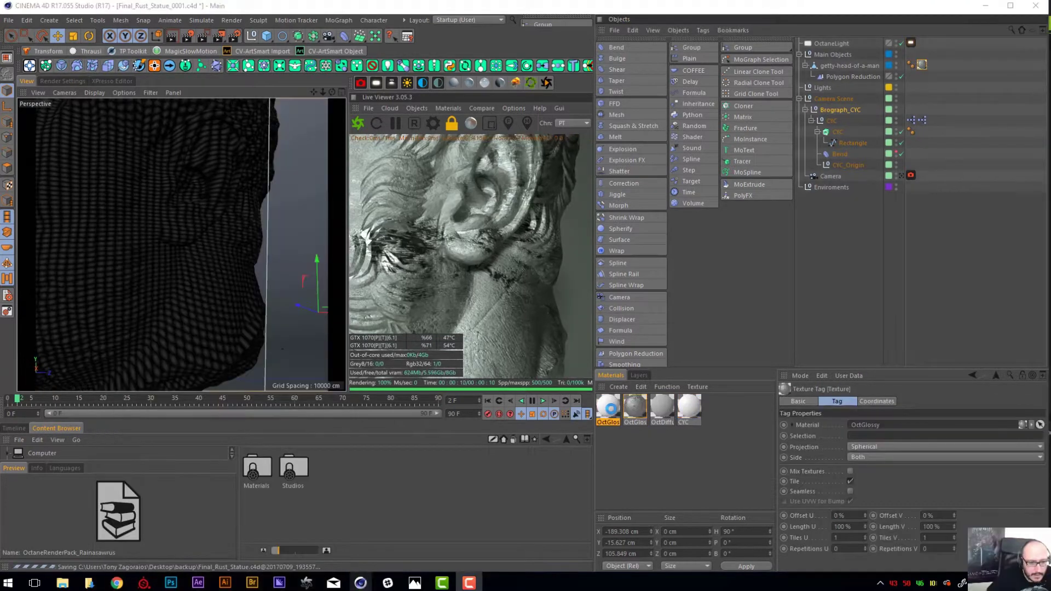
- Open the new white OctGlossy material, assign it to the head in place of the metal one, and refresh the live render
{"action": "double_click", "coordinate": [611, 409]}
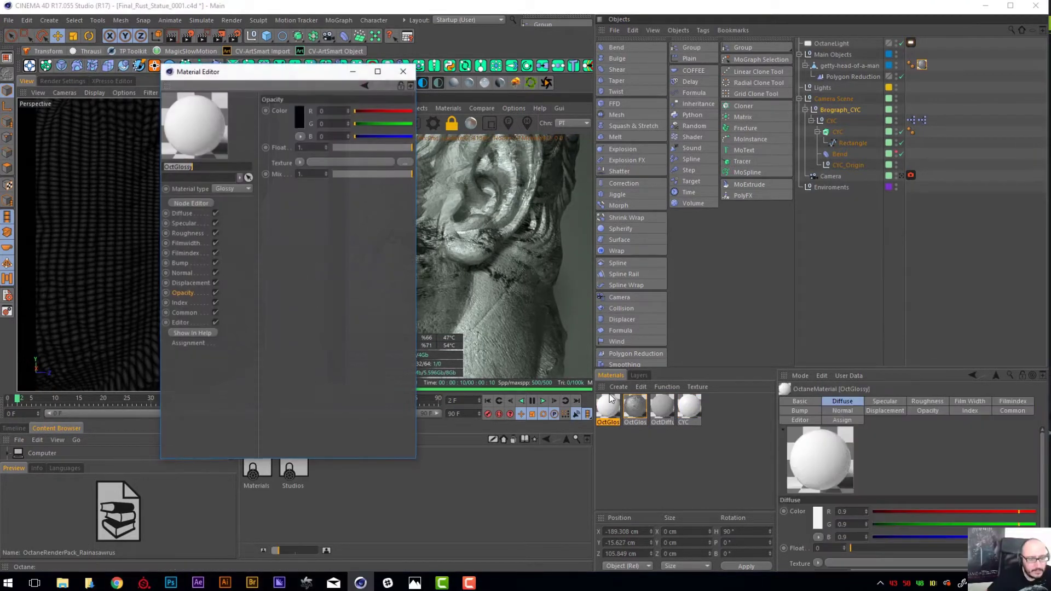
{"action": "left_click_drag", "start_coordinate": [315, 79], "coordinate": [396, 317]}
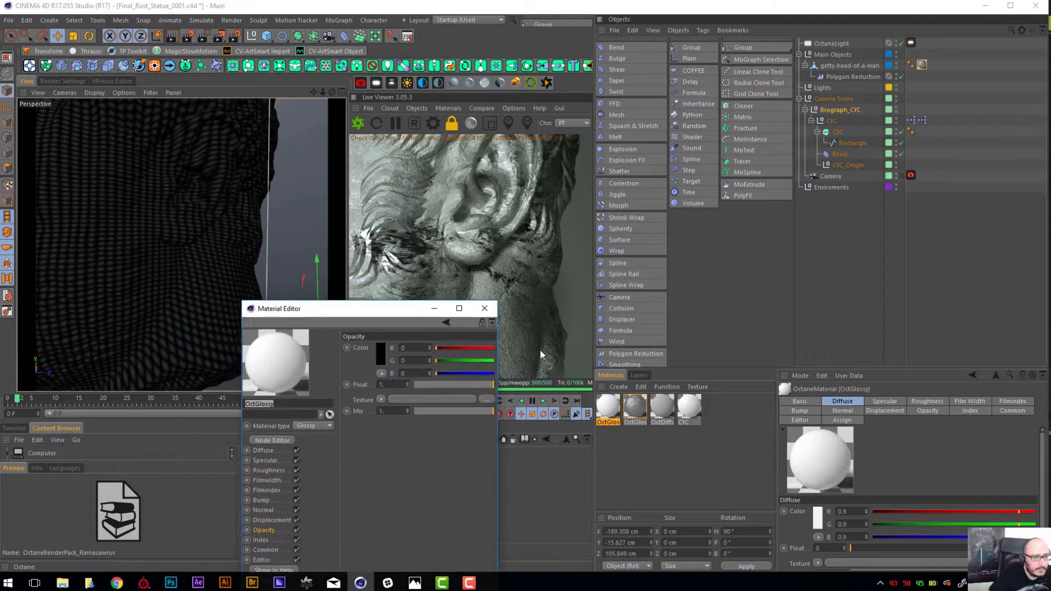
{"action": "left_click_drag", "start_coordinate": [609, 414], "coordinate": [915, 65]}
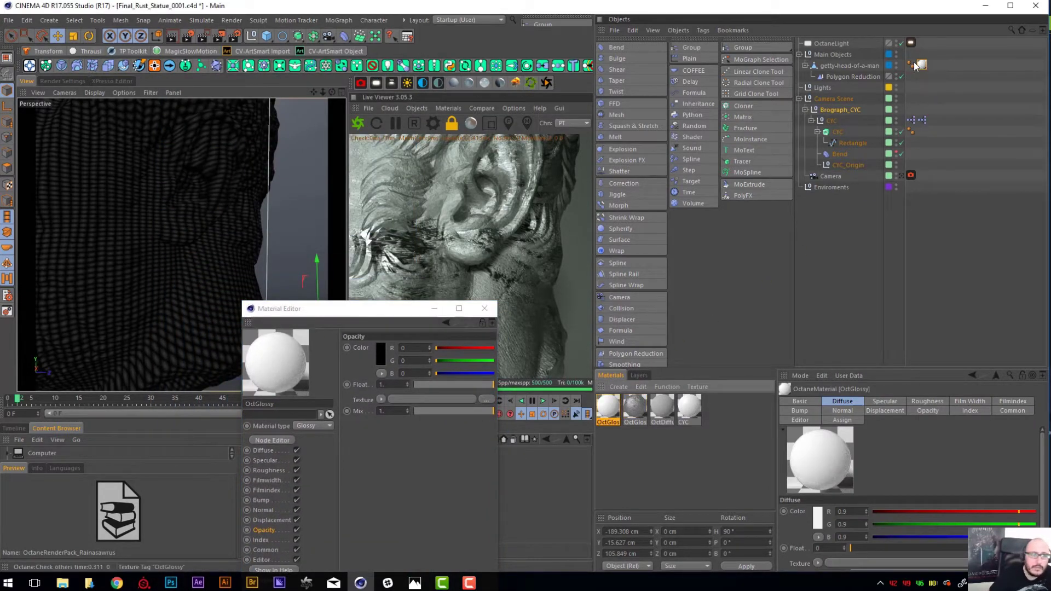
{"action": "left_click", "coordinate": [358, 125]}
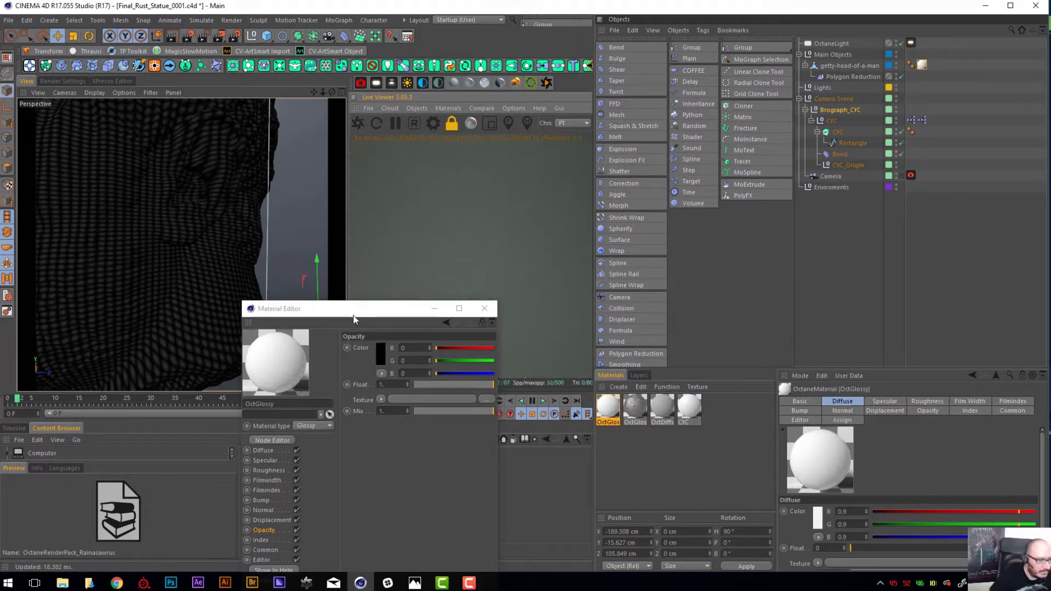
- Set the new glossy material's index to 6
{"action": "left_click_drag", "start_coordinate": [352, 311], "coordinate": [469, 342]}
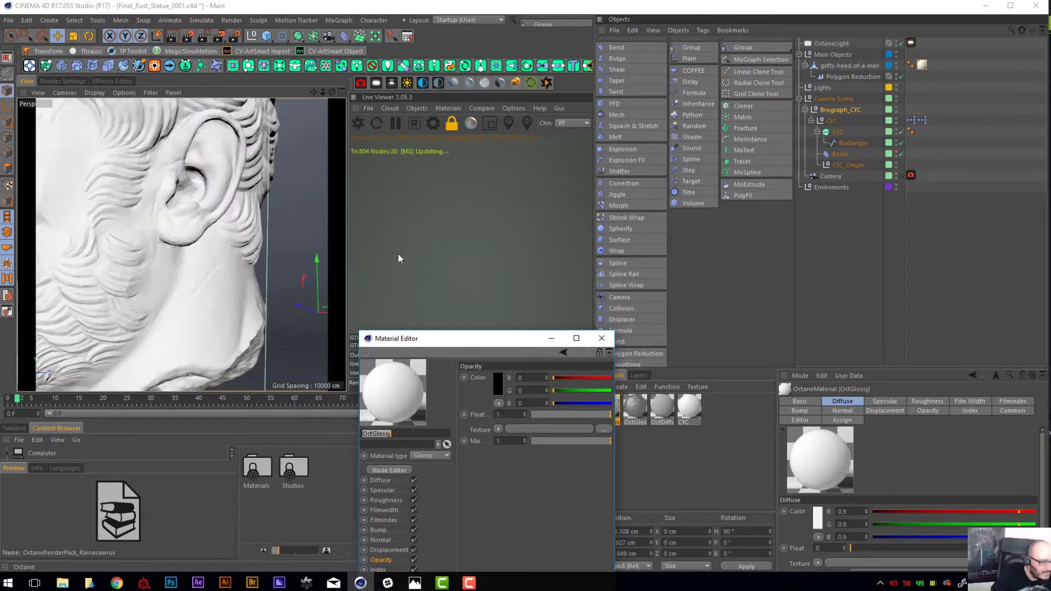
{"action": "left_click_drag", "start_coordinate": [497, 344], "coordinate": [224, 250]}
{"action": "right_click_drag", "start_coordinate": [314, 92], "coordinate": [313, 92]}
{"action": "left_click", "coordinate": [161, 390]}
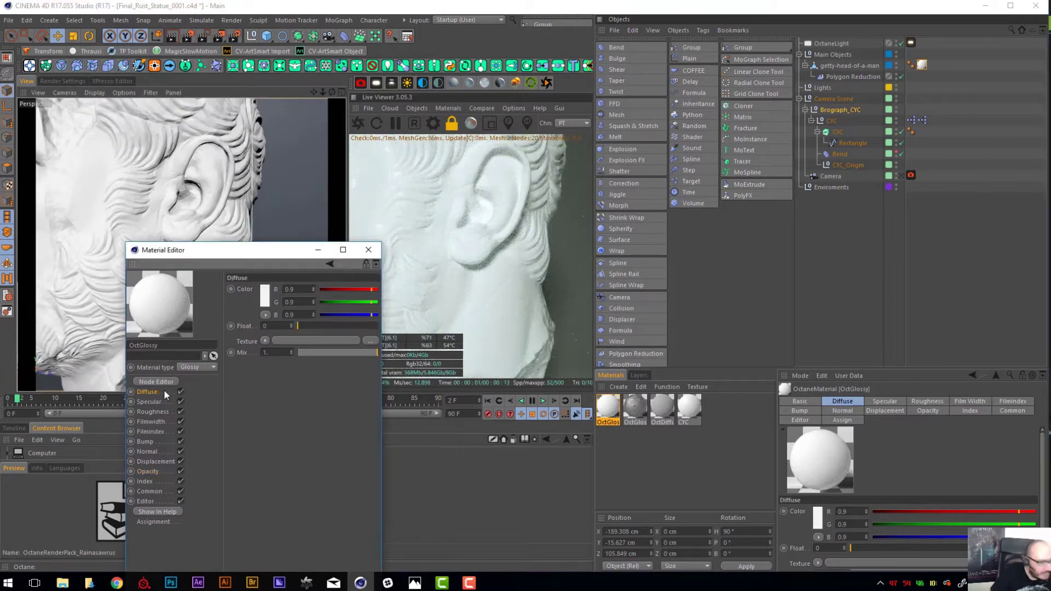
{"action": "left_click", "coordinate": [151, 481]}
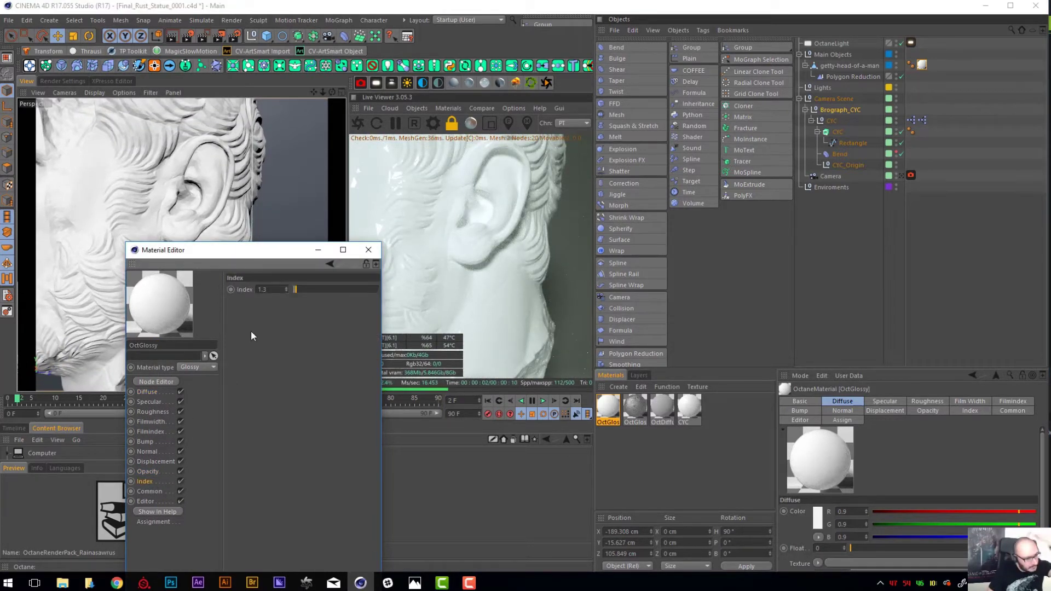
{"action": "double_click", "coordinate": [263, 289]}
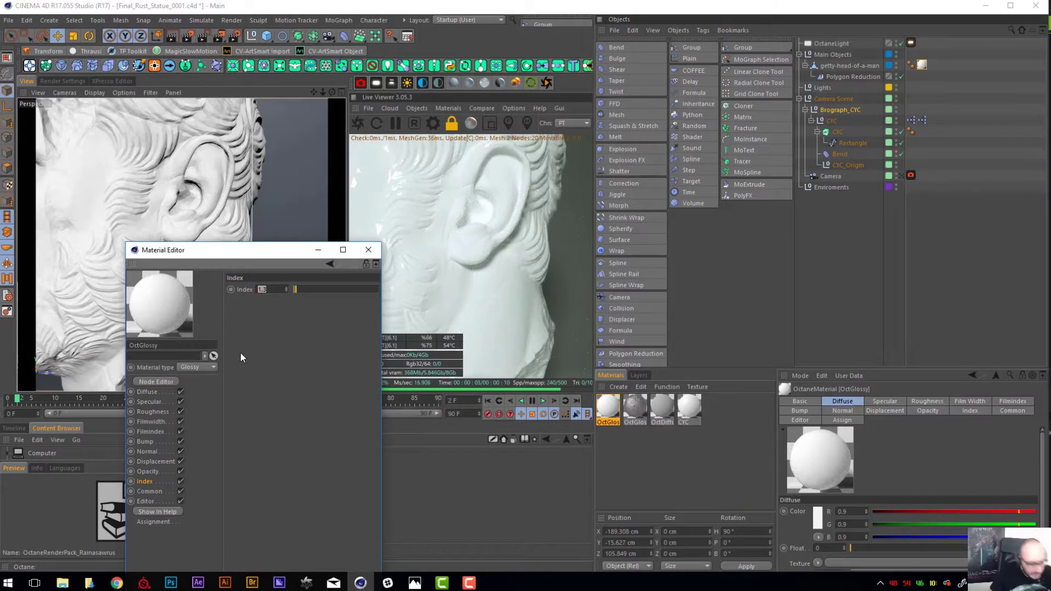
{"action": "type", "text": "6."}
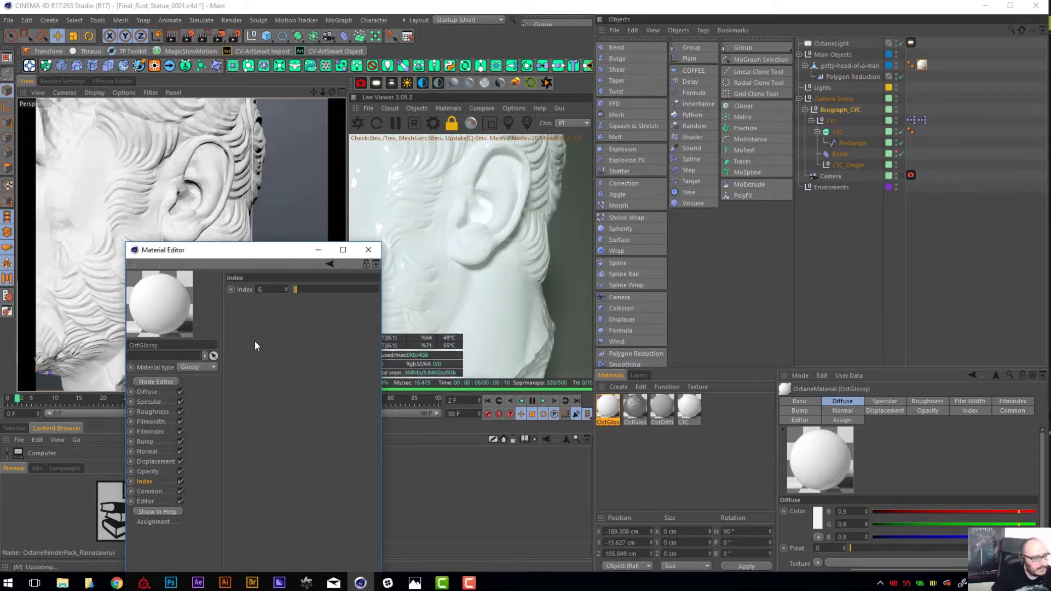
{"action": "key", "text": "Return"}
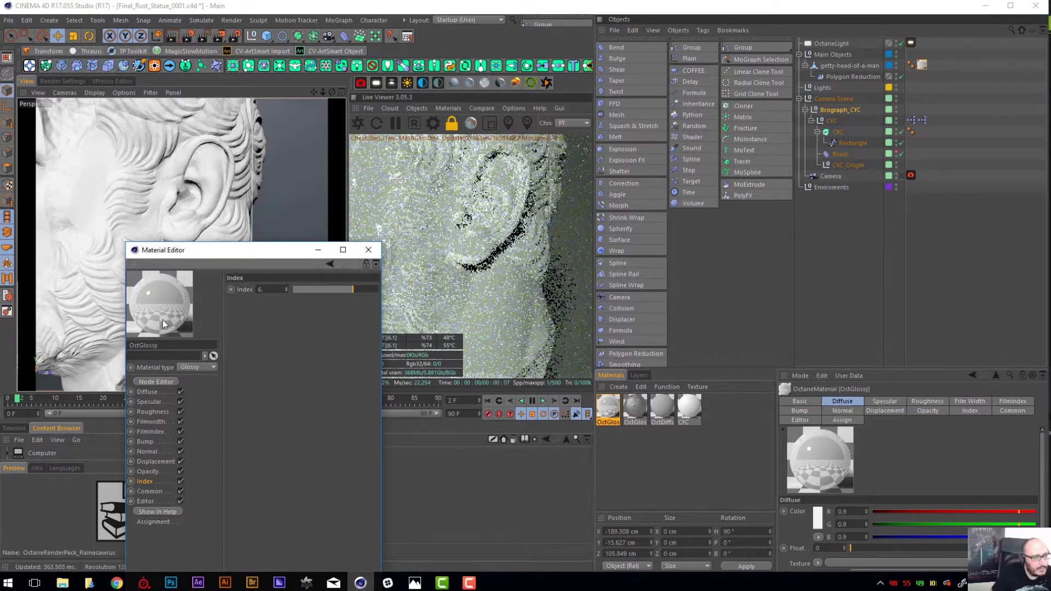
- Set the new glossy material's specular color to a light grey with R, G and B at 0.692071
{"action": "left_click", "coordinate": [157, 392]}
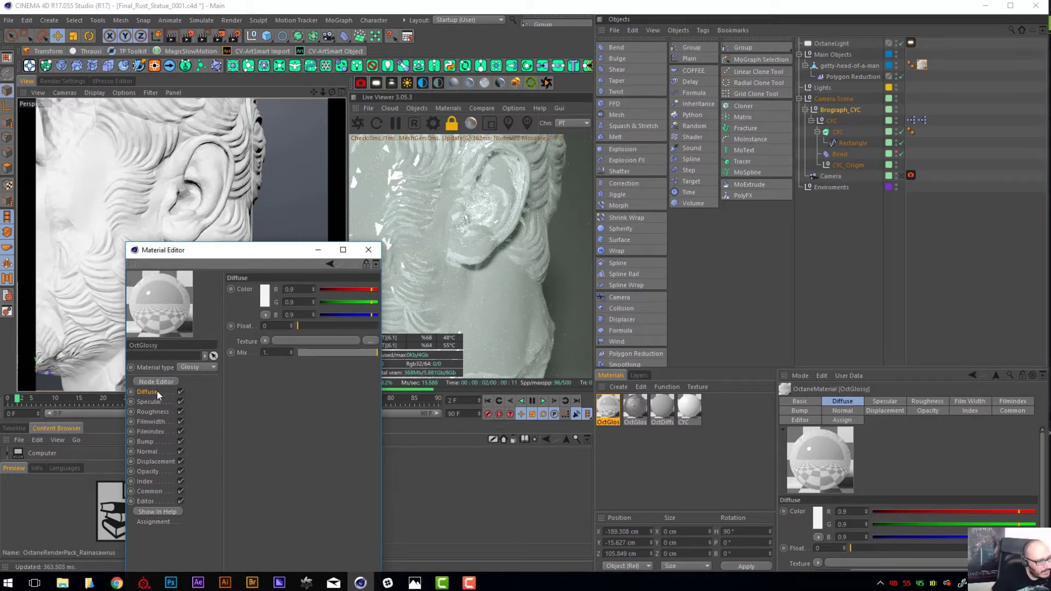
{"action": "left_click", "coordinate": [156, 403]}
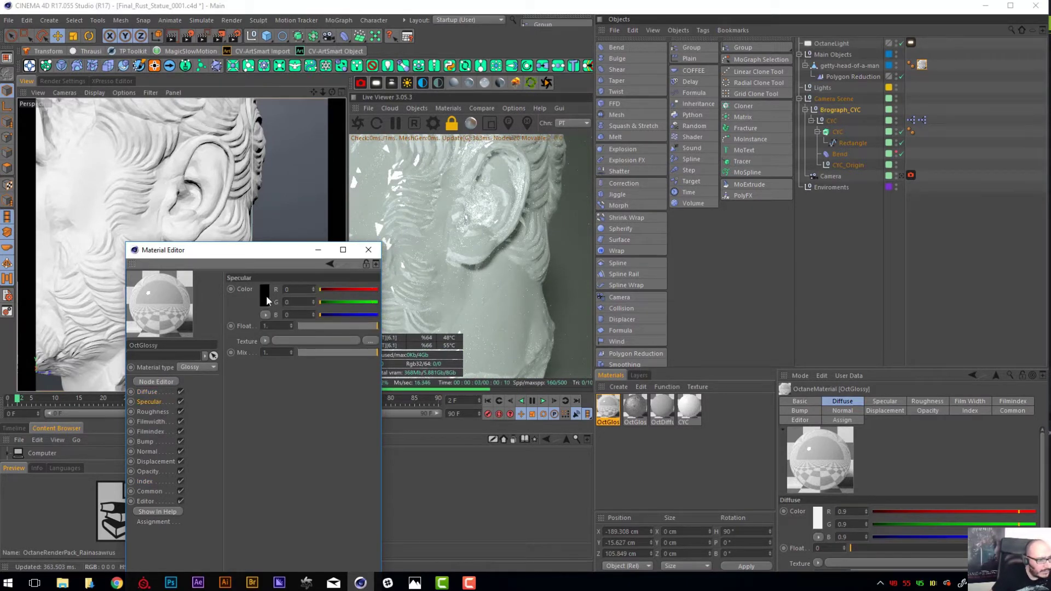
{"action": "left_click", "coordinate": [264, 297]}
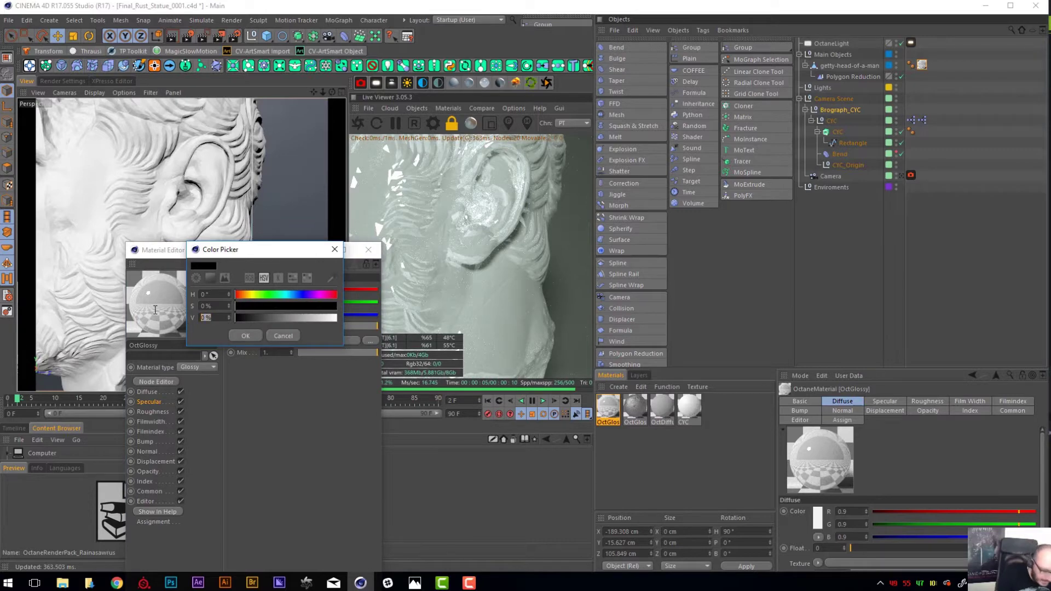
{"action": "key", "text": "Return"}
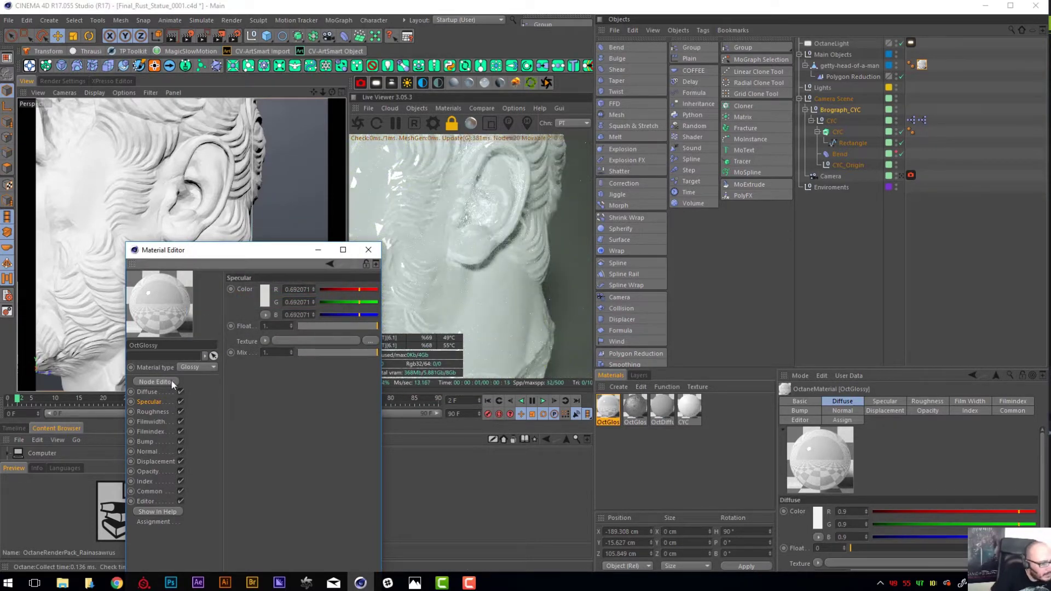
- Load an Octane MixTexture into the diffuse channel of the new glossy material and open its settings
{"action": "left_click", "coordinate": [147, 392]}
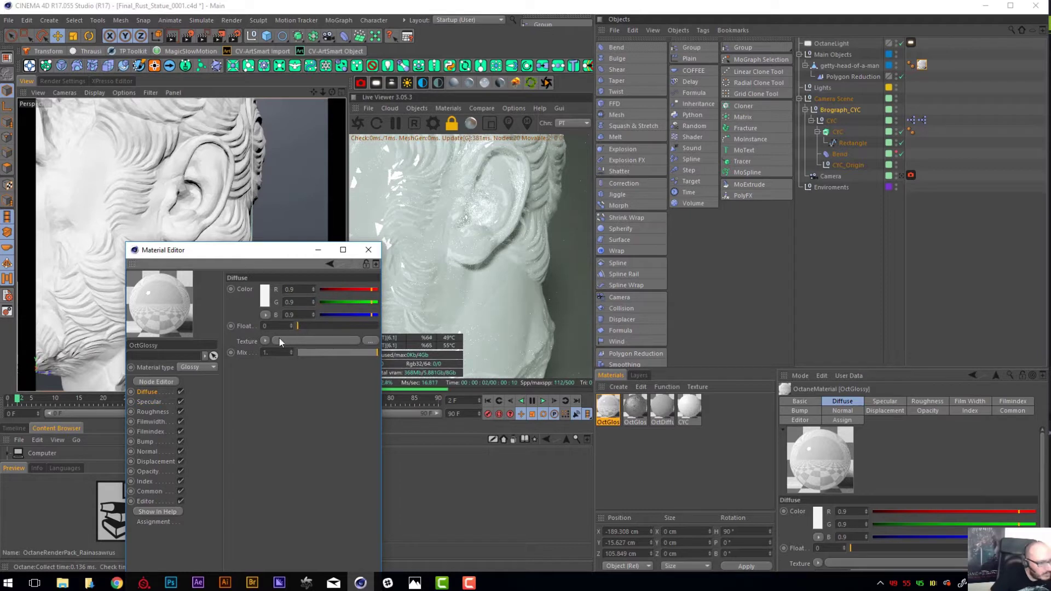
{"action": "left_click", "coordinate": [265, 341]}
{"action": "mouse_move", "coordinate": [308, 244]}
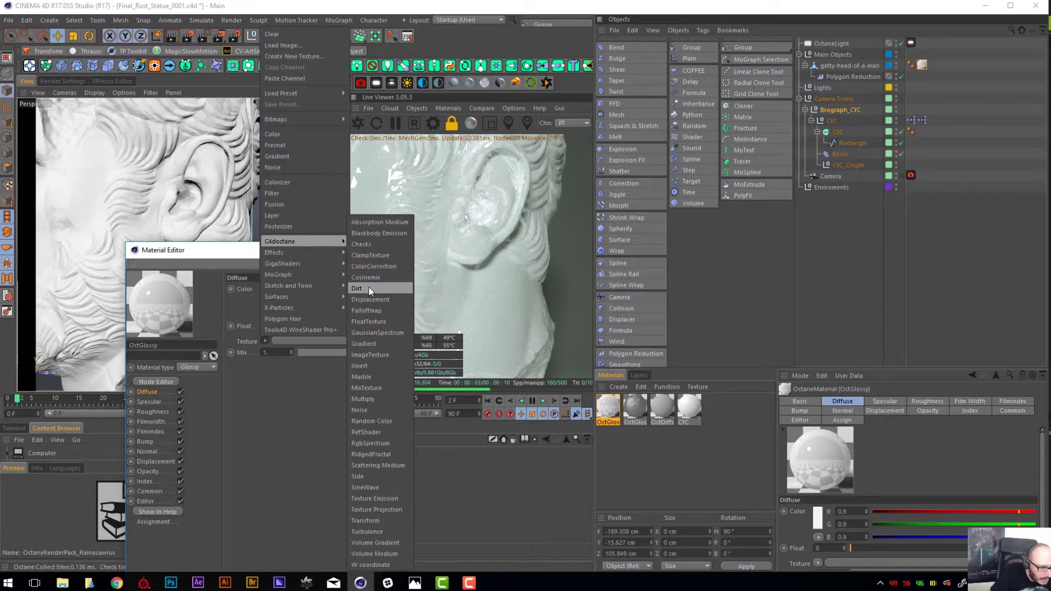
{"action": "left_click", "coordinate": [381, 387]}
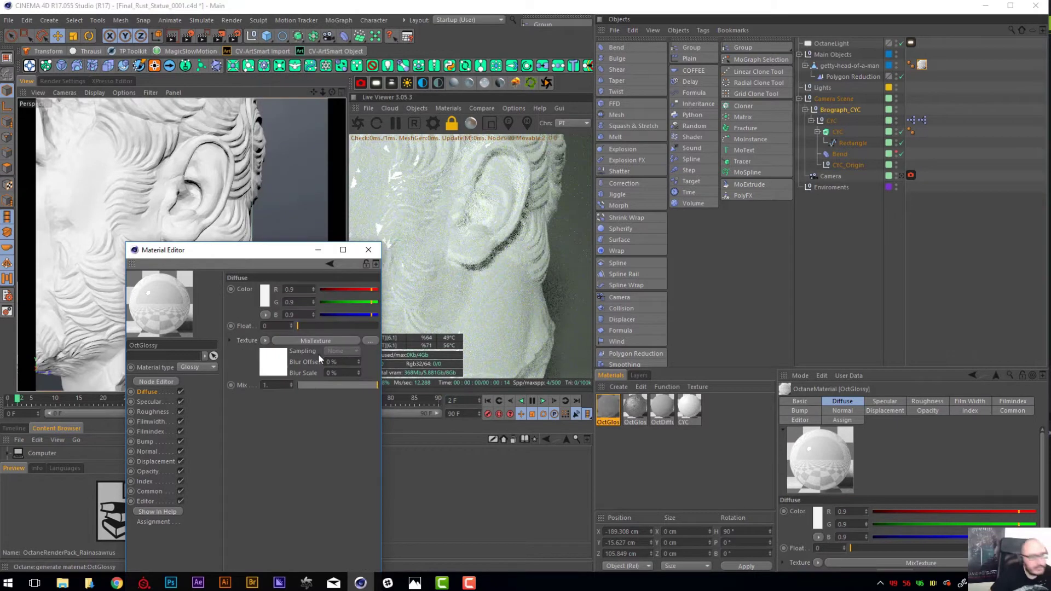
{"action": "left_click", "coordinate": [307, 343]}
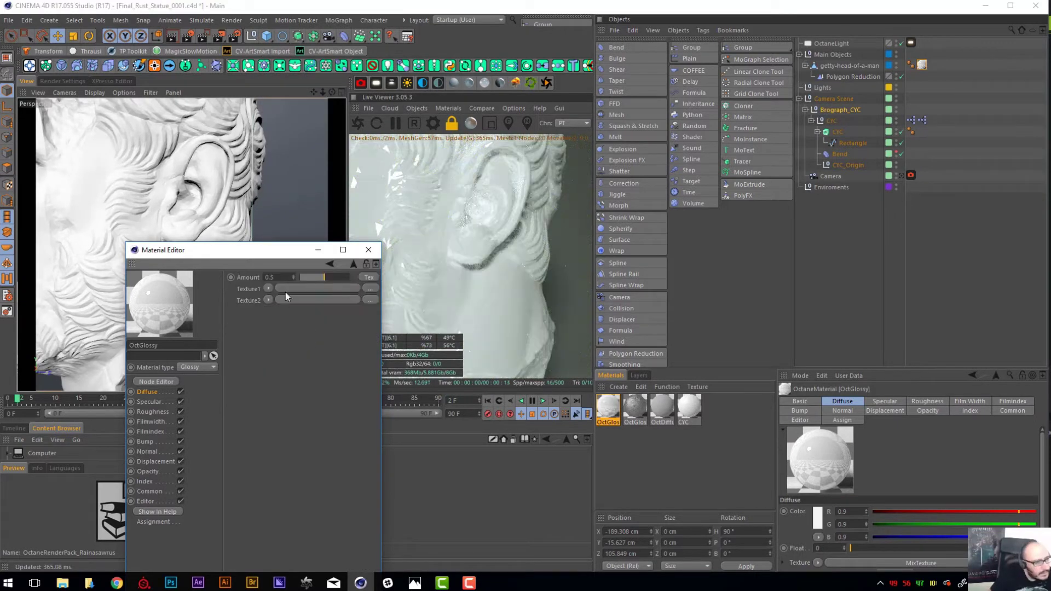
- Make the diffuse mix's amount texture-driven and use an Octane Dirt shader for it
{"action": "left_click", "coordinate": [361, 278]}
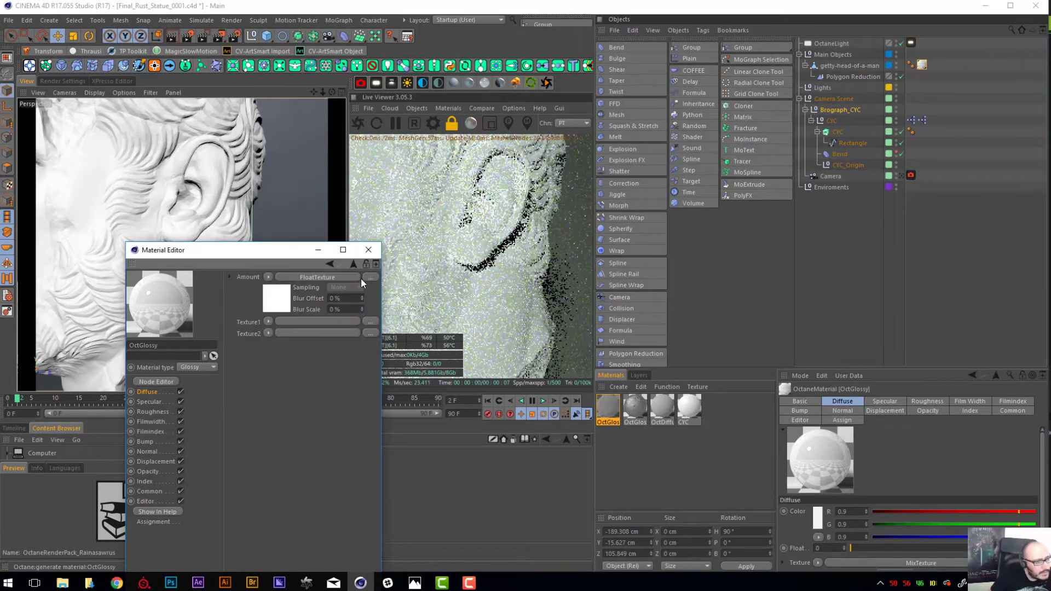
{"action": "left_click", "coordinate": [267, 275]}
{"action": "mouse_move", "coordinate": [291, 478]}
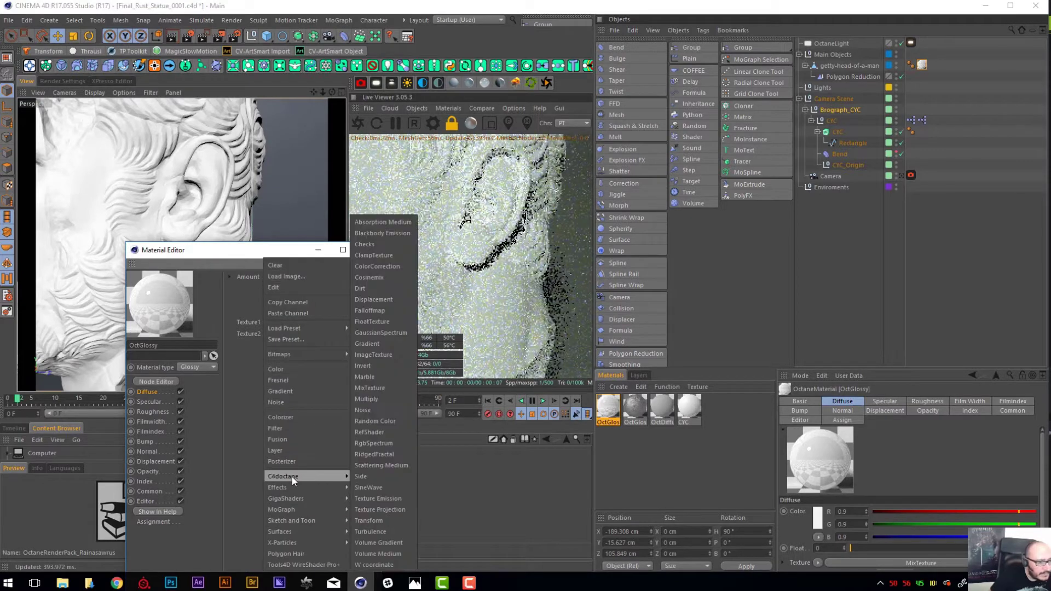
{"action": "left_click", "coordinate": [386, 290]}
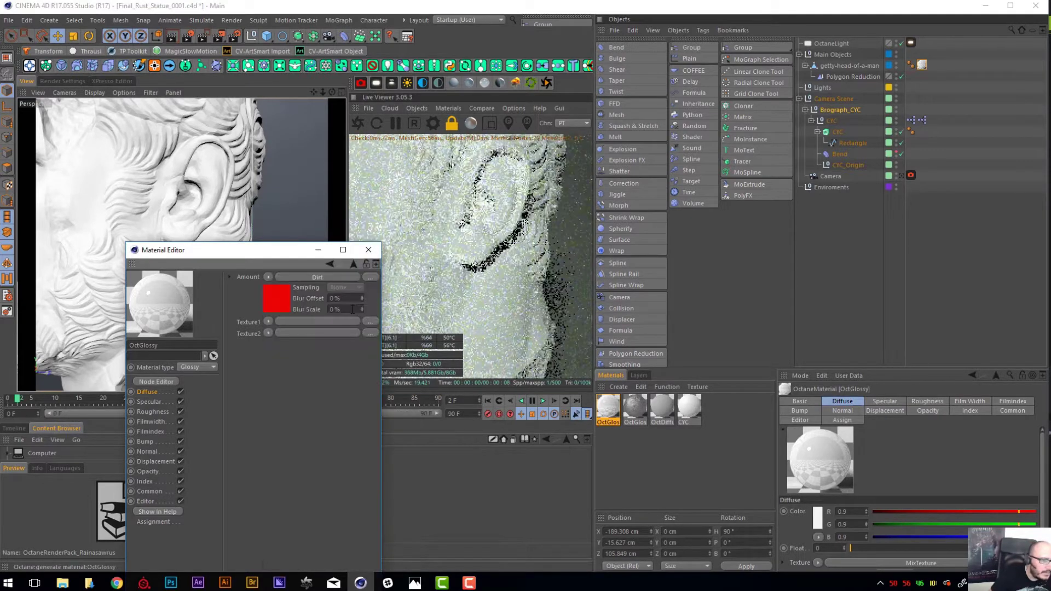
- Load an Octane RgbSpectrum into both Texture1 and Texture2 of the diffuse mix
{"action": "left_click", "coordinate": [268, 322]}
{"action": "mouse_move", "coordinate": [323, 222]}
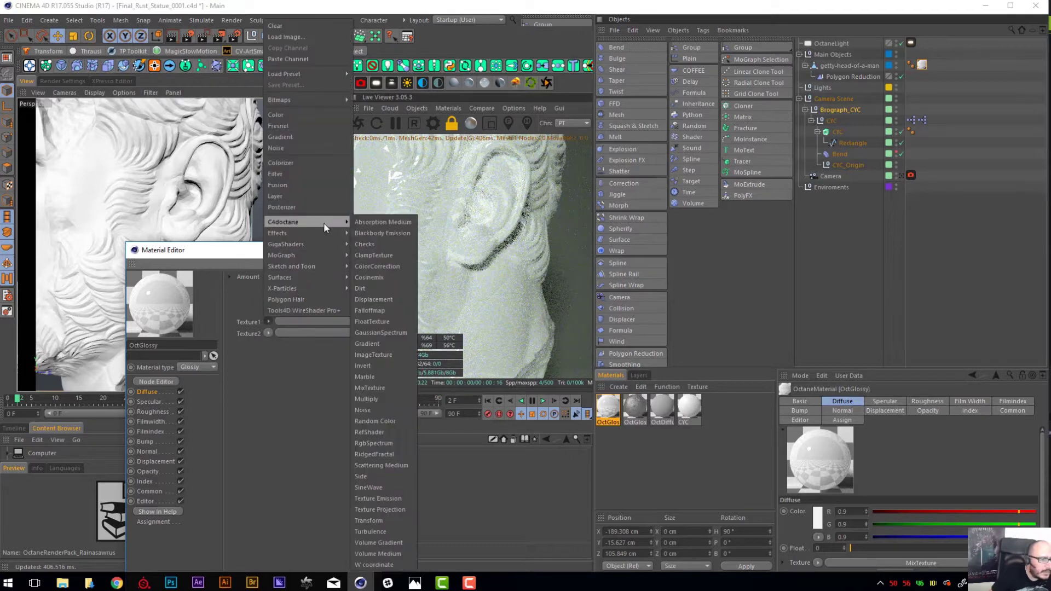
{"action": "left_click", "coordinate": [385, 442]}
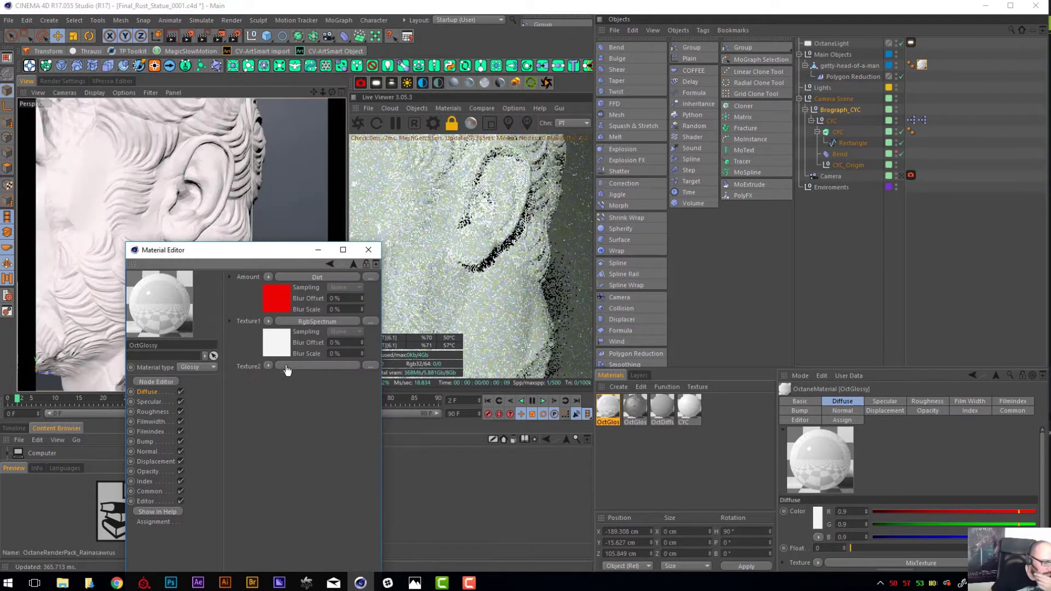
{"action": "left_click_drag", "start_coordinate": [285, 367], "coordinate": [289, 369]}
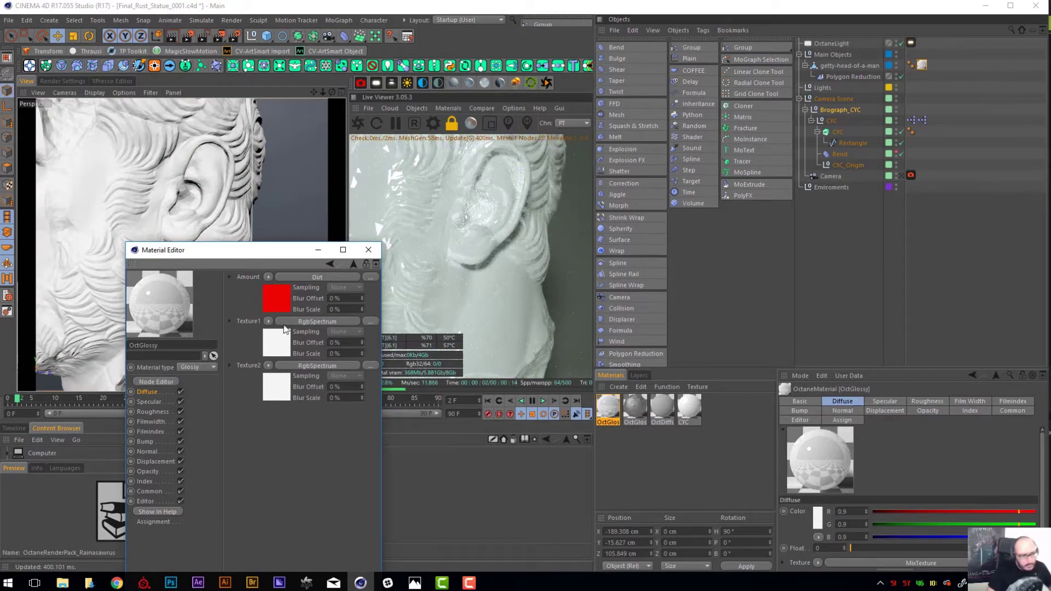
- Set the diffuse mix's Texture2 RgbSpectrum to black with R, G and B at 0
{"action": "left_click", "coordinate": [292, 323]}
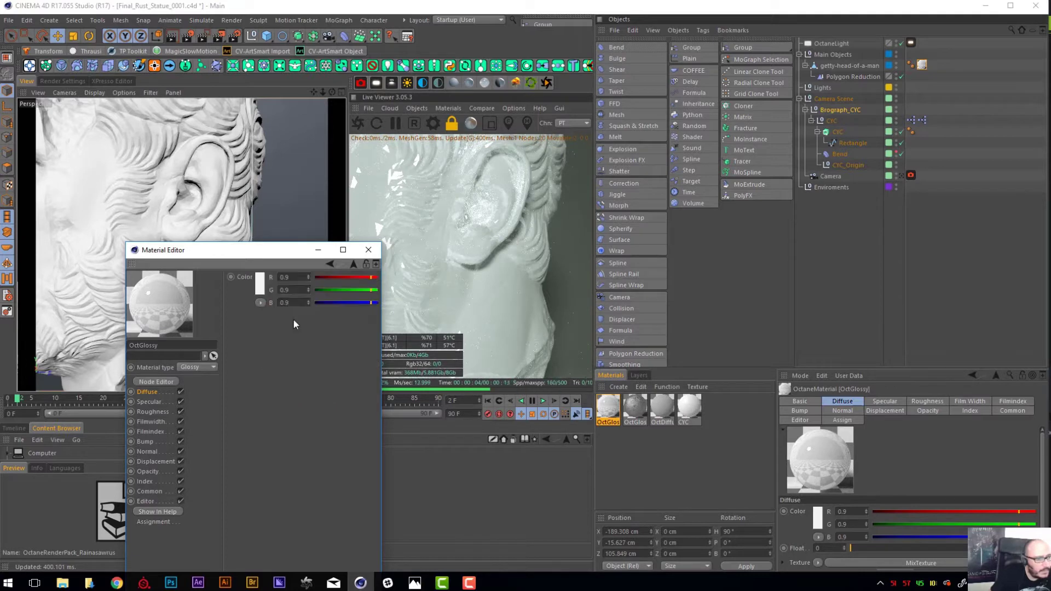
{"action": "left_click", "coordinate": [329, 265]}
{"action": "left_click", "coordinate": [292, 366]}
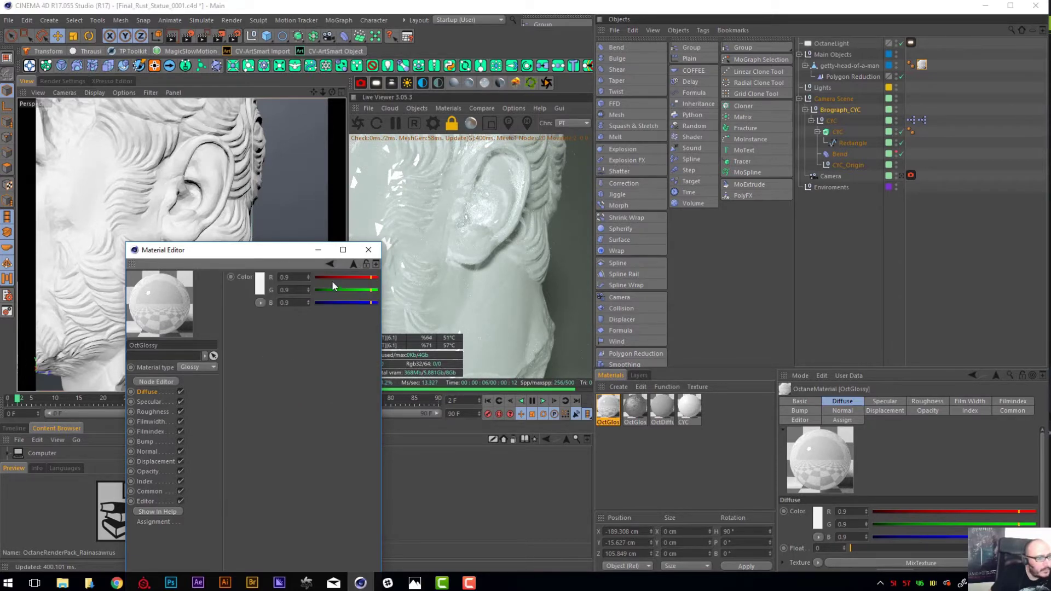
{"action": "left_click_drag", "start_coordinate": [331, 278], "coordinate": [289, 309]}
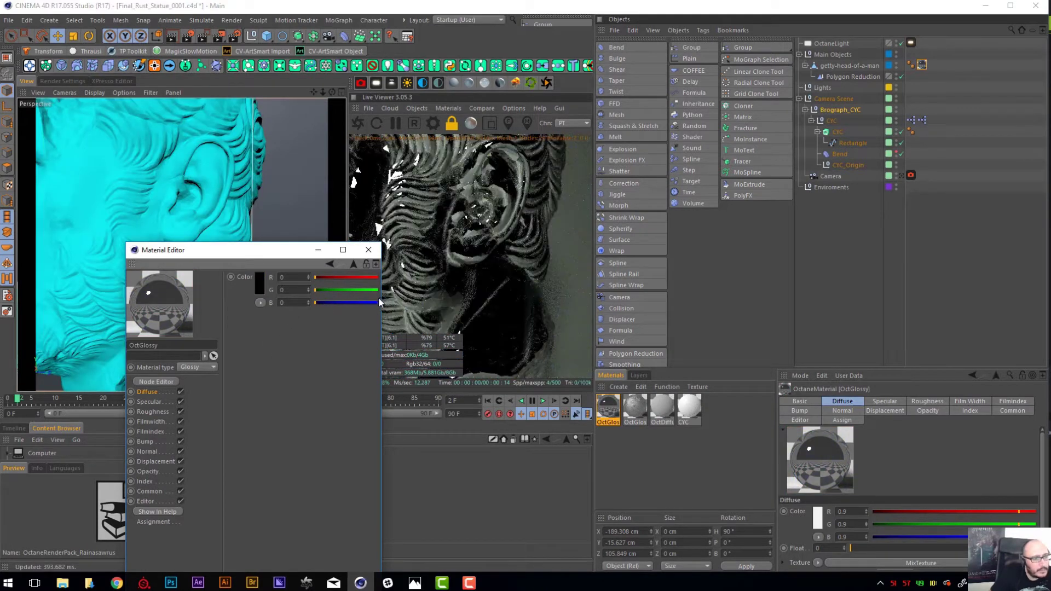
{"action": "left_click", "coordinate": [330, 264]}
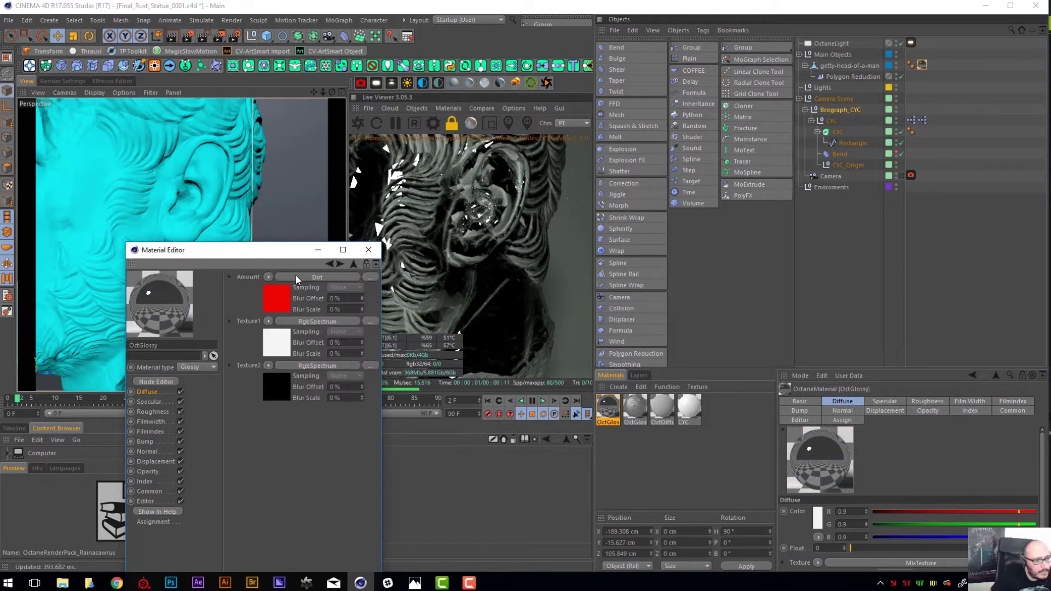
- Enable Invert Normal on the diffuse mix's Dirt shader and set its strength to 10 and details to 100
{"action": "left_click", "coordinate": [301, 277]}
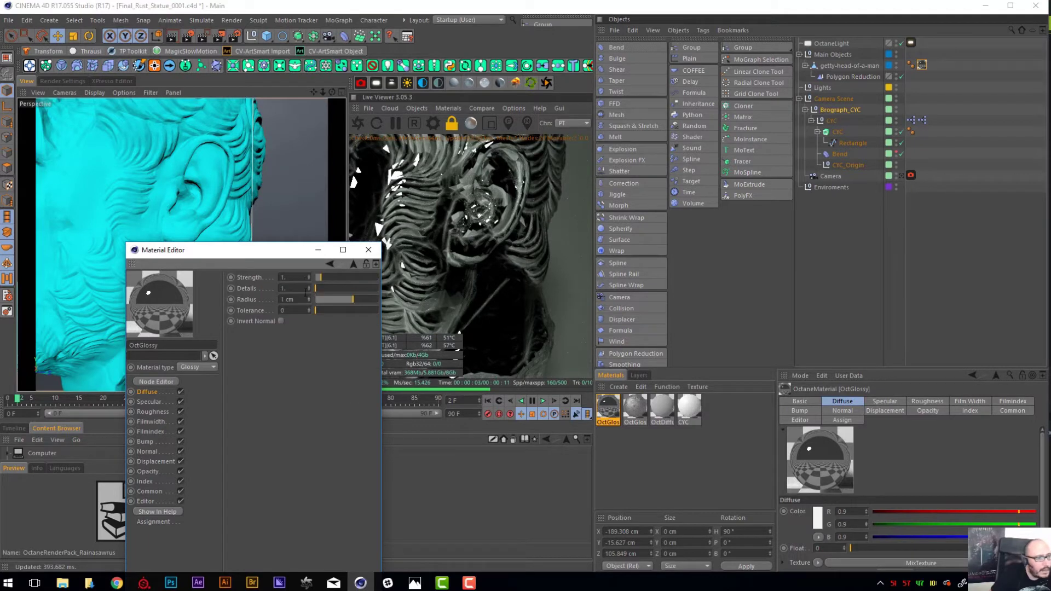
{"action": "left_click", "coordinate": [280, 321]}
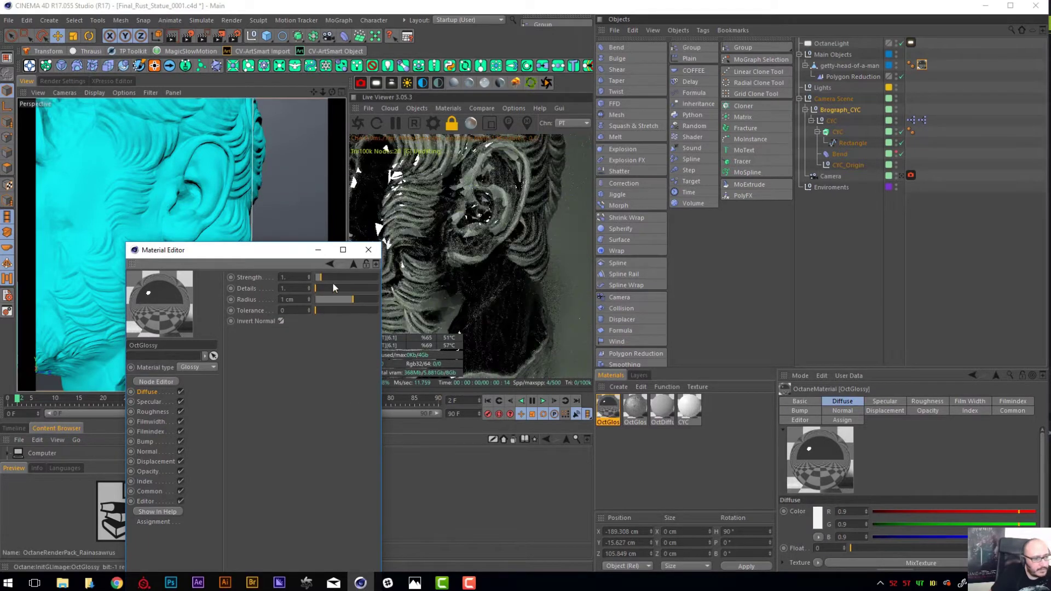
{"action": "left_click_drag", "start_coordinate": [335, 277], "coordinate": [474, 300]}
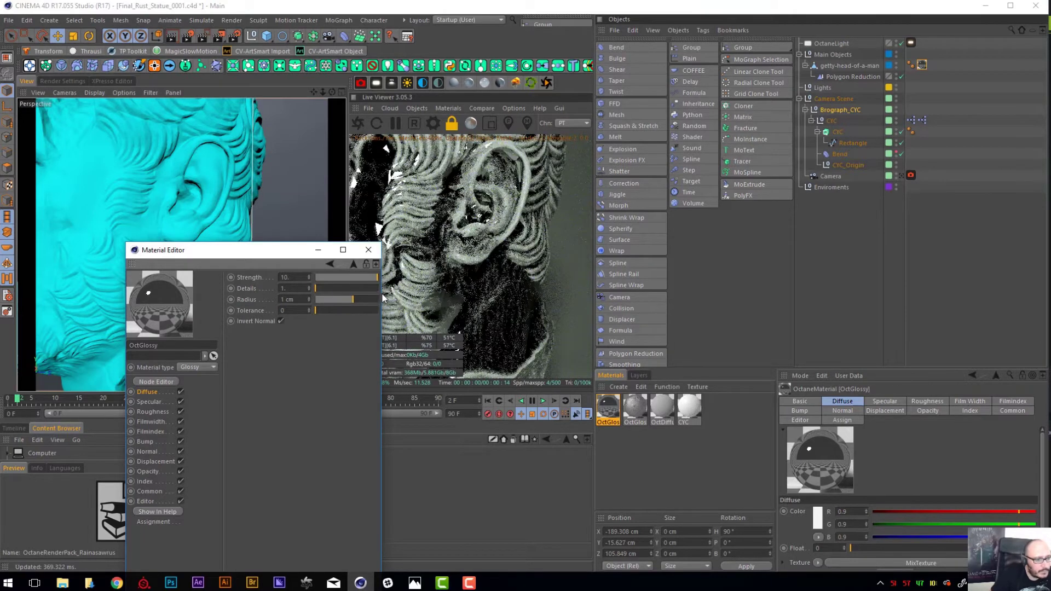
{"action": "left_click_drag", "start_coordinate": [382, 291], "coordinate": [419, 291]}
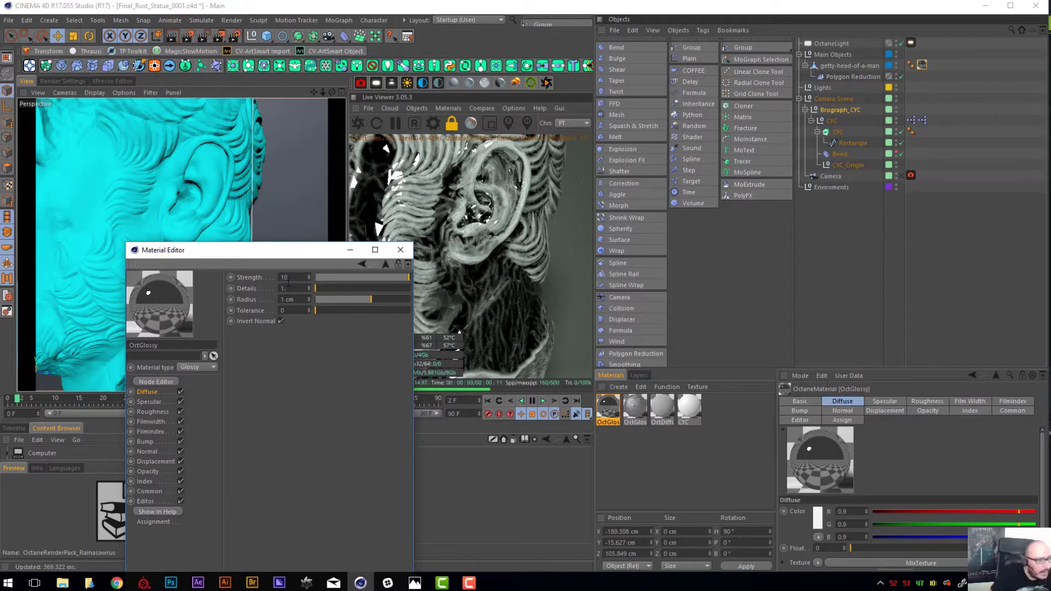
{"action": "type", "text": "100"}
{"action": "key", "text": "Return"}
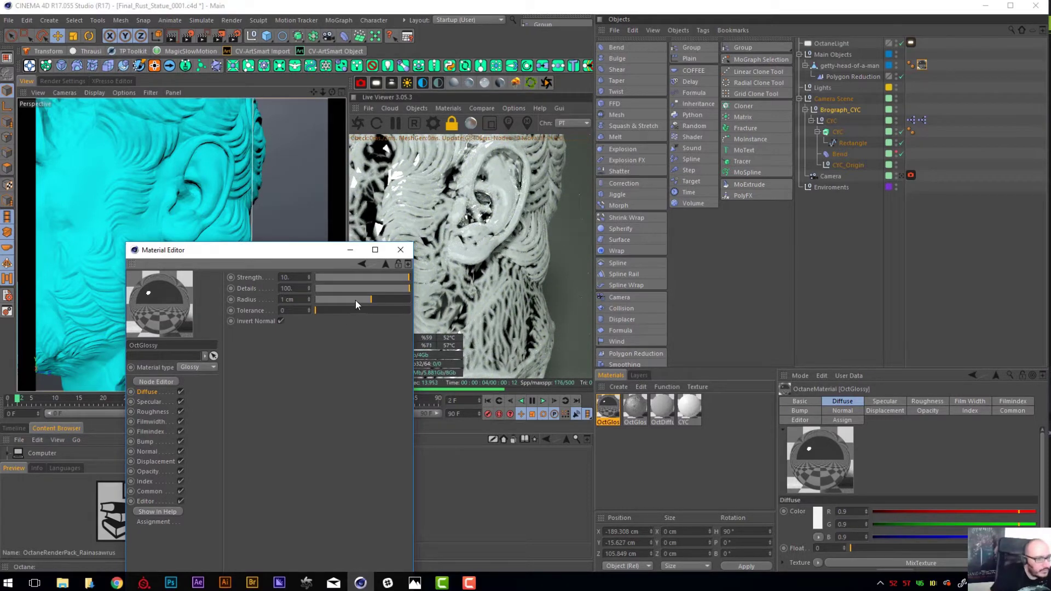
- Set the Dirt shader's radius to 0.5 cm and its tolerance to 0.02
{"action": "left_click_drag", "start_coordinate": [356, 301], "coordinate": [235, 283]}
{"action": "left_click", "coordinate": [310, 300]}
{"action": "type", "text": "0"}
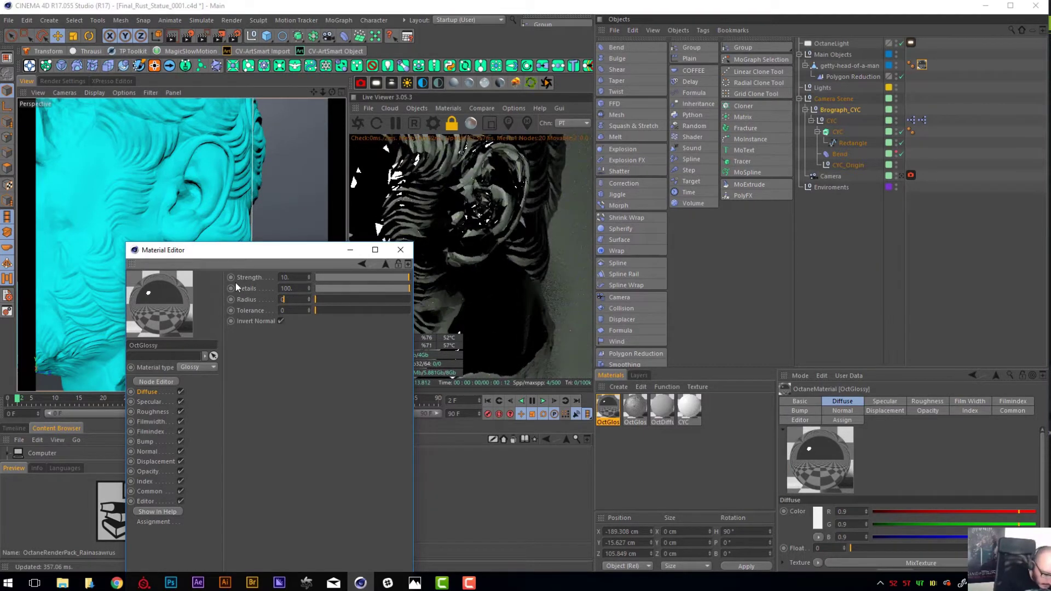
{"action": "type", "text": ".5"}
{"action": "key", "text": "Return"}
{"action": "mouse_move", "coordinate": [317, 309]}
{"action": "left_mouse_down"}
{"action": "mouse_move", "coordinate": [327, 305]}
{"action": "mouse_move", "coordinate": [319, 311]}
{"action": "left_mouse_up"}
{"action": "left_click", "coordinate": [309, 312]}
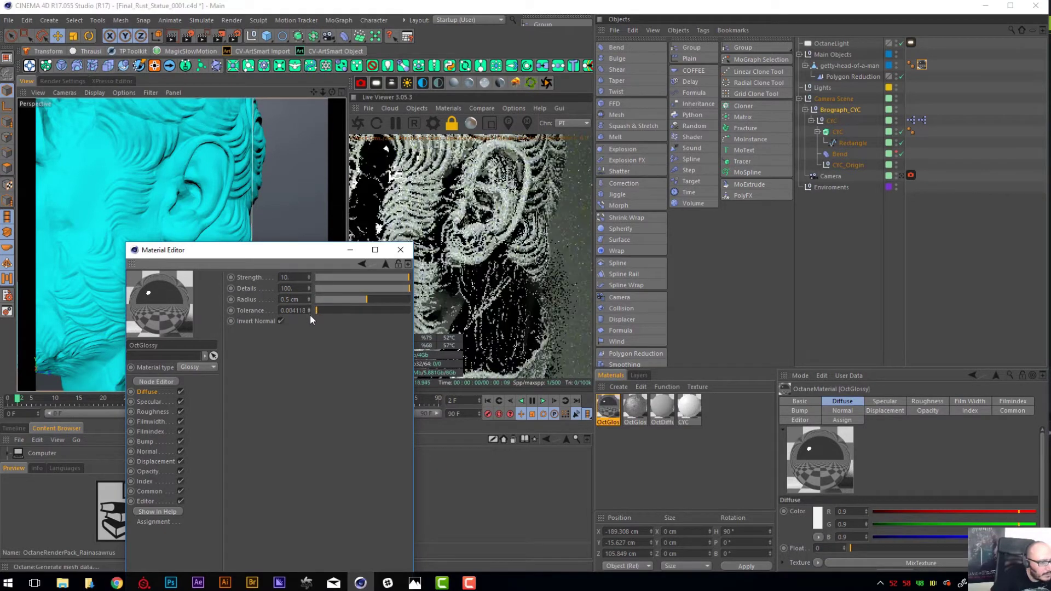
{"action": "left_click", "coordinate": [310, 314]}
{"action": "left_click", "coordinate": [310, 308]}
{"action": "left_click", "coordinate": [308, 309]}
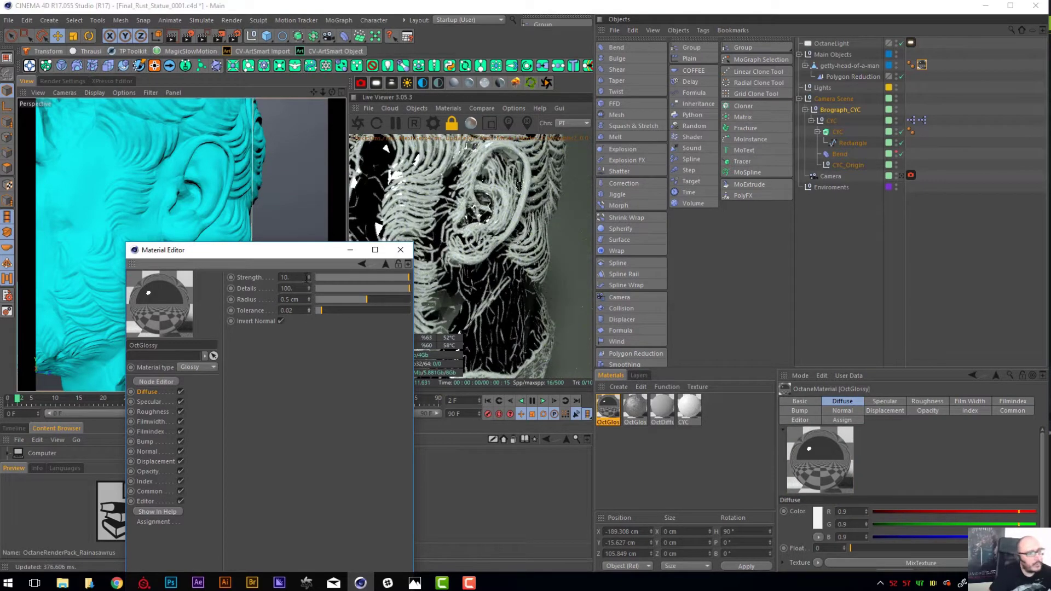
- Try a roughness float of 0.3 on the glossy material with the whole head in view, then return it to 0
{"action": "left_click_drag", "start_coordinate": [322, 92], "coordinate": [356, 92]}
{"action": "left_click_drag", "start_coordinate": [286, 249], "coordinate": [211, 258]}
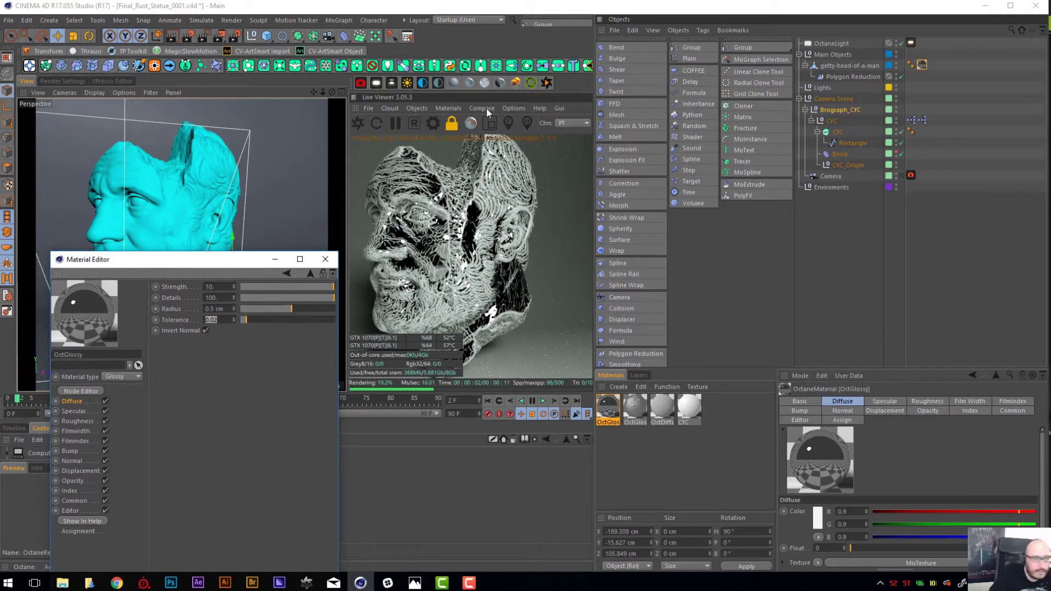
{"action": "left_click_drag", "start_coordinate": [331, 92], "coordinate": [295, 86]}
{"action": "left_click_drag", "start_coordinate": [249, 260], "coordinate": [263, 263]}
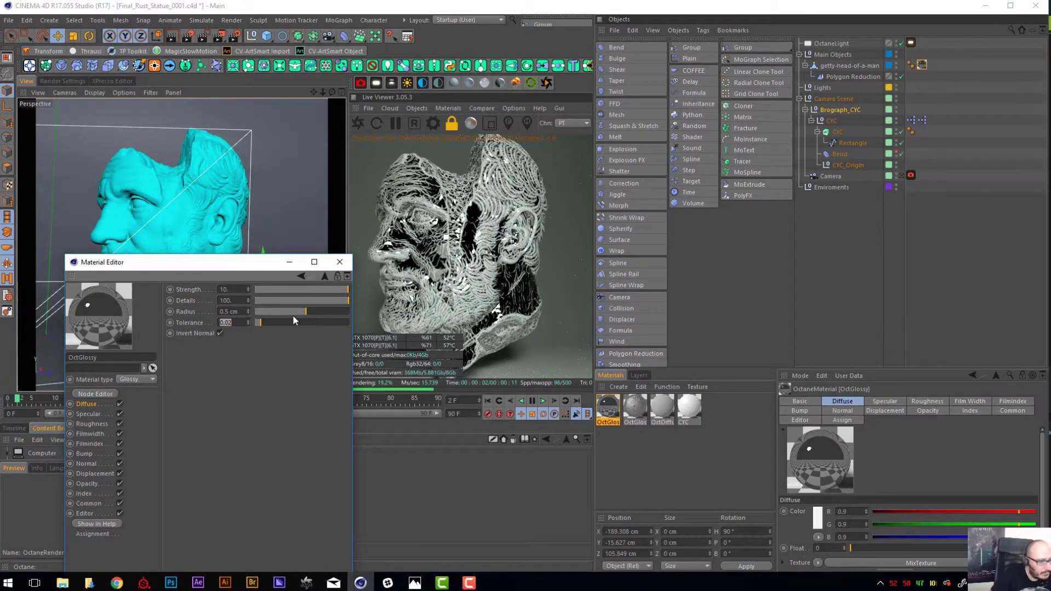
{"action": "left_click", "coordinate": [93, 425]}
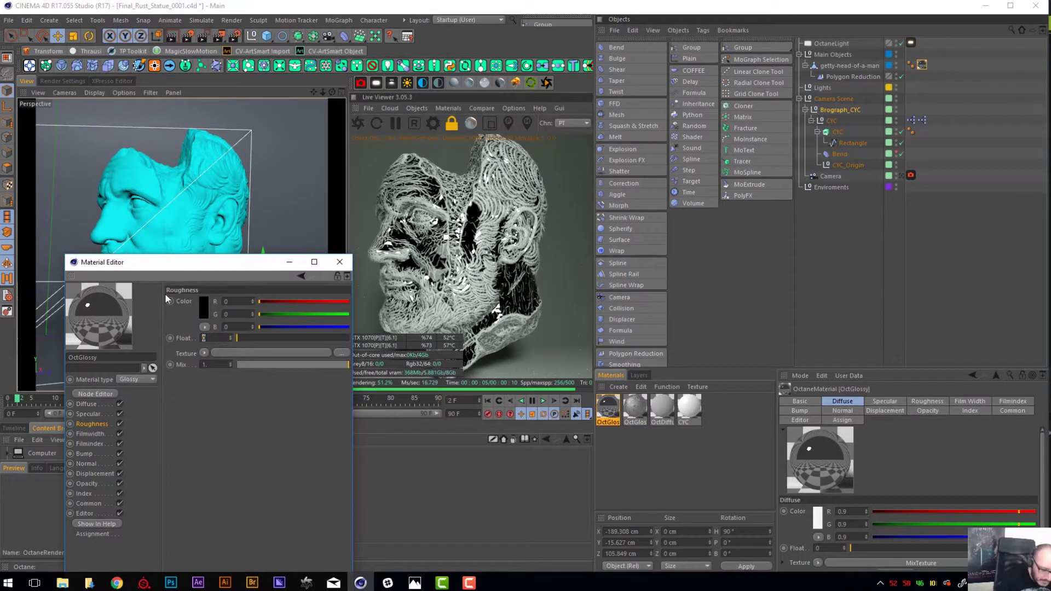
{"action": "type", "text": "0."}
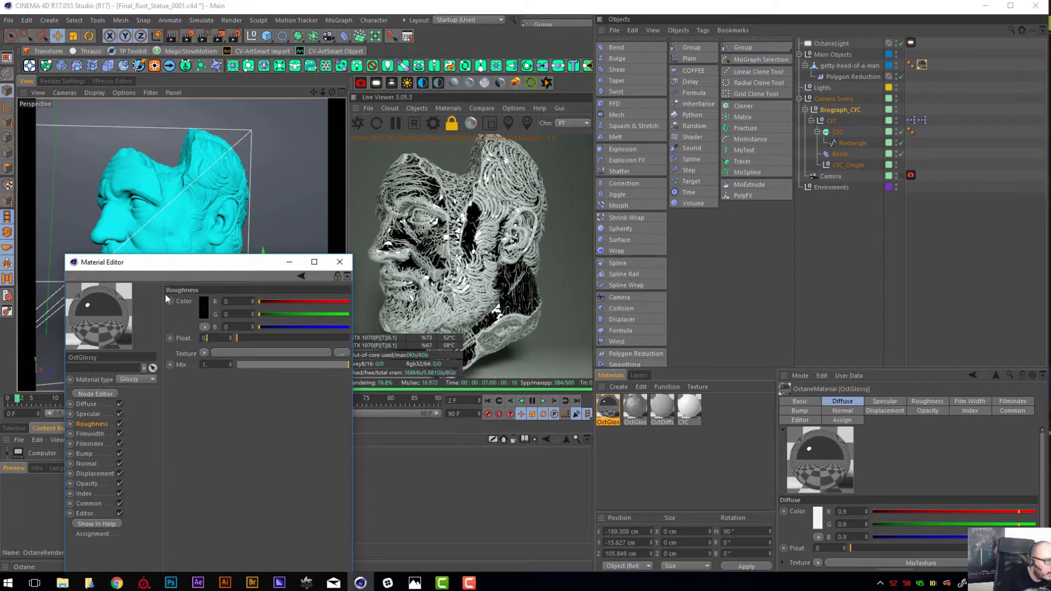
{"action": "type", "text": "3"}
{"action": "key", "text": "Return"}
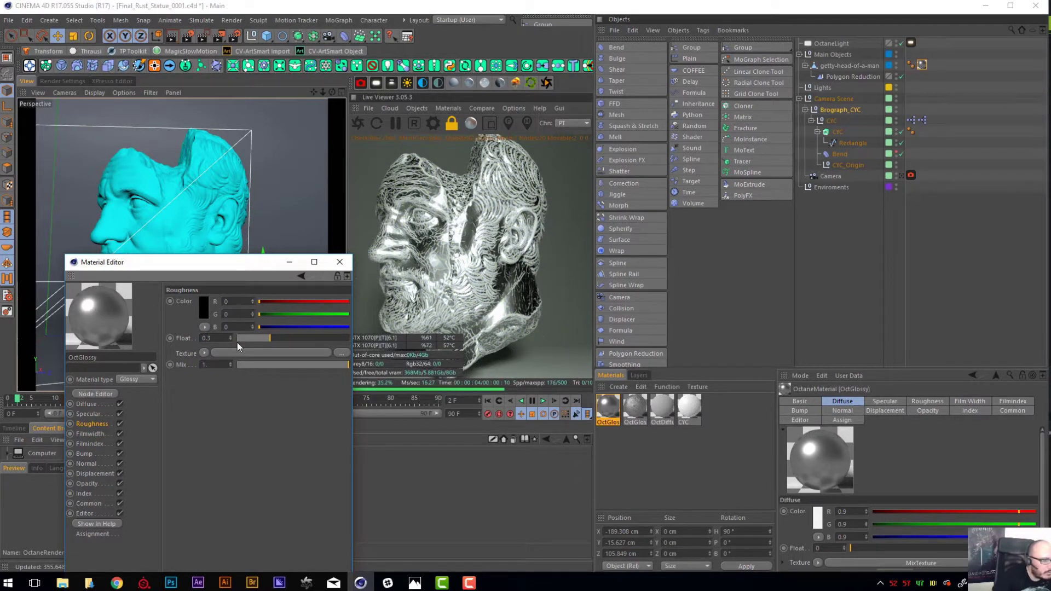
{"action": "left_click_drag", "start_coordinate": [238, 339], "coordinate": [205, 339]}
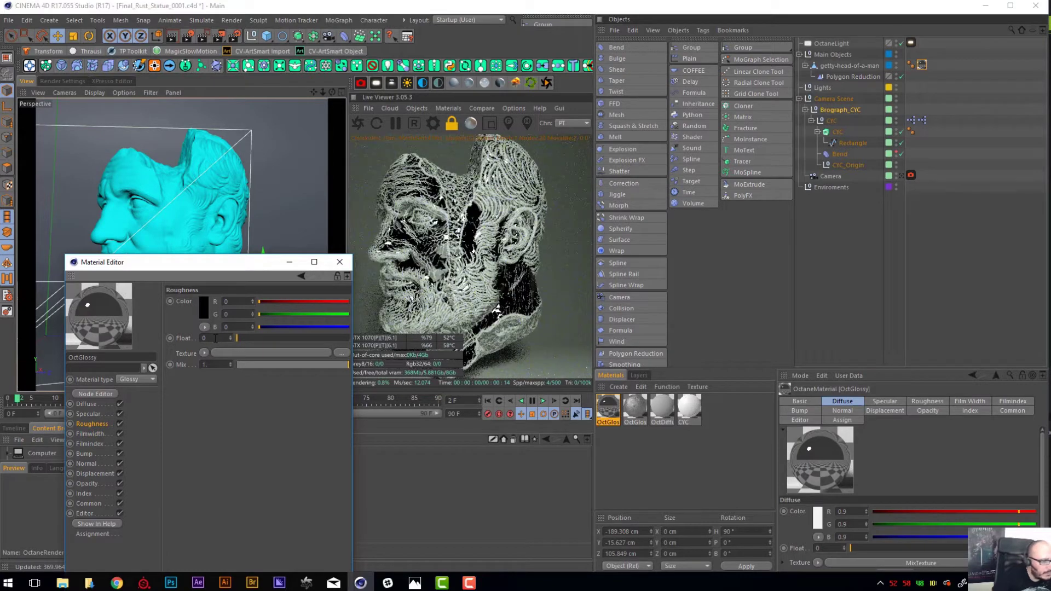
- Copy the glossy material's diffuse MixTexture into its opacity channel
{"action": "left_click", "coordinate": [97, 414]}
{"action": "left_click", "coordinate": [95, 405]}
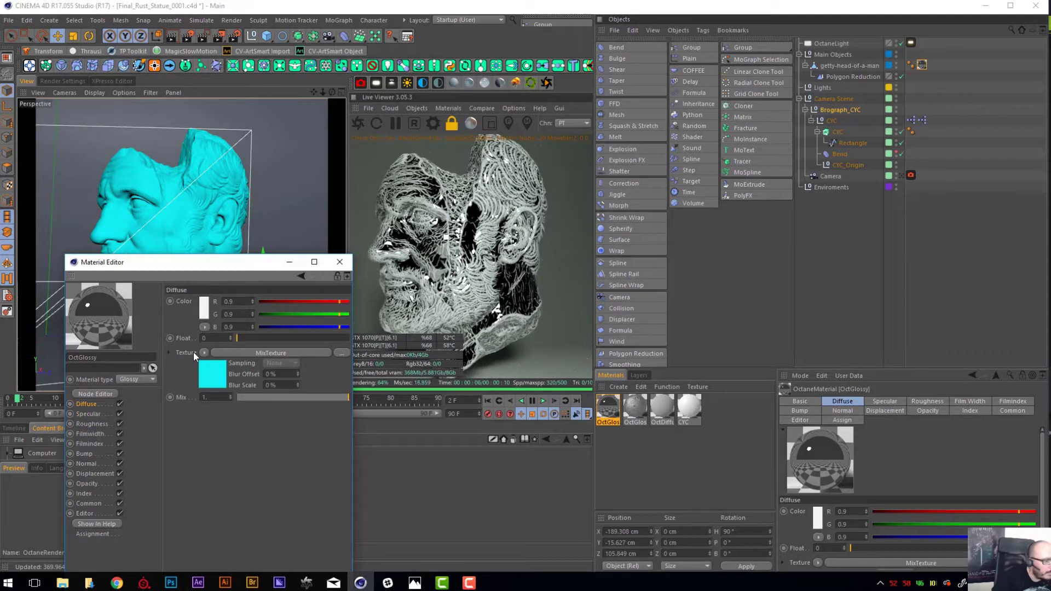
{"action": "left_click", "coordinate": [103, 484]}
{"action": "left_click_drag", "start_coordinate": [110, 484], "coordinate": [233, 354]}
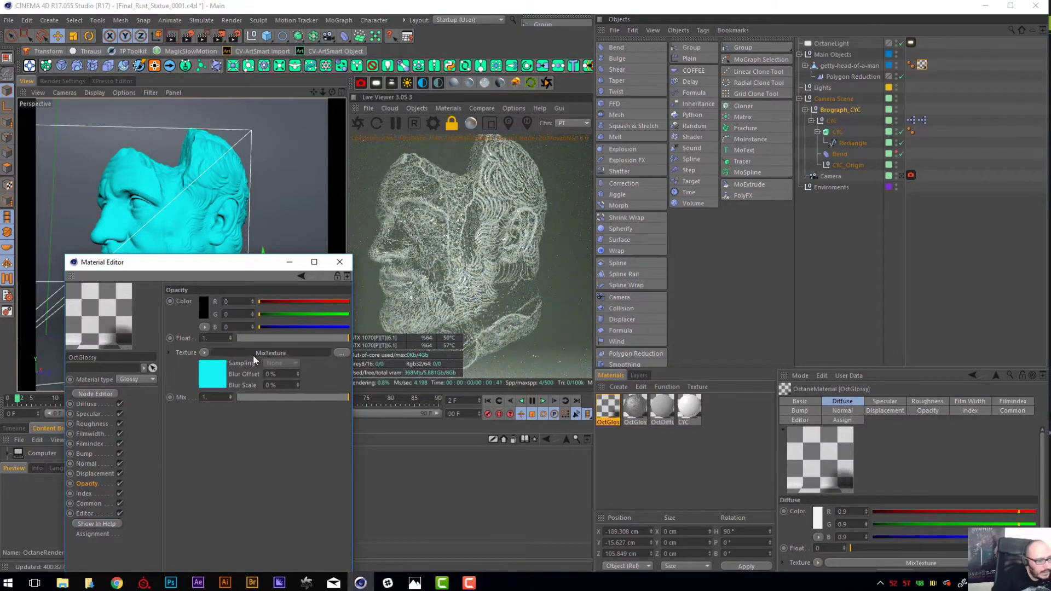
- Set the Texture1 RgbSpectrum of the opacity mix to pure white and check its Texture2 color and Dirt settings
{"action": "left_click", "coordinate": [255, 354]}
{"action": "left_click", "coordinate": [238, 333]}
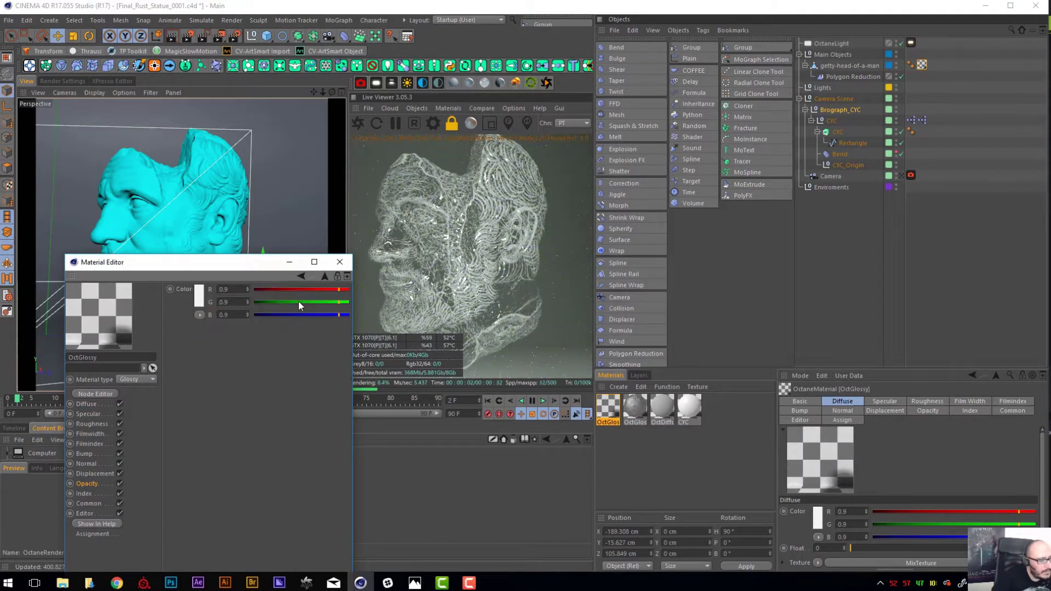
{"action": "left_click", "coordinate": [198, 297]}
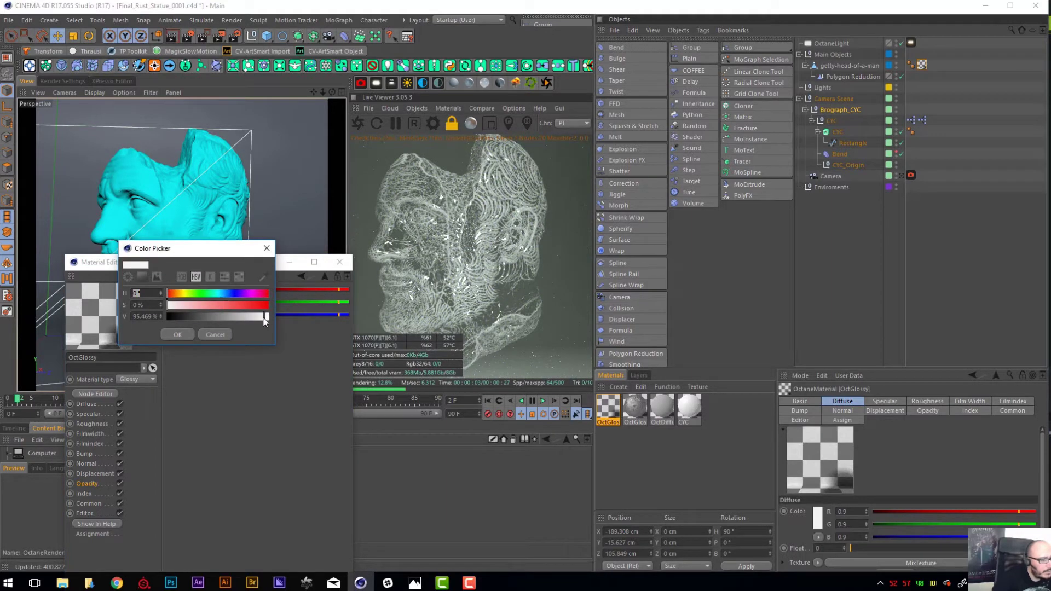
{"action": "left_click", "coordinate": [189, 334]}
{"action": "left_click", "coordinate": [302, 278]}
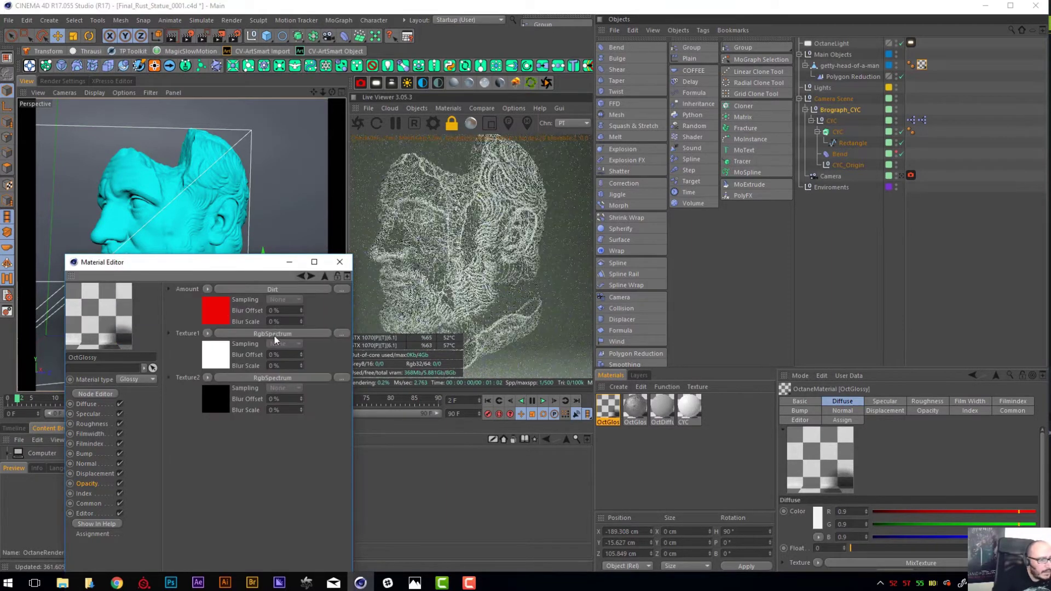
{"action": "left_click", "coordinate": [278, 377]}
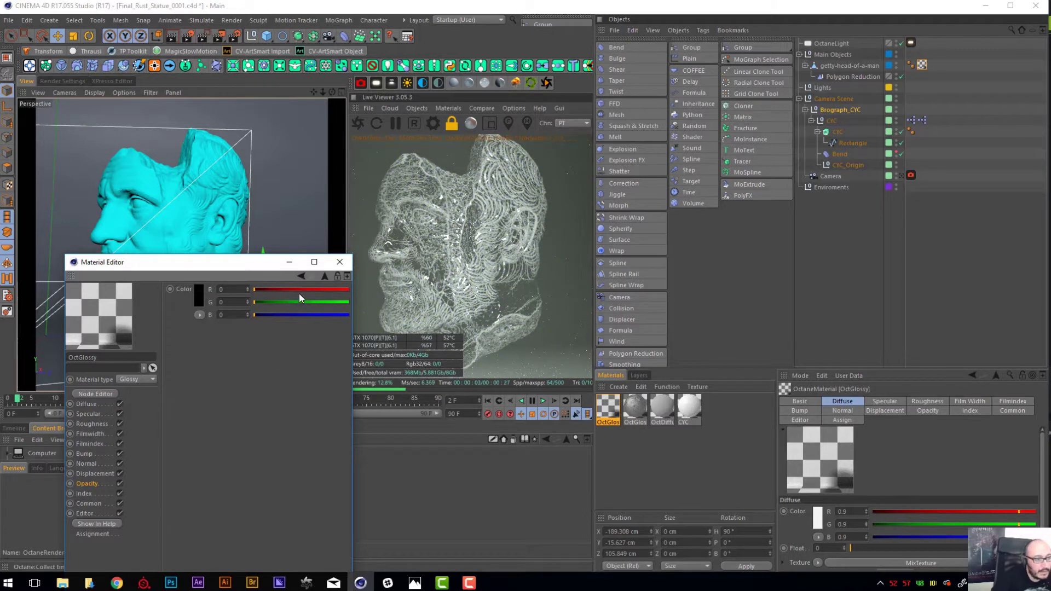
{"action": "left_click", "coordinate": [302, 276]}
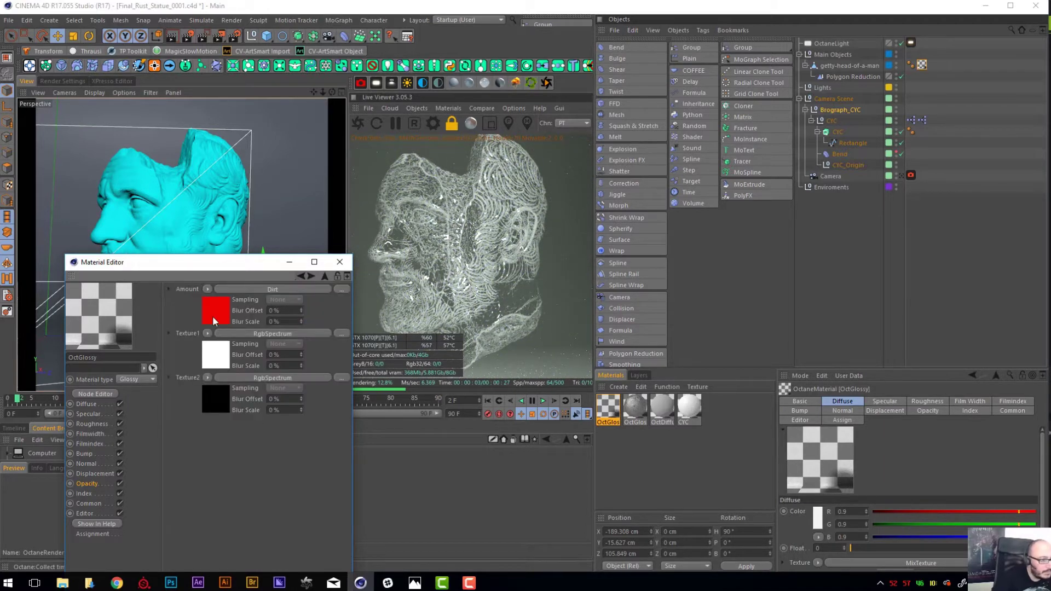
{"action": "left_click", "coordinate": [247, 290]}
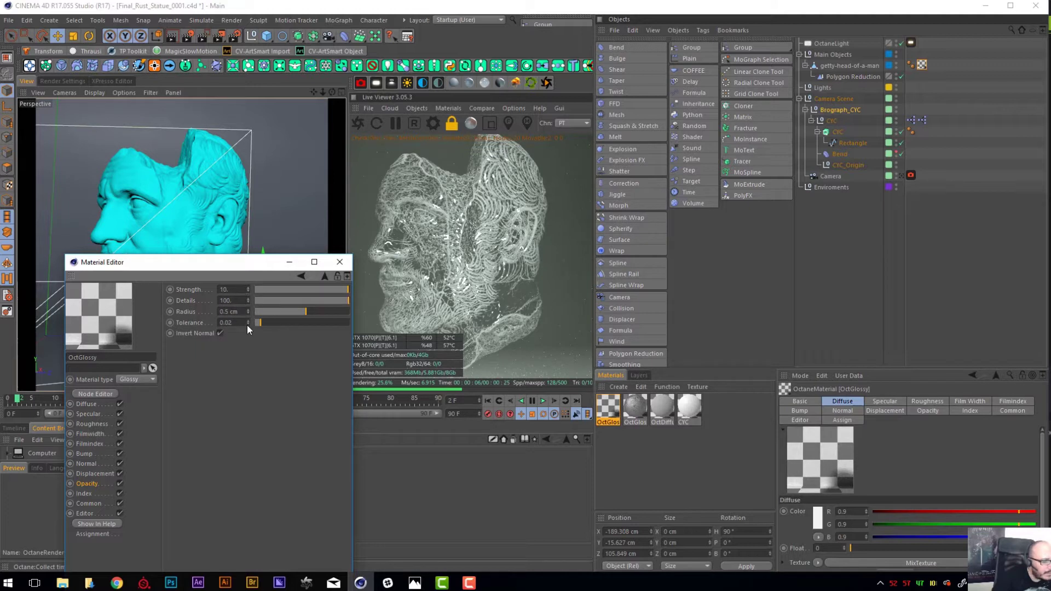
- Set the glossy material's roughness float to 0.25 and review its specular and diffuse channels
{"action": "left_click", "coordinate": [90, 405]}
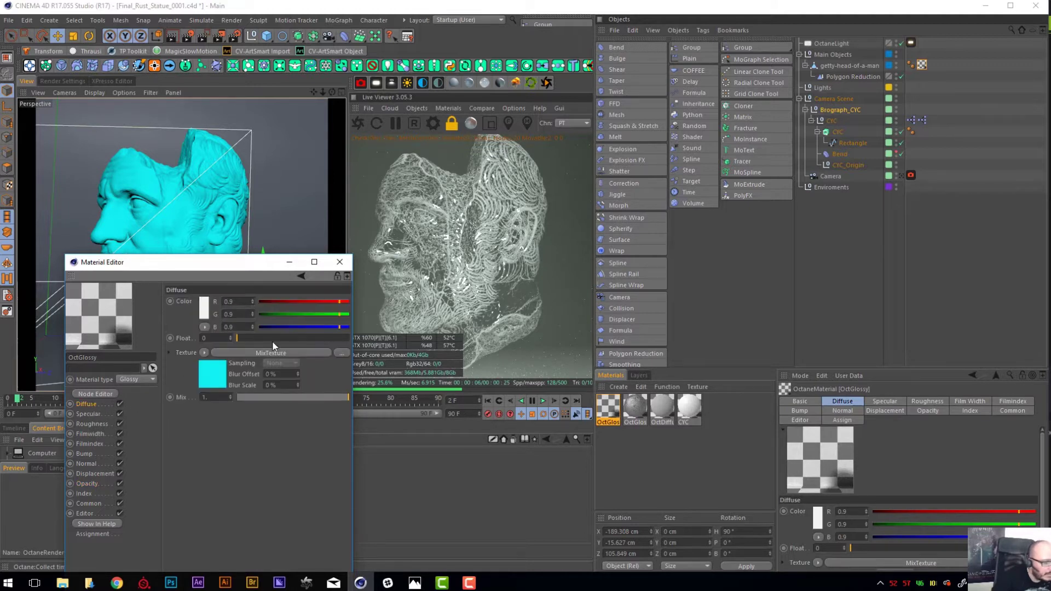
{"action": "left_click", "coordinate": [93, 425]}
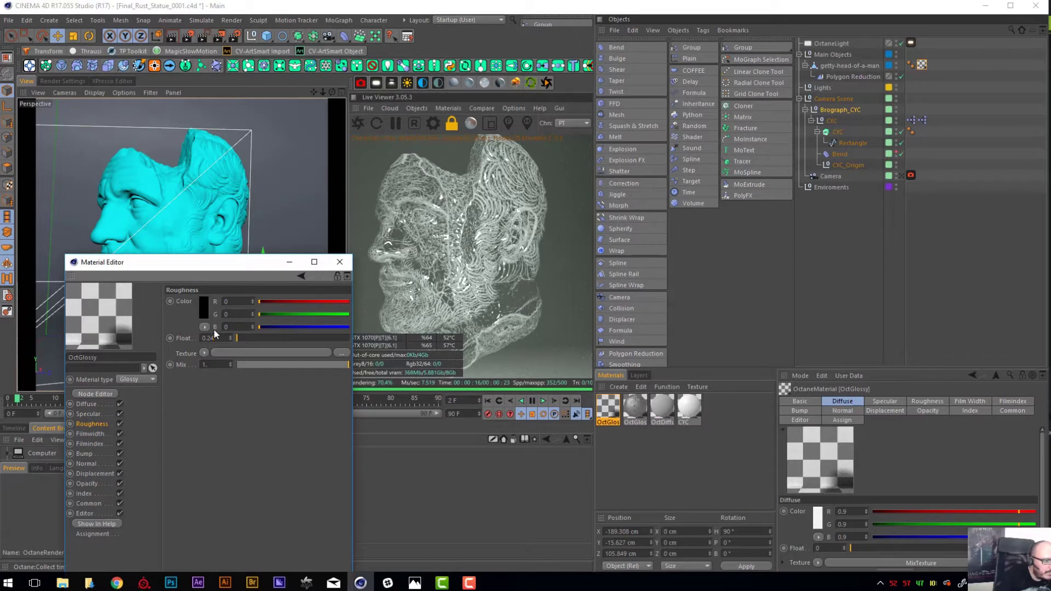
{"action": "key", "text": "Return"}
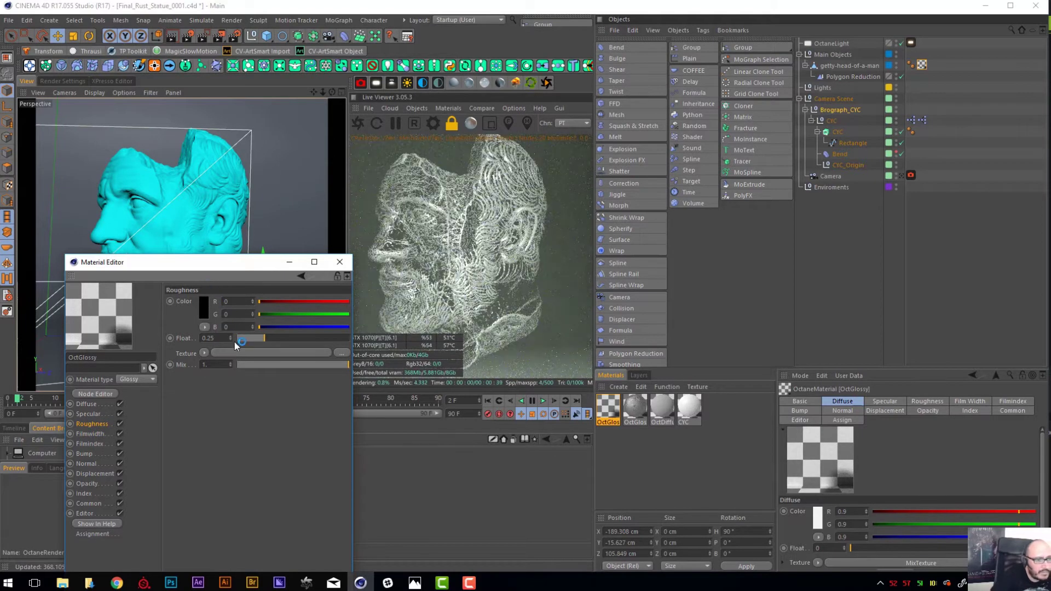
{"action": "left_click", "coordinate": [93, 414]}
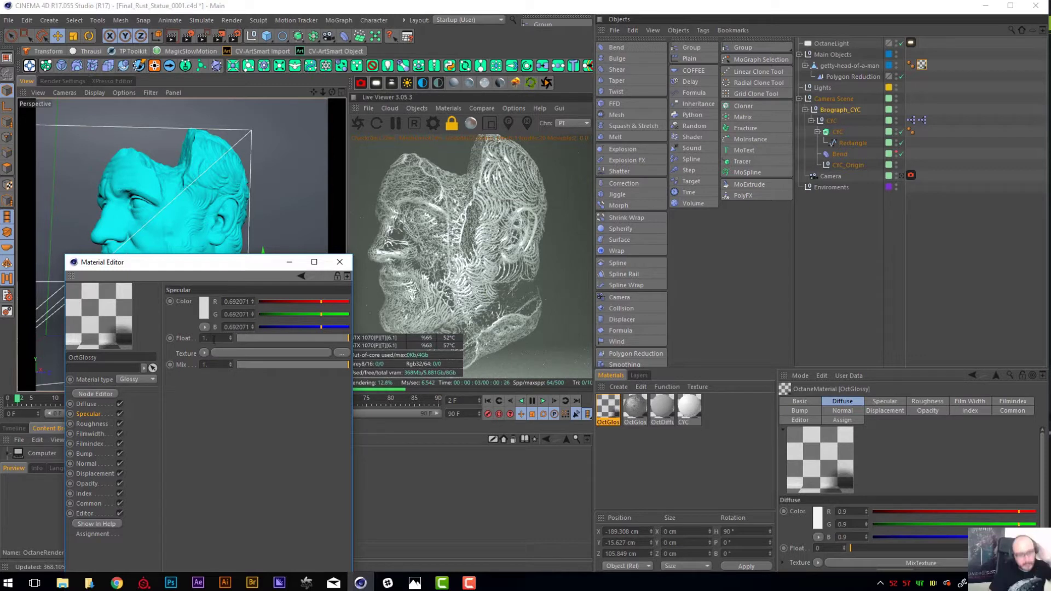
{"action": "left_click", "coordinate": [83, 403]}
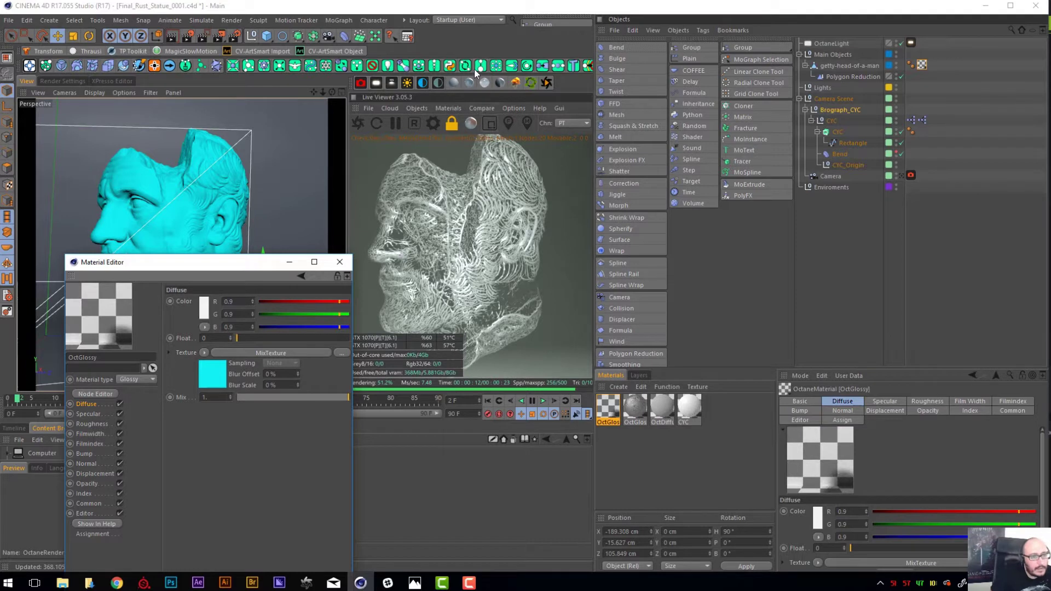
- Create an Octane Mix material and assign it to the head object in place of its glossy material
{"action": "left_click", "coordinate": [486, 84]}
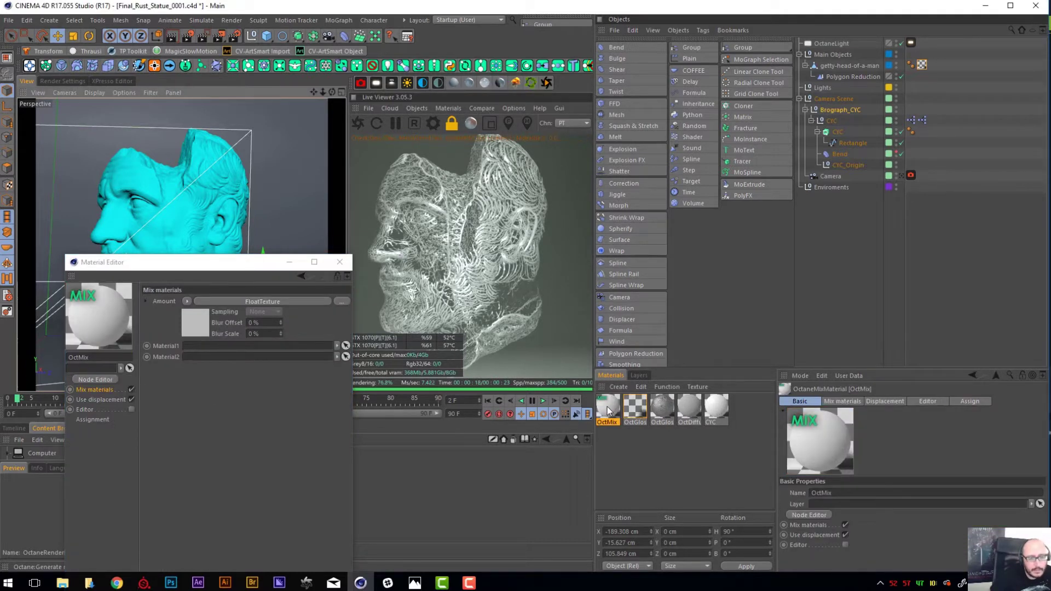
{"action": "left_click_drag", "start_coordinate": [606, 406], "coordinate": [923, 66]}
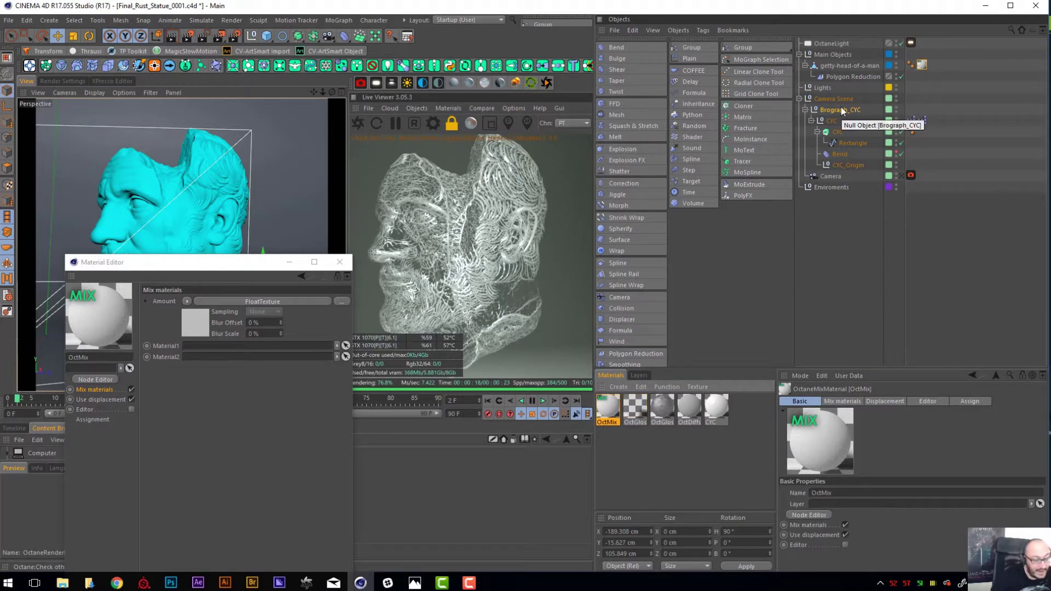
{"action": "left_click_drag", "start_coordinate": [266, 265], "coordinate": [292, 277]}
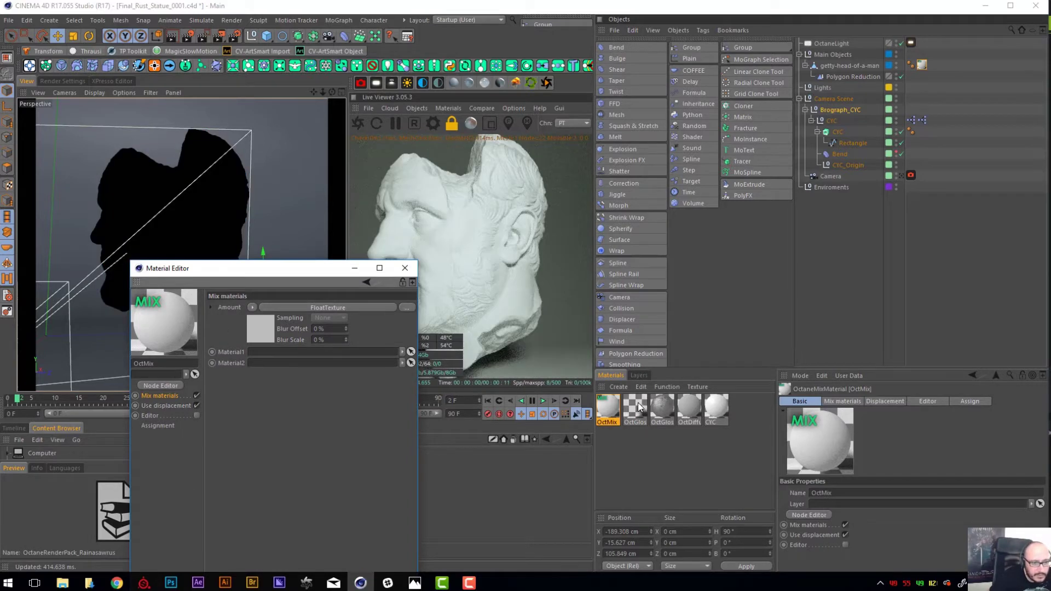
- Load the dirt-masked glossy material as Material1 of the Mix material and check its settings
{"action": "left_click_drag", "start_coordinate": [639, 406], "coordinate": [258, 356]}
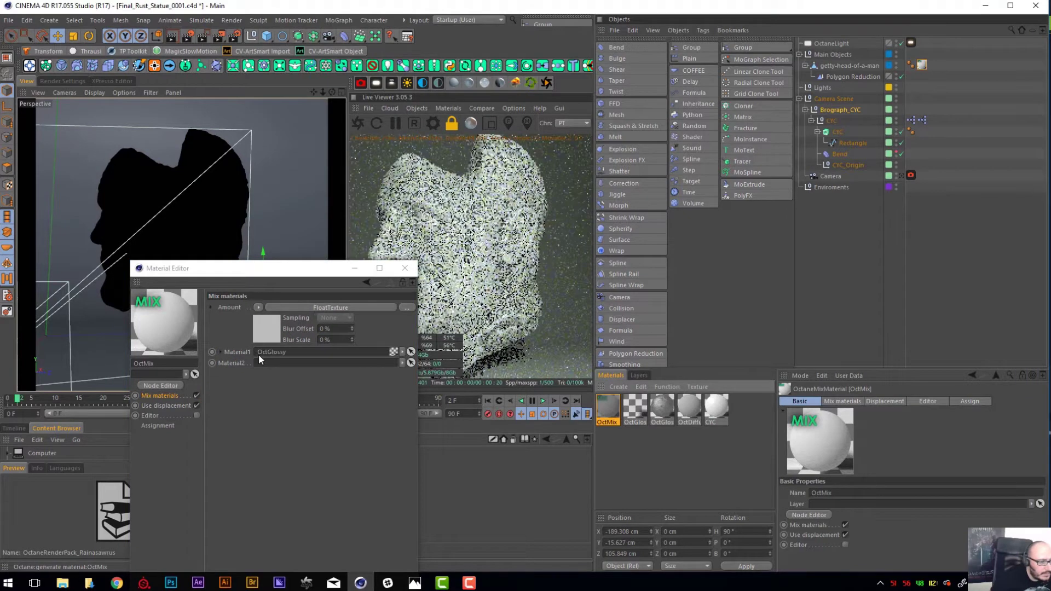
{"action": "left_click", "coordinate": [220, 352]}
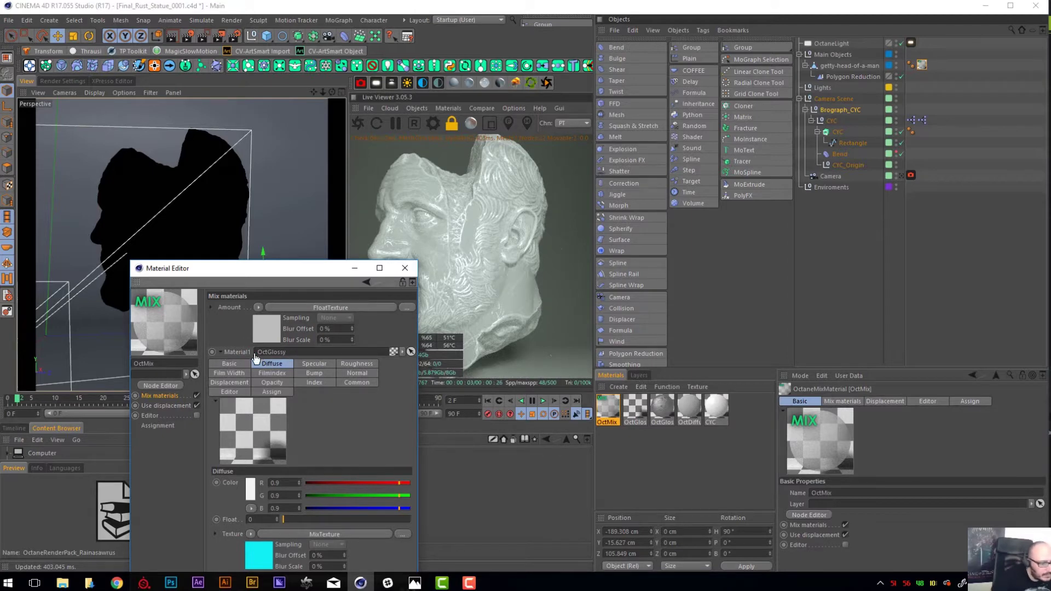
{"action": "left_click_drag", "start_coordinate": [255, 357], "coordinate": [277, 354]}
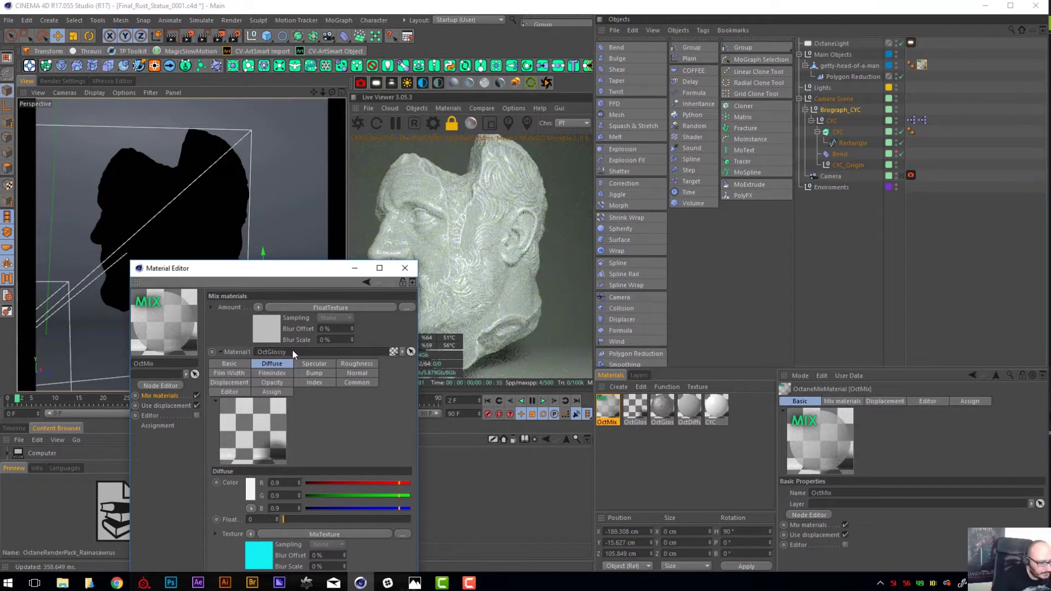
- Rename the dirt-masked glossy material as DIRT 01
{"action": "left_click", "coordinate": [629, 403]}
{"action": "left_click_drag", "start_coordinate": [169, 362], "coordinate": [118, 364]}
{"action": "key", "text": "d"}
{"action": "key", "text": "r"}
{"action": "type", "text": "t"}
{"action": "type", "text": "DIRT"}
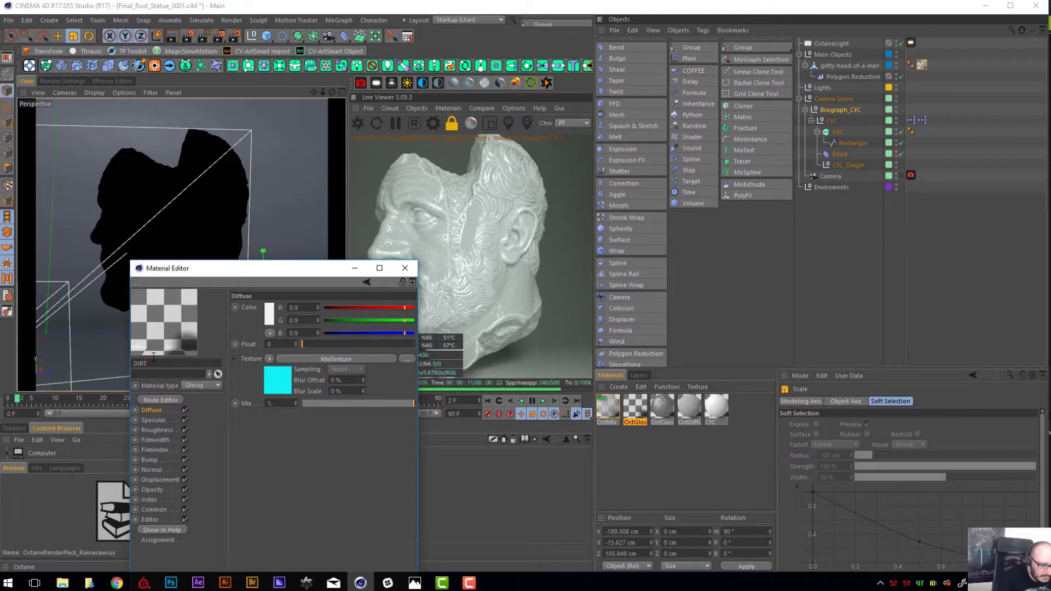
{"action": "type", "text": " 01"}
{"action": "key", "text": "Return"}
- Rename the fingerprinted metal glossy material as ROUGHNESS
{"action": "left_click", "coordinate": [667, 410]}
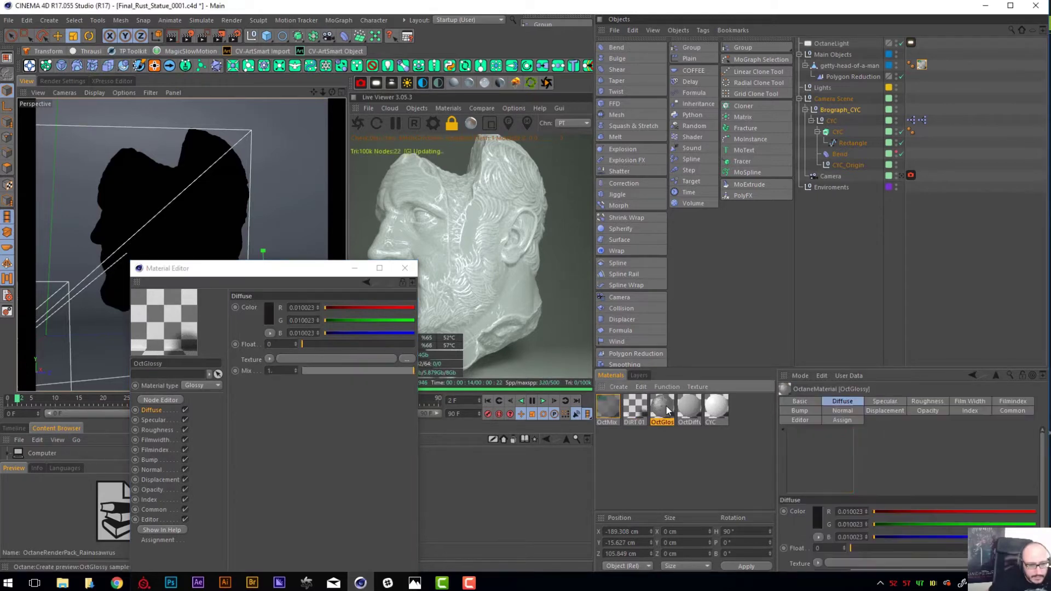
{"action": "double_click", "coordinate": [667, 410]}
{"action": "left_click_drag", "start_coordinate": [163, 363], "coordinate": [128, 363]}
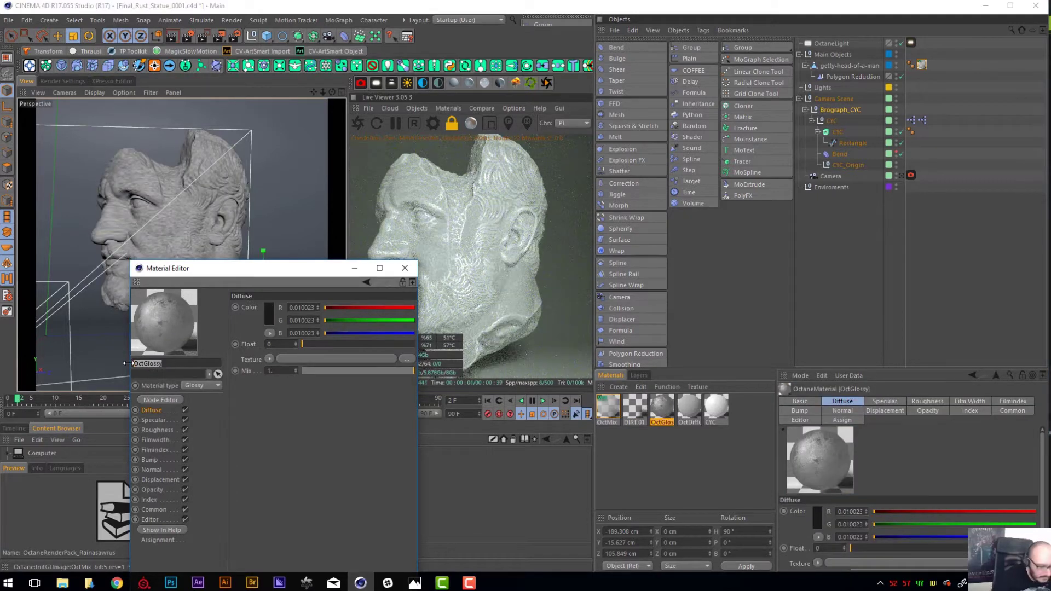
{"action": "type", "text": "OUGHNESS"}
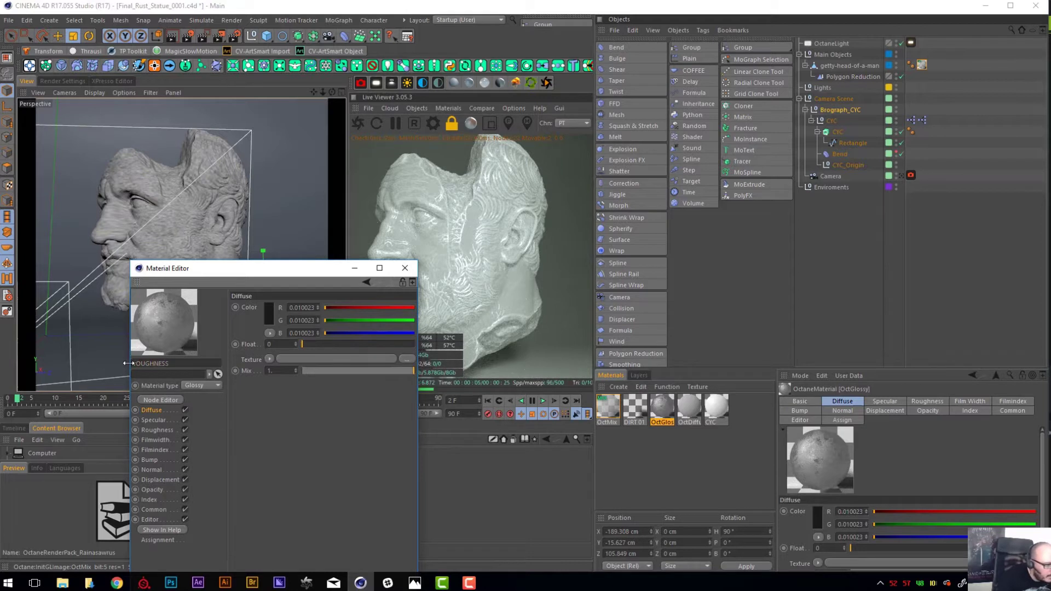
{"action": "left_click_drag", "start_coordinate": [137, 363], "coordinate": [133, 364]}
{"action": "type", "text": "R"}
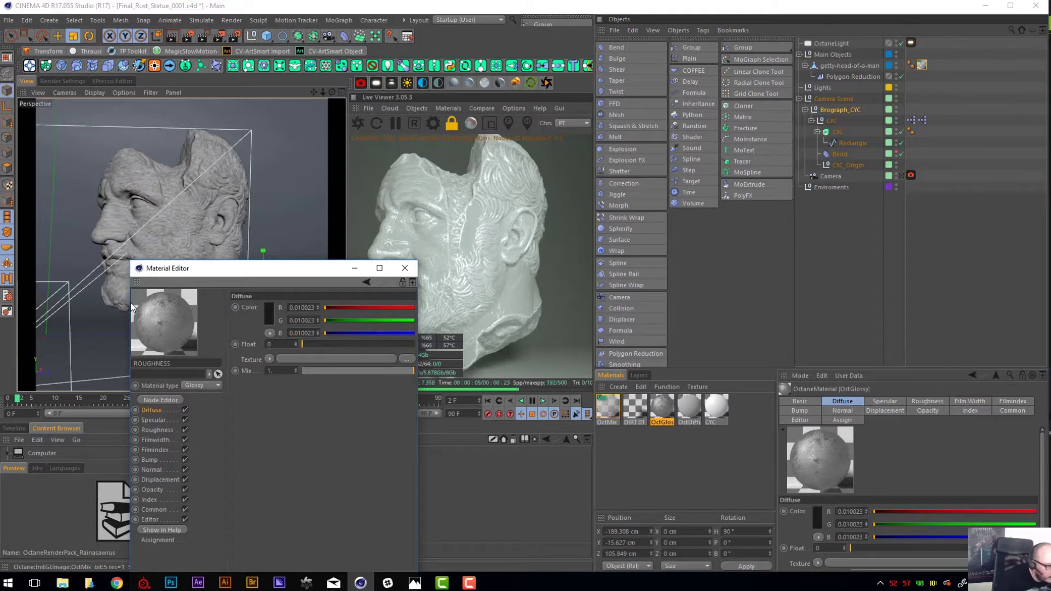
{"action": "left_click", "coordinate": [405, 268]}
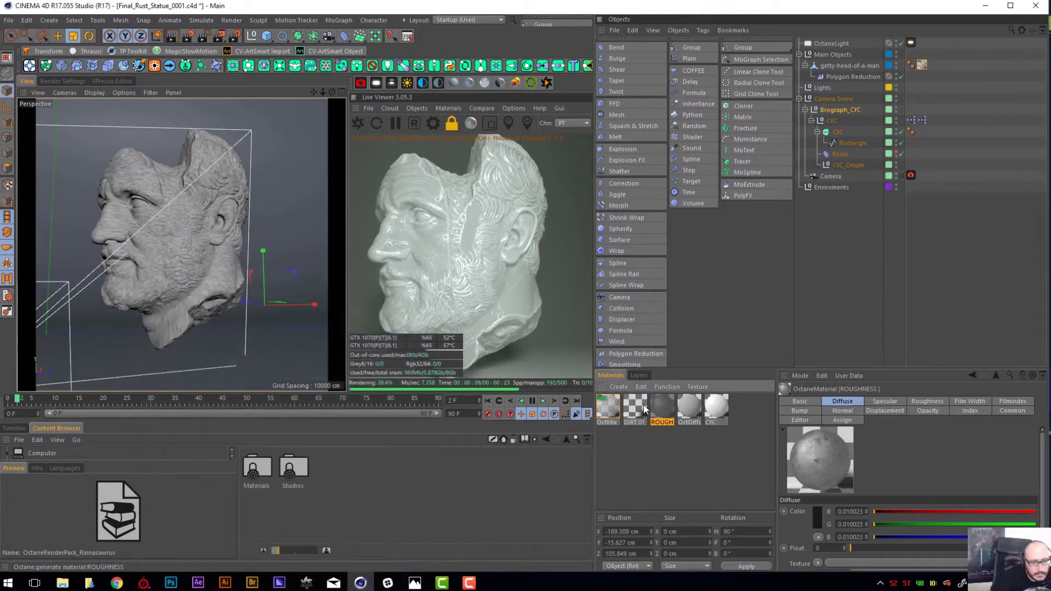
- Load the ROUGHNESS material as Material2 of the Mix material
{"action": "double_click", "coordinate": [609, 406]}
{"action": "left_click_drag", "start_coordinate": [301, 81], "coordinate": [189, 224]}
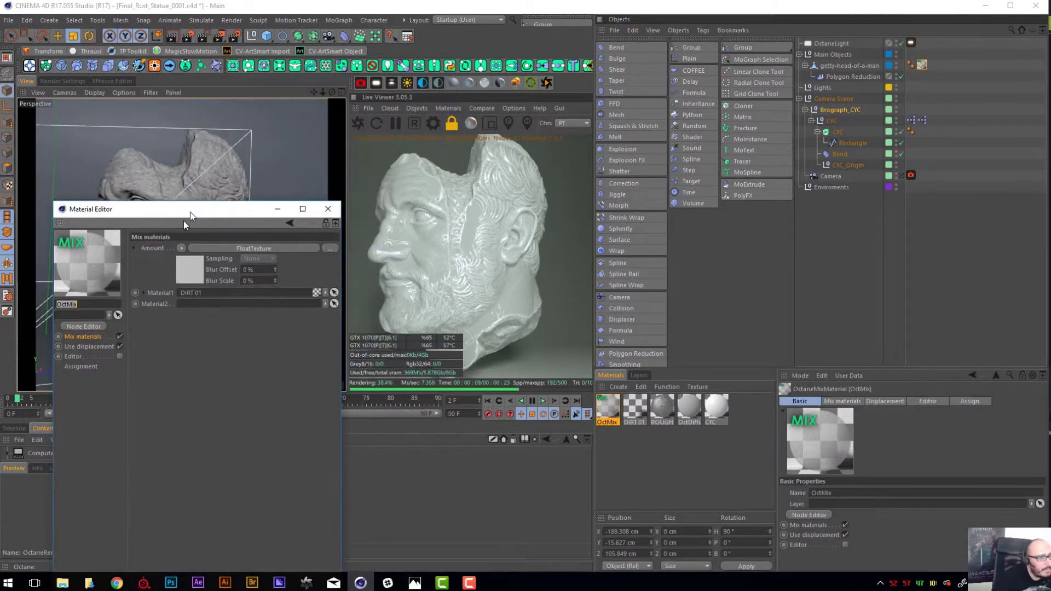
{"action": "left_click", "coordinate": [138, 299]}
{"action": "left_click", "coordinate": [138, 300]}
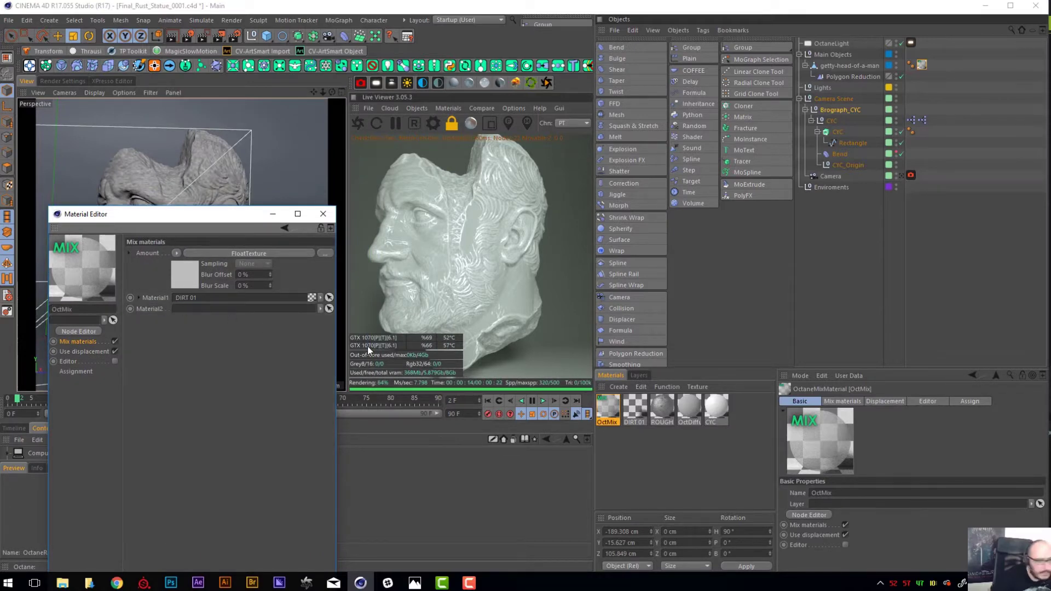
{"action": "left_click_drag", "start_coordinate": [666, 410], "coordinate": [186, 309]}
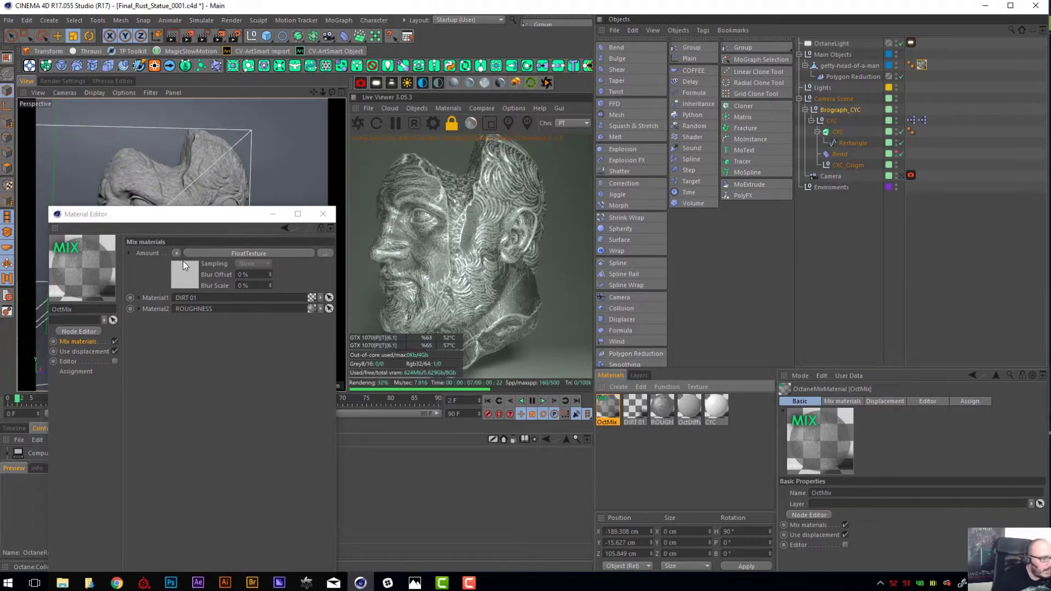
- Try different float values for the Mix material's Amount, starting from 0, and set it to 1
{"action": "left_click", "coordinate": [222, 254]}
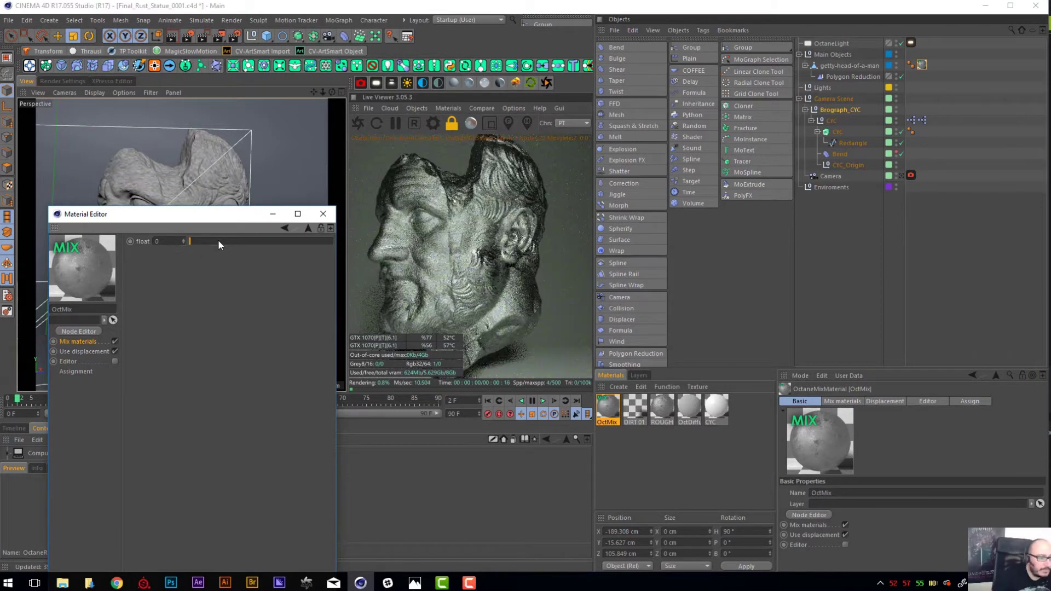
{"action": "left_click_drag", "start_coordinate": [219, 240], "coordinate": [395, 198]}
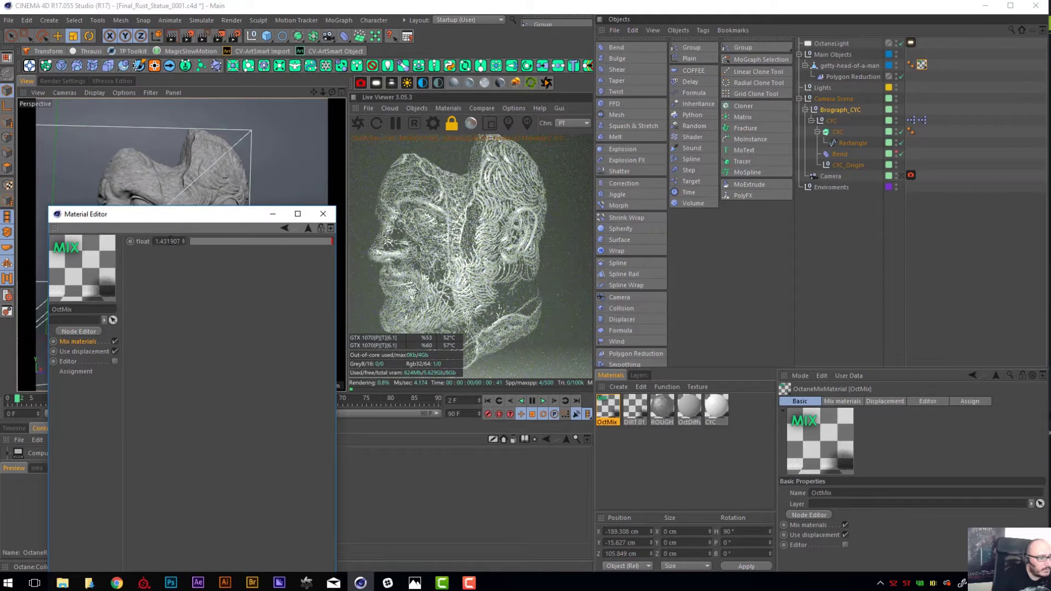
{"action": "double_click", "coordinate": [168, 241]}
{"action": "type", "text": "1"}
{"action": "key", "text": "Return"}
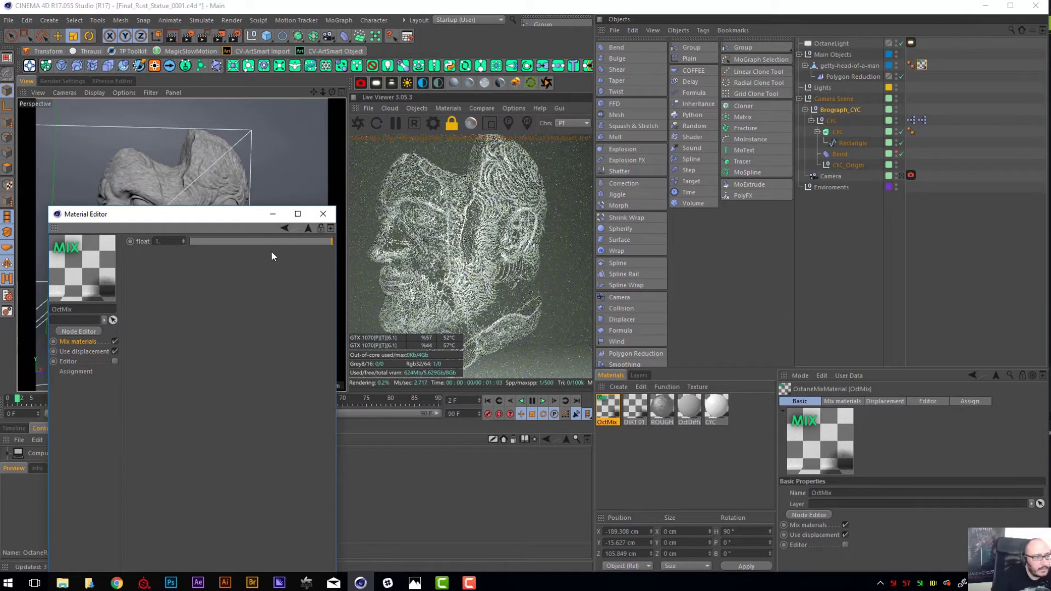
{"action": "left_click", "coordinate": [286, 227]}
- Copy the MixTexture from DIRT 01's opacity channel into the Mix material's Amount
{"action": "left_click", "coordinate": [635, 412]}
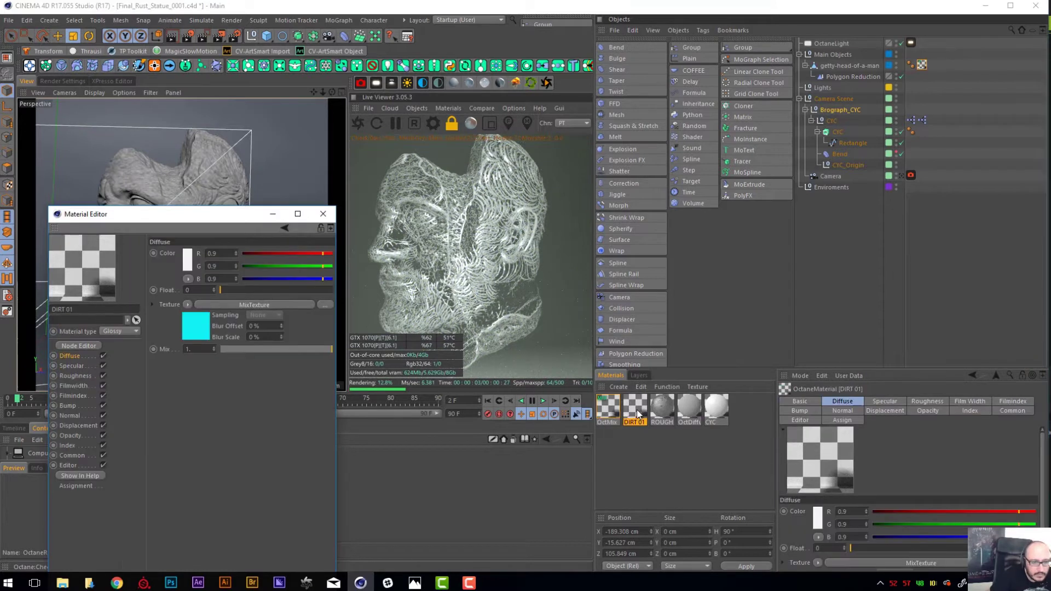
{"action": "left_click", "coordinate": [78, 435]}
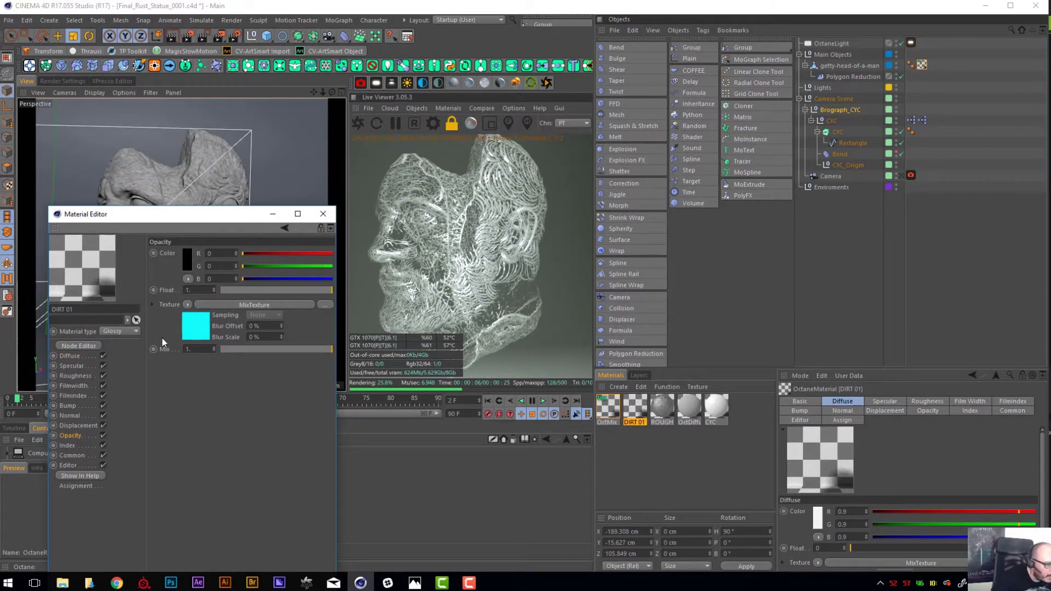
{"action": "left_click", "coordinate": [188, 306]}
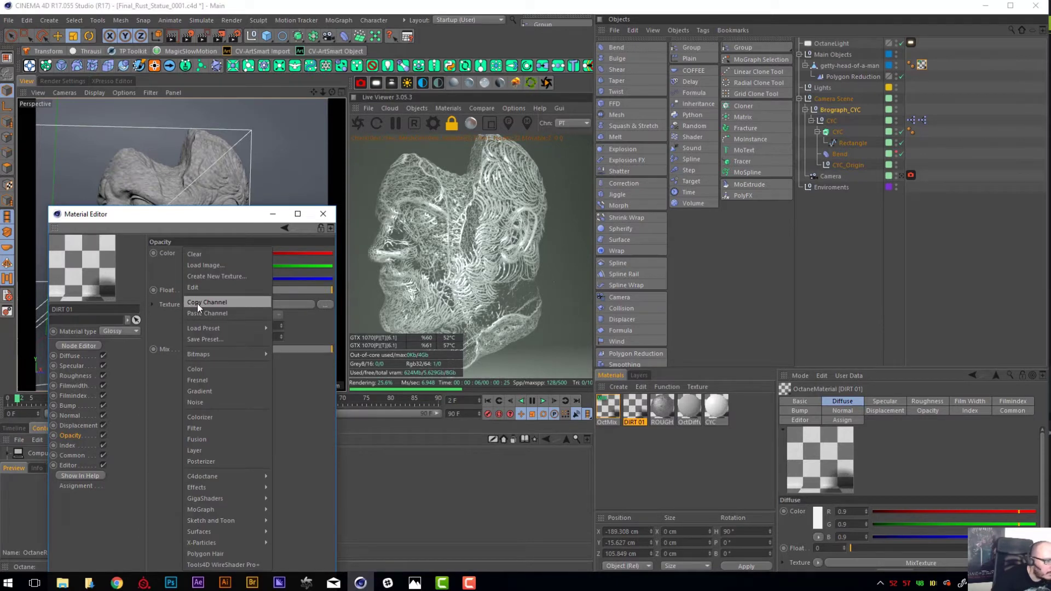
{"action": "left_click", "coordinate": [198, 302]}
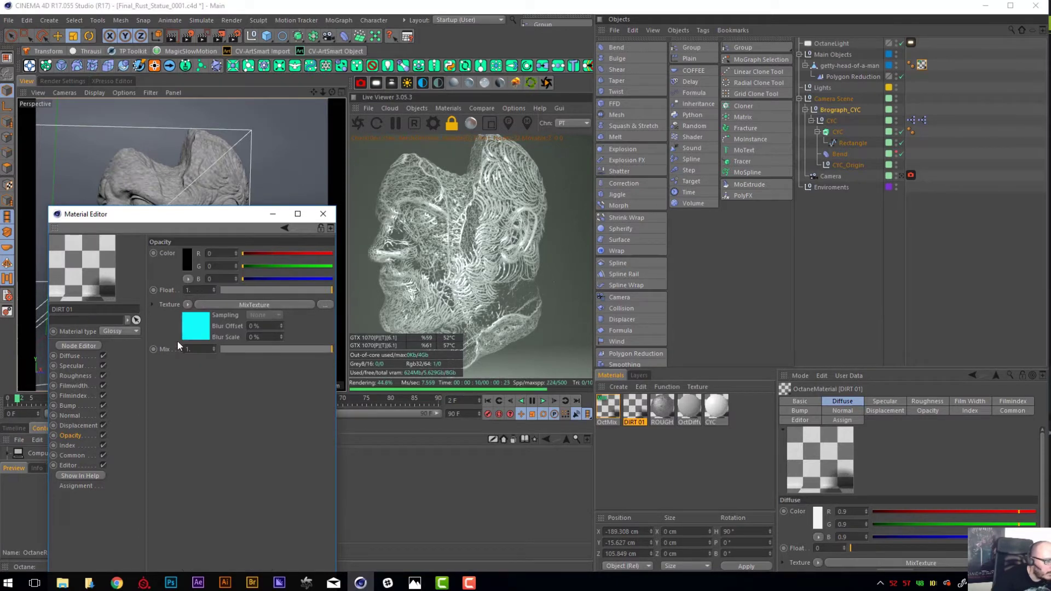
{"action": "left_click", "coordinate": [323, 214]}
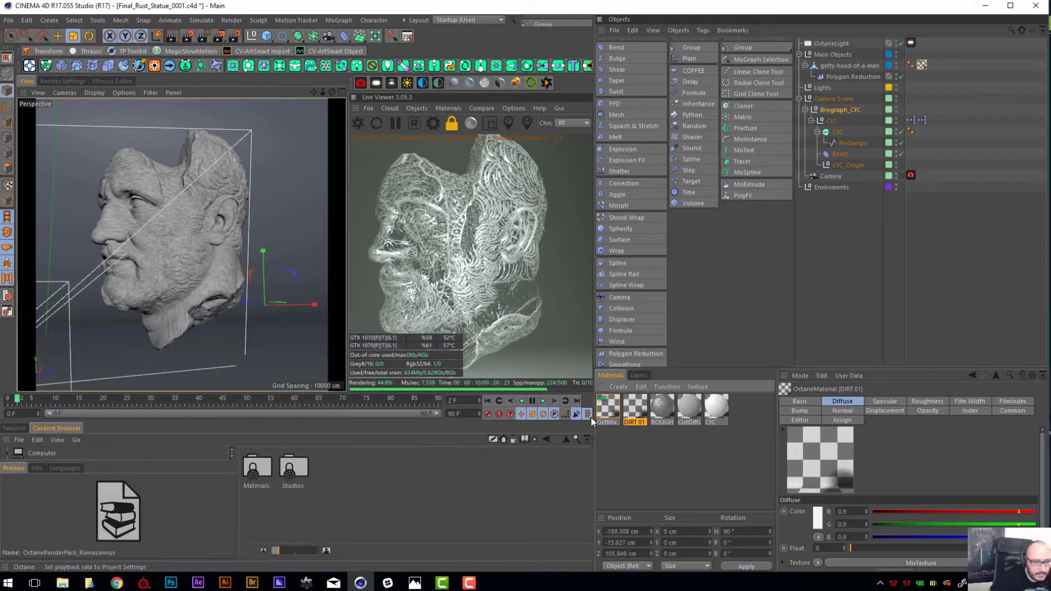
{"action": "double_click", "coordinate": [607, 408]}
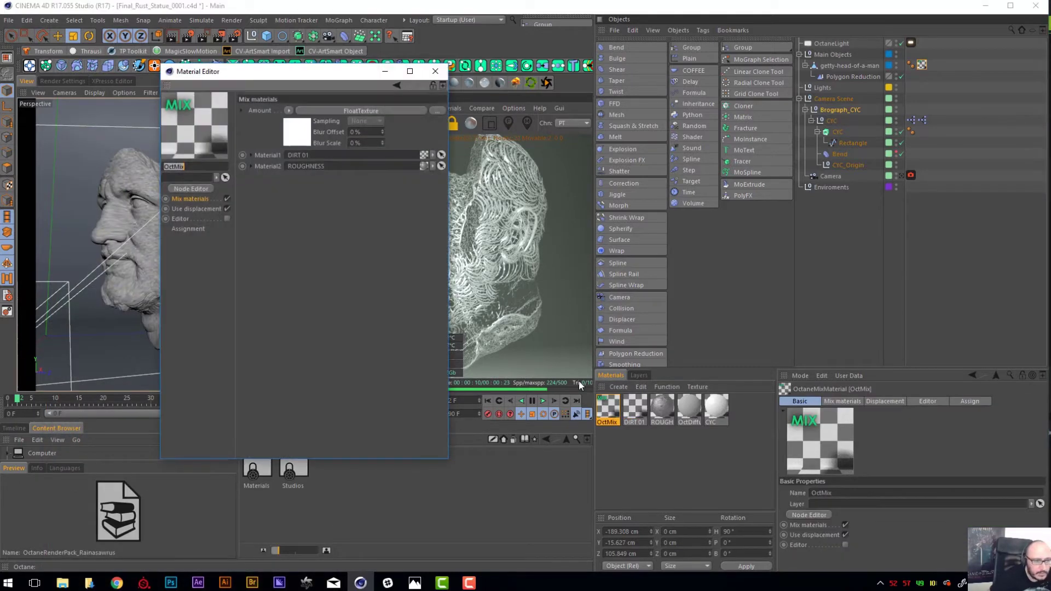
{"action": "left_click", "coordinate": [288, 110]}
{"action": "left_click", "coordinate": [308, 180]}
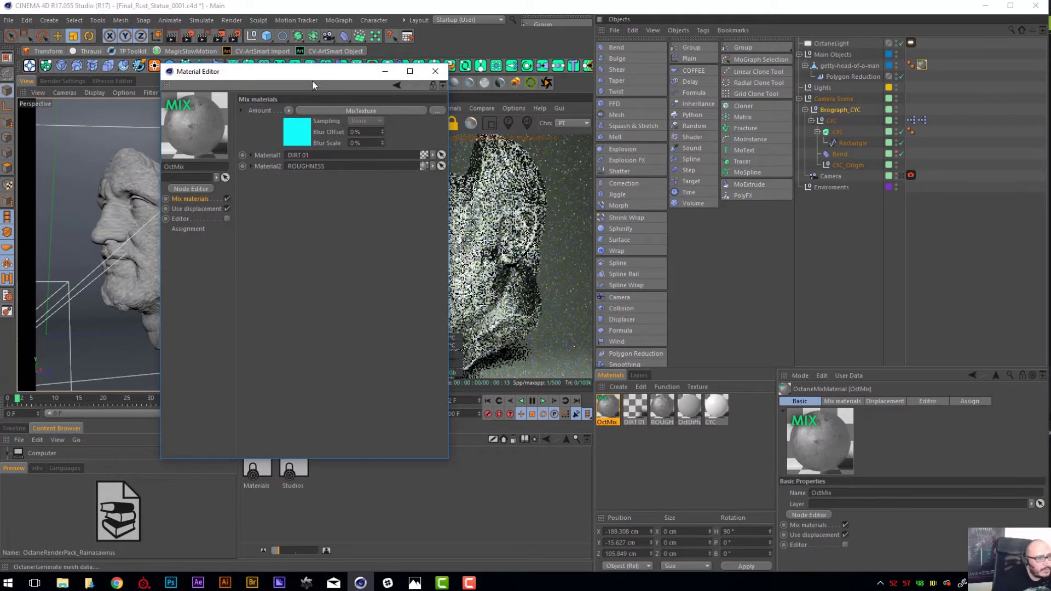
- Review the Mix material's Amount texture and both sub-materials, and examine the head from closer up
{"action": "left_click_drag", "start_coordinate": [306, 76], "coordinate": [215, 214]}
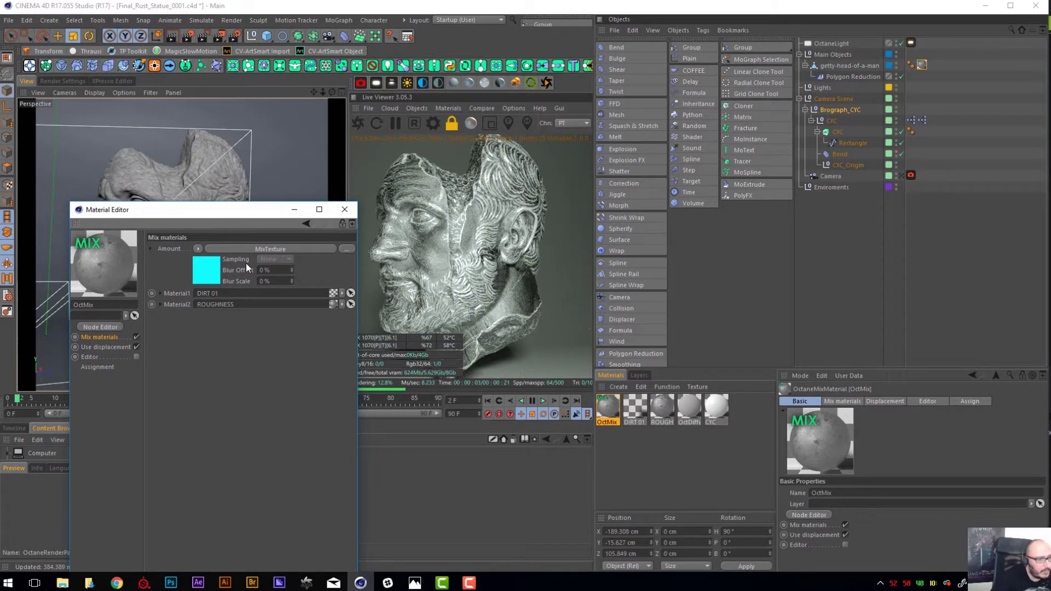
{"action": "left_click", "coordinate": [243, 249]}
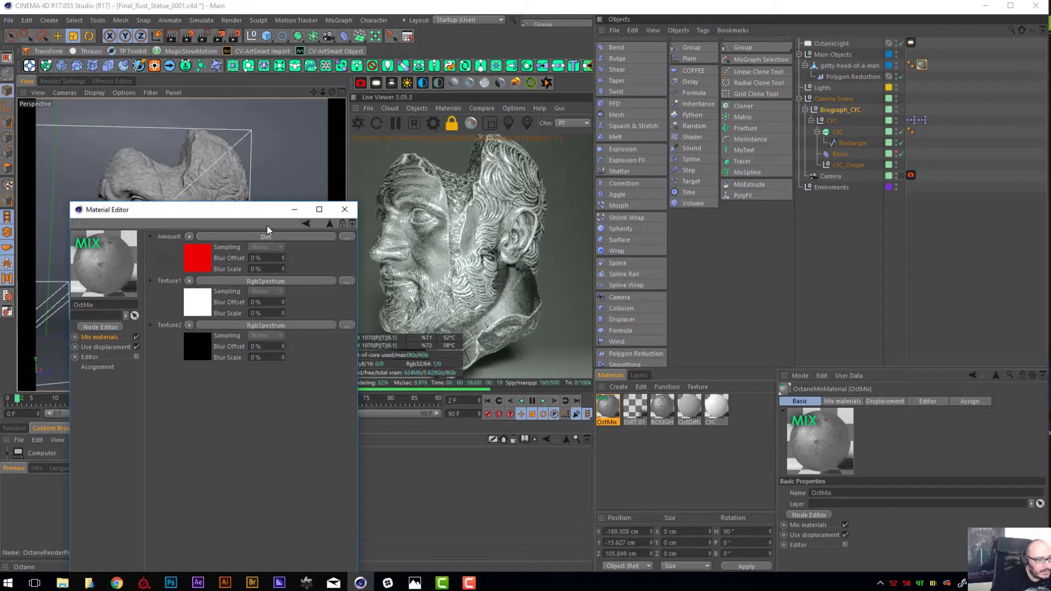
{"action": "left_click", "coordinate": [306, 222]}
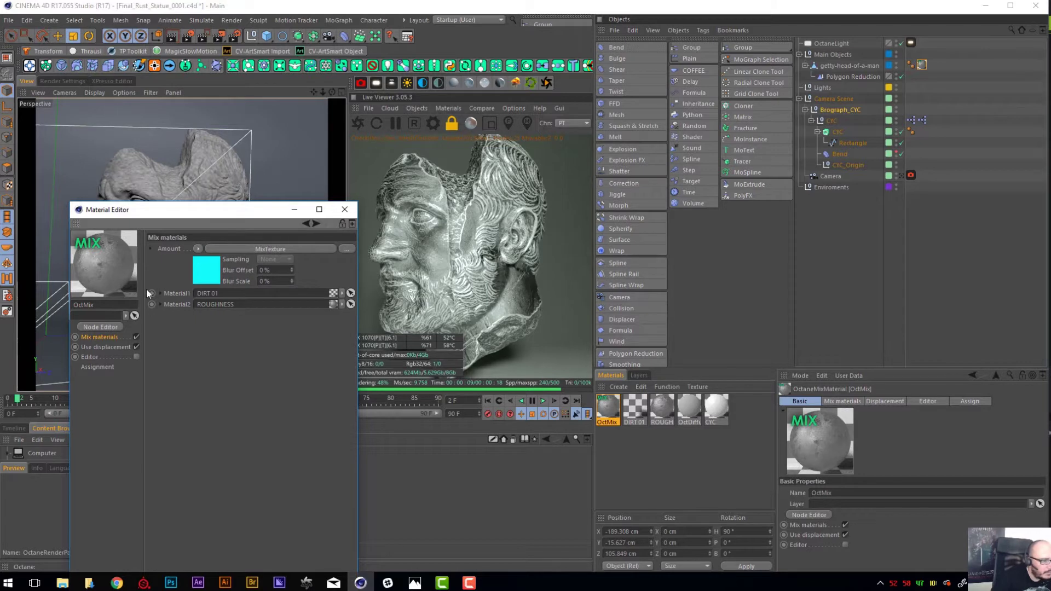
{"action": "left_click", "coordinate": [161, 293]}
{"action": "left_click", "coordinate": [159, 294]}
{"action": "left_click", "coordinate": [161, 305]}
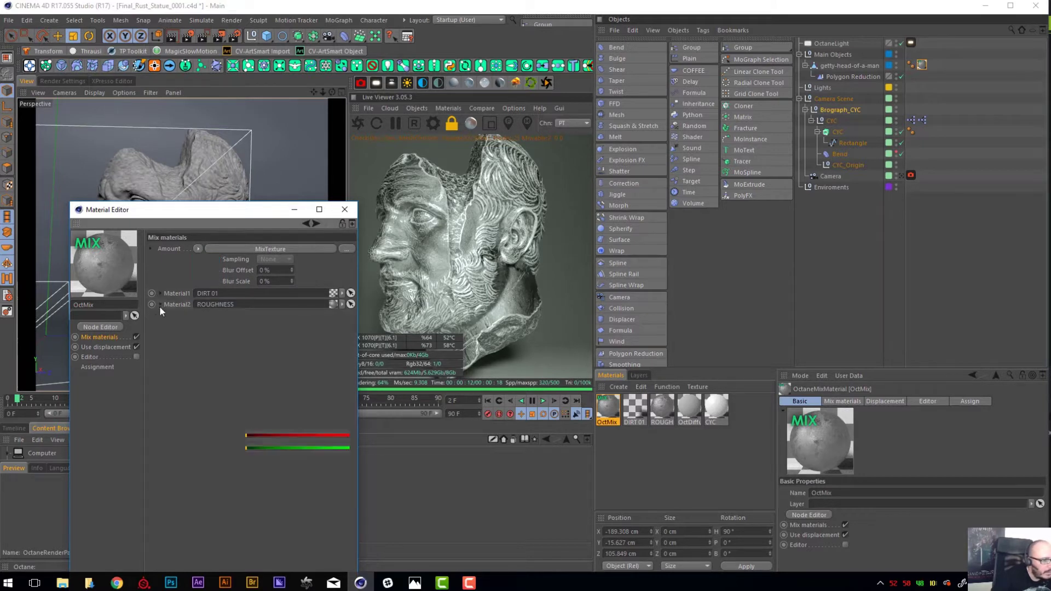
{"action": "left_click", "coordinate": [160, 304]}
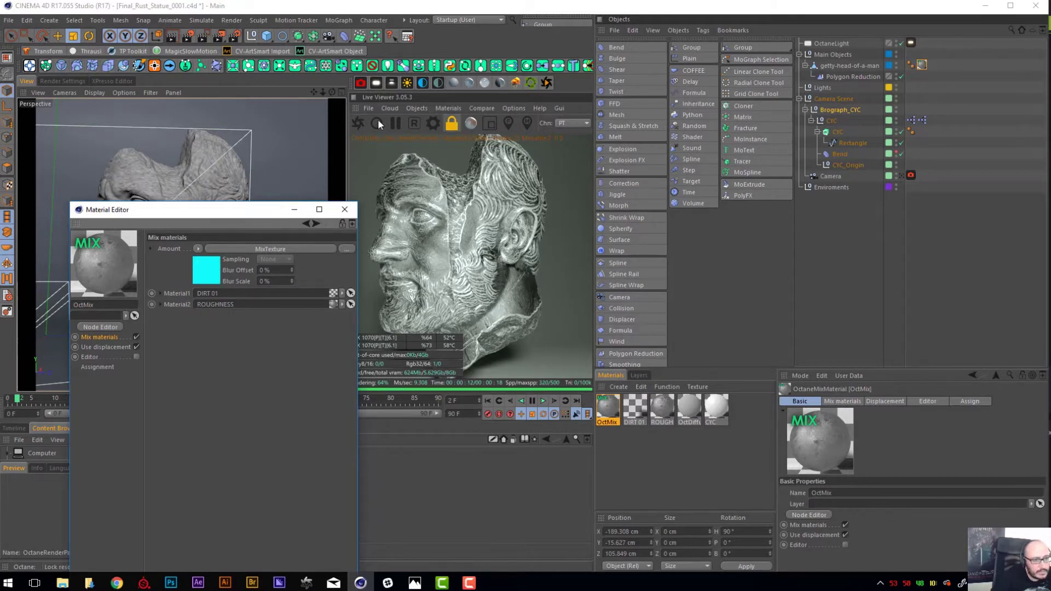
{"action": "left_click_drag", "start_coordinate": [332, 92], "coordinate": [288, 135]}
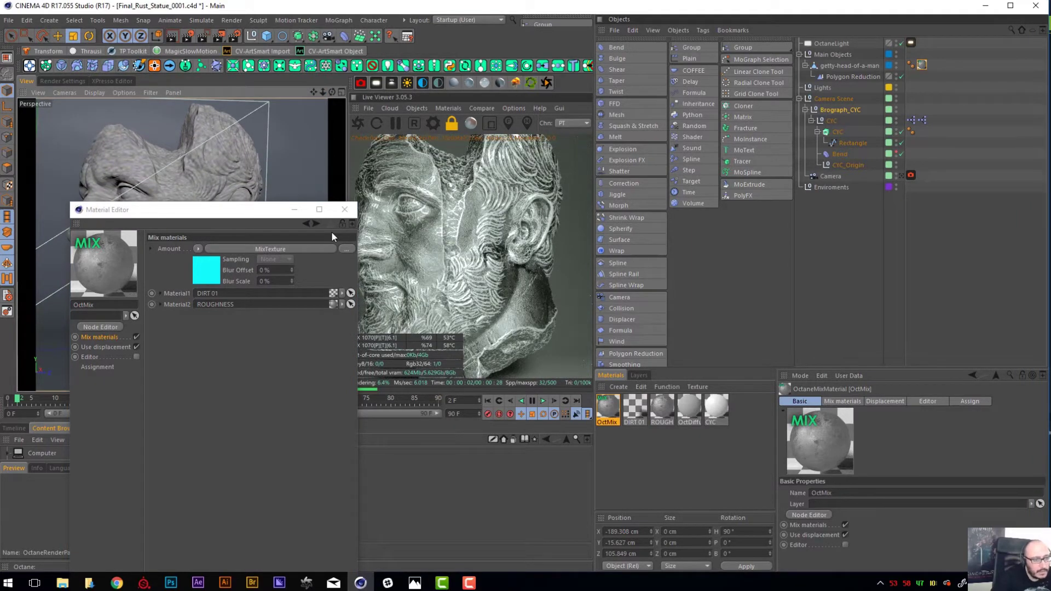
- Set the Texture1 RgbSpectrum of DIRT 01's diffuse mix to about R 0.357, G 0.339, B 0.269
{"action": "left_click", "coordinate": [635, 407]}
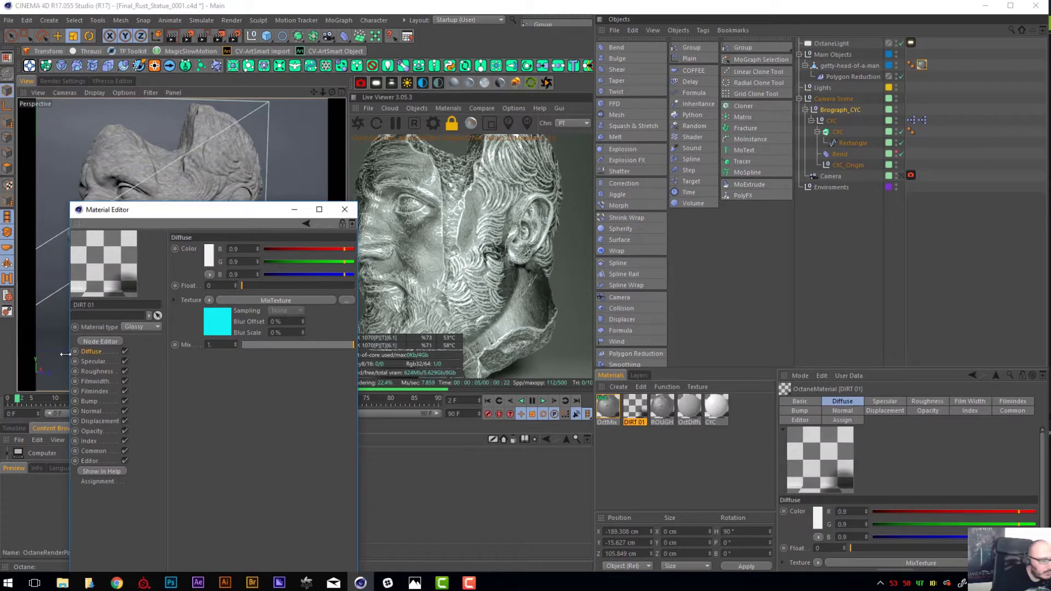
{"action": "left_click", "coordinate": [255, 300]}
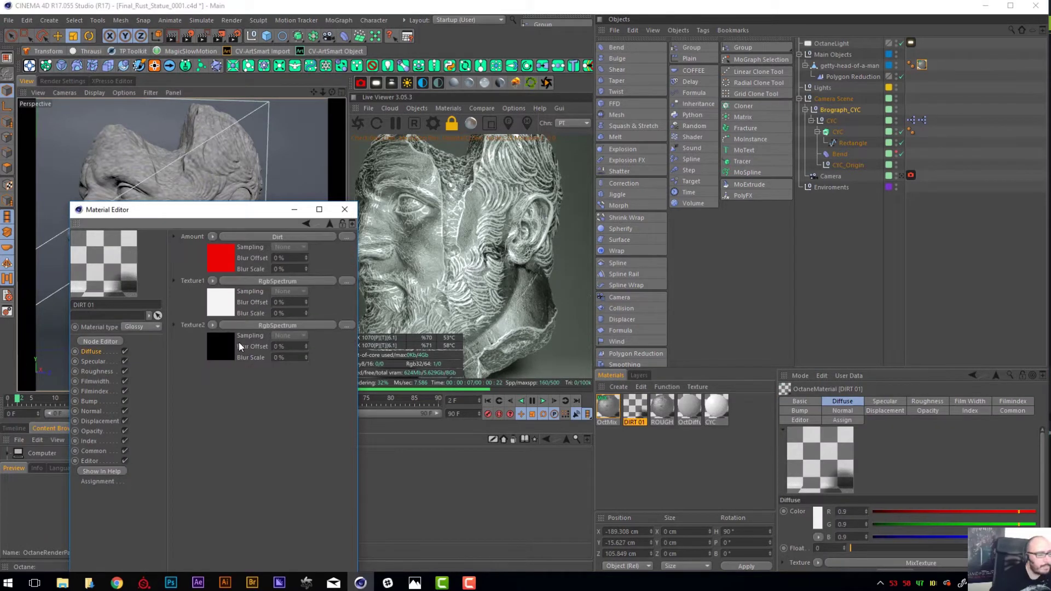
{"action": "left_click", "coordinate": [277, 279]}
{"action": "left_click", "coordinate": [293, 237]}
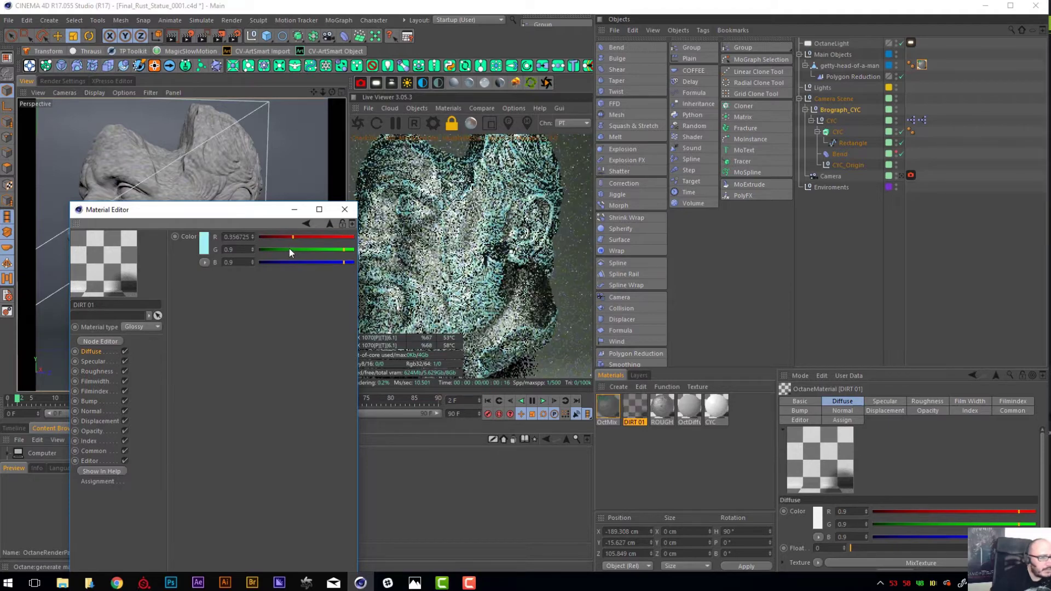
{"action": "left_click", "coordinate": [290, 250]}
{"action": "left_click", "coordinate": [285, 262]}
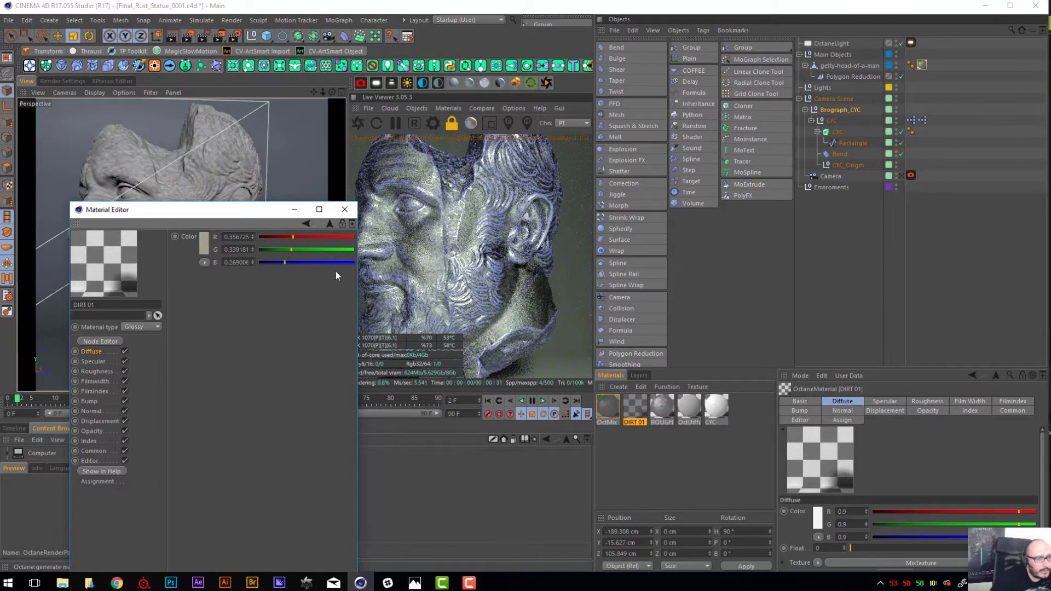
- Try green shades for the Texture1 RgbSpectrum of DIRT 01's diffuse mix, ending at about R 0.088, G 0.216, B 0.135
{"action": "left_click", "coordinate": [338, 250]}
{"action": "left_click", "coordinate": [302, 237]}
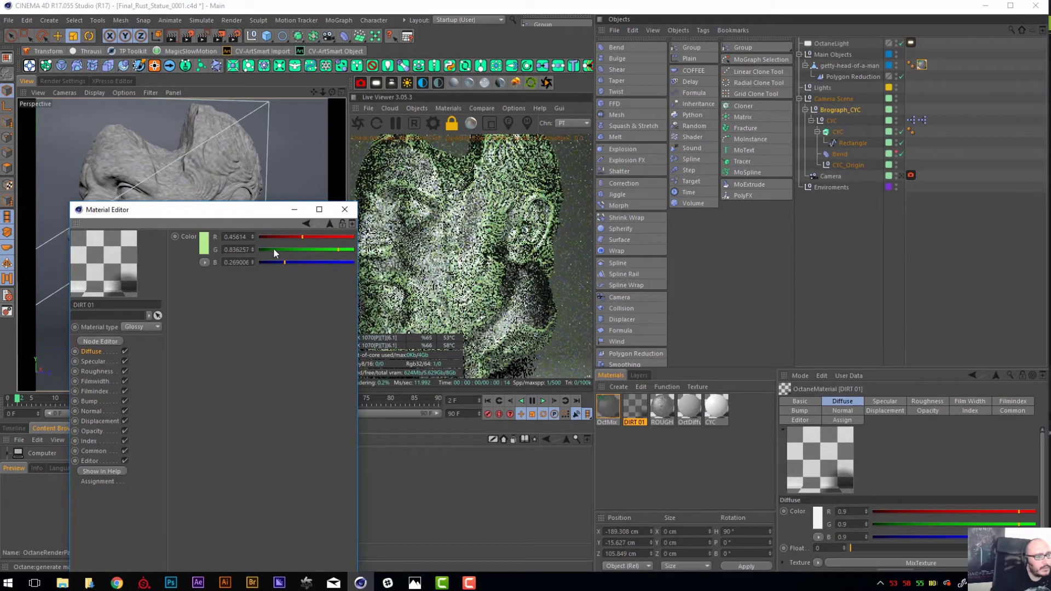
{"action": "left_click", "coordinate": [267, 237]}
{"action": "left_click", "coordinate": [303, 262]}
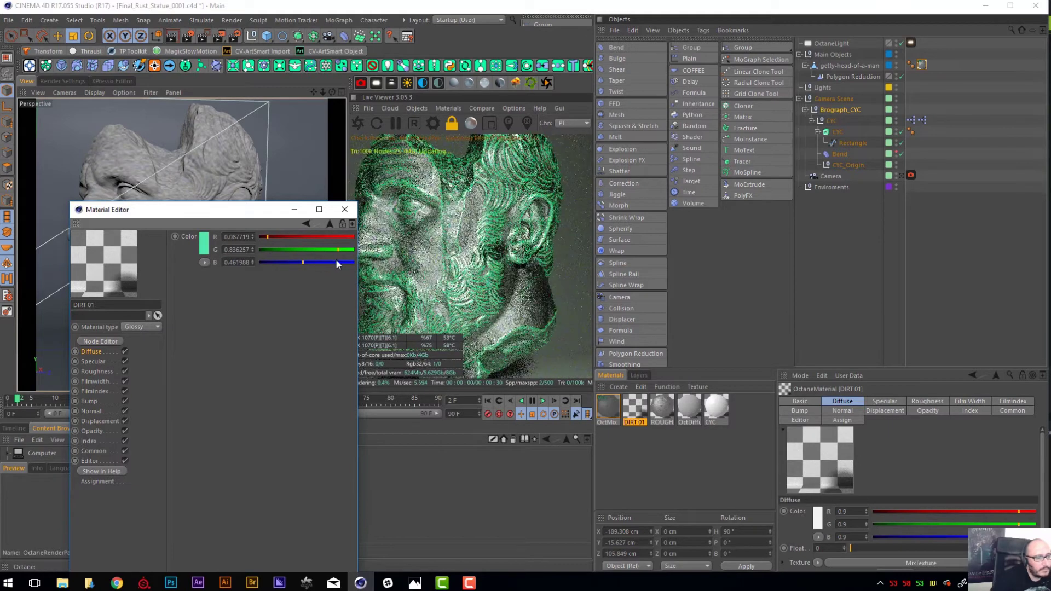
{"action": "left_click", "coordinate": [337, 262]}
{"action": "left_click", "coordinate": [287, 262]}
{"action": "left_click", "coordinate": [272, 262]}
{"action": "left_click", "coordinate": [280, 249]}
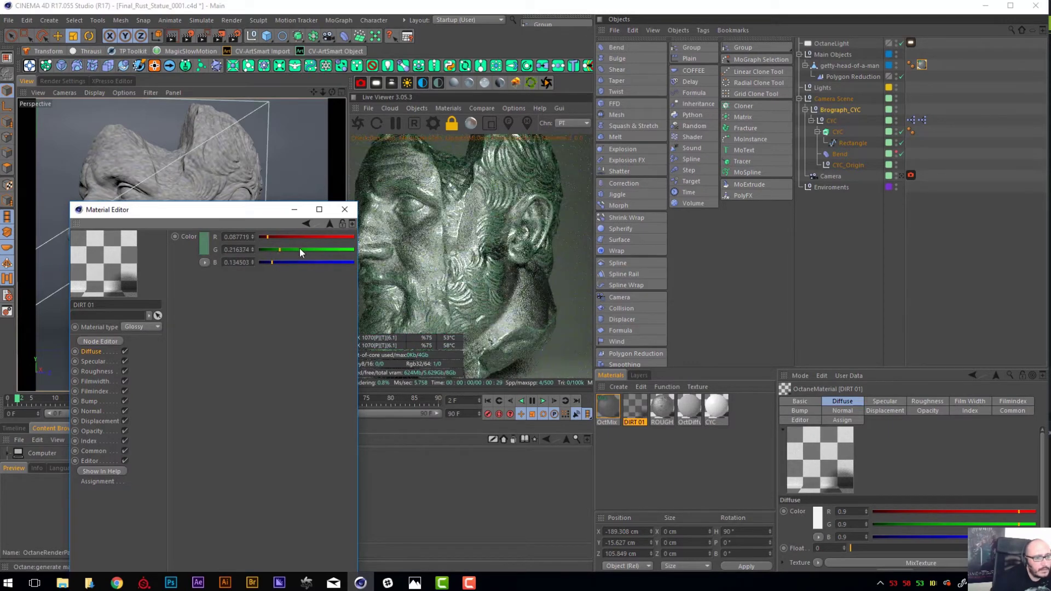
- Try a rusty orange of H 16°, S 82%, V 84% for the Texture1 colour of DIRT 01's diffuse mix
{"action": "left_click", "coordinate": [204, 243]}
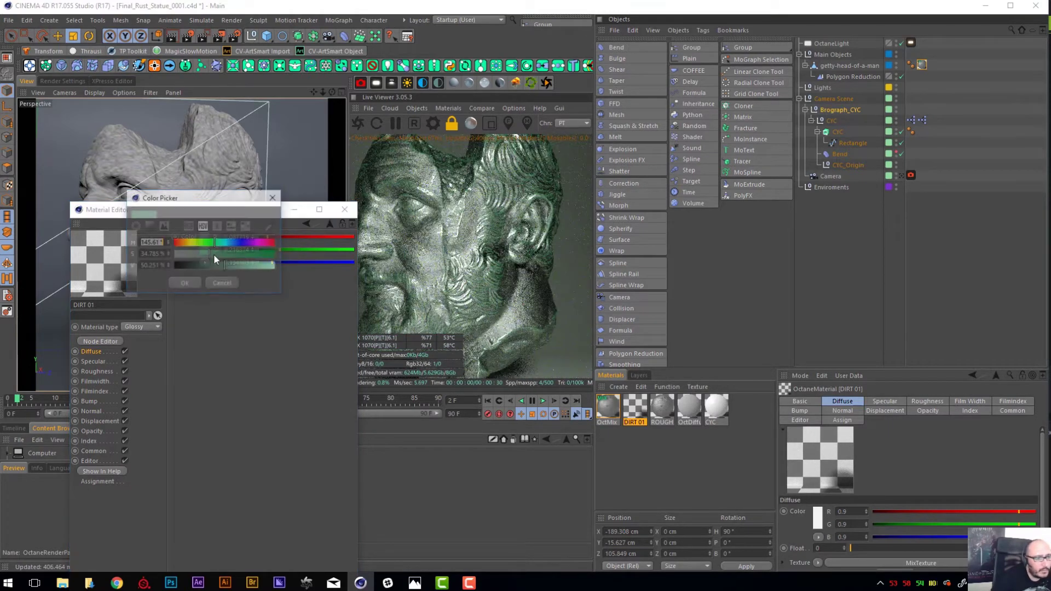
{"action": "left_click_drag", "start_coordinate": [192, 243], "coordinate": [179, 243]}
{"action": "left_click", "coordinate": [257, 255]}
{"action": "left_click", "coordinate": [260, 265]}
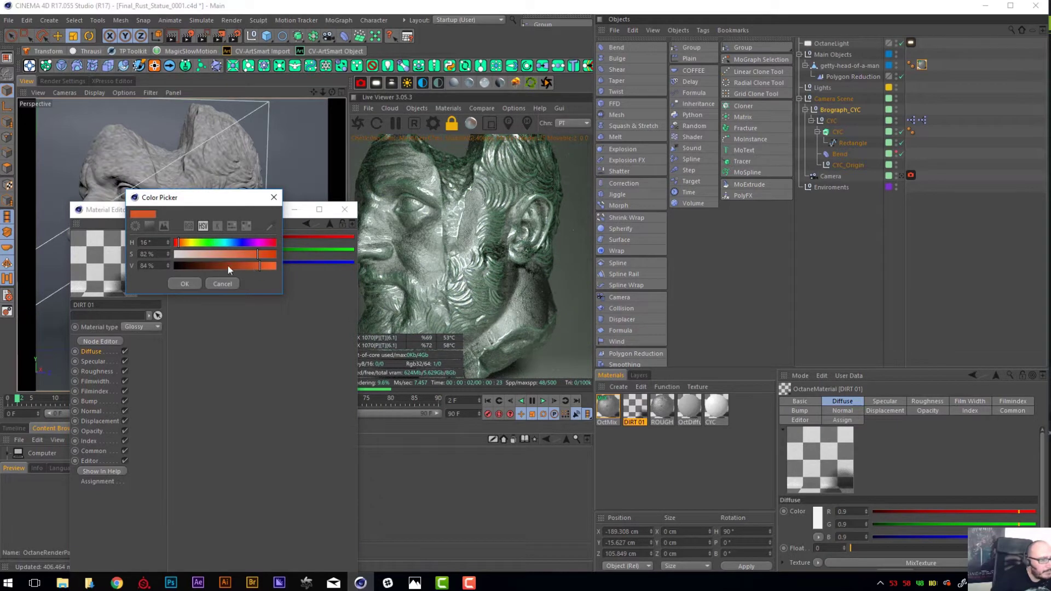
{"action": "left_click", "coordinate": [185, 284]}
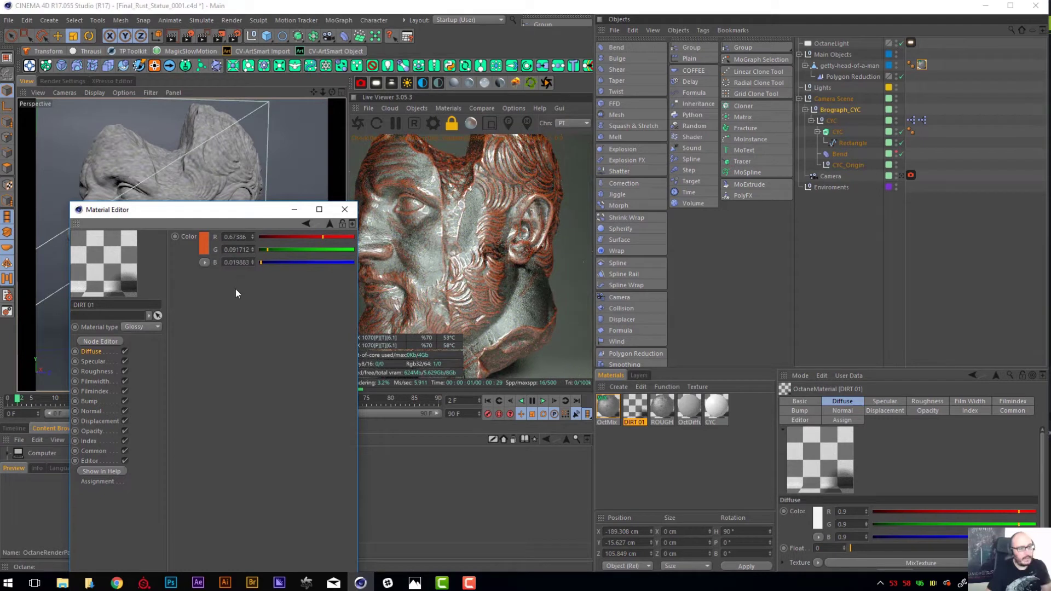
- Adjust the Dirt shader in DIRT 01's diffuse mix to a radius of about 16.6 cm and a tolerance of about 0.079
{"action": "left_click", "coordinate": [305, 224]}
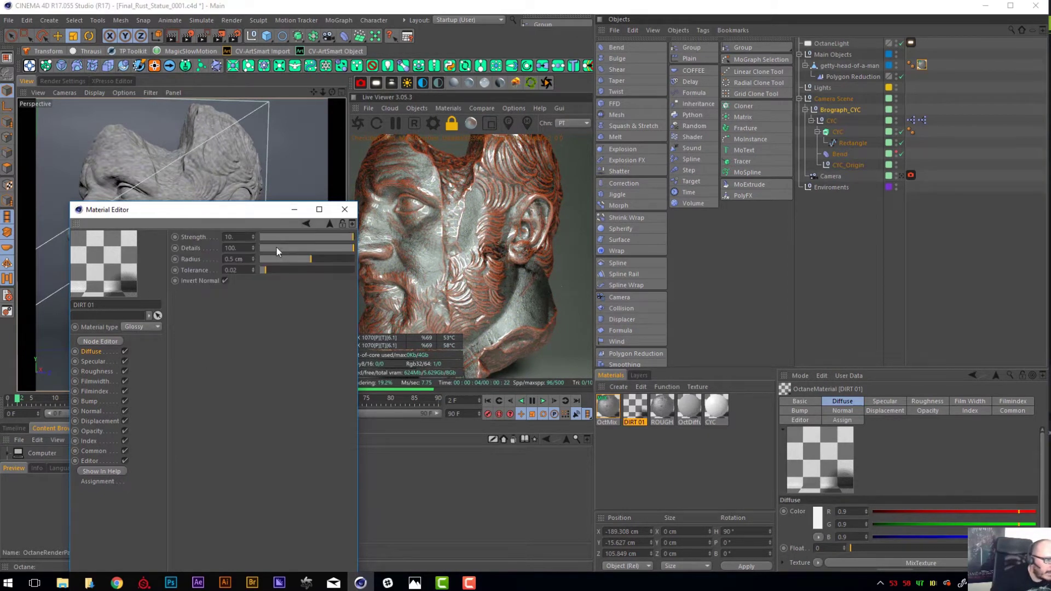
{"action": "left_click_drag", "start_coordinate": [312, 258], "coordinate": [334, 259]}
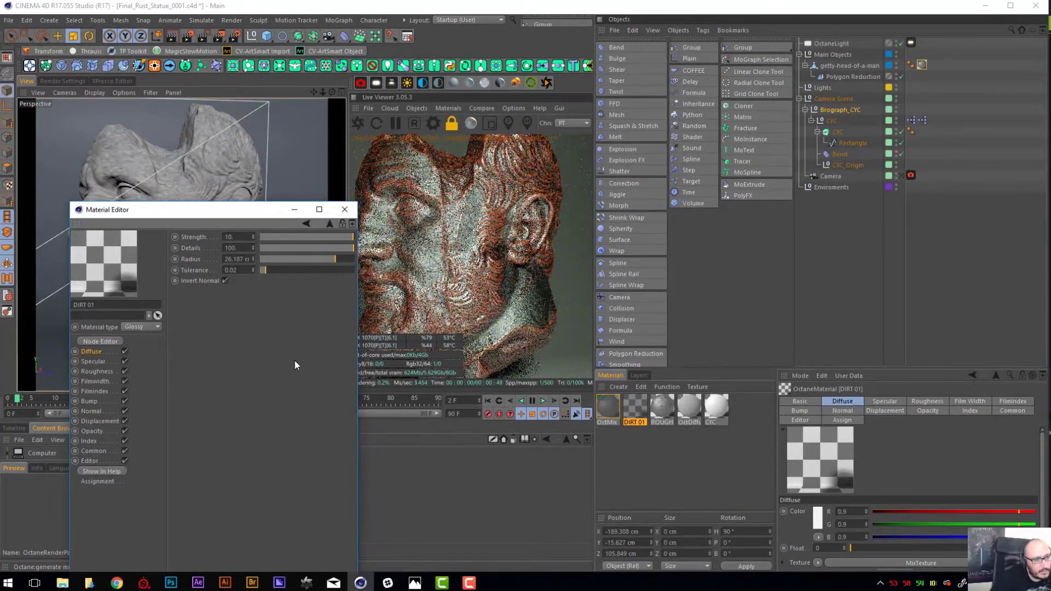
{"action": "left_click_drag", "start_coordinate": [271, 270], "coordinate": [284, 270]}
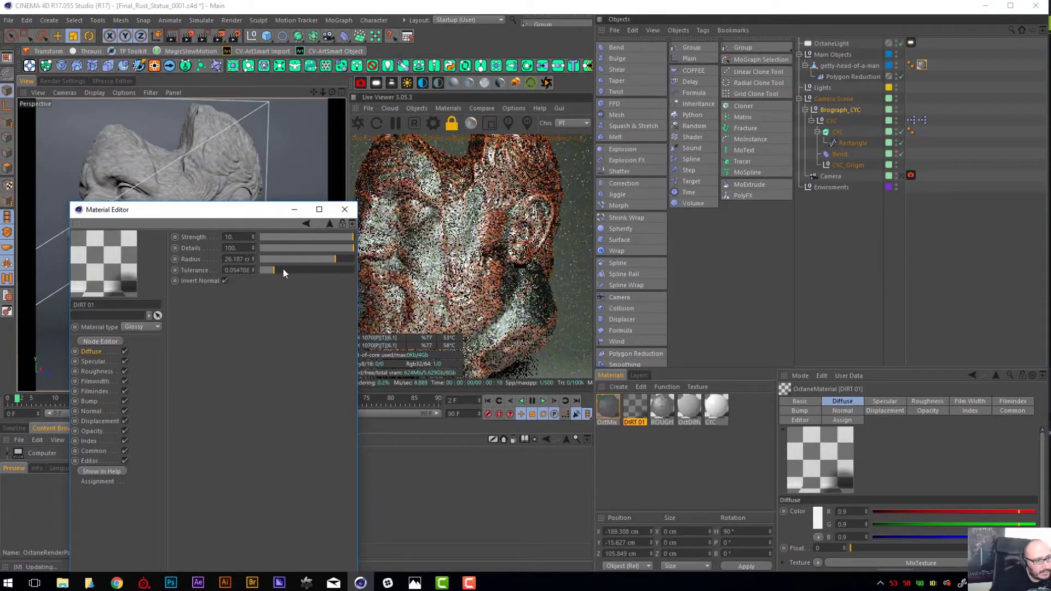
{"action": "left_click", "coordinate": [296, 260]}
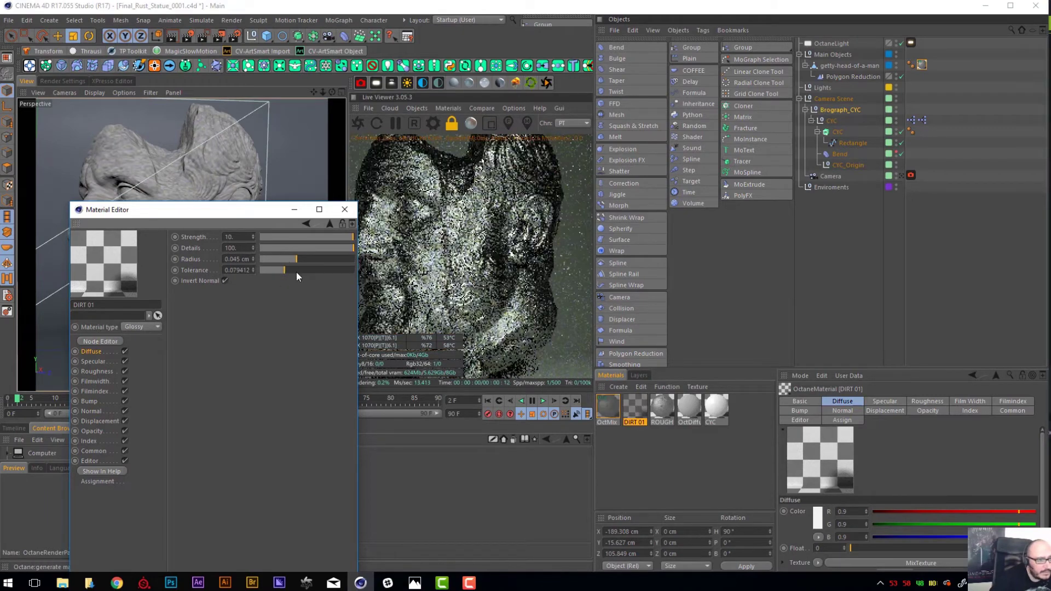
- Copy the Dirt shader from DIRT 01's diffuse and opacity mixes and paste it into the Amount of the Mix material's MixTexture
{"action": "left_click", "coordinate": [306, 223]}
{"action": "left_click", "coordinate": [211, 237]}
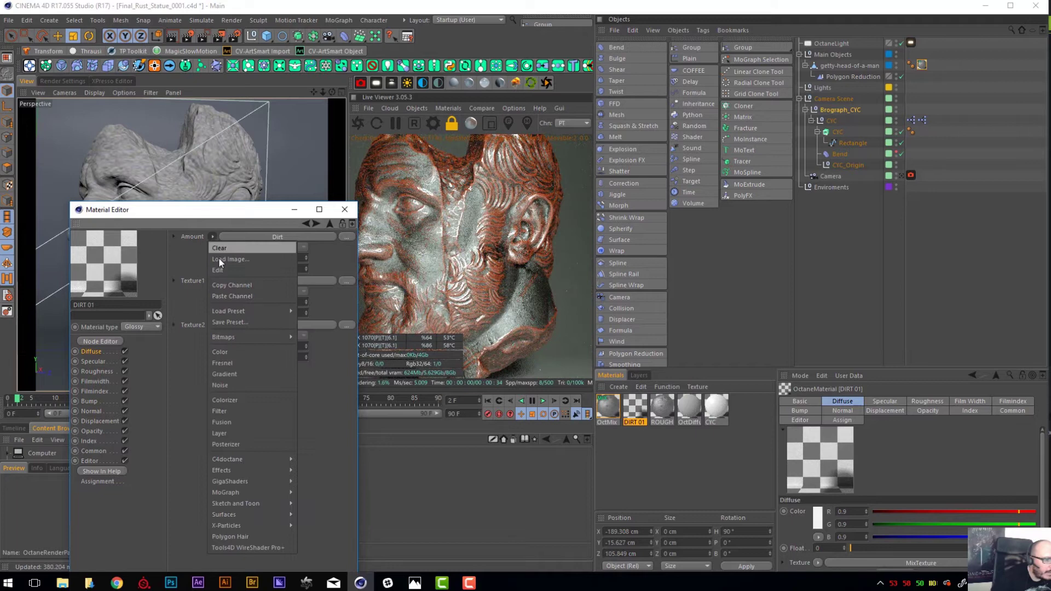
{"action": "left_click", "coordinate": [222, 285]}
{"action": "left_click", "coordinate": [97, 431]}
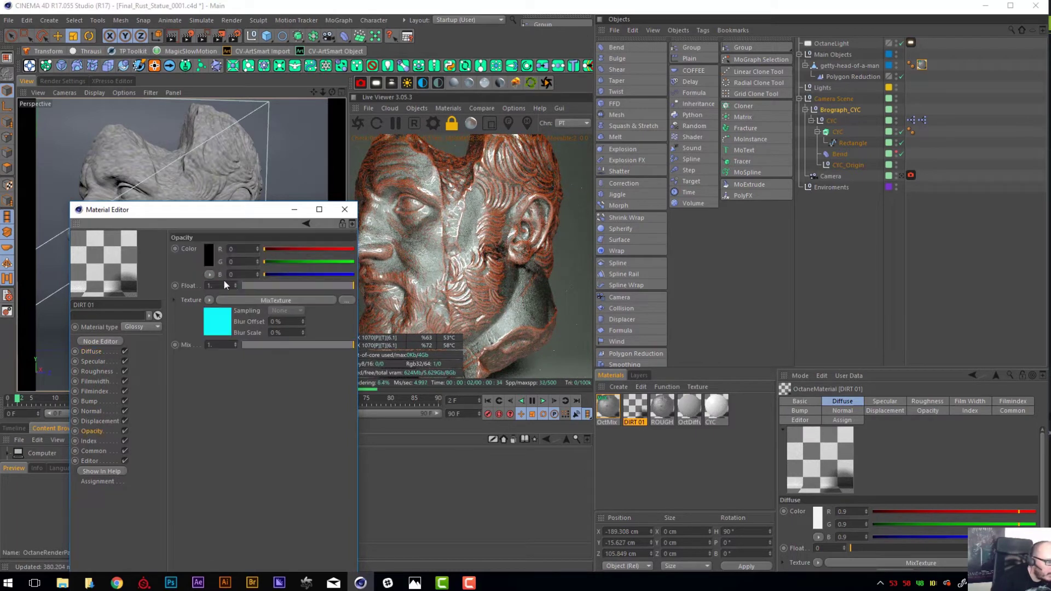
{"action": "left_click", "coordinate": [226, 301]}
{"action": "left_click", "coordinate": [212, 236]}
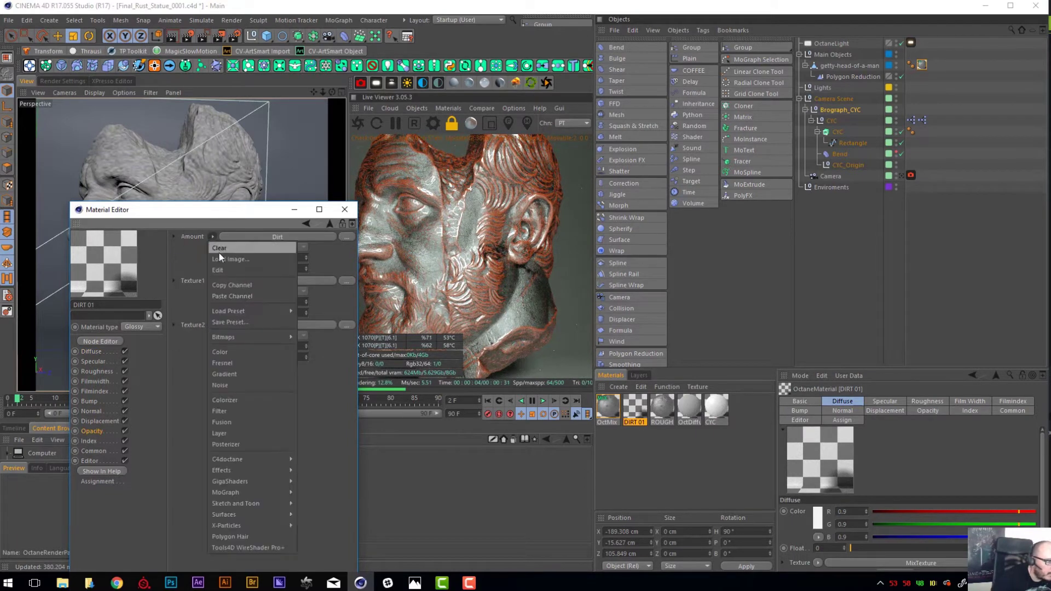
{"action": "left_click", "coordinate": [232, 285]}
{"action": "left_click", "coordinate": [608, 408]}
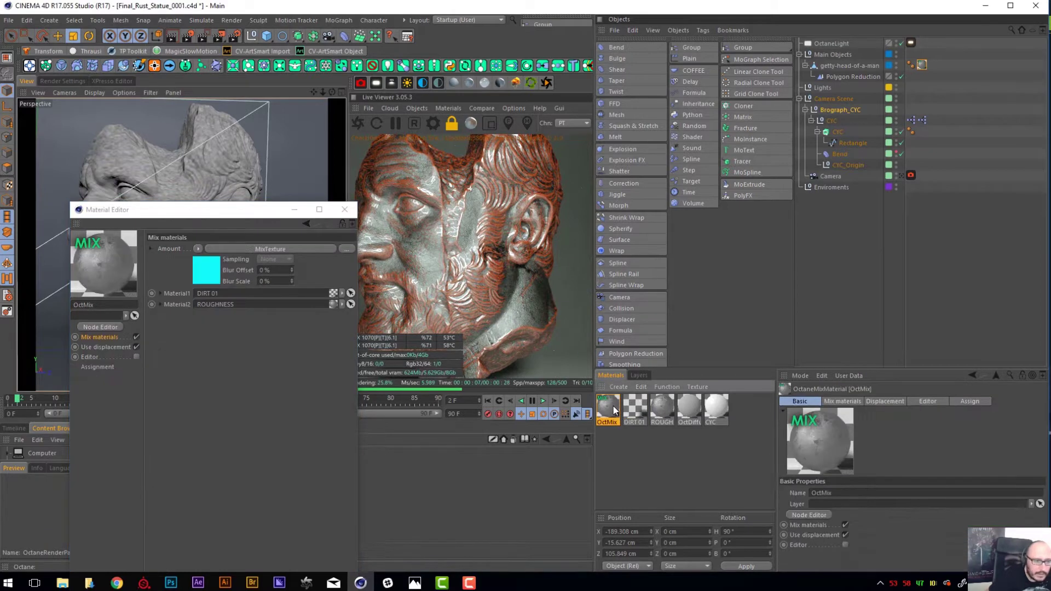
{"action": "left_click", "coordinate": [216, 250]}
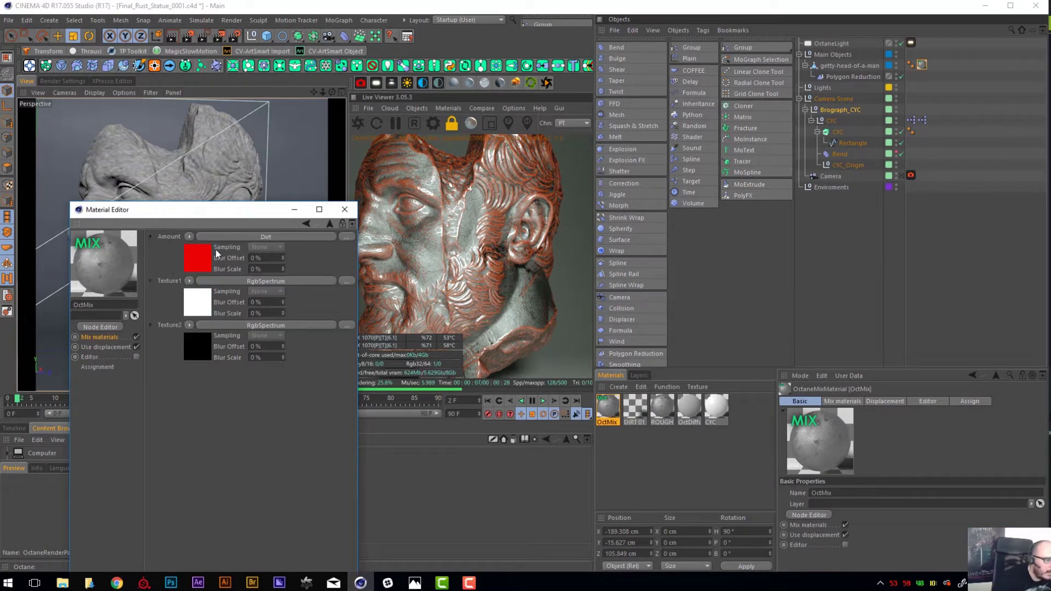
{"action": "left_click", "coordinate": [189, 237]}
{"action": "left_click", "coordinate": [202, 296]}
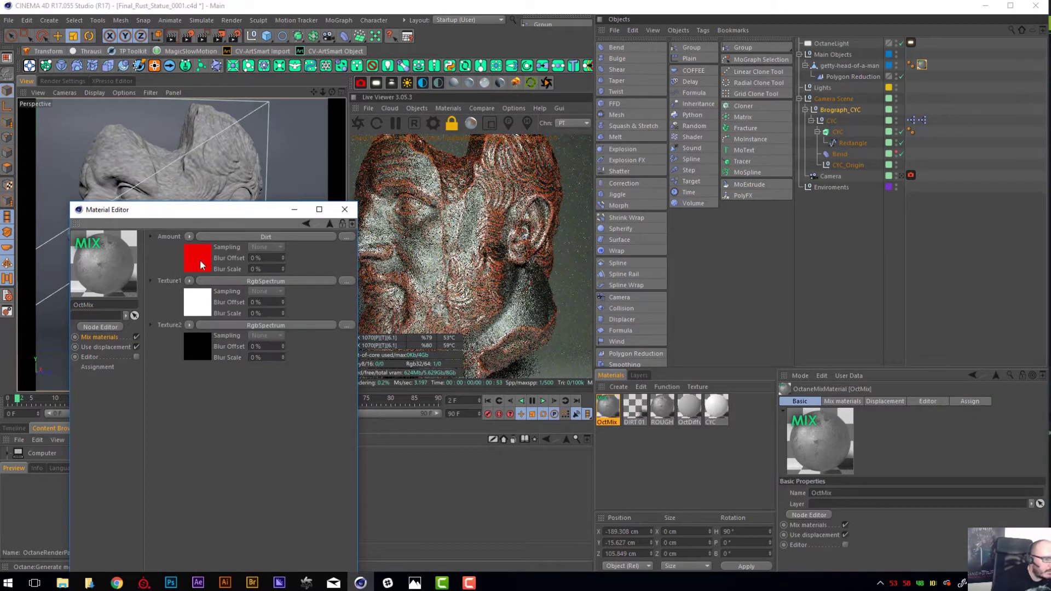
- Review the Dirt settings of DIRT 01's diffuse mix, its opacity texture and the Mix material's inputs
{"action": "left_click", "coordinate": [633, 408]}
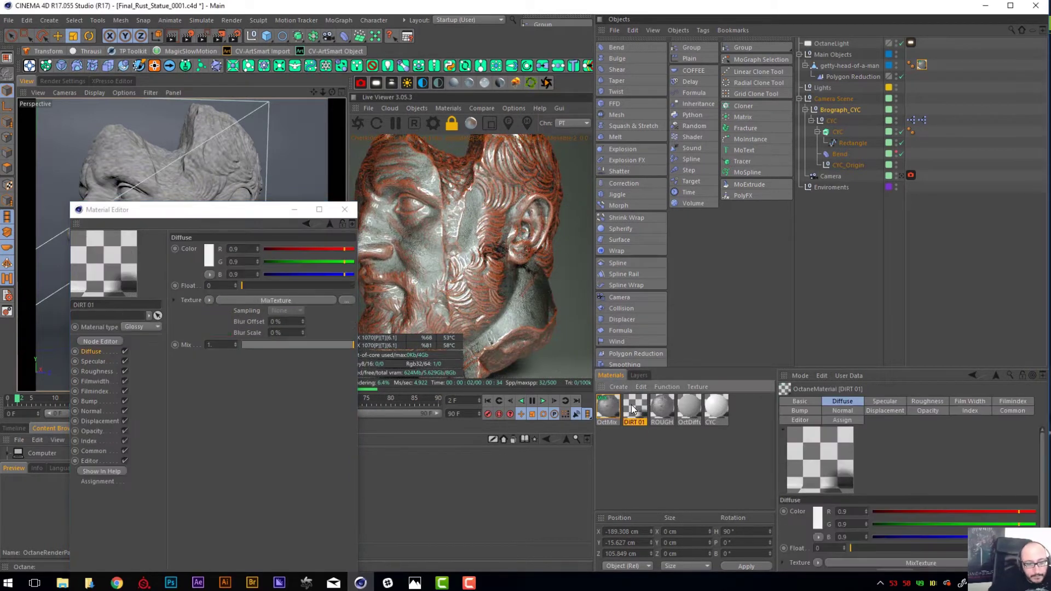
{"action": "left_click", "coordinate": [240, 301]}
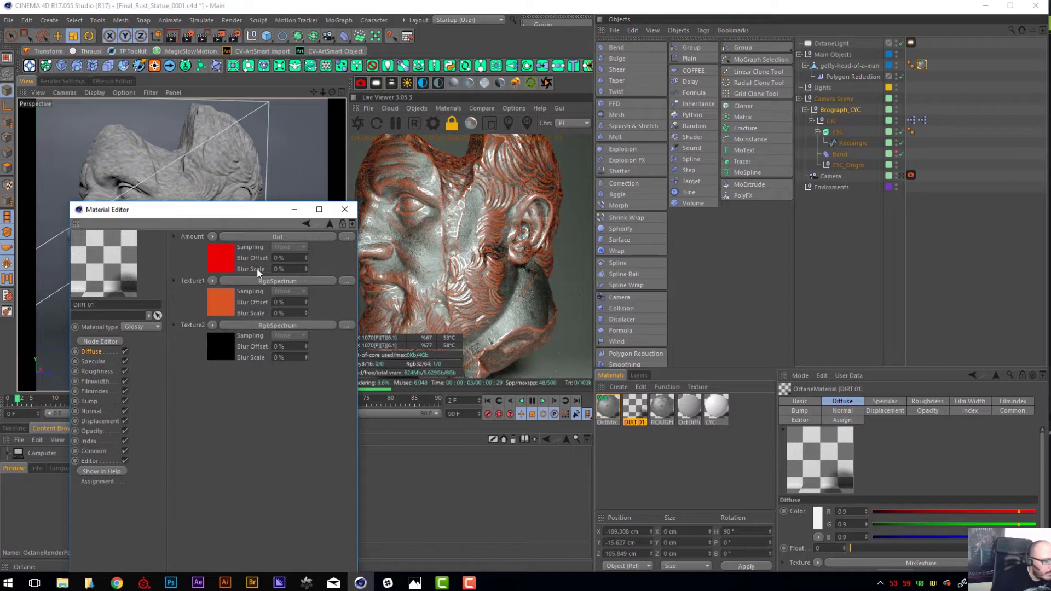
{"action": "left_click", "coordinate": [261, 235]}
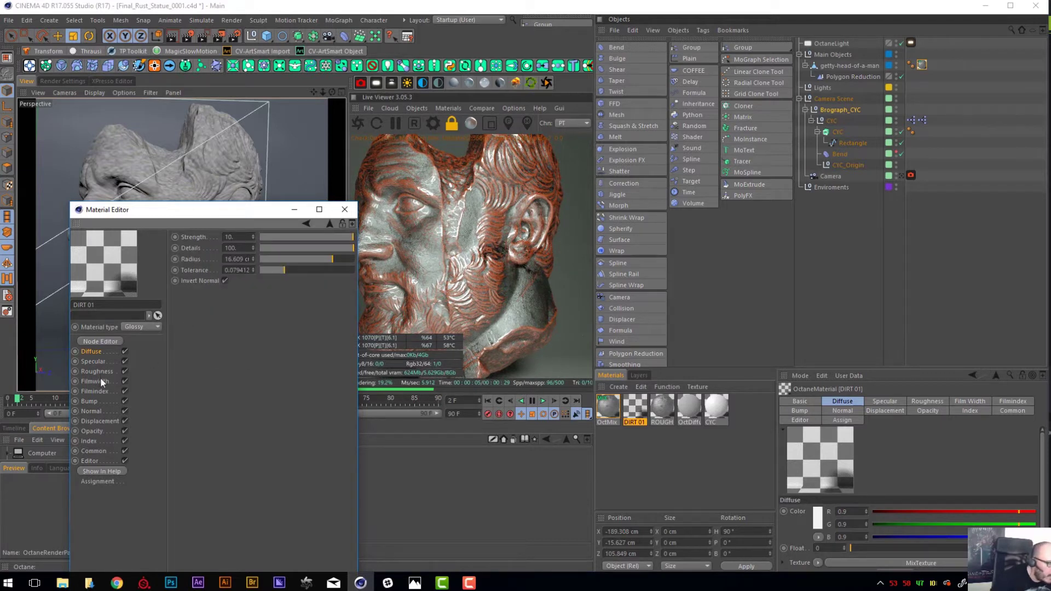
{"action": "left_click", "coordinate": [98, 432]}
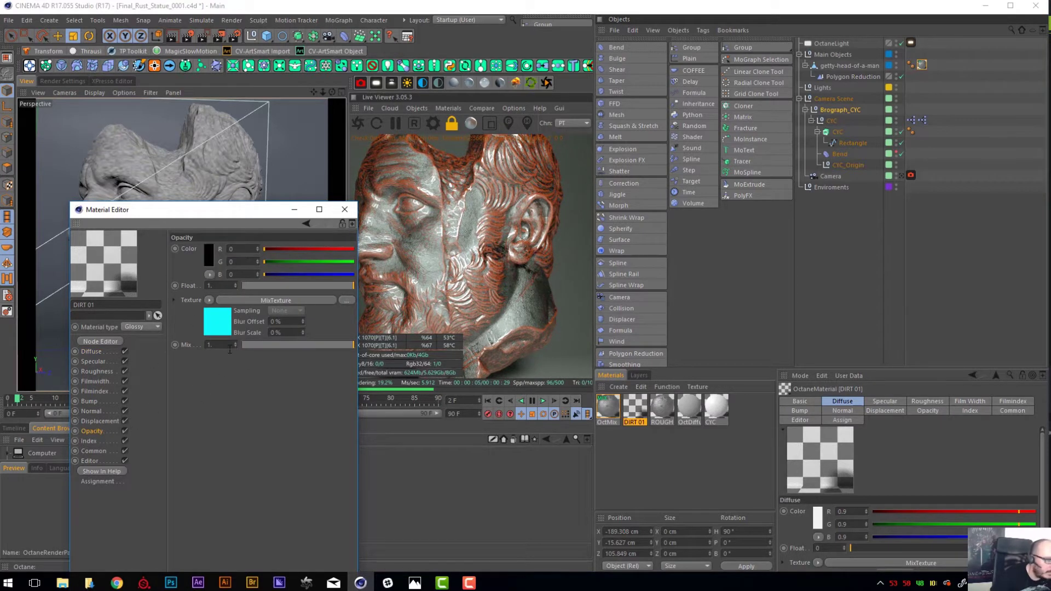
{"action": "double_click", "coordinate": [611, 410]}
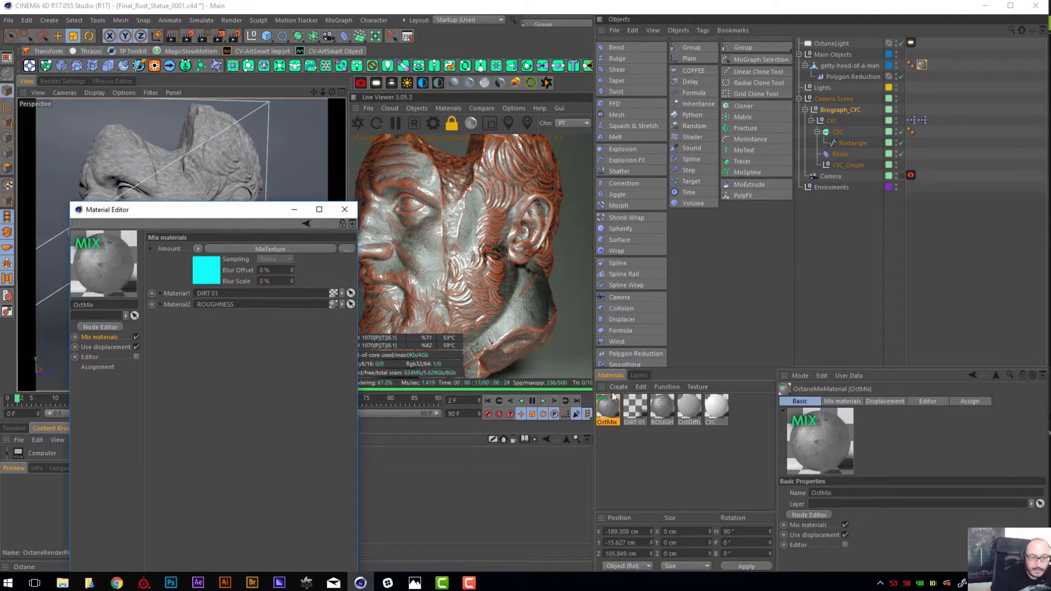
- Set the Texture1 colour of DIRT 01's diffuse mix to a near-black grey with S 0% and V 10%
{"action": "left_click", "coordinate": [636, 407]}
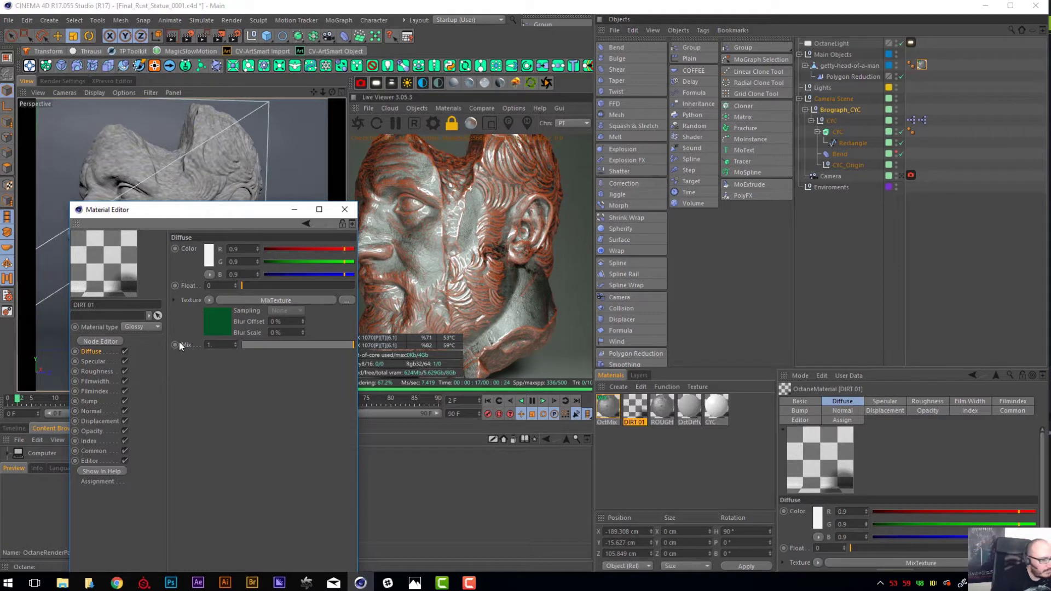
{"action": "left_click", "coordinate": [259, 301]}
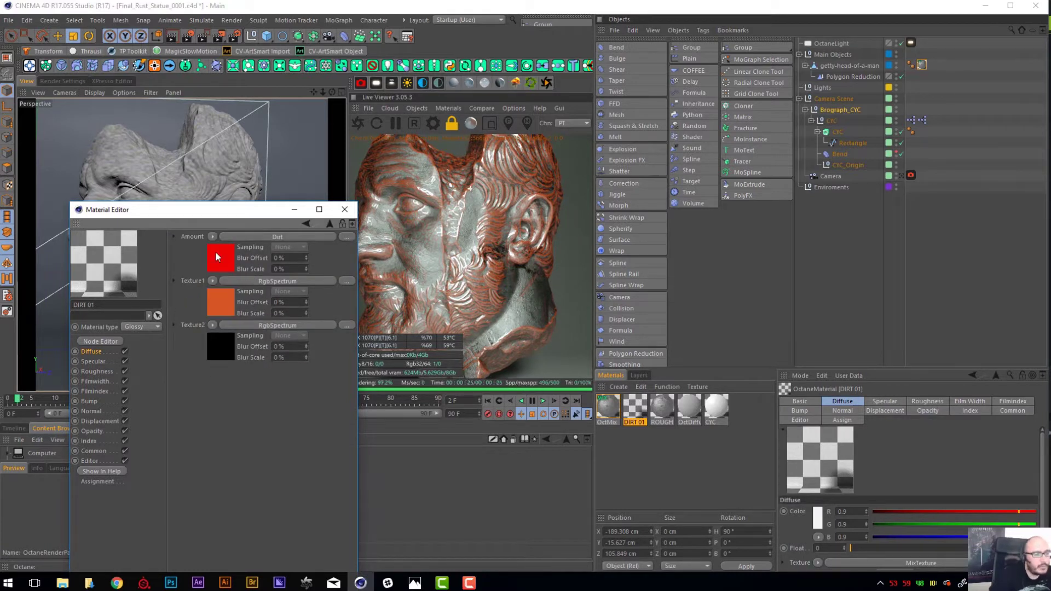
{"action": "left_click", "coordinate": [249, 280]}
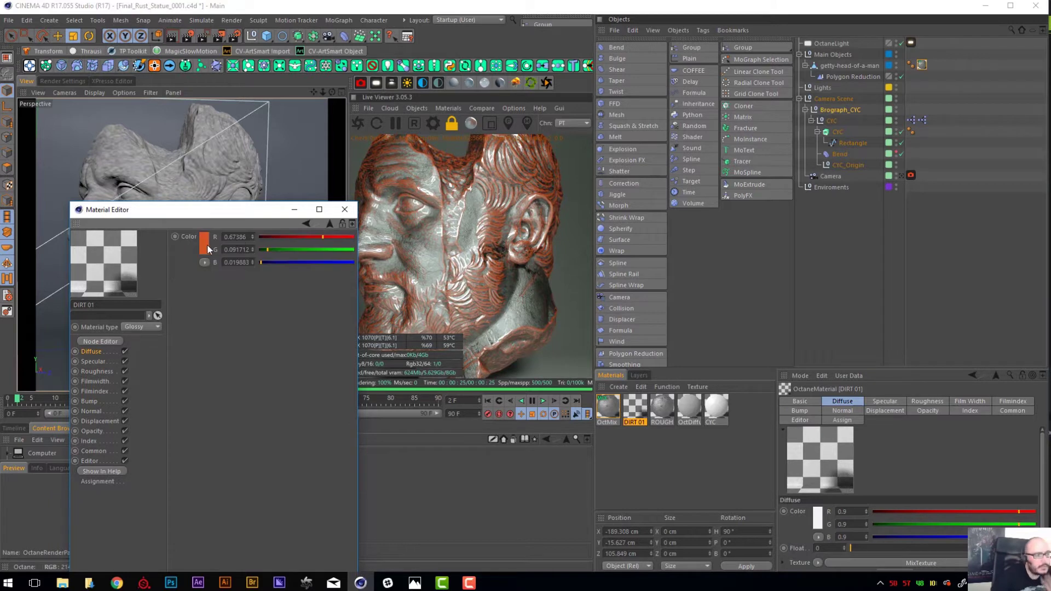
{"action": "left_click", "coordinate": [206, 247]}
{"action": "left_click_drag", "start_coordinate": [182, 256], "coordinate": [174, 257]}
{"action": "left_click", "coordinate": [194, 268]}
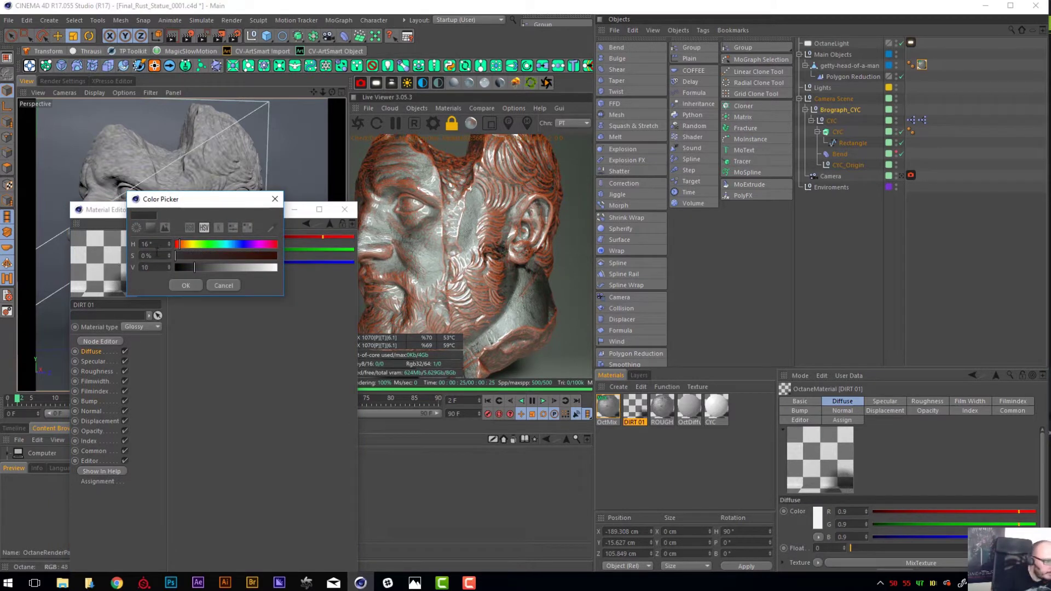
{"action": "left_click", "coordinate": [184, 284]}
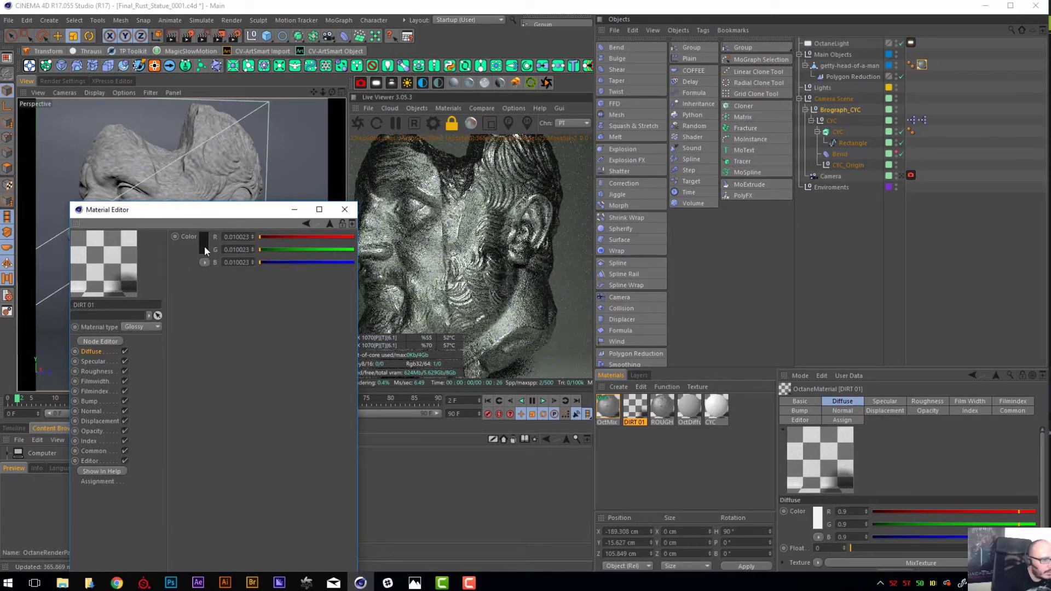
- Set the Texture2 colour of DIRT 01's diffuse mix to the same near-black grey as Texture1, about 0.010 for R, G and B
{"action": "left_click", "coordinate": [205, 247]}
{"action": "left_click", "coordinate": [219, 284]}
{"action": "left_click", "coordinate": [307, 223]}
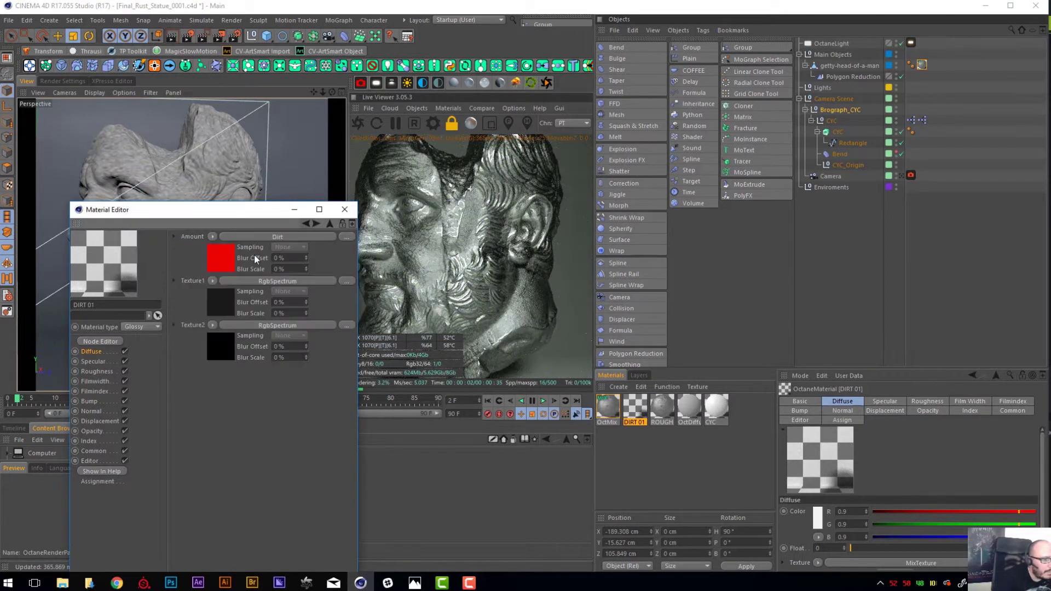
{"action": "left_click", "coordinate": [222, 343]}
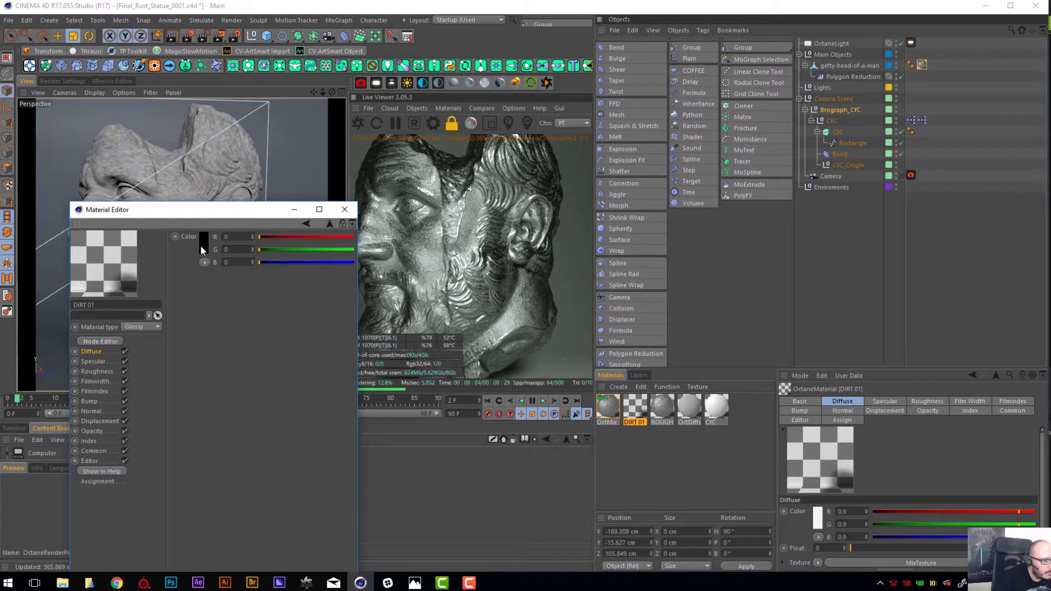
{"action": "left_click", "coordinate": [203, 246]}
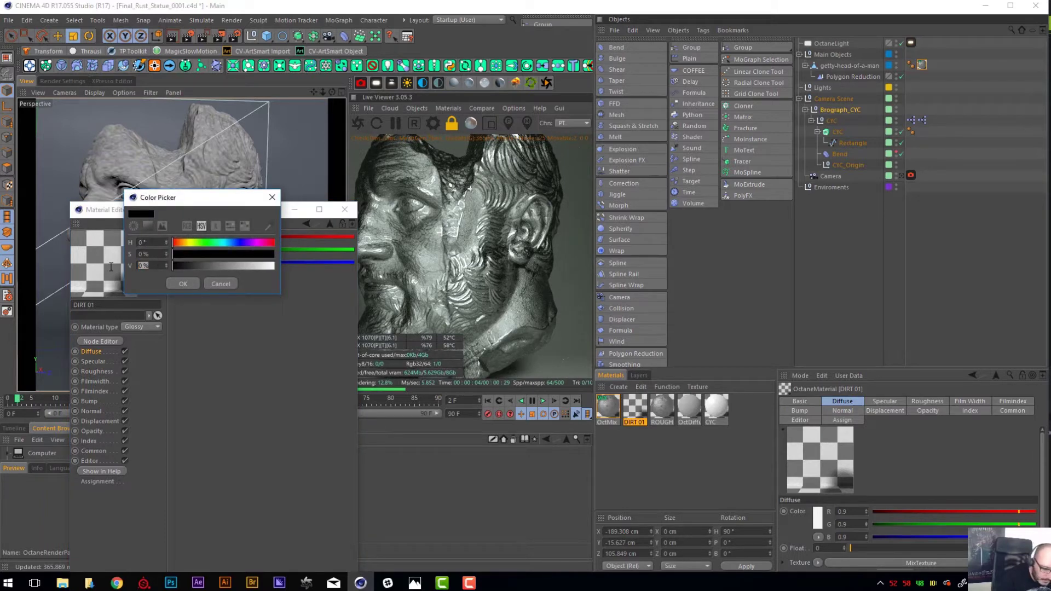
{"action": "left_click", "coordinate": [191, 284]}
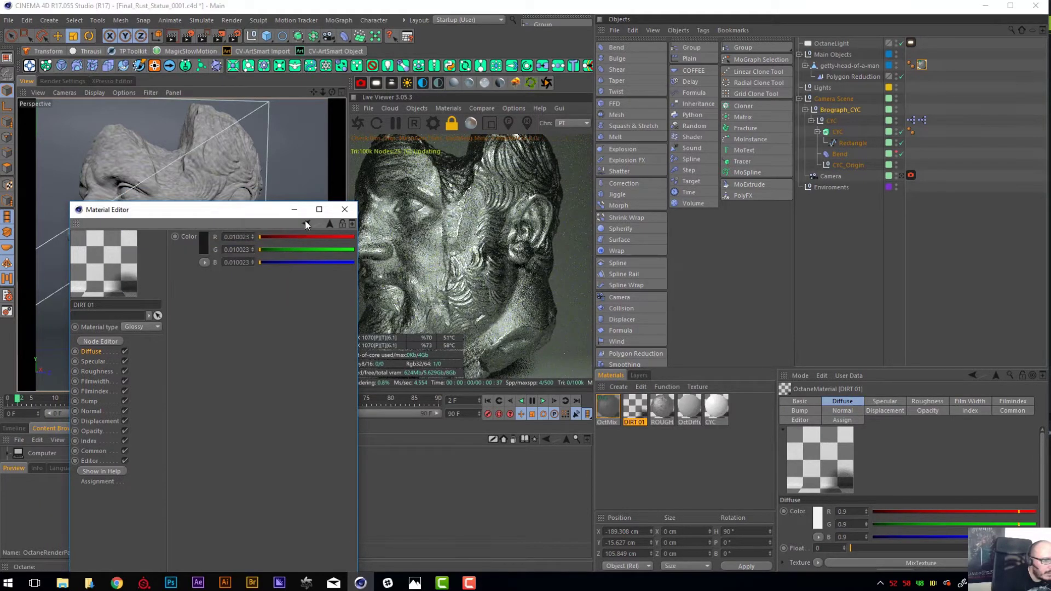
{"action": "left_click", "coordinate": [305, 223]}
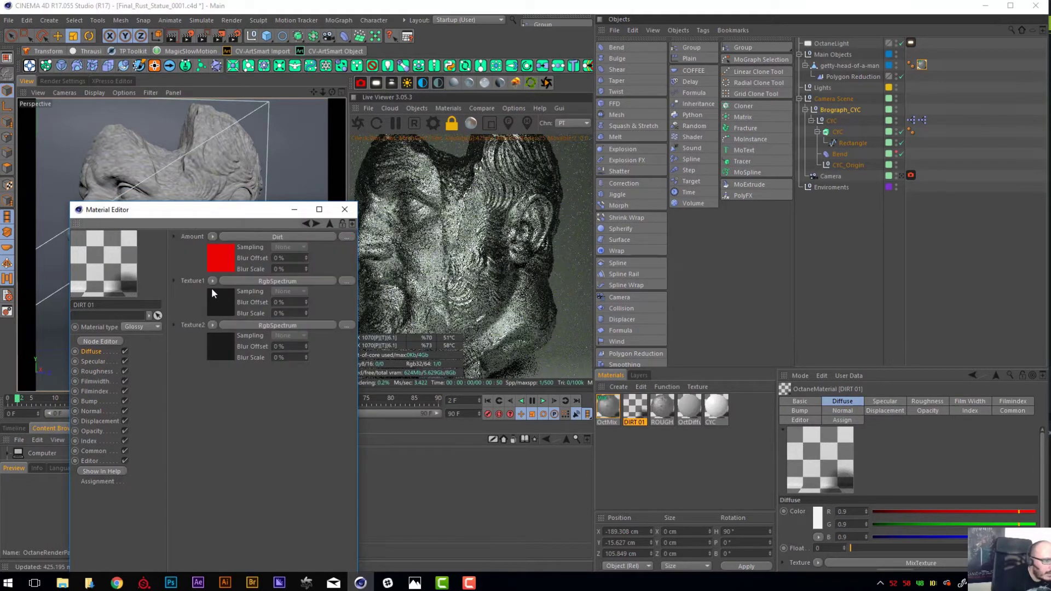
{"action": "left_click", "coordinate": [308, 223]}
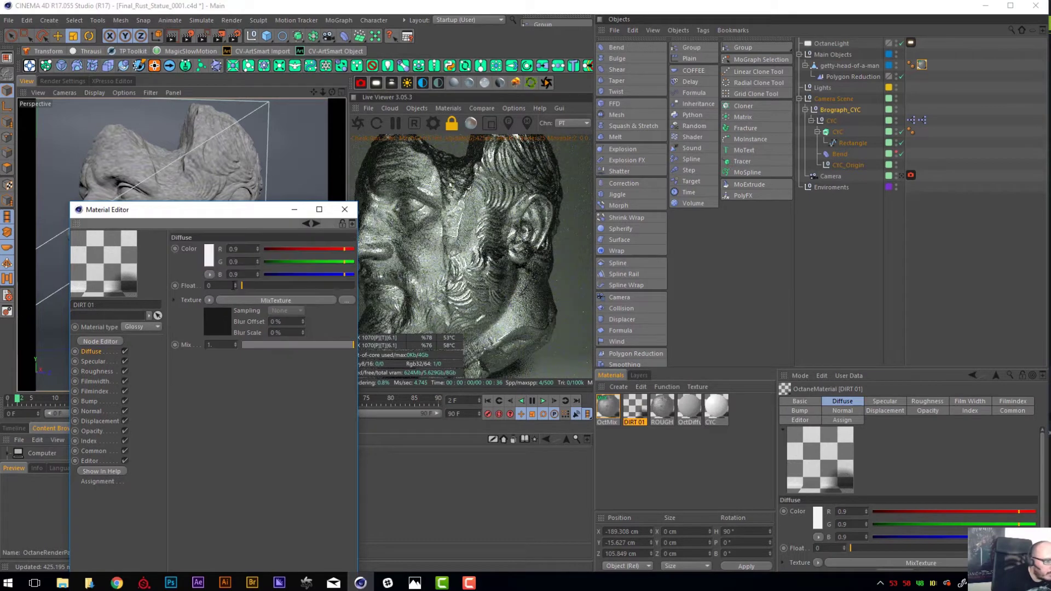
- Open the MixTexture in DIRT 01's specular channel
{"action": "left_click", "coordinate": [103, 361]}
{"action": "left_click_drag", "start_coordinate": [233, 304], "coordinate": [232, 305]}
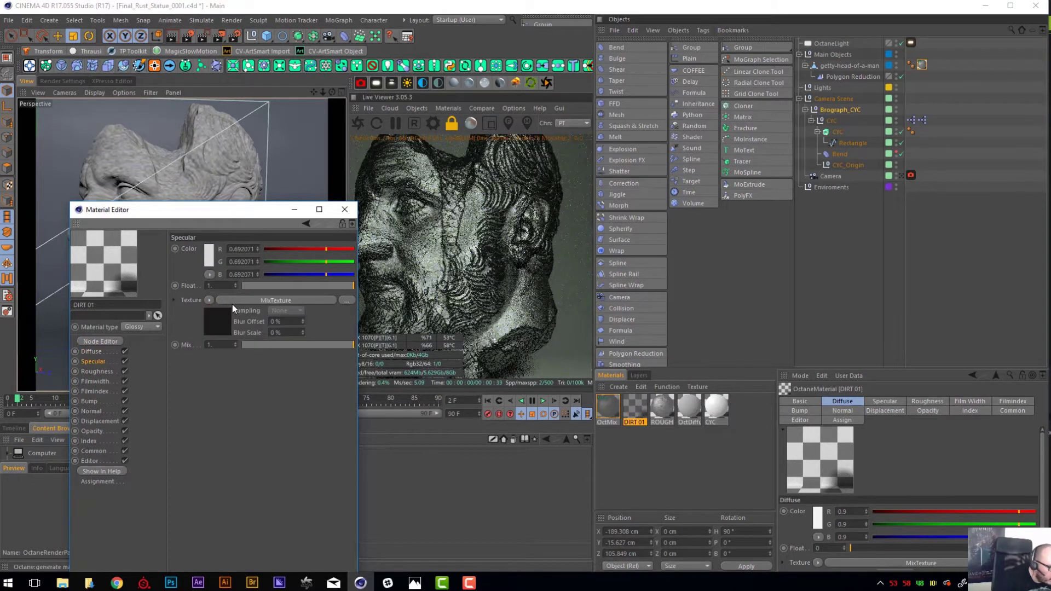
- Set the Texture2 colour in DIRT 01's specular mix texture to white, with R, G and B at 1
{"action": "left_click", "coordinate": [253, 300]}
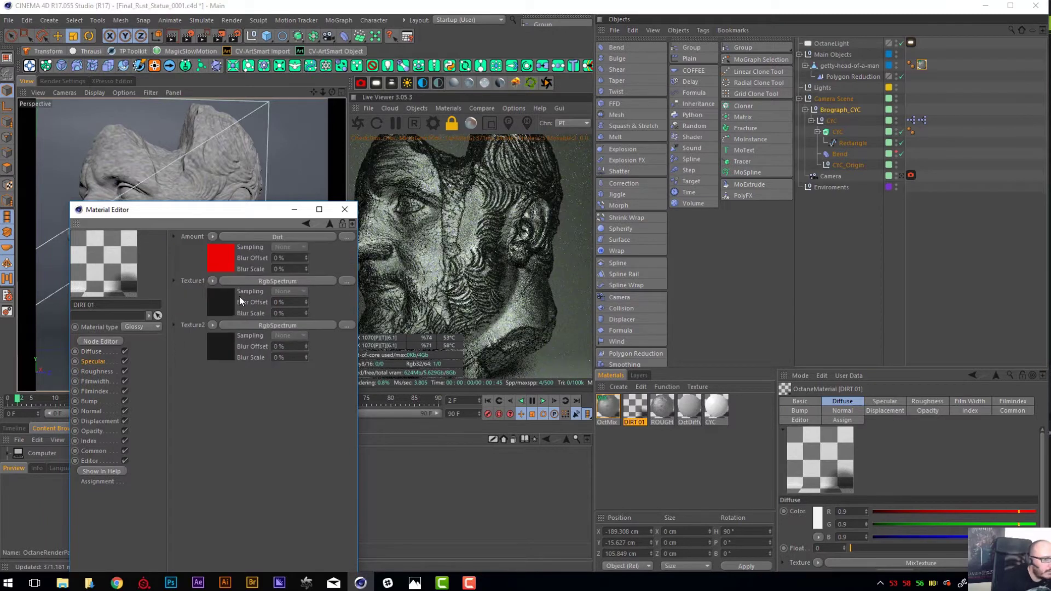
{"action": "left_click", "coordinate": [251, 324]}
{"action": "left_click_drag", "start_coordinate": [296, 237], "coordinate": [369, 262]}
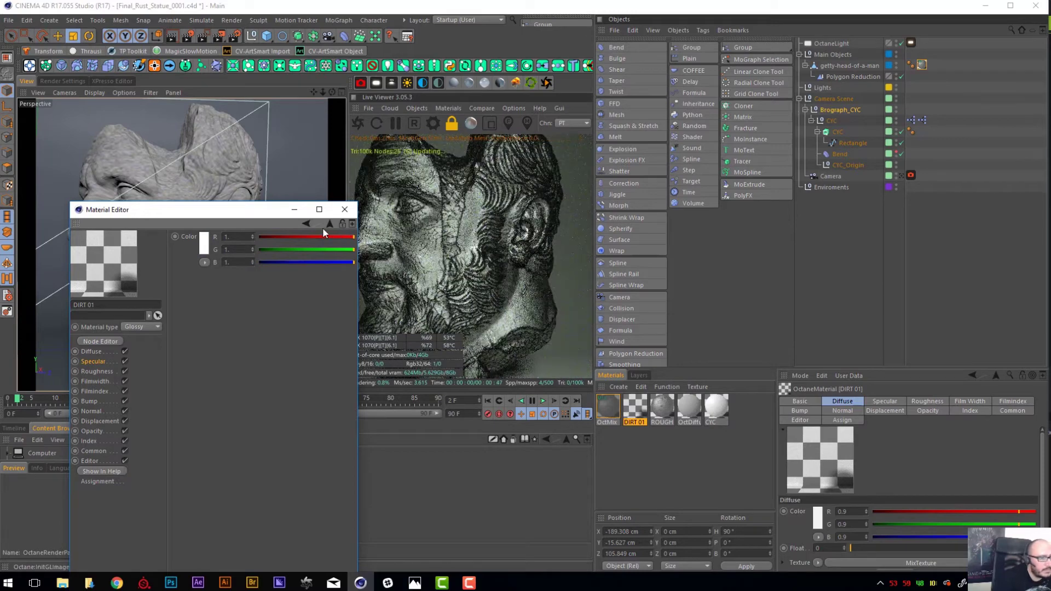
- Try yellow, light grey and dusty red tints for Texture1 in DIRT 01's specular mix texture
{"action": "left_click", "coordinate": [306, 224]}
{"action": "left_click", "coordinate": [271, 281]}
{"action": "left_click_drag", "start_coordinate": [277, 251], "coordinate": [317, 238]}
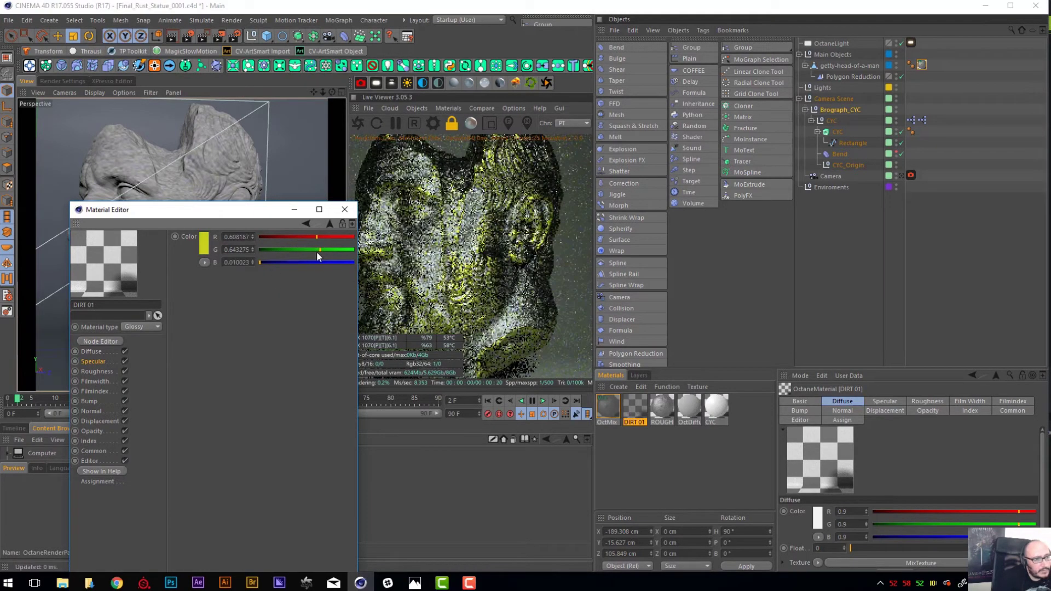
{"action": "left_click", "coordinate": [307, 262]}
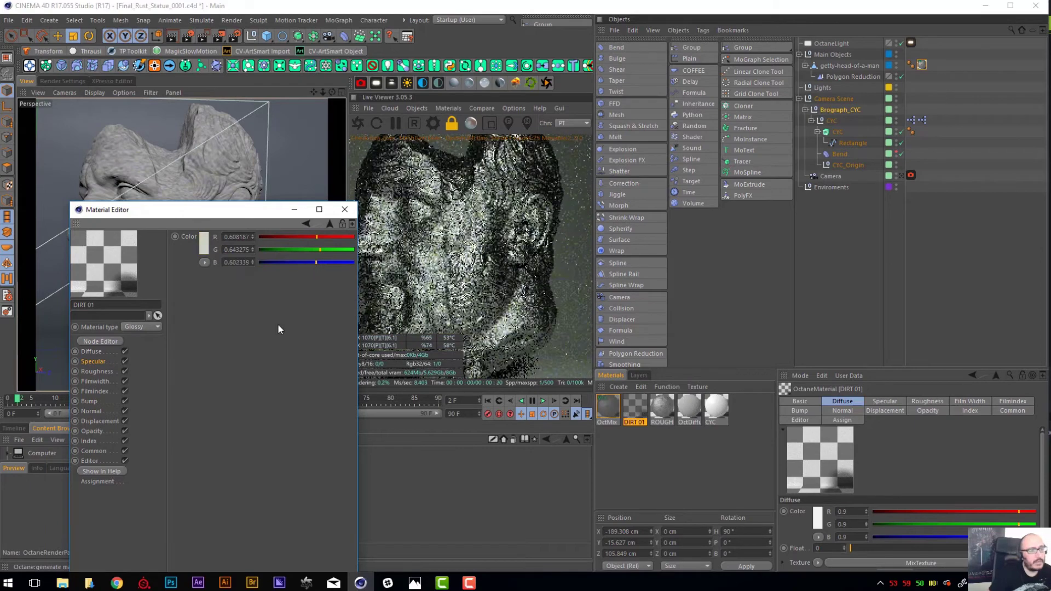
{"action": "left_click", "coordinate": [273, 263]}
{"action": "left_click", "coordinate": [275, 251]}
- Check the texture slots of DIRT 01's diffuse mix texture and return to the specular mix
{"action": "left_click", "coordinate": [93, 352]}
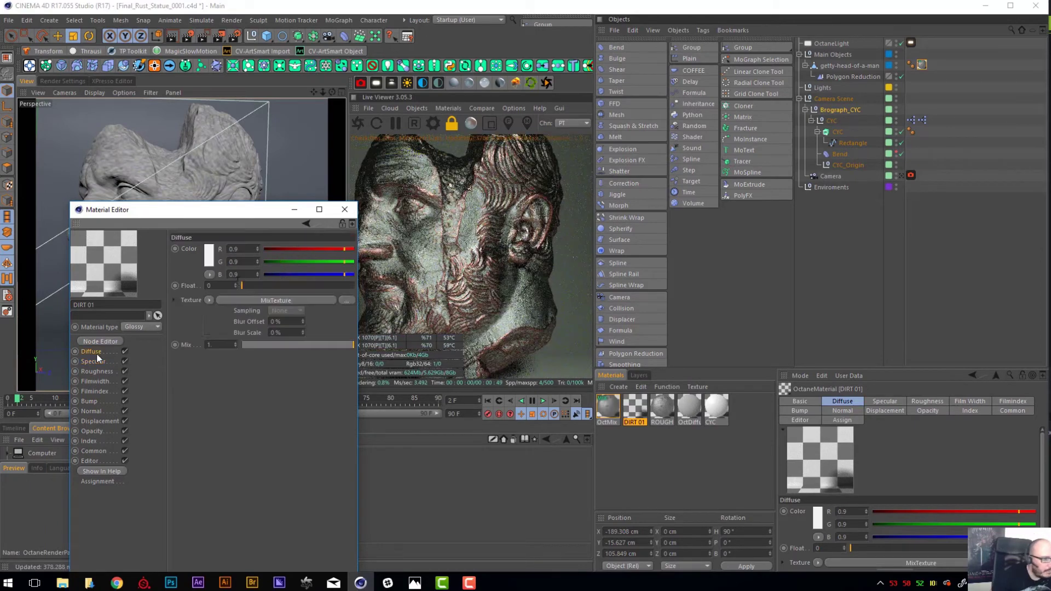
{"action": "left_click", "coordinate": [283, 300]}
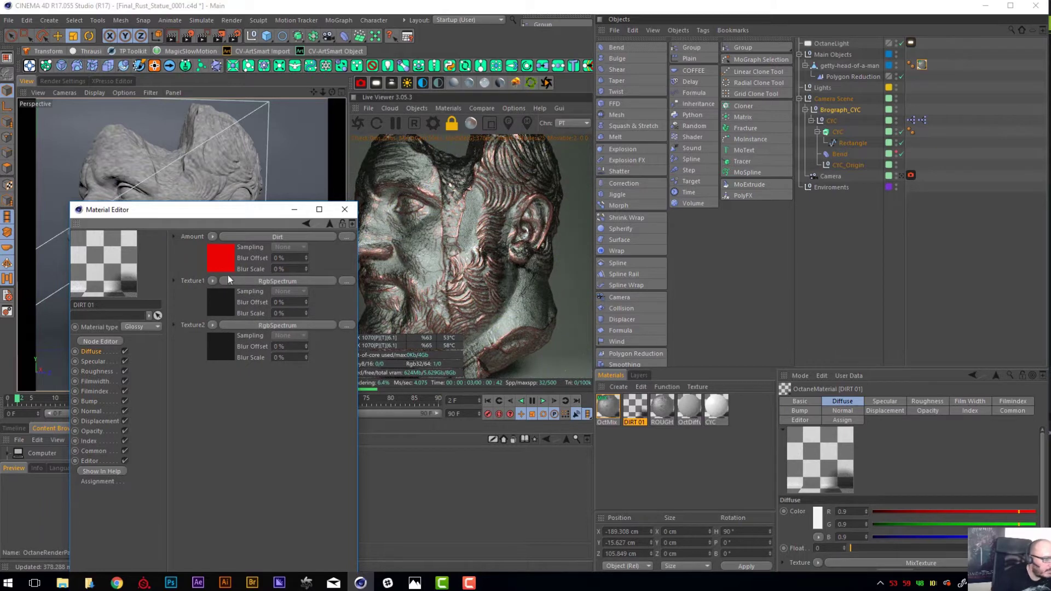
{"action": "left_click", "coordinate": [99, 360]}
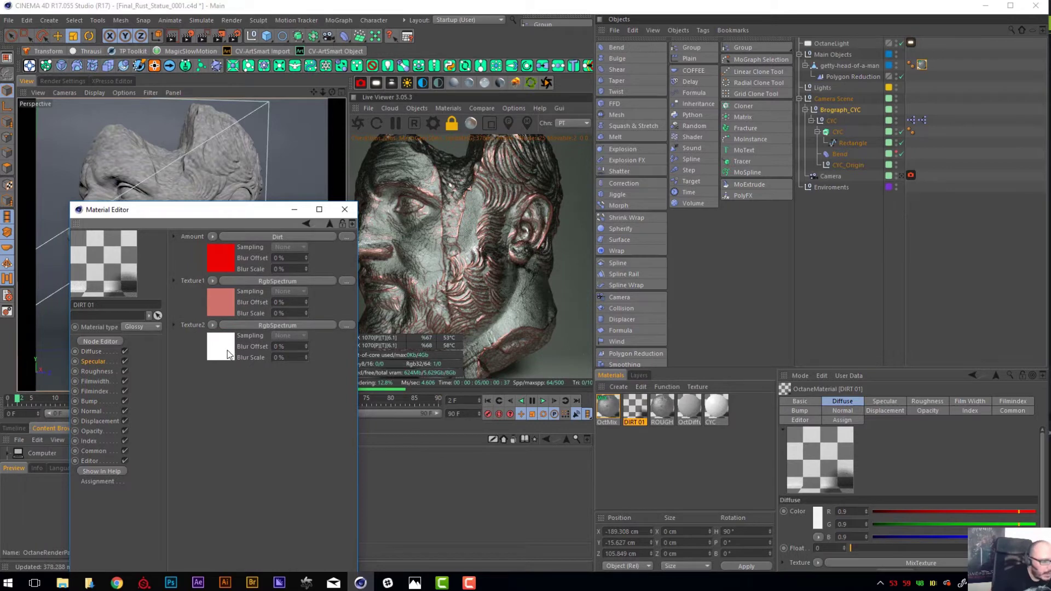
- Tint Texture1 of the specular mix lime green with R 0.608, G 0.877 and B 0.234
{"action": "left_click", "coordinate": [273, 279]}
{"action": "left_click", "coordinate": [342, 250]}
{"action": "left_click", "coordinate": [319, 262]}
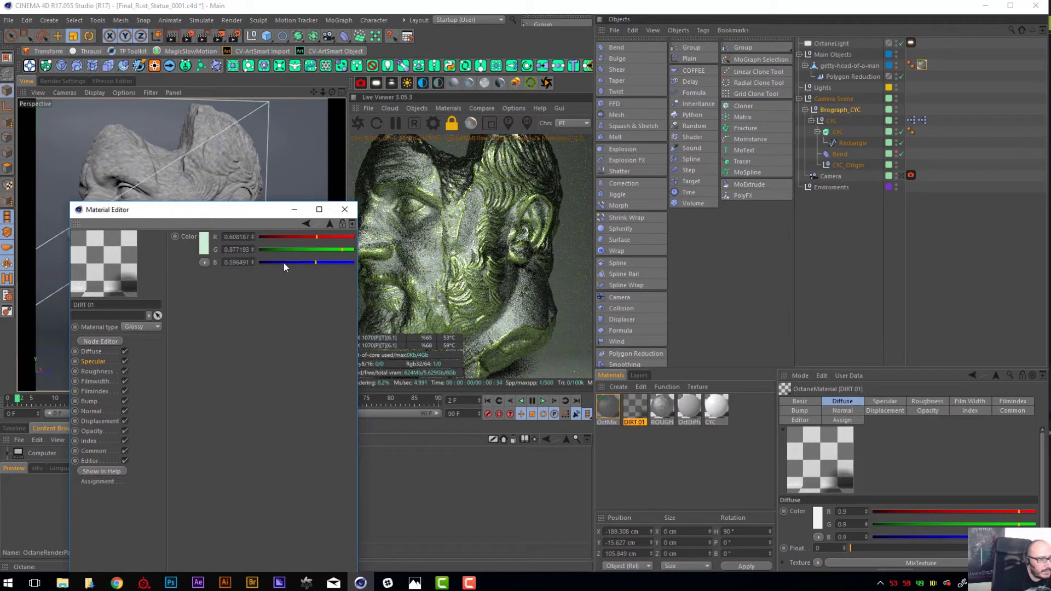
{"action": "left_click", "coordinate": [282, 263]}
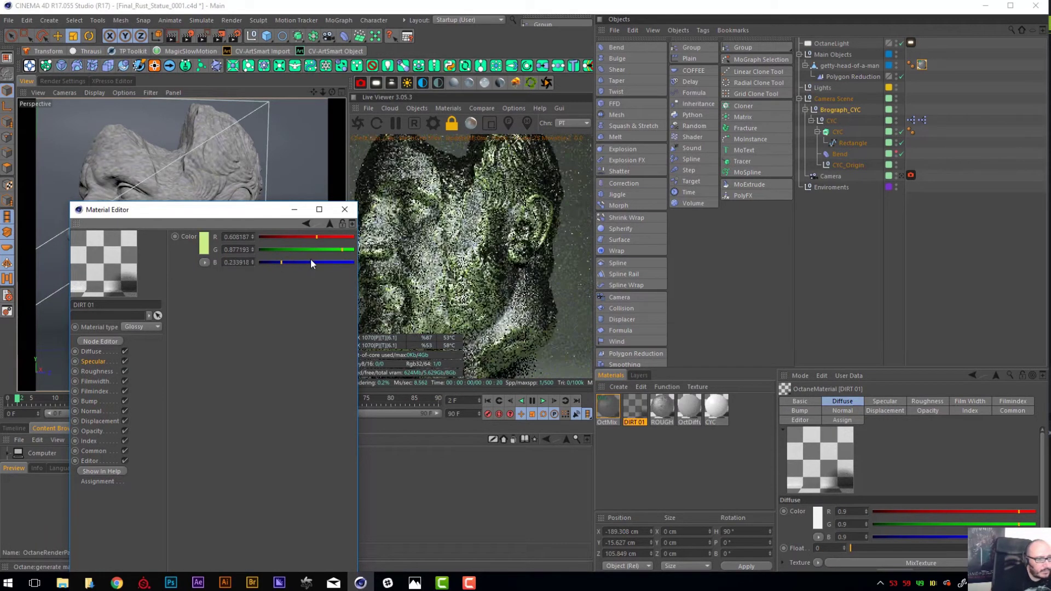
{"action": "left_click", "coordinate": [306, 224]}
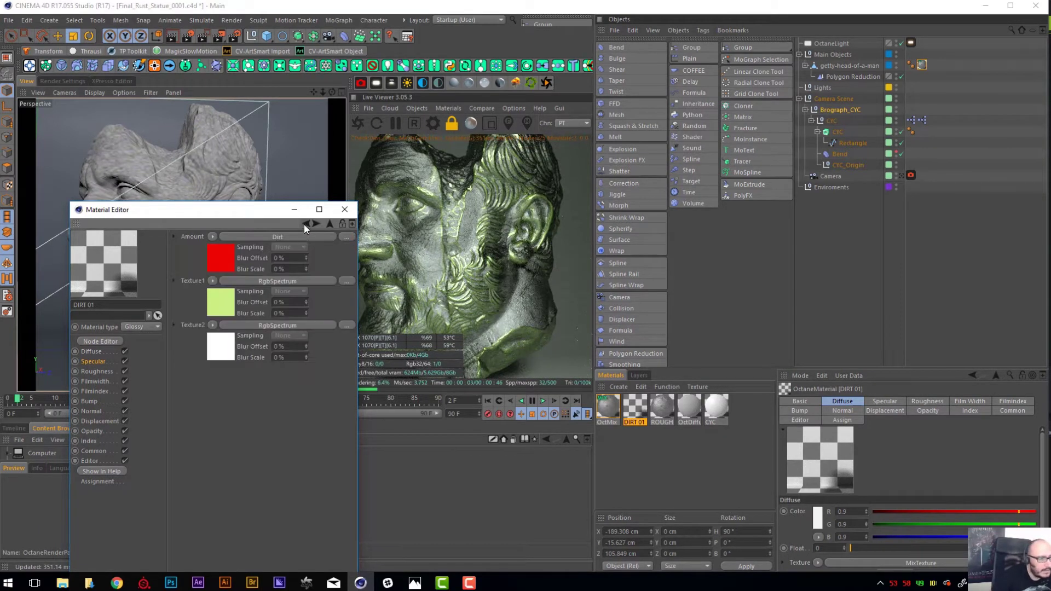
- Clear the mix texture from DIRT 01's specular channel and keep the channel's existing colour
{"action": "left_click", "coordinate": [306, 224]}
{"action": "left_click", "coordinate": [209, 300]}
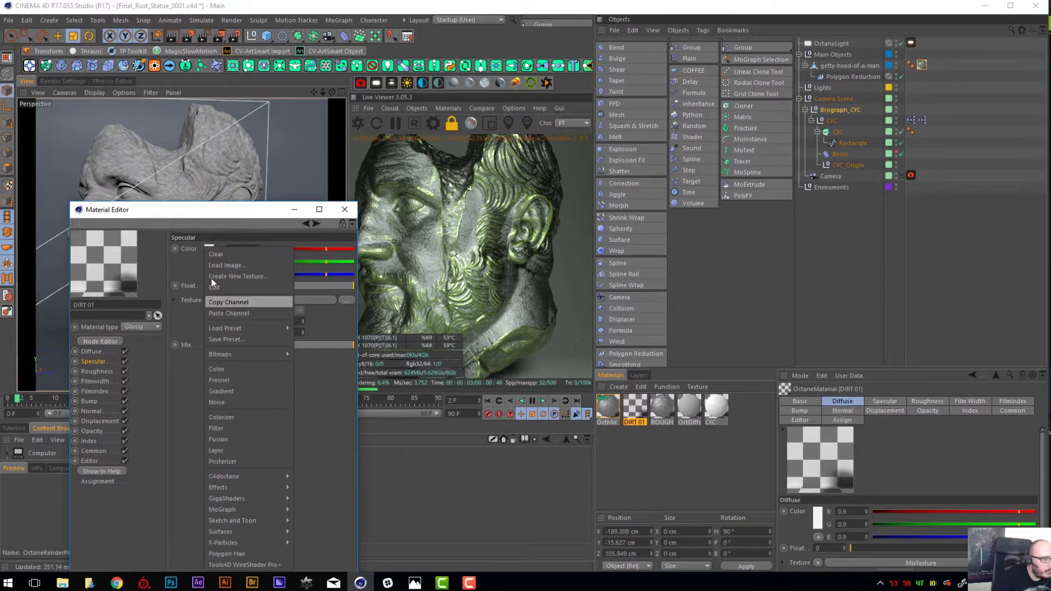
{"action": "left_click", "coordinate": [212, 255]}
{"action": "left_click", "coordinate": [209, 255]}
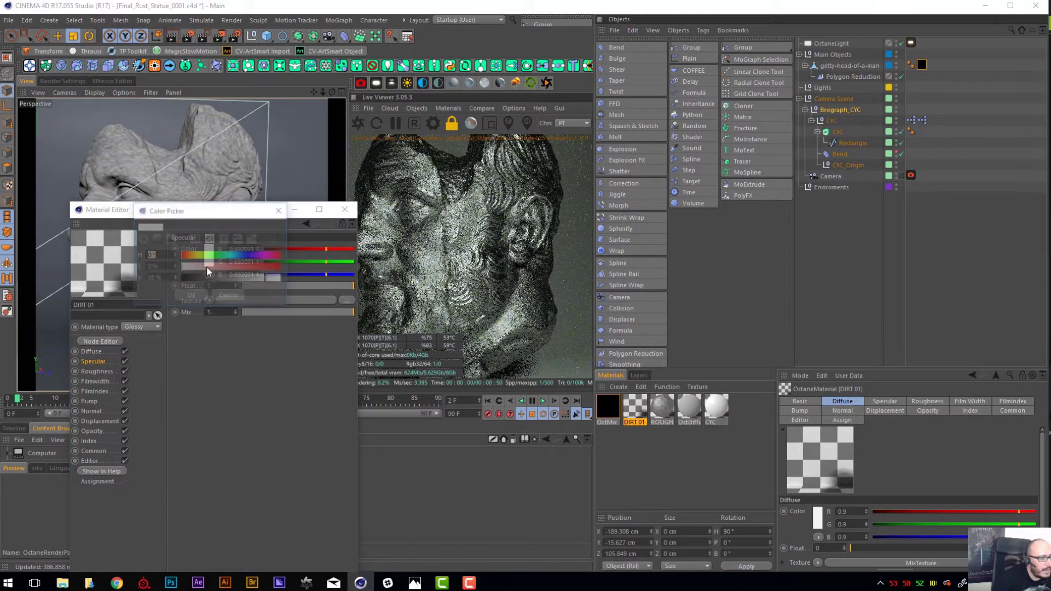
{"action": "left_click", "coordinate": [232, 298]}
- Recolour Texture1 in DIRT 01's diffuse mix to a pale grey-green with R 0.561, G 0.591 and B 0.462
{"action": "double_click", "coordinate": [638, 403]}
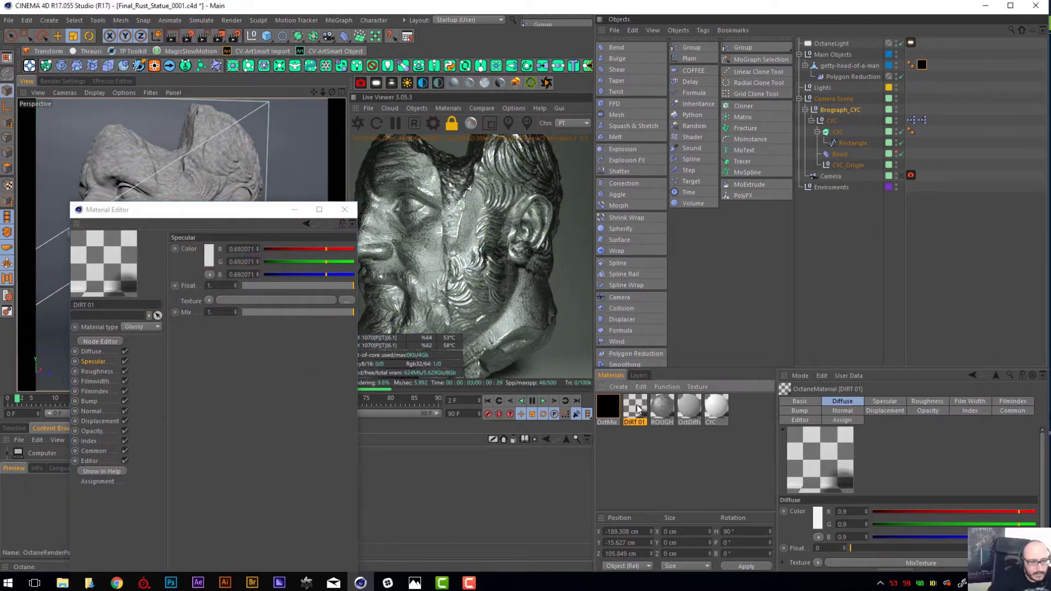
{"action": "left_click", "coordinate": [92, 352]}
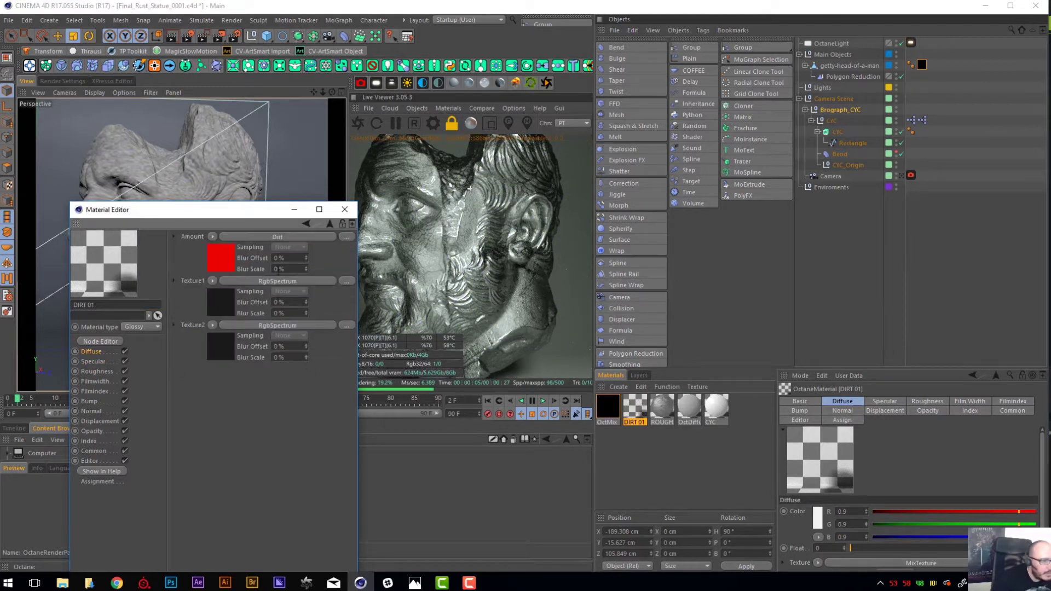
{"action": "left_click", "coordinate": [245, 283]}
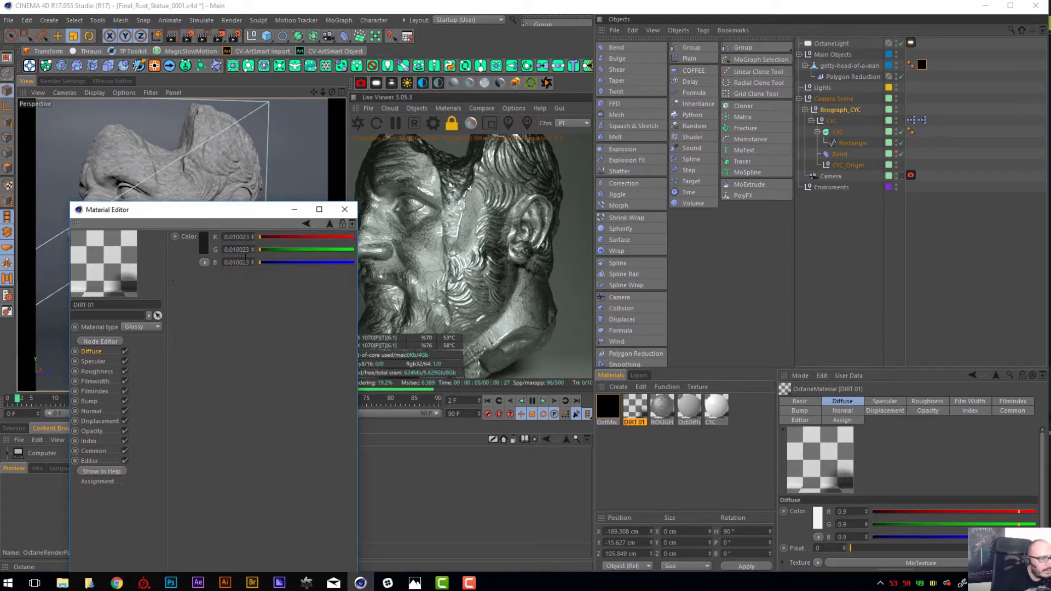
{"action": "left_click", "coordinate": [203, 247]}
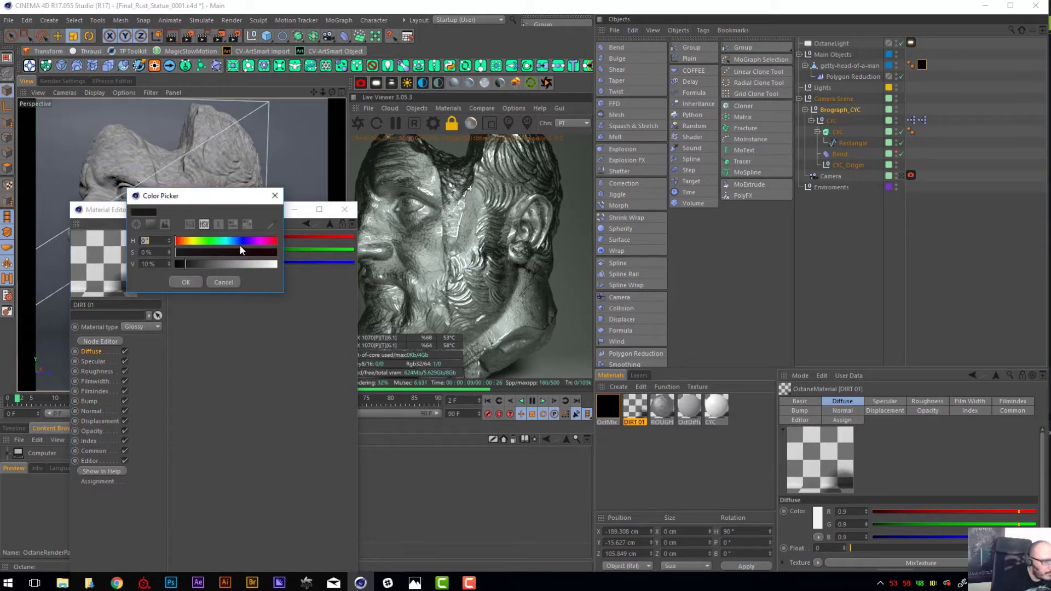
{"action": "left_click", "coordinate": [245, 244]}
{"action": "left_click", "coordinate": [246, 254]}
{"action": "left_click", "coordinate": [247, 266]}
{"action": "left_click_drag", "start_coordinate": [230, 254], "coordinate": [315, 250]}
{"action": "left_click", "coordinate": [188, 281]}
{"action": "left_click", "coordinate": [312, 237]}
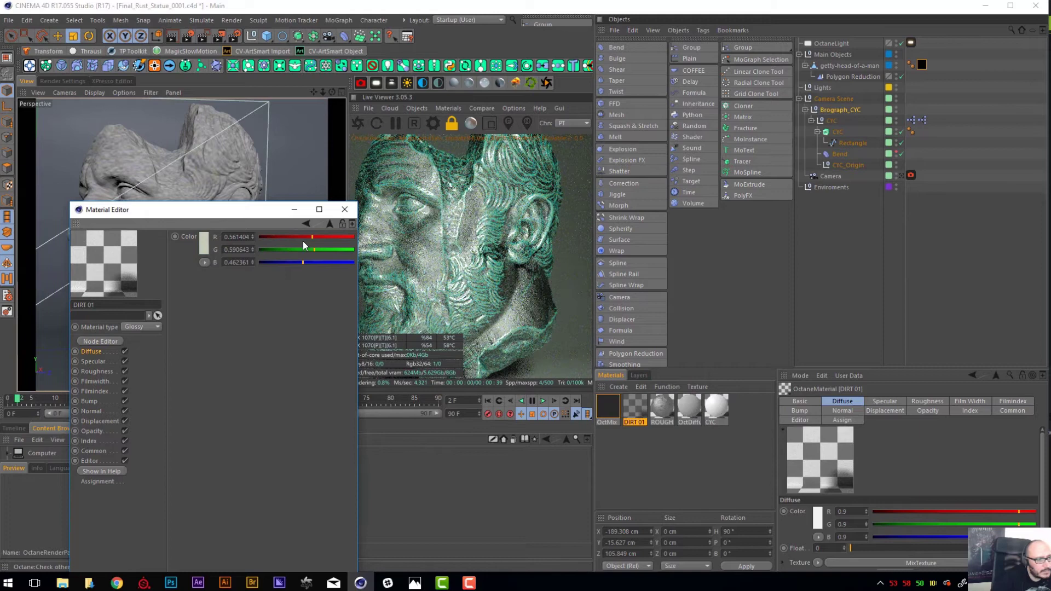
- Change Texture1 of the diffuse mix to rust orange with R 0.591, G 0.134 and B 0.022
{"action": "left_click", "coordinate": [206, 245]}
{"action": "left_click", "coordinate": [184, 244]}
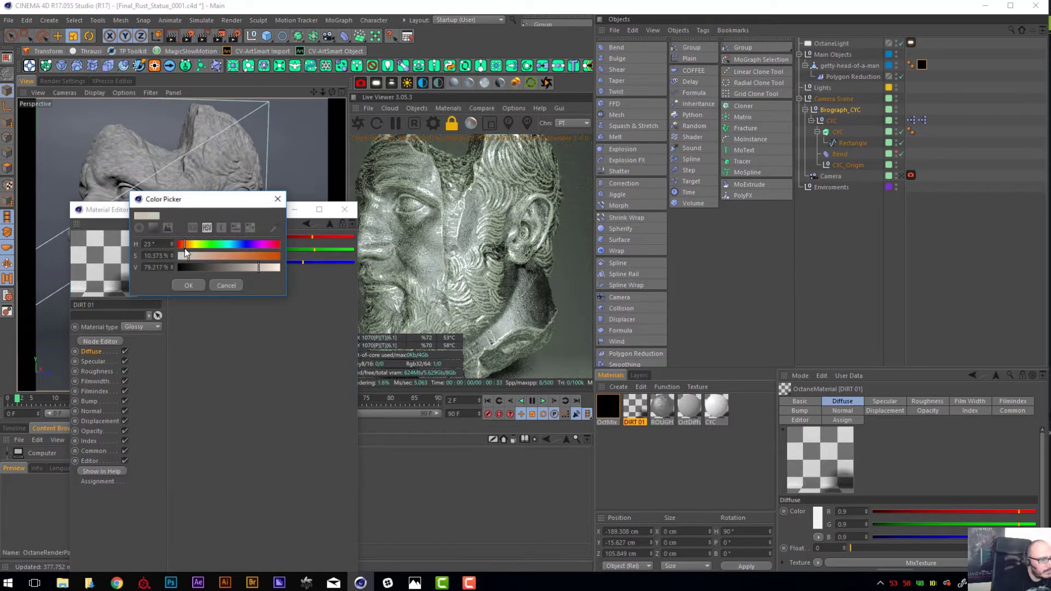
{"action": "left_click", "coordinate": [258, 257]}
{"action": "left_click", "coordinate": [188, 285]}
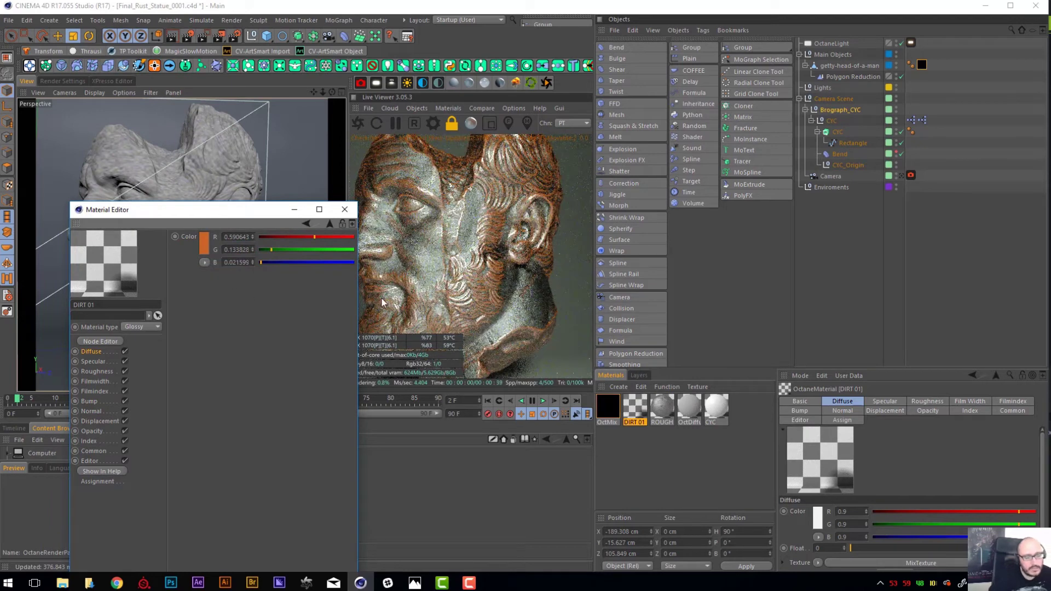
{"action": "left_click", "coordinate": [612, 408]}
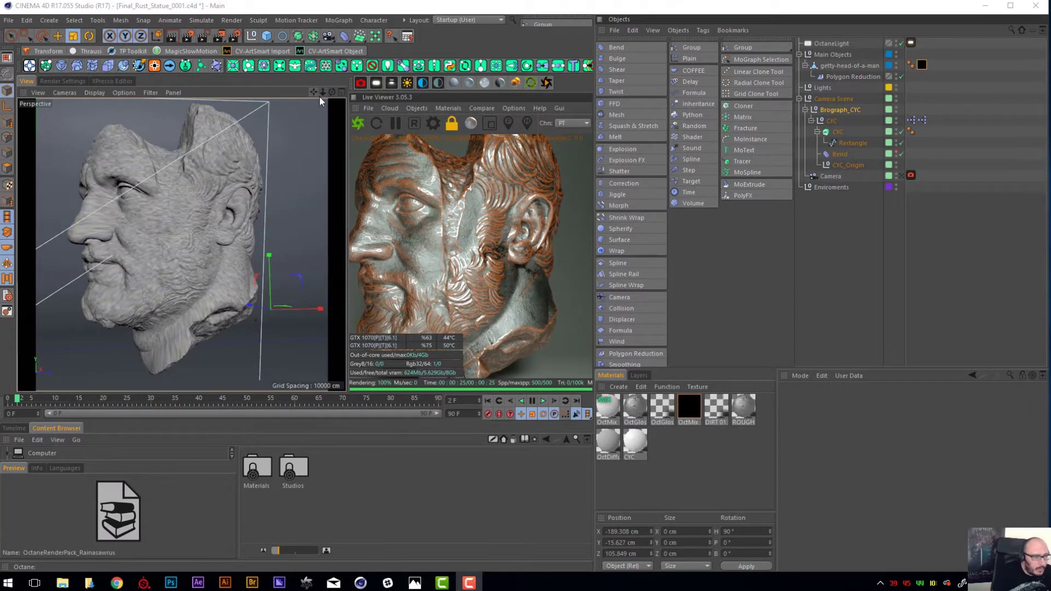
- Create a new Octane glossy material and apply it to the head, replacing its mix material
{"action": "left_click_drag", "start_coordinate": [313, 95], "coordinate": [272, 93]}
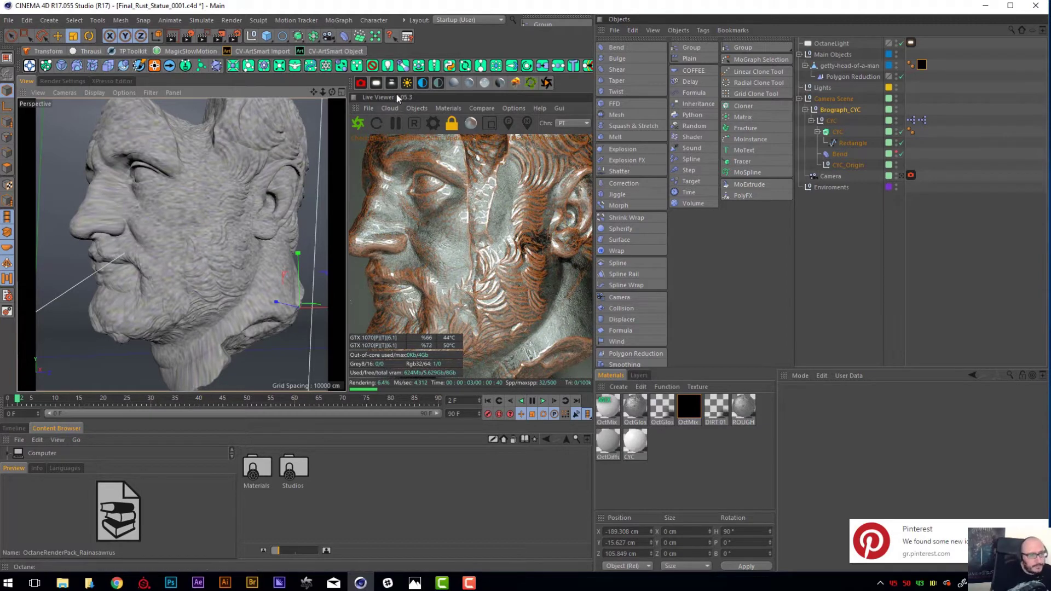
{"action": "left_click", "coordinate": [469, 85]}
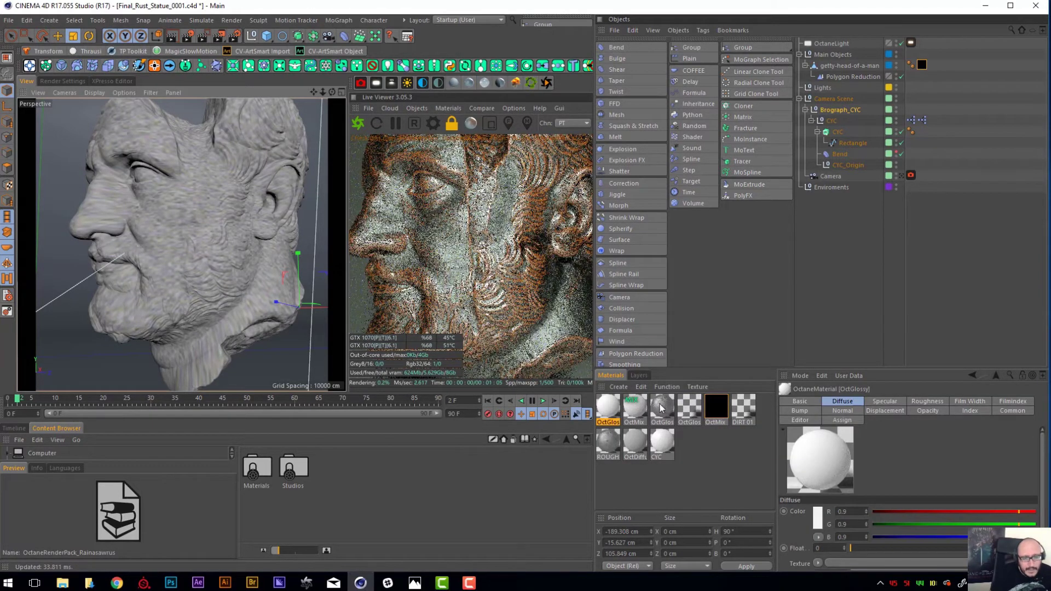
{"action": "left_click_drag", "start_coordinate": [610, 411], "coordinate": [792, 270]}
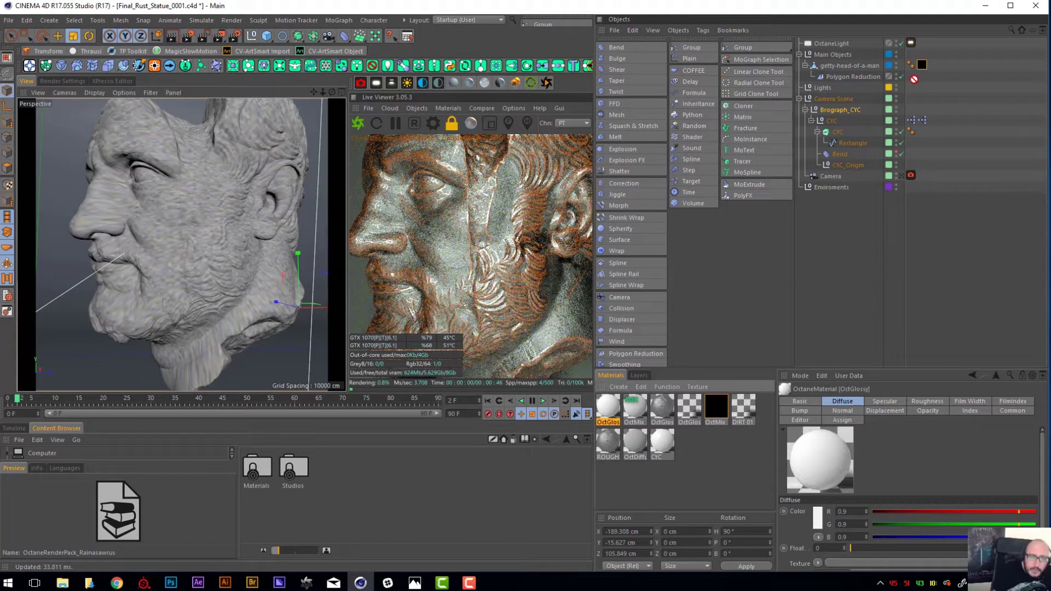
{"action": "left_click_drag", "start_coordinate": [922, 65], "coordinate": [921, 66]}
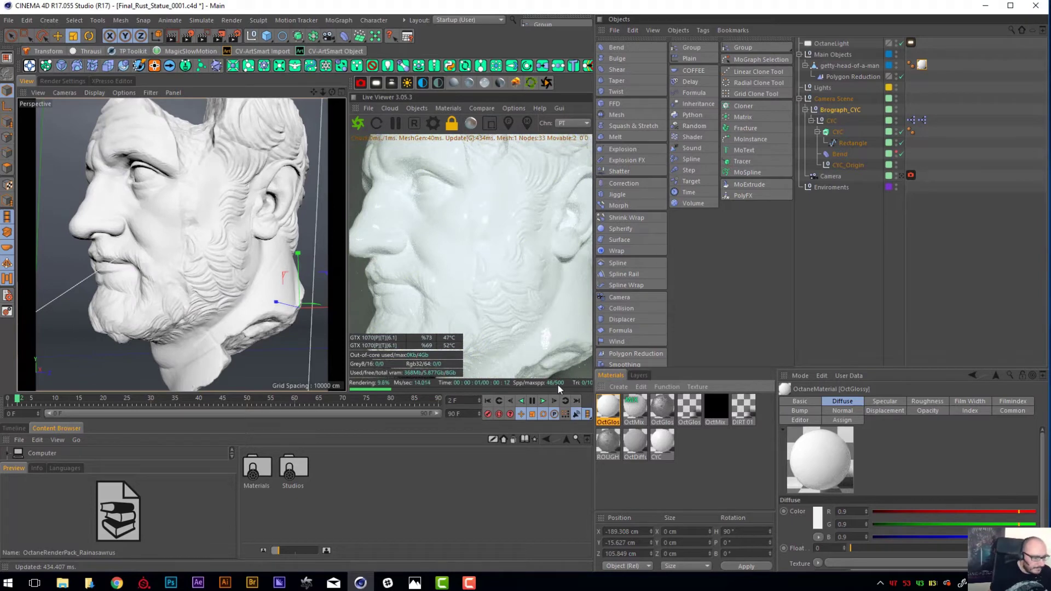
- Set the Index of the new glossy material to 3
{"action": "double_click", "coordinate": [608, 412]}
{"action": "left_click", "coordinate": [180, 302]}
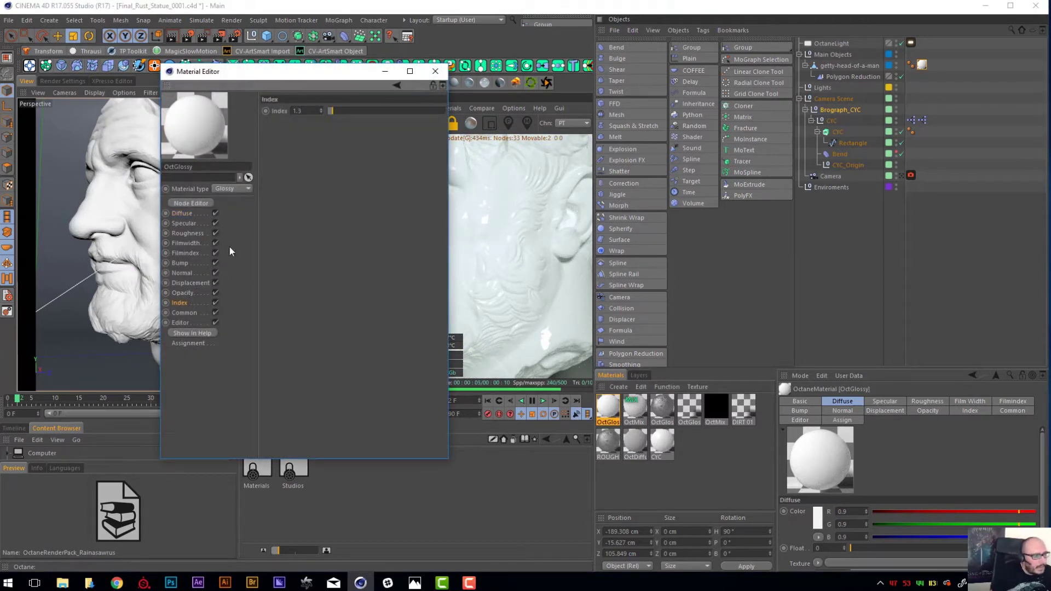
{"action": "type", "text": "3"}
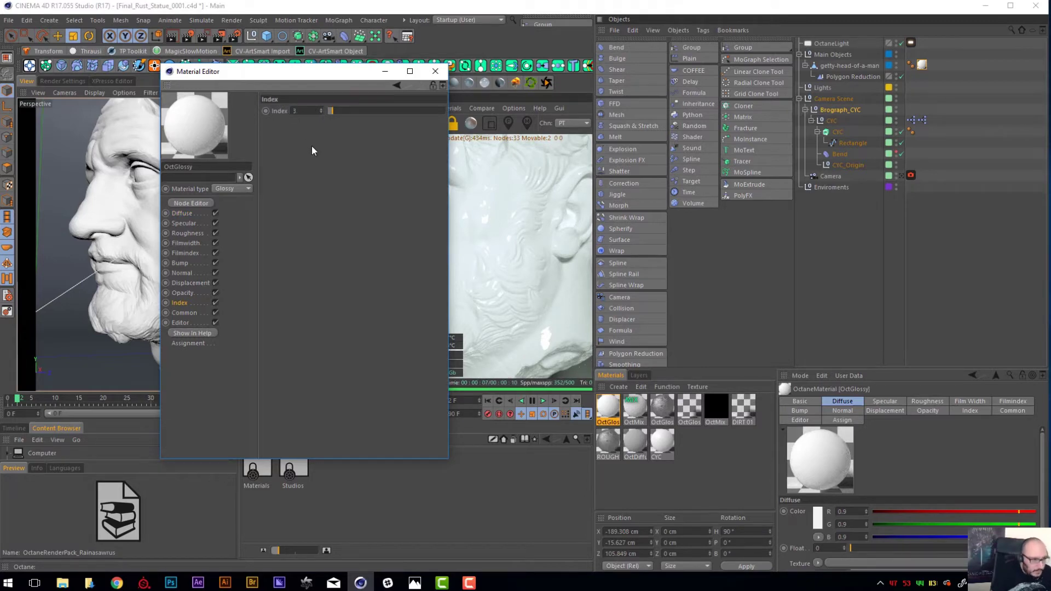
{"action": "key", "text": "Return"}
- Load a MixTexture into the new glossy material's diffuse texture
{"action": "left_click", "coordinate": [201, 212]}
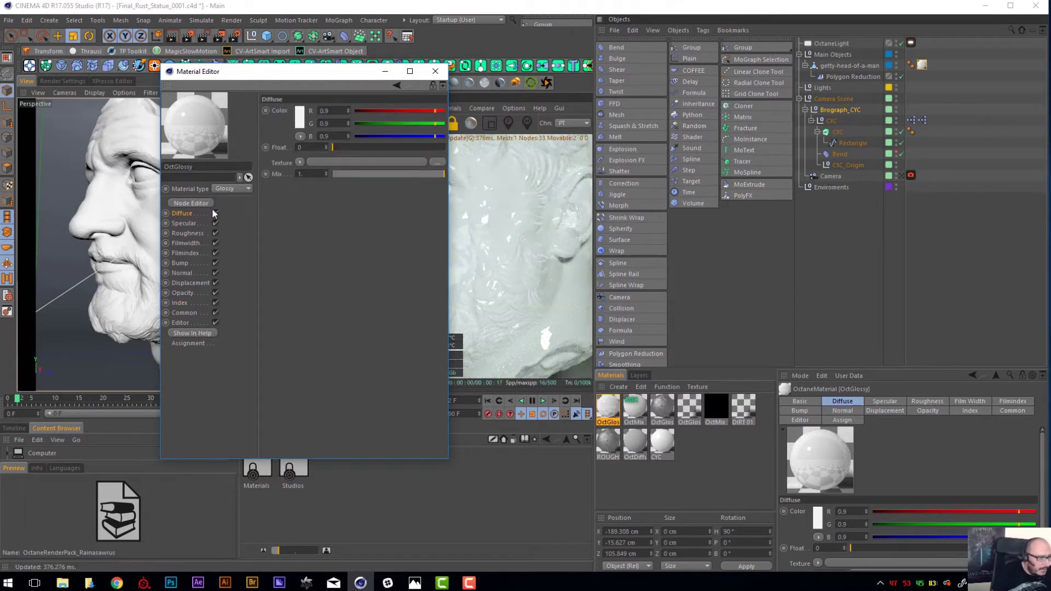
{"action": "left_click", "coordinate": [298, 162]}
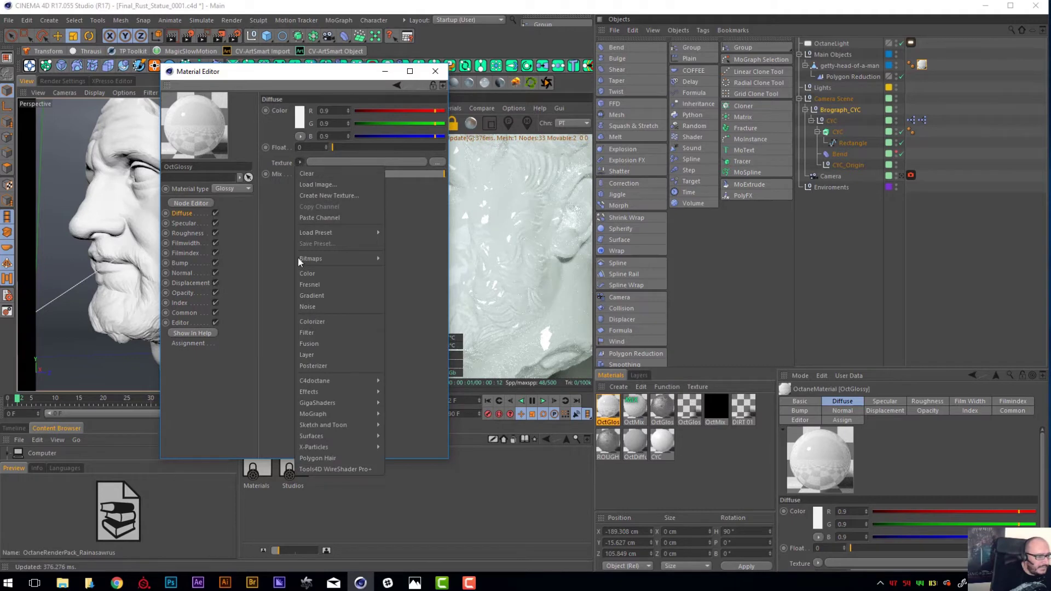
{"action": "mouse_move", "coordinate": [339, 381]}
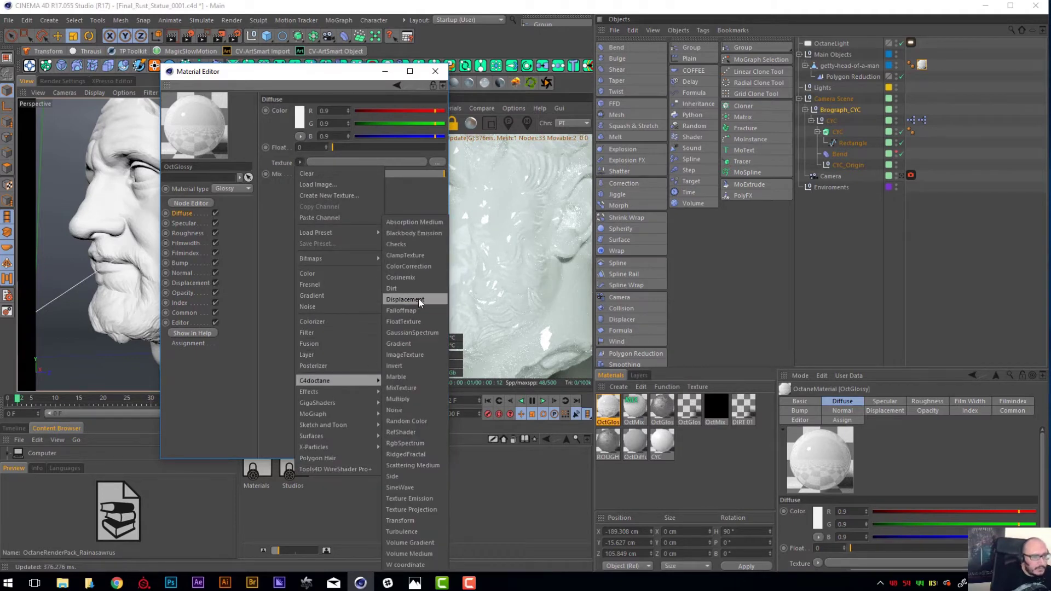
{"action": "left_click", "coordinate": [417, 388]}
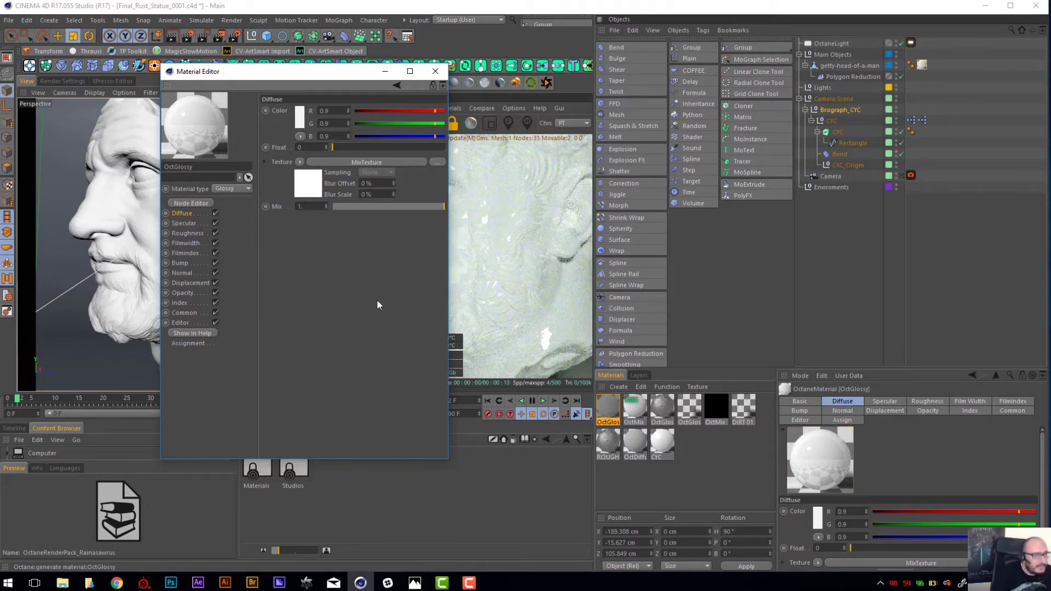
- Switch the diffuse mix's Amount to a texture and load an ImageTexture into it
{"action": "left_click", "coordinate": [327, 163]}
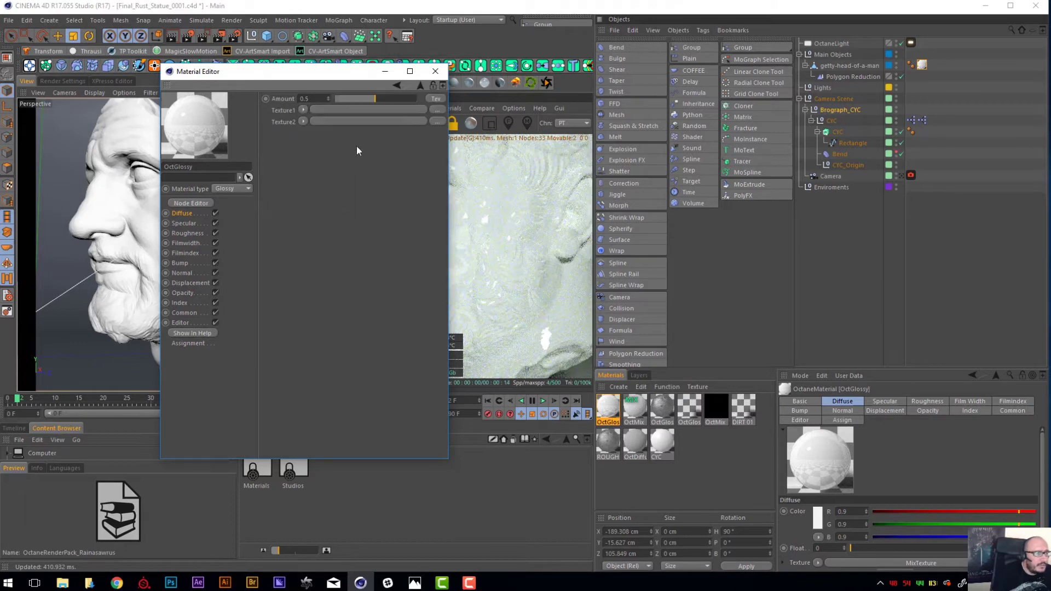
{"action": "left_click", "coordinate": [431, 100]}
{"action": "left_click", "coordinate": [302, 100]}
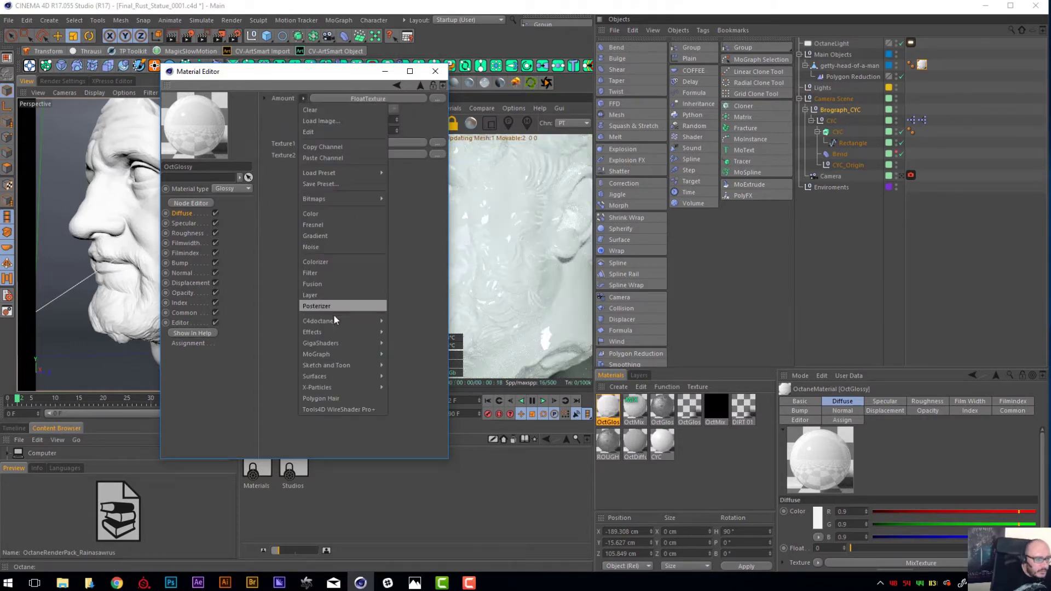
{"action": "mouse_move", "coordinate": [337, 323]}
{"action": "left_click", "coordinate": [419, 355]}
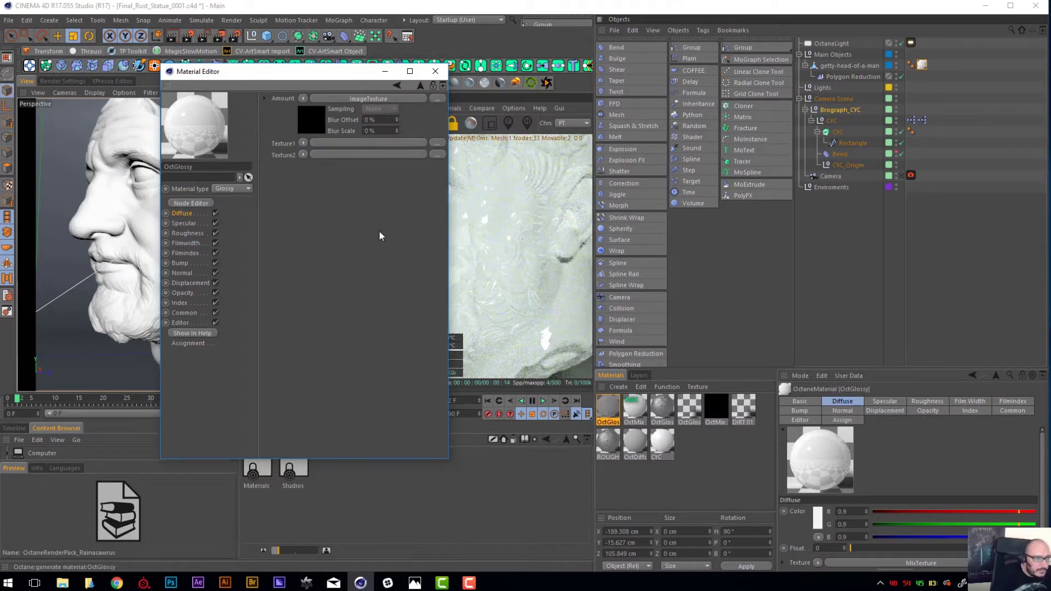
- Load an RgbSpectrum into Texture1 of the glossy material's diffuse mix
{"action": "left_click", "coordinate": [303, 142]}
{"action": "mouse_move", "coordinate": [340, 350]}
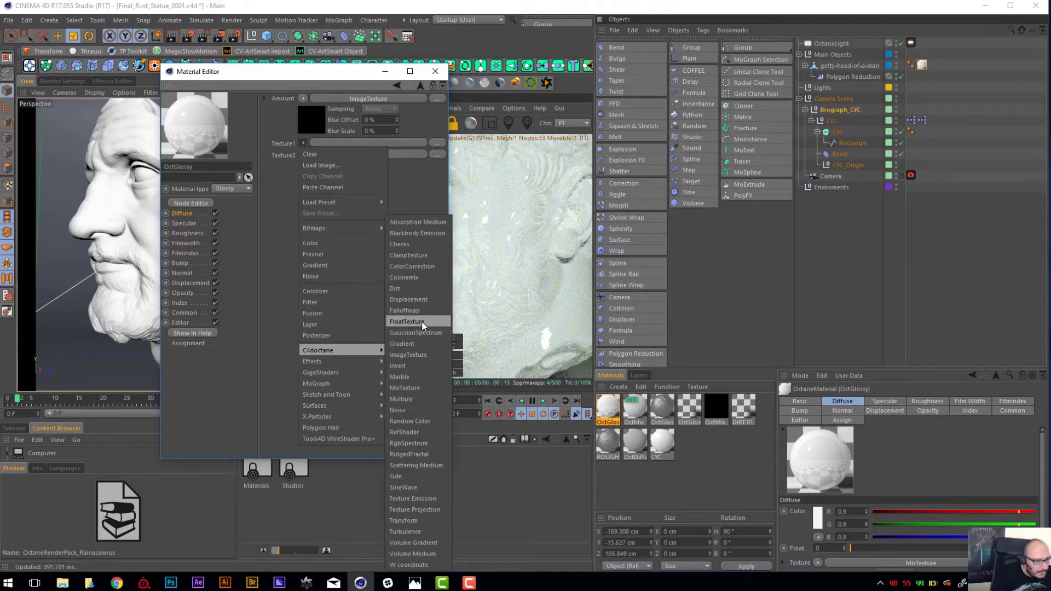
{"action": "left_click", "coordinate": [414, 443]}
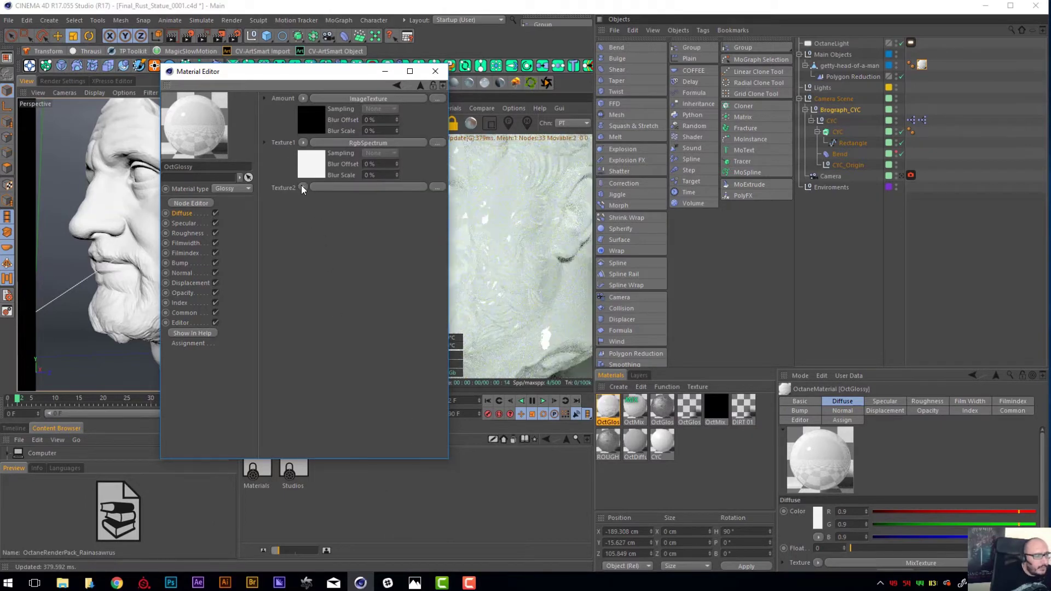
- Load a FloatTexture into Texture2 of the glossy material's diffuse mix and turn it black
{"action": "left_click", "coordinate": [302, 188]}
{"action": "mouse_move", "coordinate": [354, 401]}
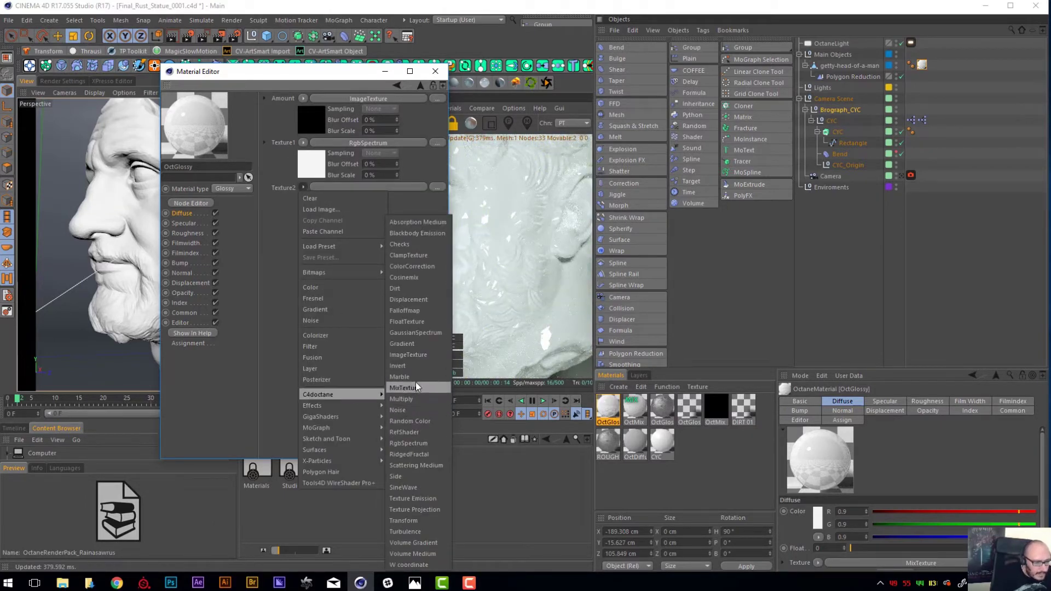
{"action": "left_click", "coordinate": [410, 318]}
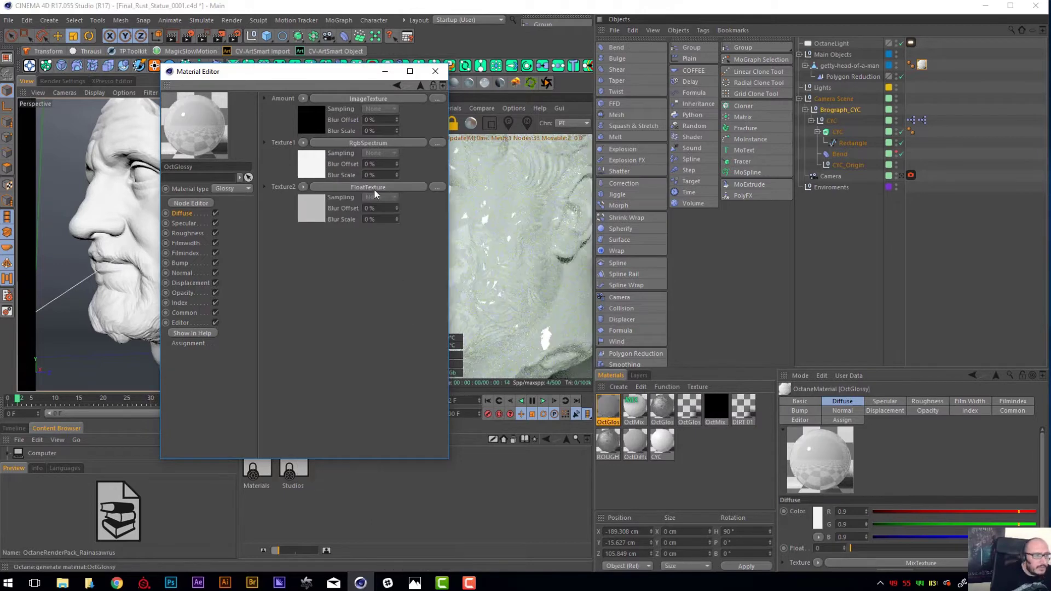
{"action": "left_click", "coordinate": [374, 189]}
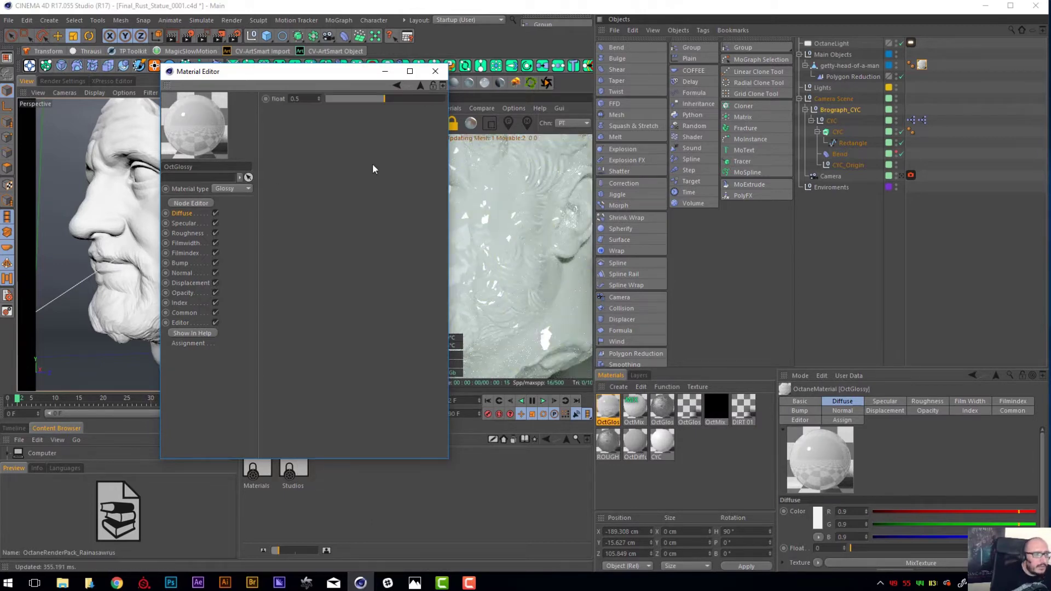
{"action": "left_click", "coordinate": [394, 85]}
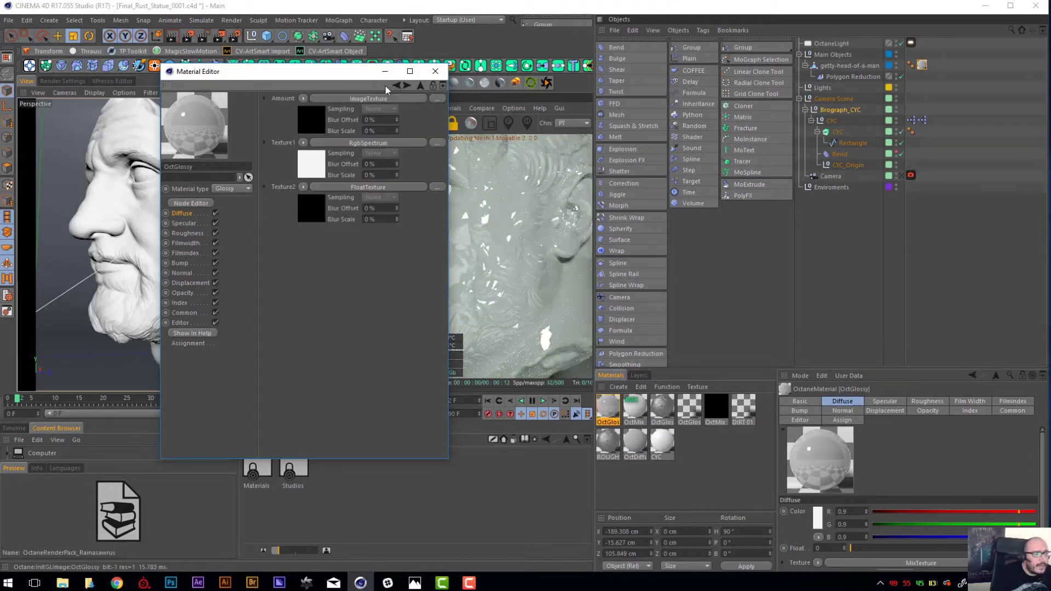
- Load the RustBlend image into the diffuse mix's Amount ImageTexture without copying it to the project location
{"action": "left_click", "coordinate": [345, 96]}
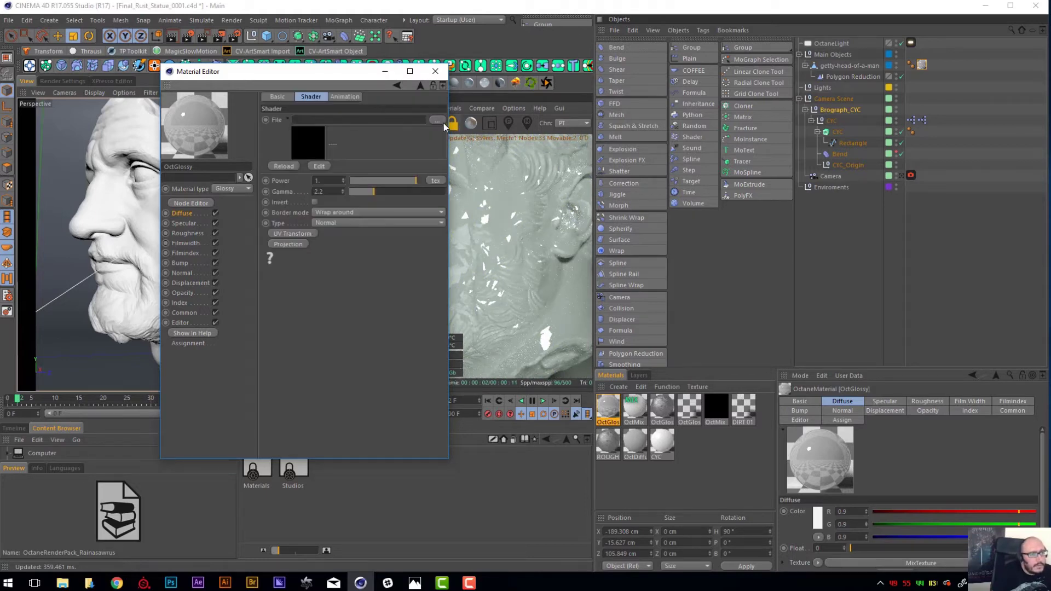
{"action": "left_click", "coordinate": [435, 98]}
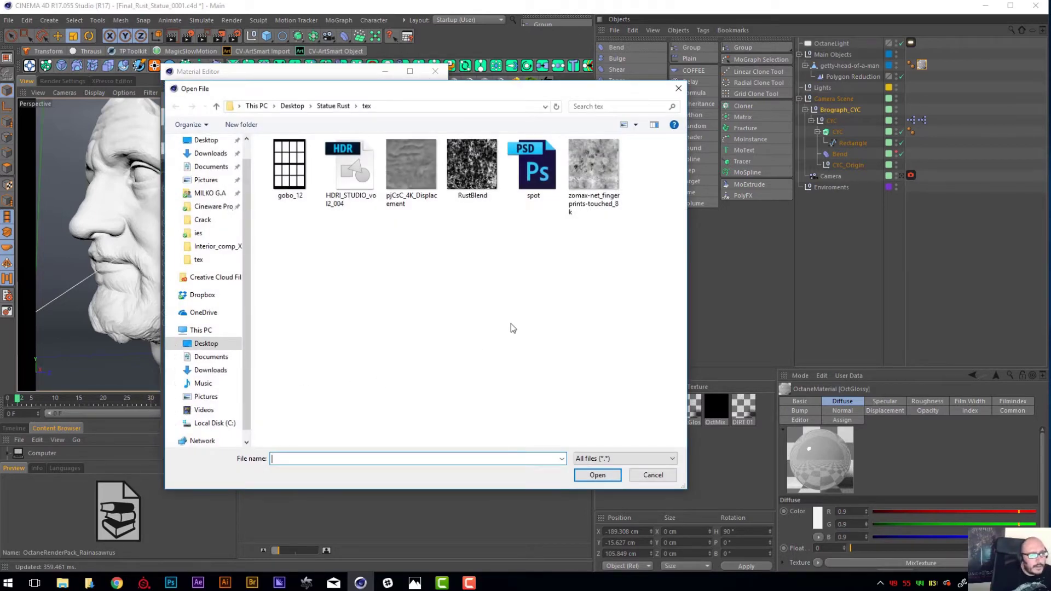
{"action": "left_click", "coordinate": [474, 174]}
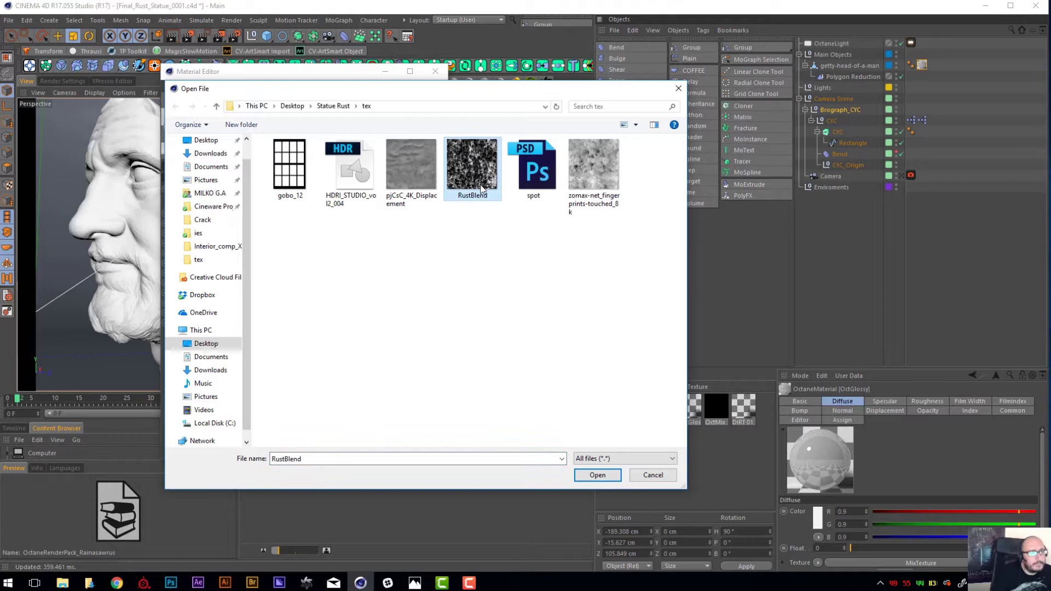
{"action": "left_click", "coordinate": [597, 475]}
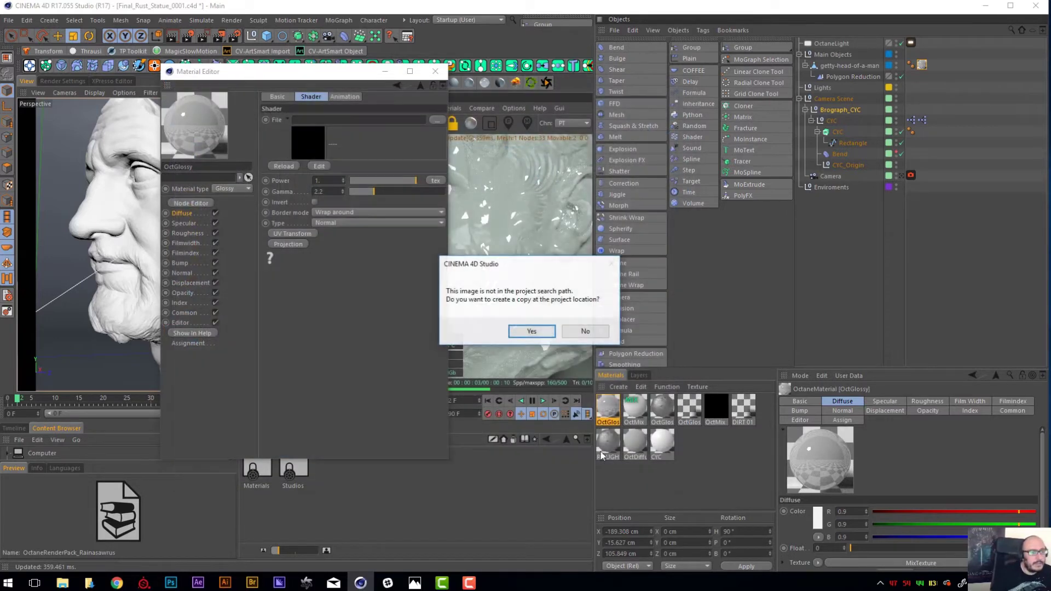
{"action": "left_click", "coordinate": [586, 332]}
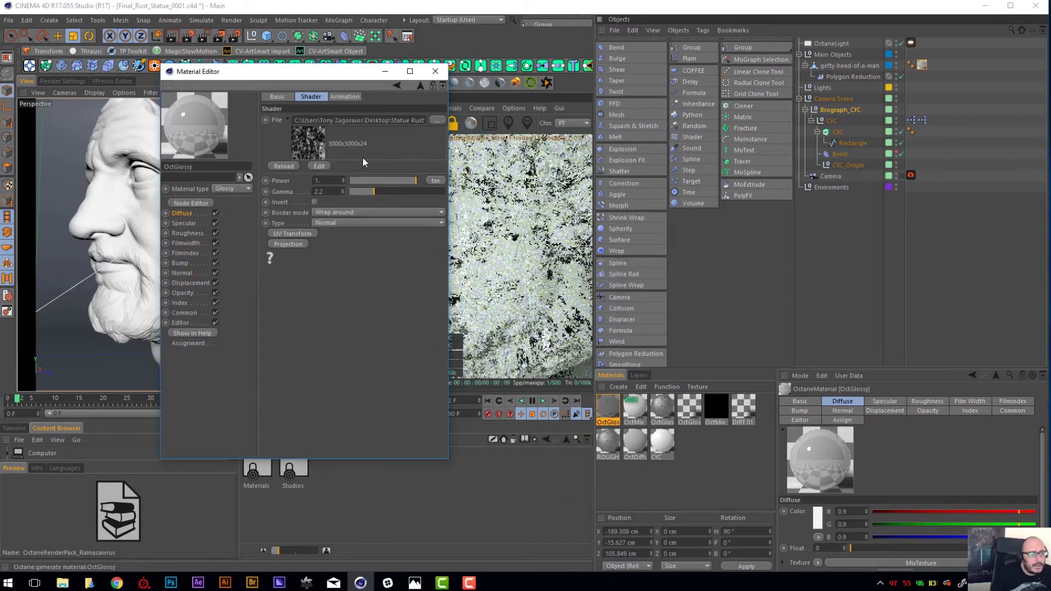
- Try UVW Mapping as the projection of the statue head's texture tag, and return it to Spherical
{"action": "left_click_drag", "start_coordinate": [300, 74], "coordinate": [365, 263]}
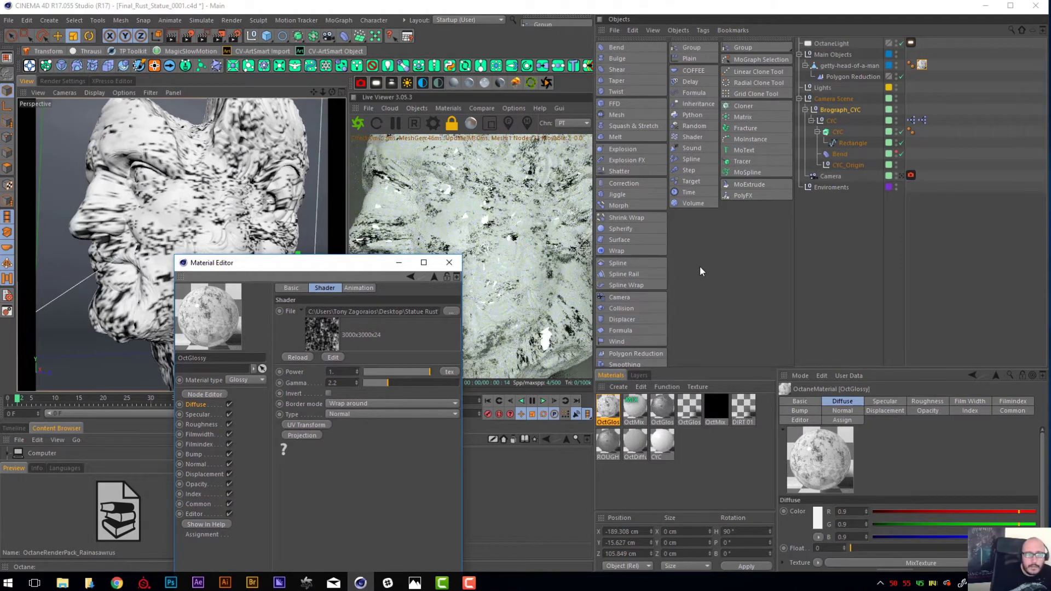
{"action": "left_click", "coordinate": [923, 66]}
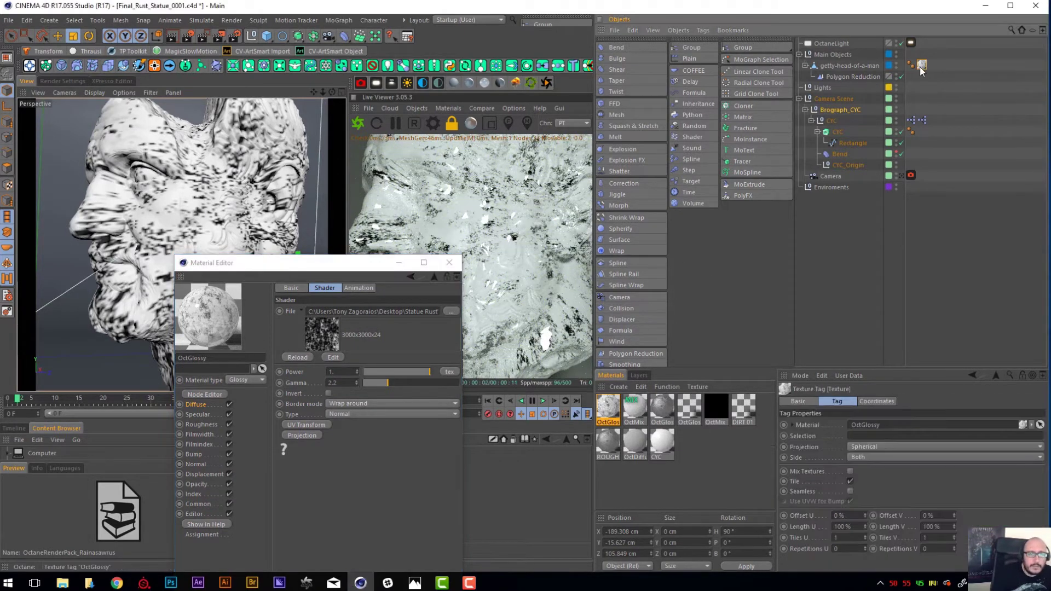
{"action": "left_click", "coordinate": [891, 446]}
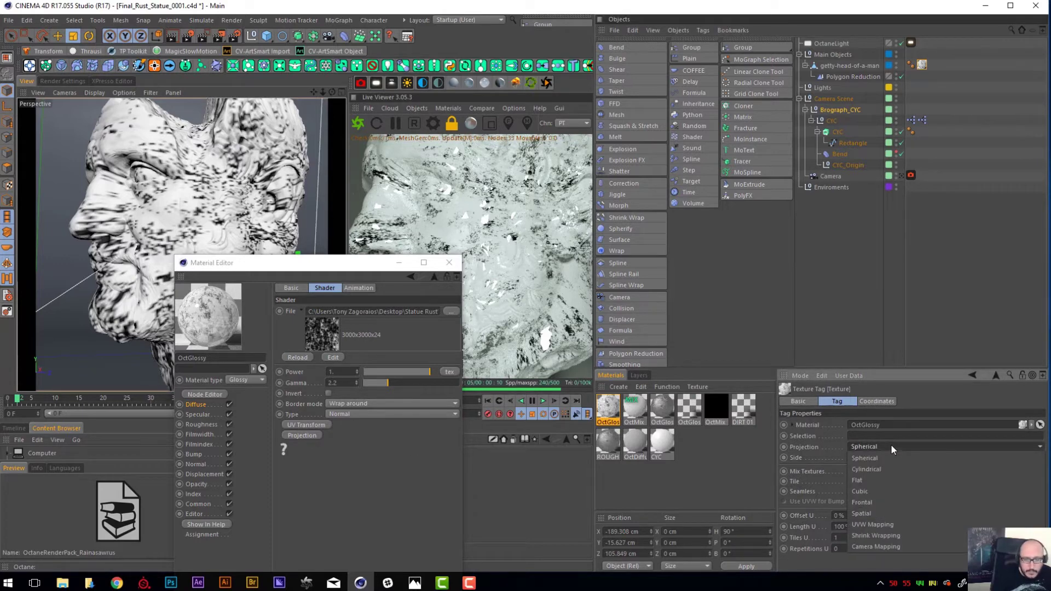
{"action": "left_click", "coordinate": [893, 523]}
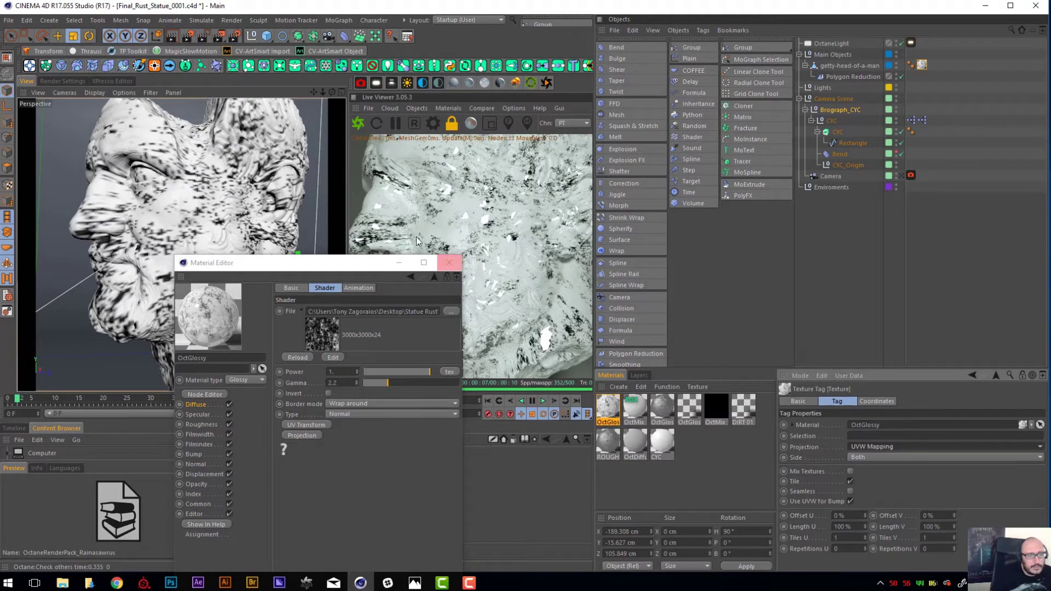
{"action": "left_click", "coordinate": [922, 67]}
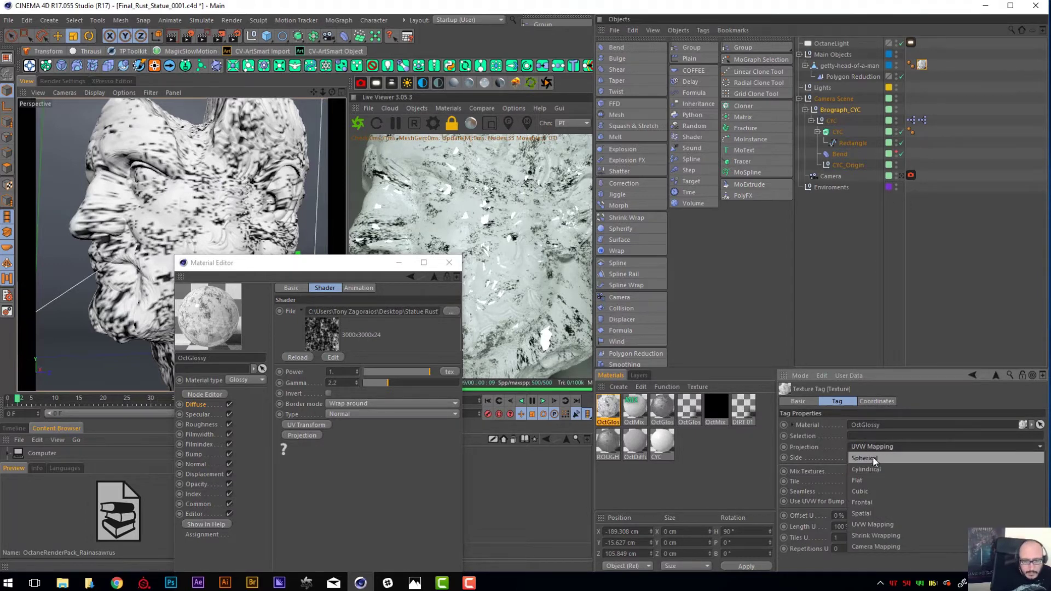
{"action": "left_click", "coordinate": [864, 458]}
{"action": "left_click_drag", "start_coordinate": [346, 270], "coordinate": [361, 259]}
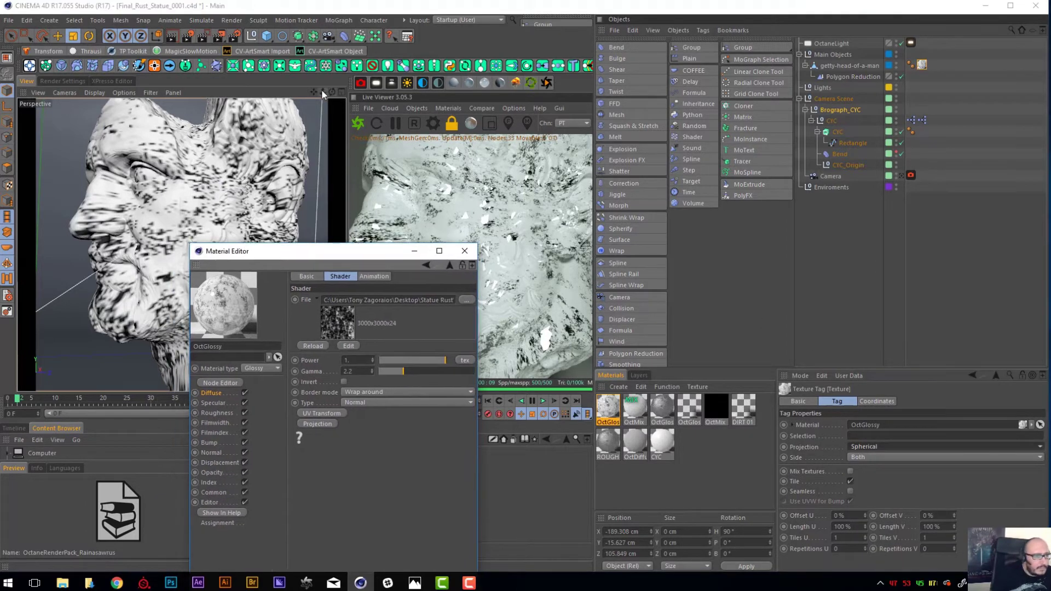
{"action": "left_click_drag", "start_coordinate": [322, 91], "coordinate": [334, 188]}
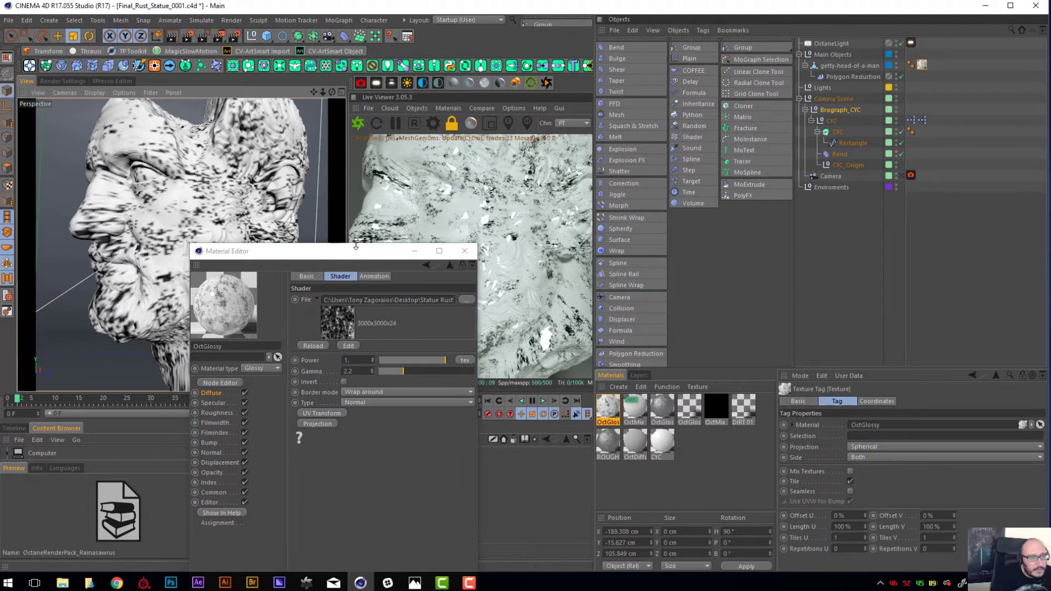
{"action": "left_click_drag", "start_coordinate": [340, 252], "coordinate": [309, 247]}
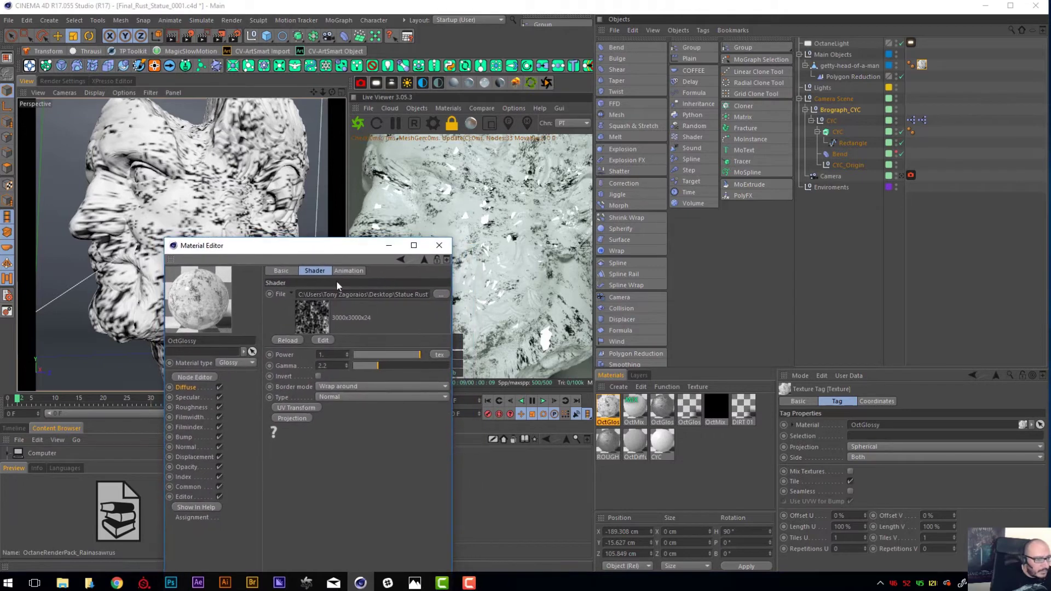
- Load an ImageTexture into the glossy material's Opacity texture
{"action": "left_click", "coordinate": [401, 260]}
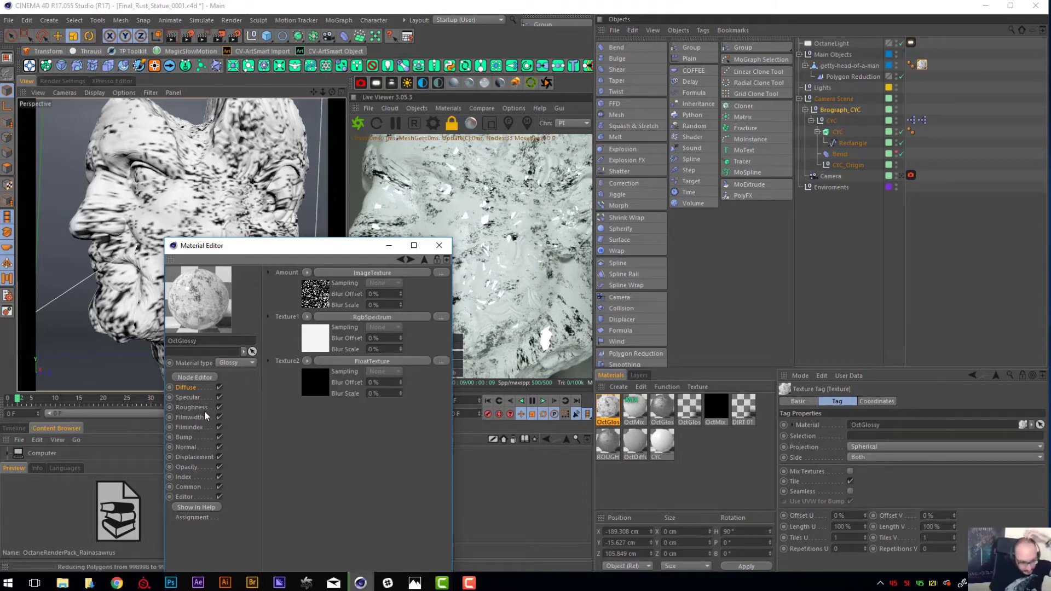
{"action": "left_click", "coordinate": [202, 468]}
{"action": "left_click", "coordinate": [304, 336]}
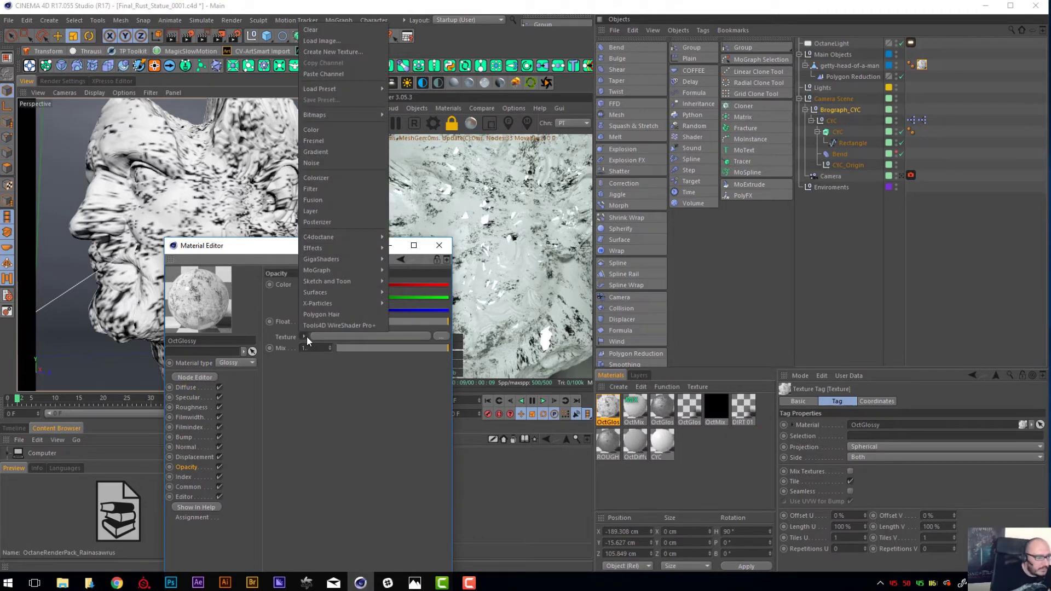
{"action": "mouse_move", "coordinate": [359, 239]}
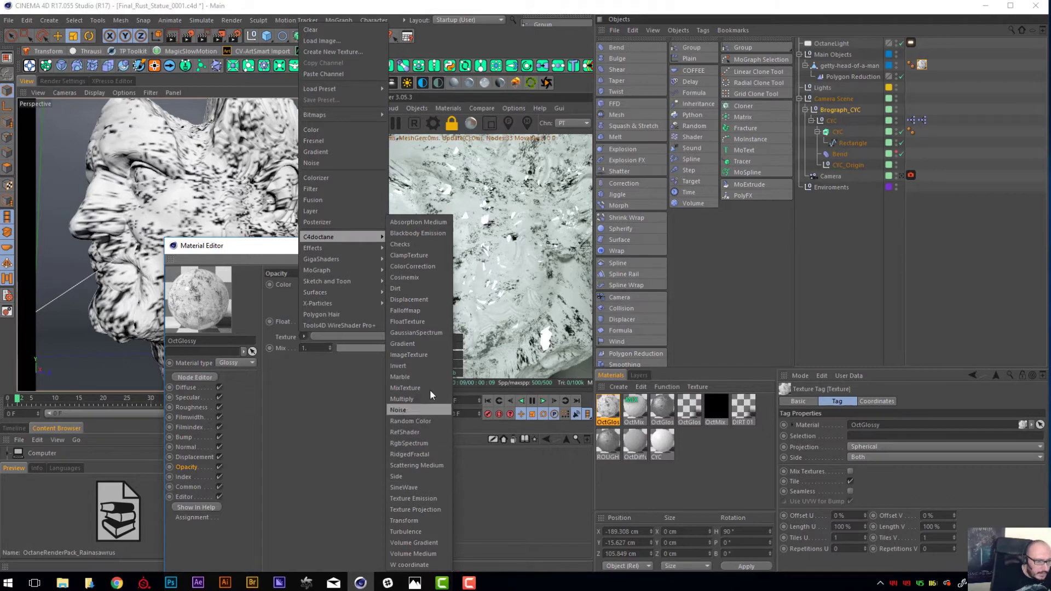
{"action": "left_click", "coordinate": [429, 355]}
- Load the RustBlend image into the opacity ImageTexture without copying it to the project location
{"action": "left_click", "coordinate": [396, 337]}
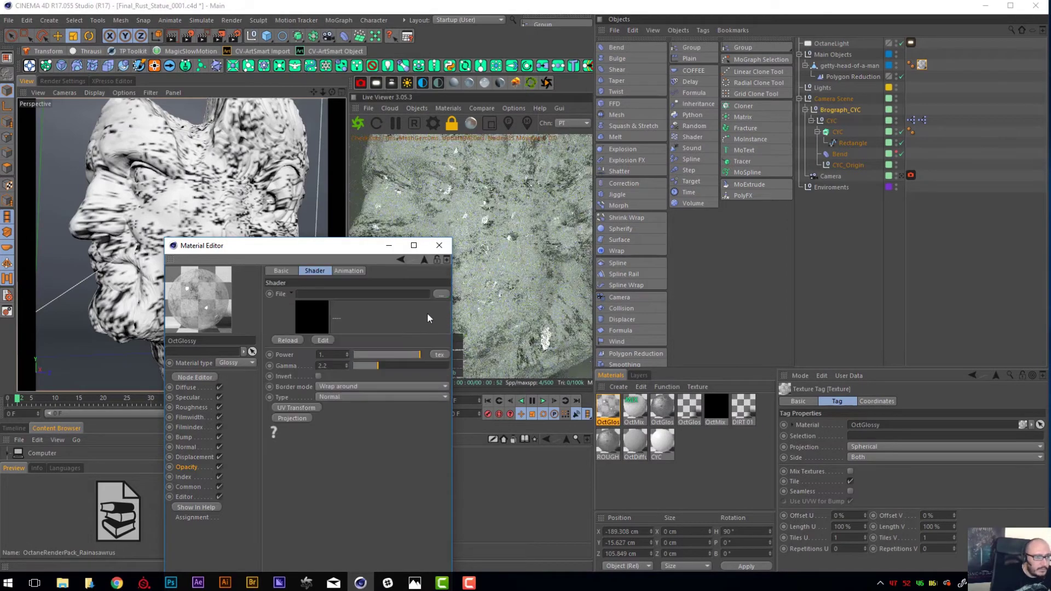
{"action": "left_click", "coordinate": [440, 294]}
{"action": "double_click", "coordinate": [476, 249]}
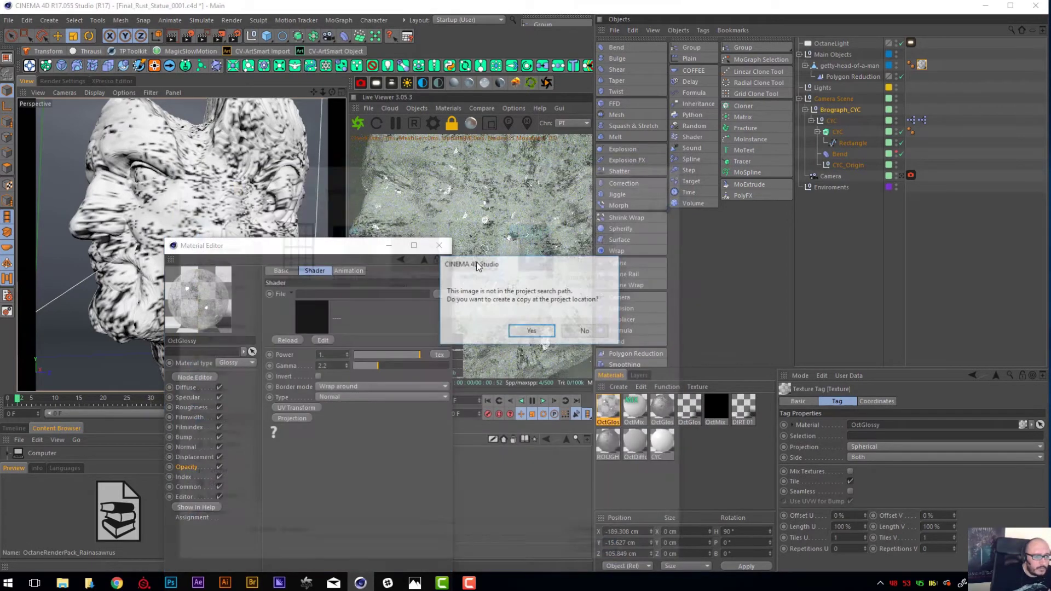
{"action": "left_click", "coordinate": [571, 330]}
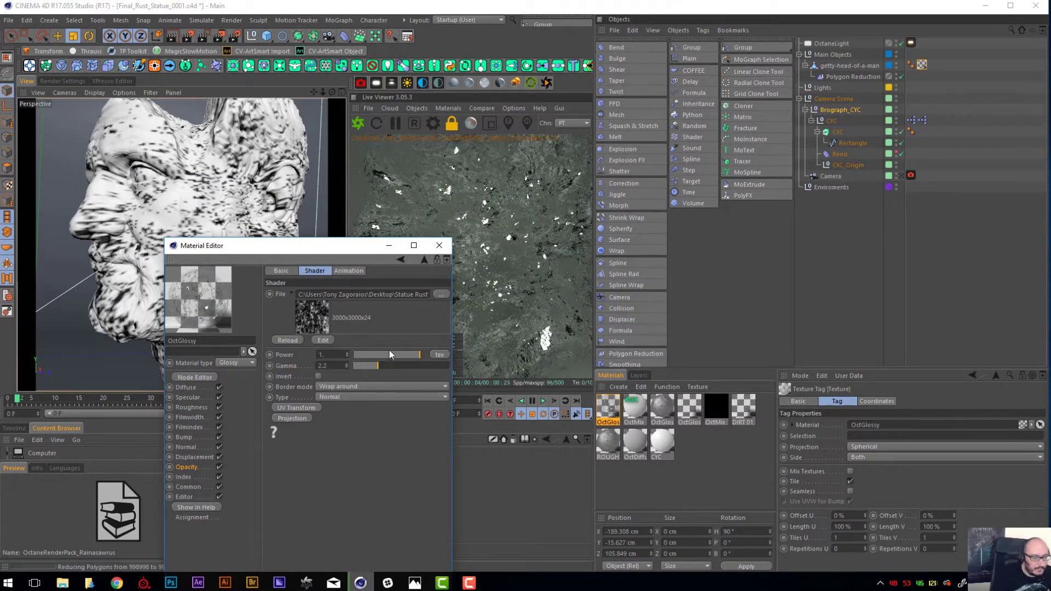
- Set the glossy material's Roughness float to 0.25
{"action": "left_click", "coordinate": [190, 389]}
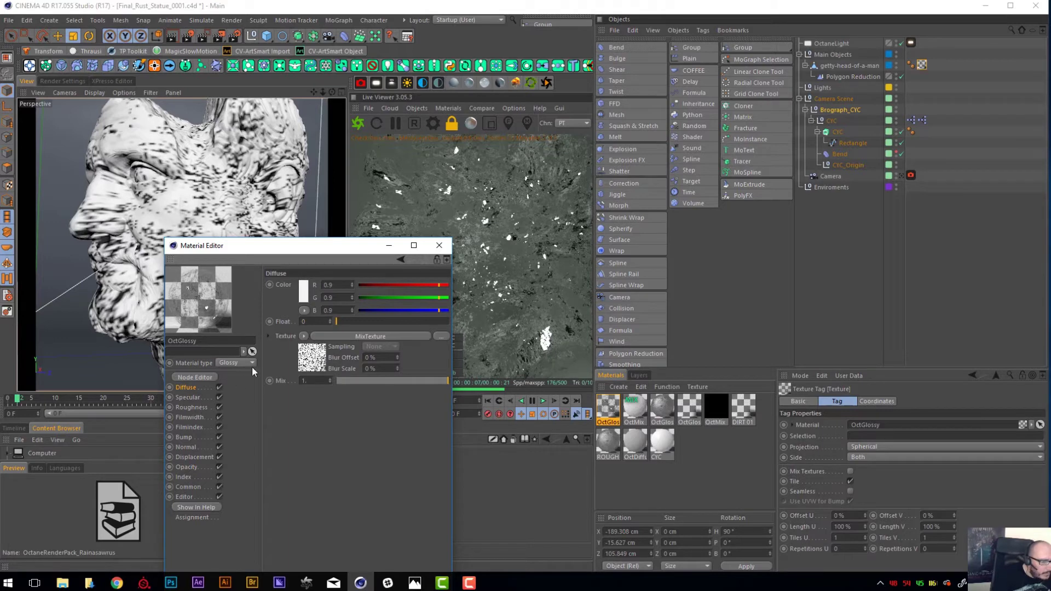
{"action": "left_click", "coordinate": [193, 408]}
{"action": "left_click_drag", "start_coordinate": [279, 322], "coordinate": [244, 316]}
{"action": "type", "text": "0.25"}
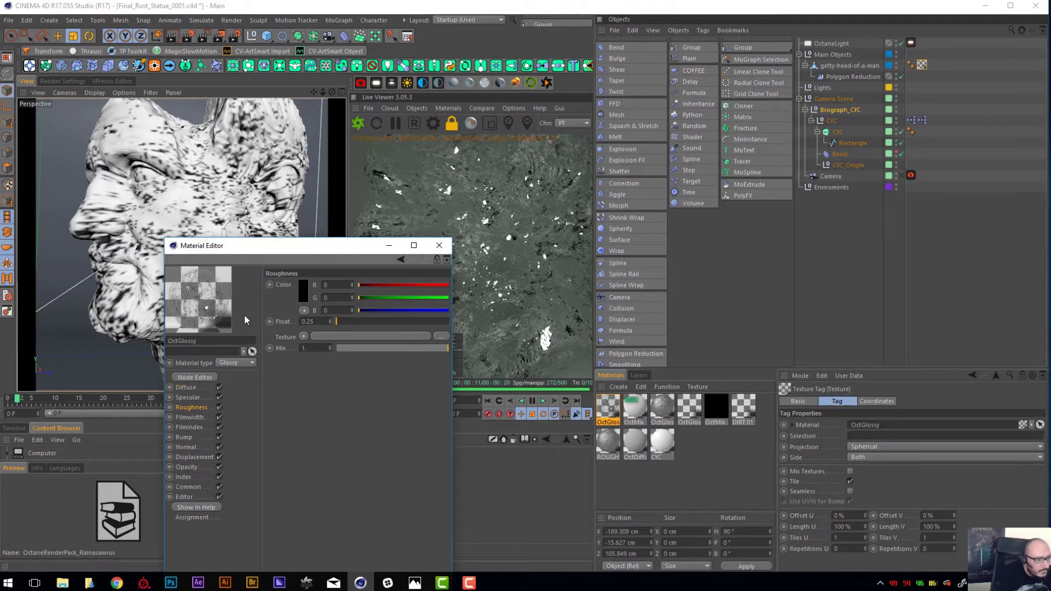
{"action": "key", "text": "Return"}
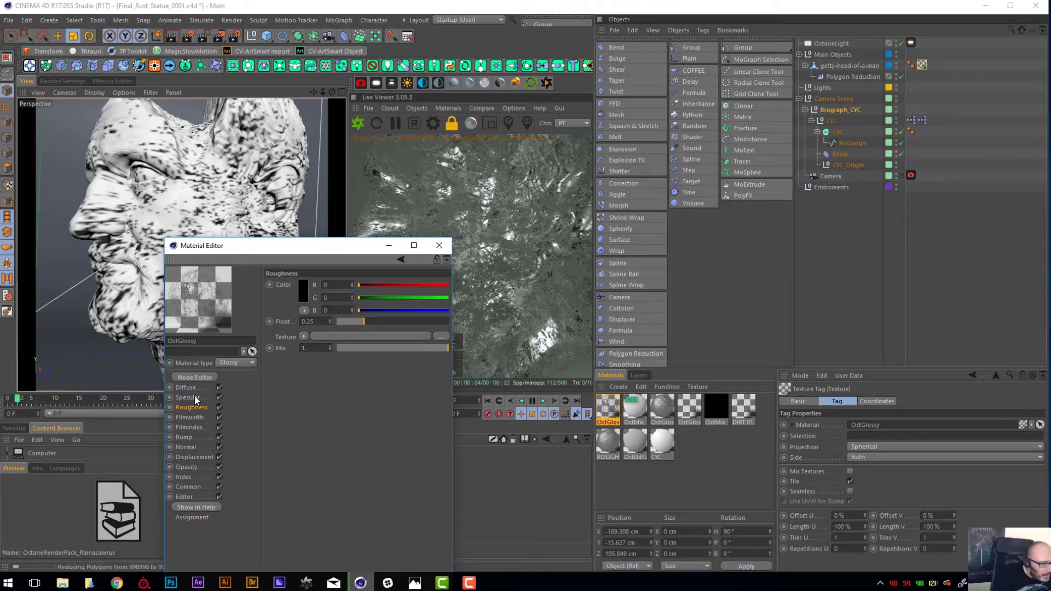
- Set the RgbSpectrum in the diffuse mix's Texture1 to a muted blue, about R 0.31, G 0.35, B 0.46
{"action": "left_click", "coordinate": [190, 388]}
{"action": "left_click", "coordinate": [357, 337]}
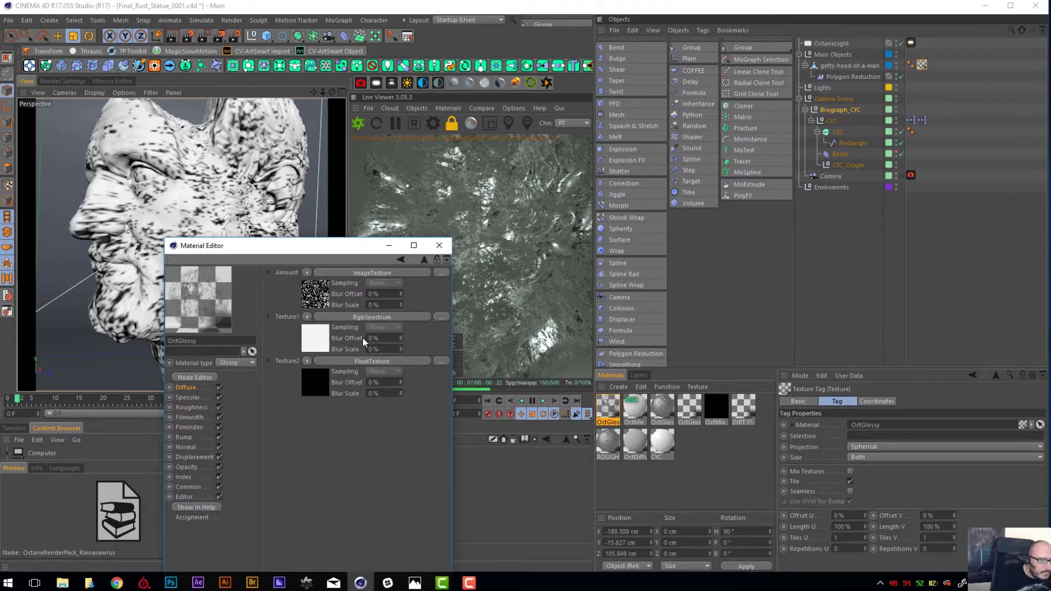
{"action": "left_click_drag", "start_coordinate": [360, 252], "coordinate": [312, 271]}
{"action": "left_click", "coordinate": [305, 330]}
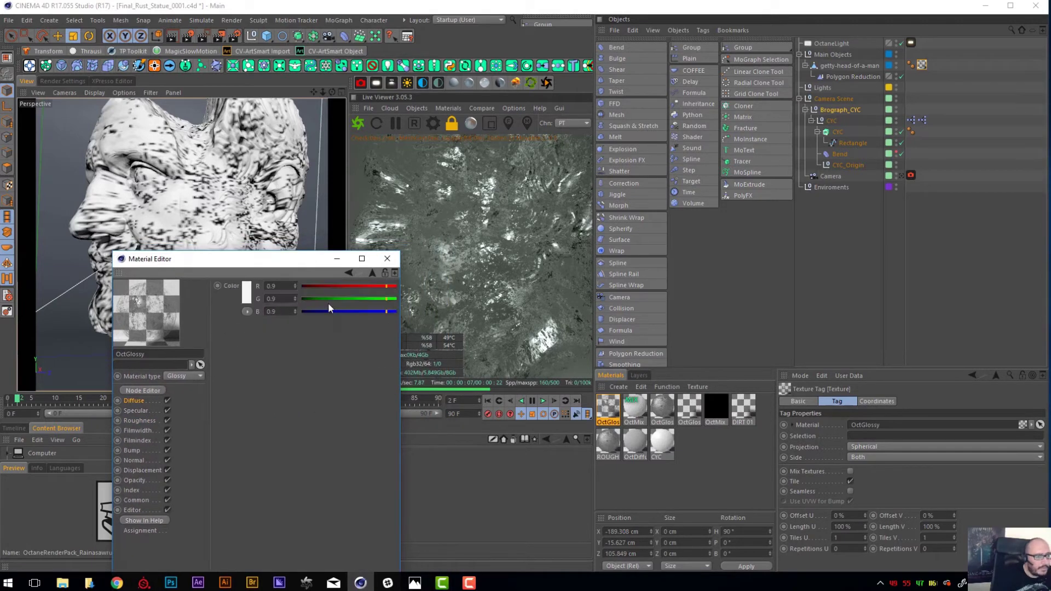
{"action": "left_click", "coordinate": [330, 286]}
{"action": "left_click", "coordinate": [334, 298]}
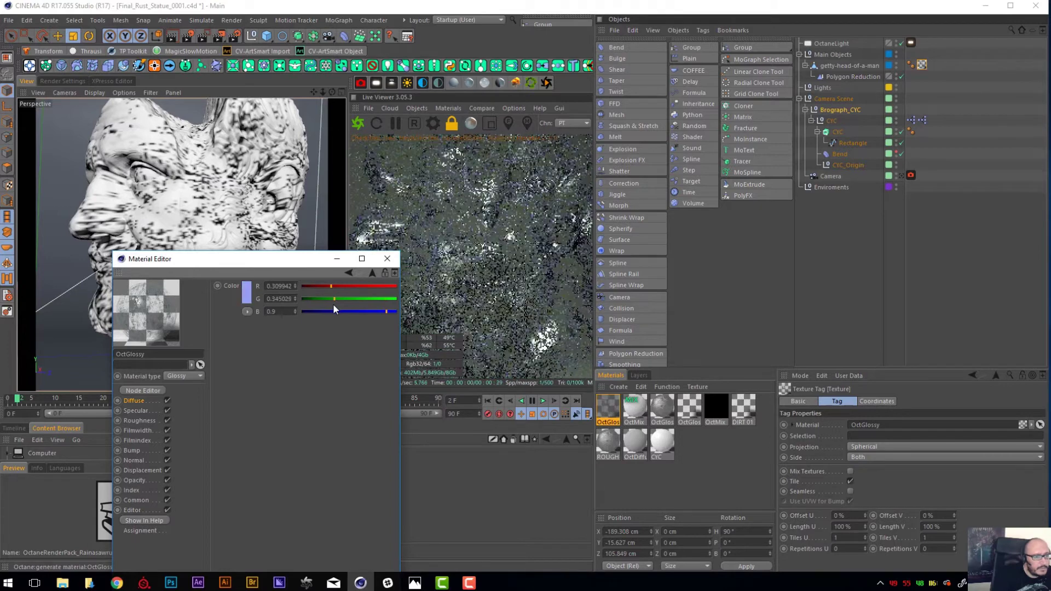
{"action": "left_click", "coordinate": [345, 311]}
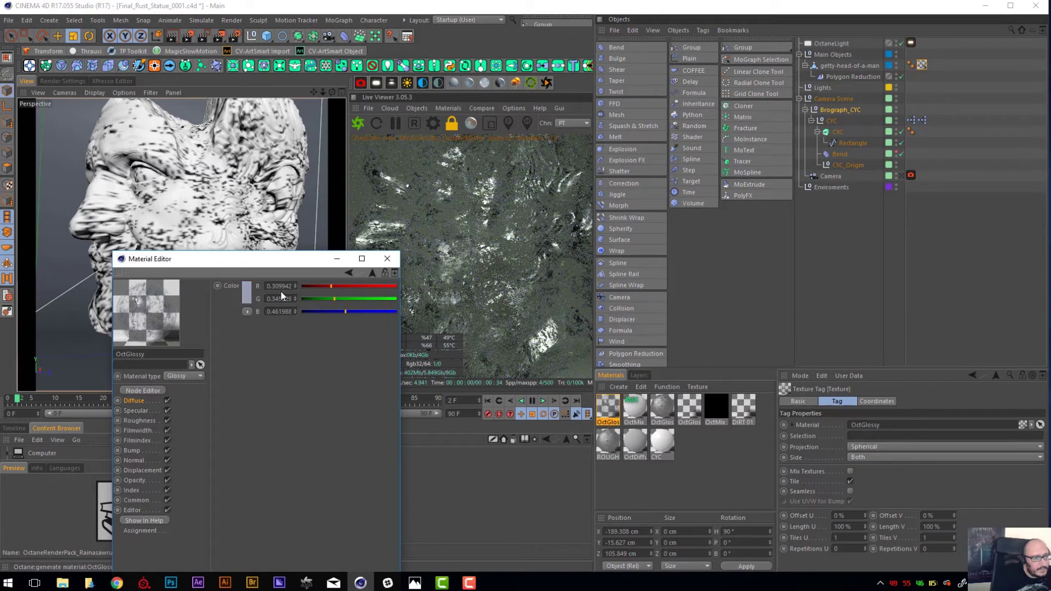
- Recolour the Texture1 RgbSpectrum to a rust orange with hue 12°, saturation 82% and value 85%
{"action": "left_click", "coordinate": [249, 291]}
{"action": "left_click_drag", "start_coordinate": [228, 289], "coordinate": [218, 289]}
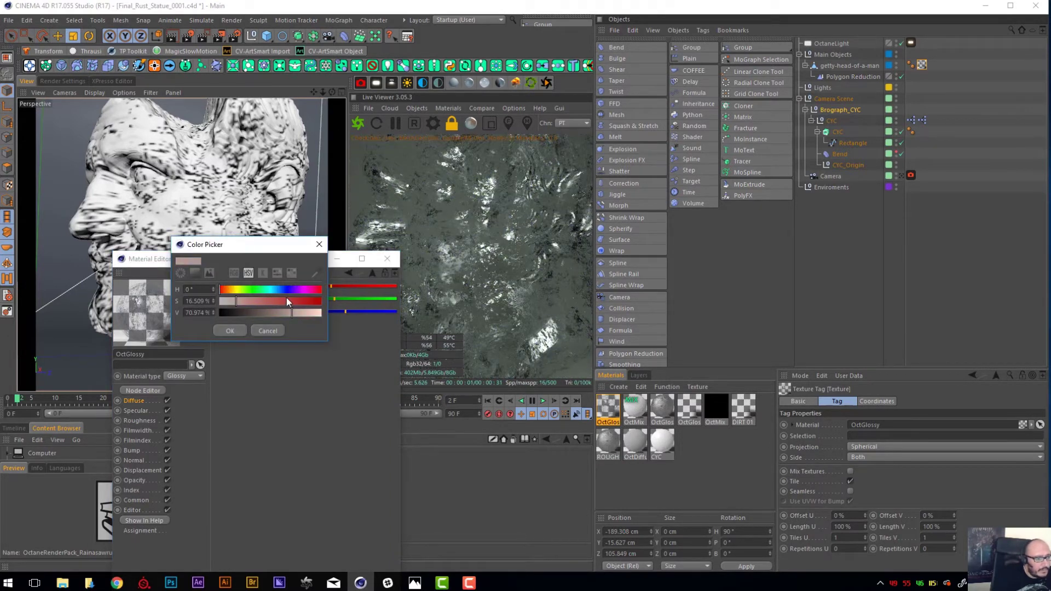
{"action": "left_click", "coordinate": [287, 300]}
{"action": "left_click", "coordinate": [306, 312]}
{"action": "left_click", "coordinate": [303, 300]}
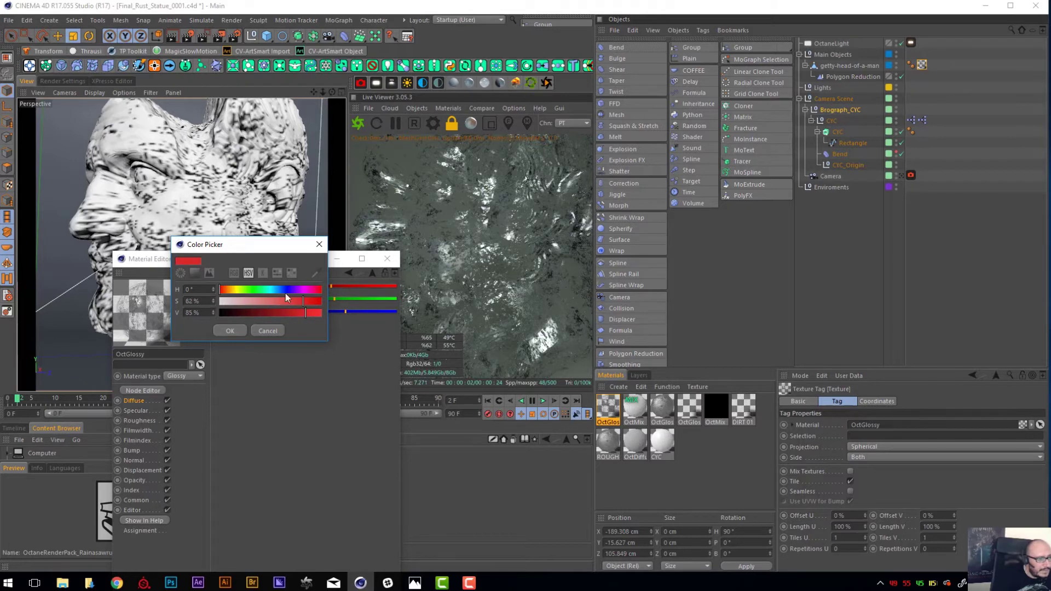
{"action": "left_click", "coordinate": [228, 289]}
{"action": "left_click_drag", "start_coordinate": [231, 291], "coordinate": [224, 290]}
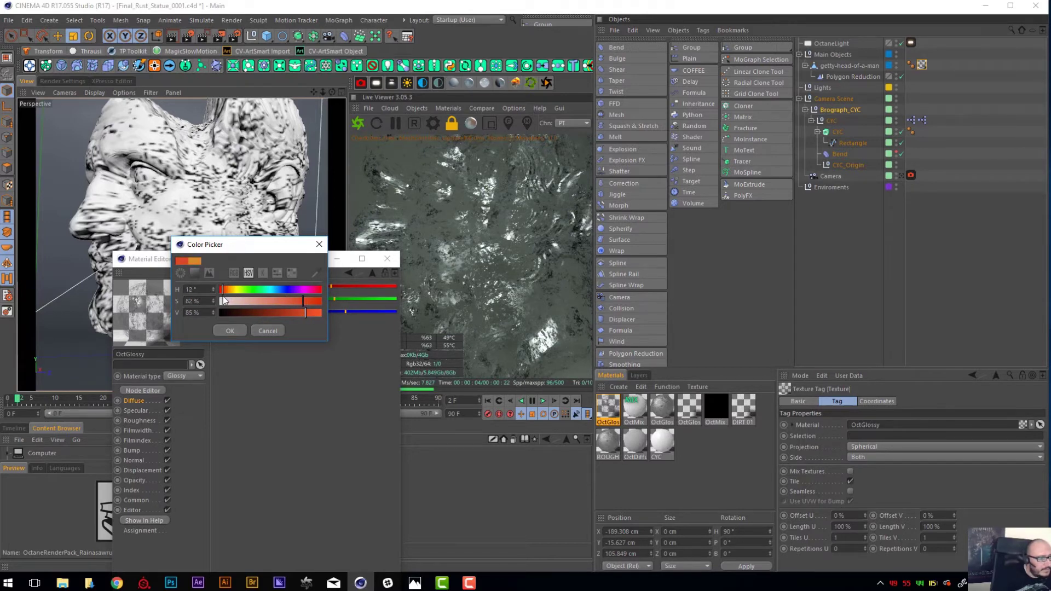
{"action": "left_click", "coordinate": [230, 331]}
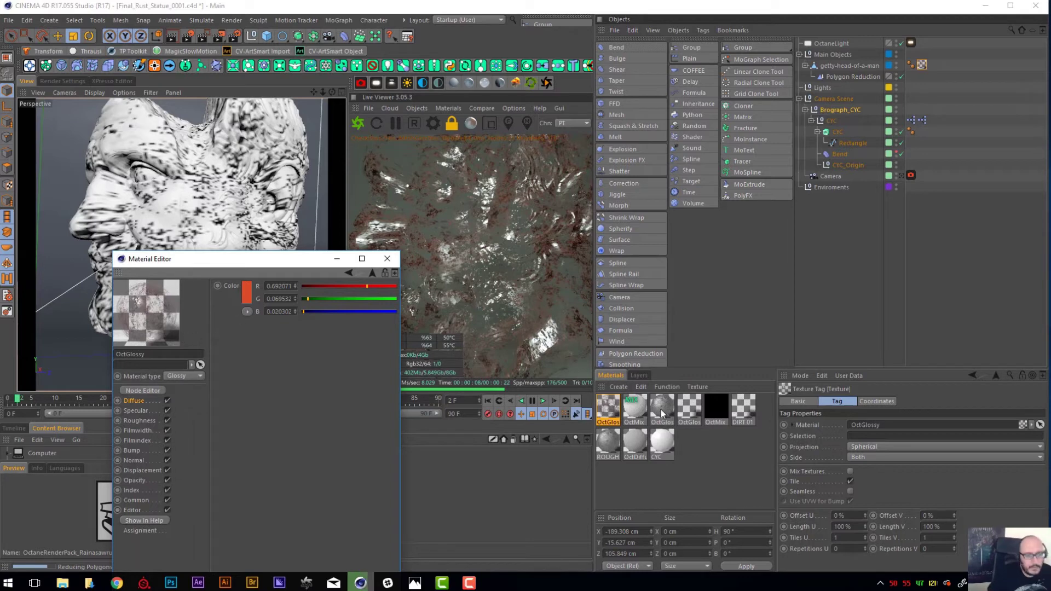
- Create a new Octane mix material
{"action": "left_click", "coordinate": [500, 82]}
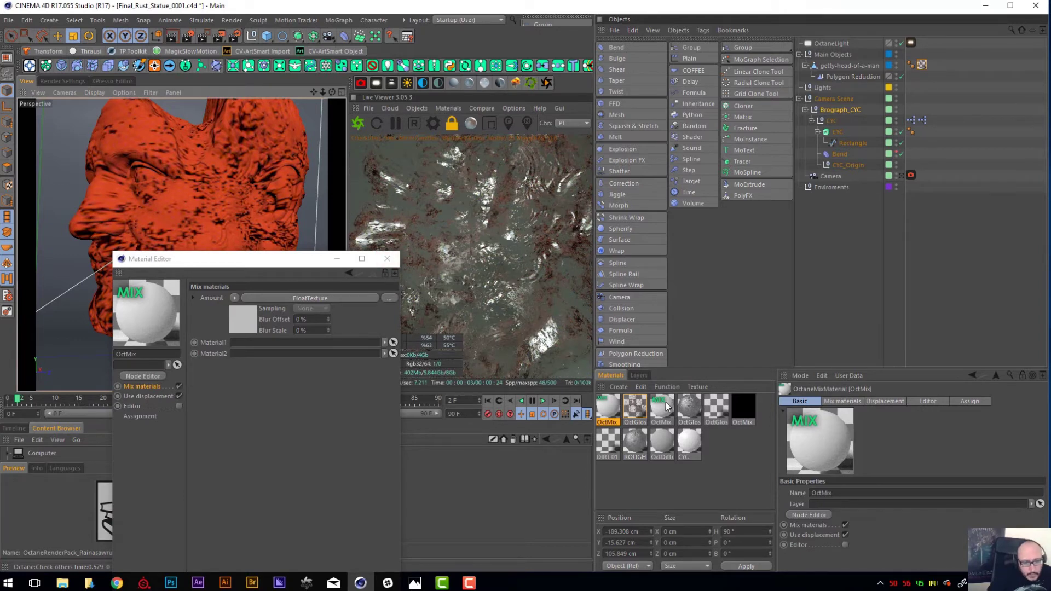
- Rename the new mix material as Mix Shader No2
{"action": "left_click_drag", "start_coordinate": [140, 355], "coordinate": [103, 346]}
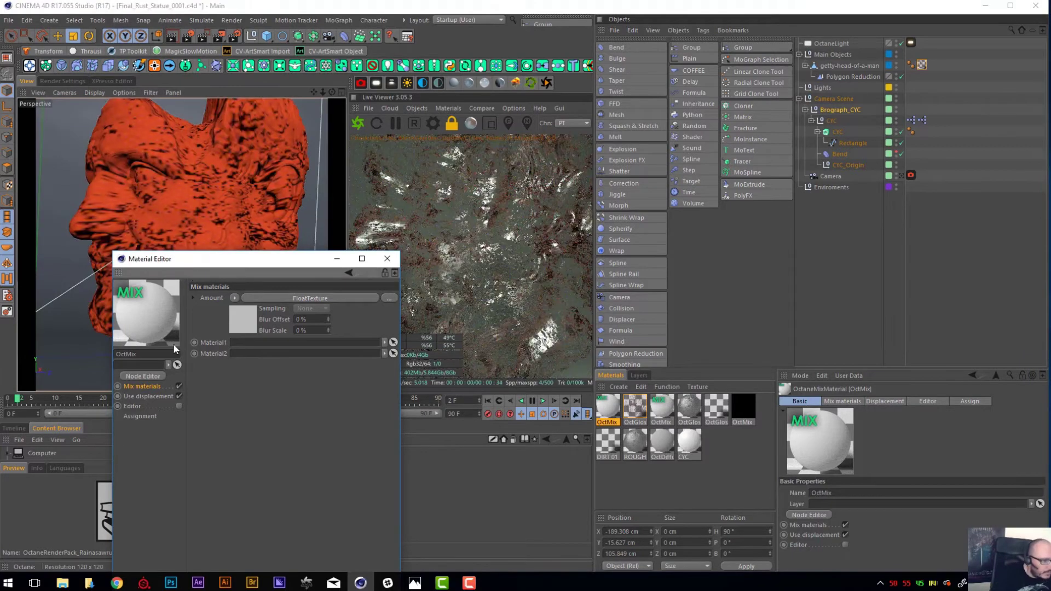
{"action": "left_click_drag", "start_coordinate": [136, 354], "coordinate": [110, 348]}
{"action": "type", "text": "Mi"}
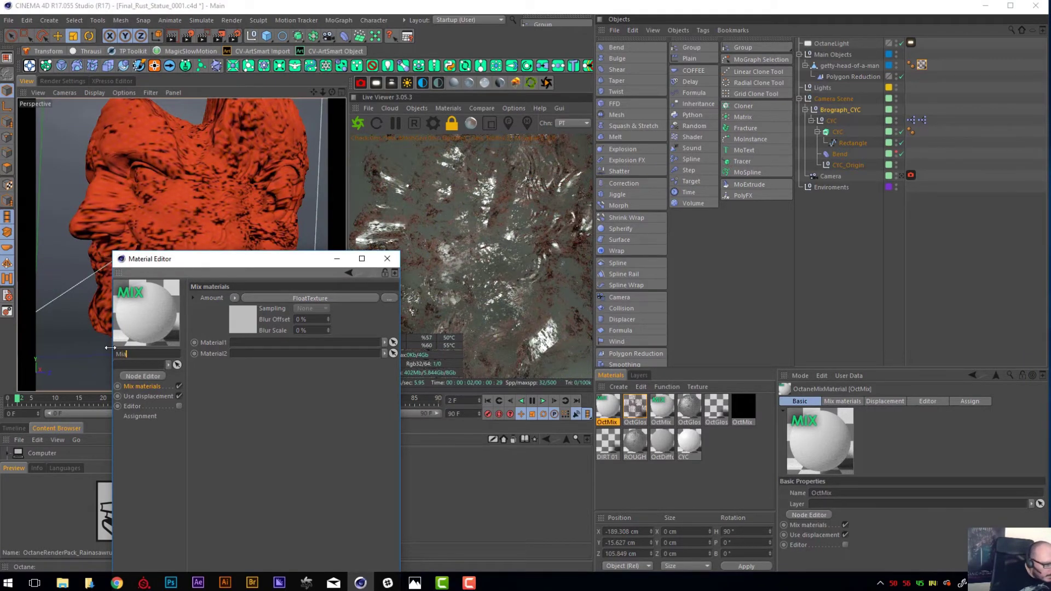
{"action": "type", "text": "x Shader No2"}
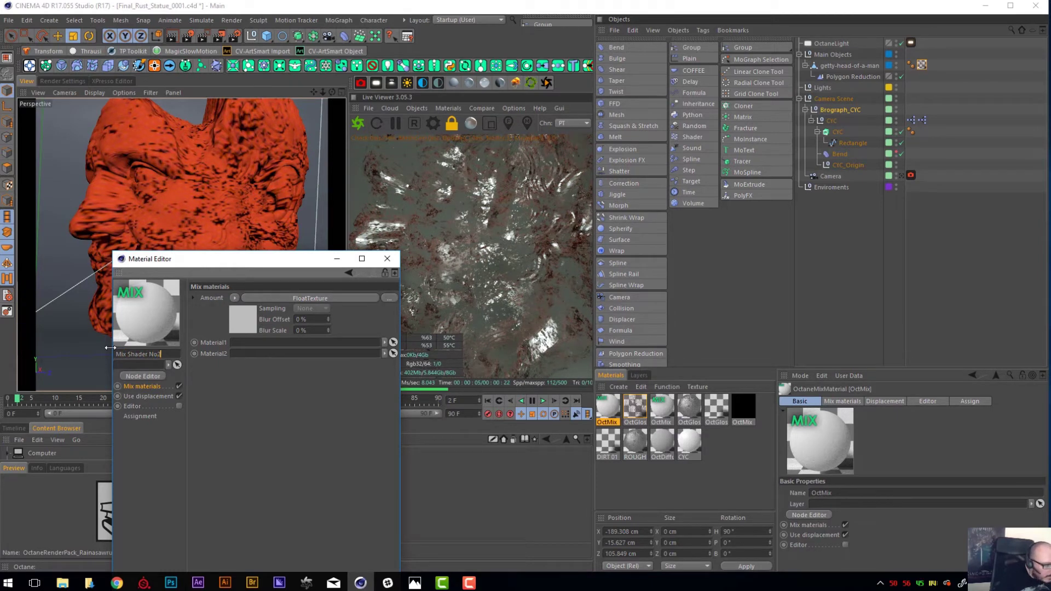
{"action": "key", "text": "Return"}
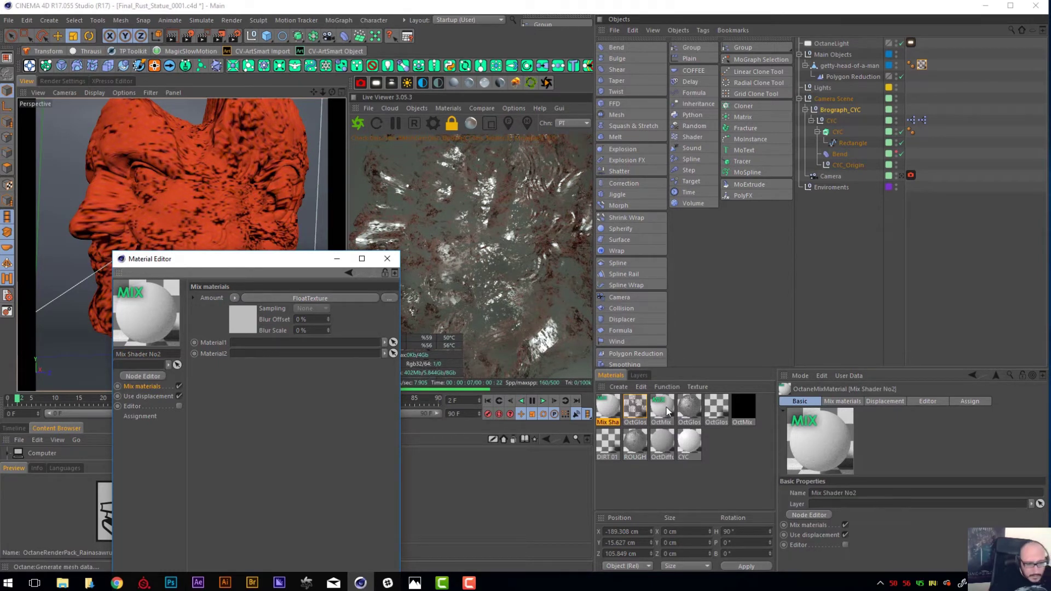
- Rename the older OctMix material, which blends two OctGlossy materials, as Mix Shader No1
{"action": "left_click", "coordinate": [665, 406]}
{"action": "left_click_drag", "start_coordinate": [140, 354], "coordinate": [106, 351]}
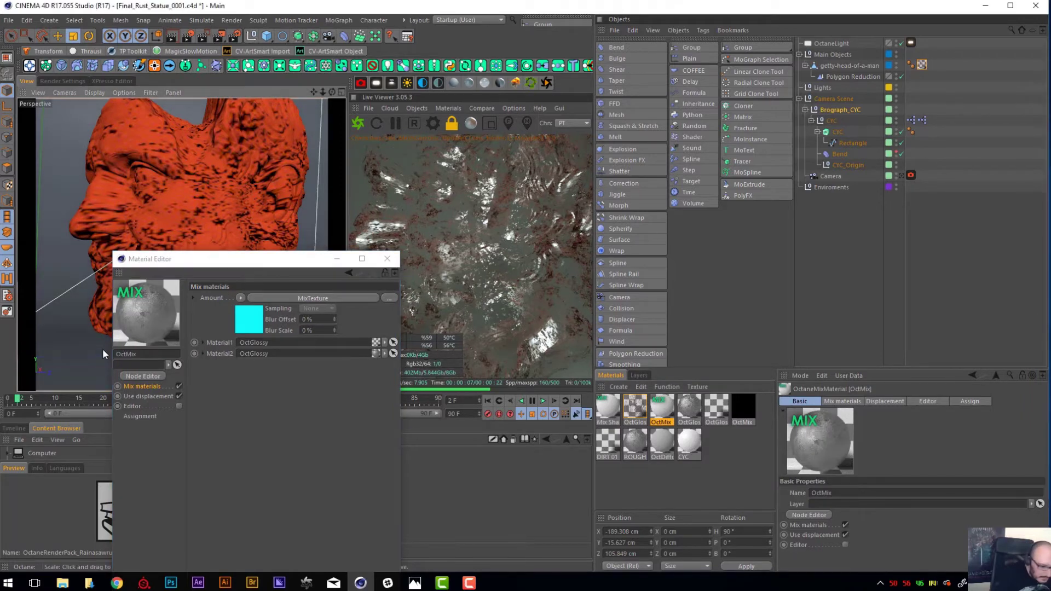
{"action": "key", "text": "i"}
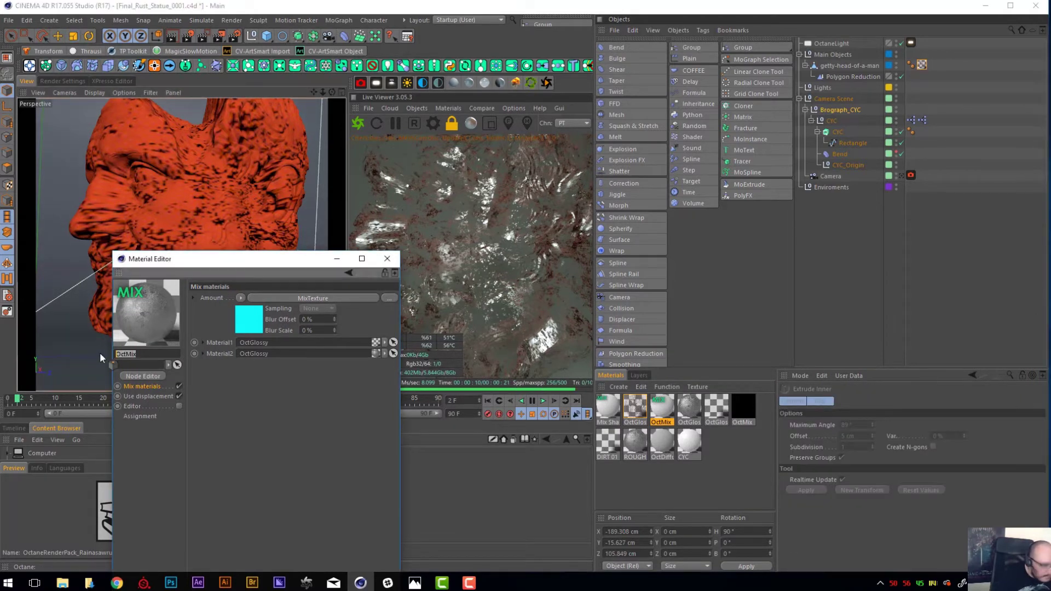
{"action": "key", "text": "x"}
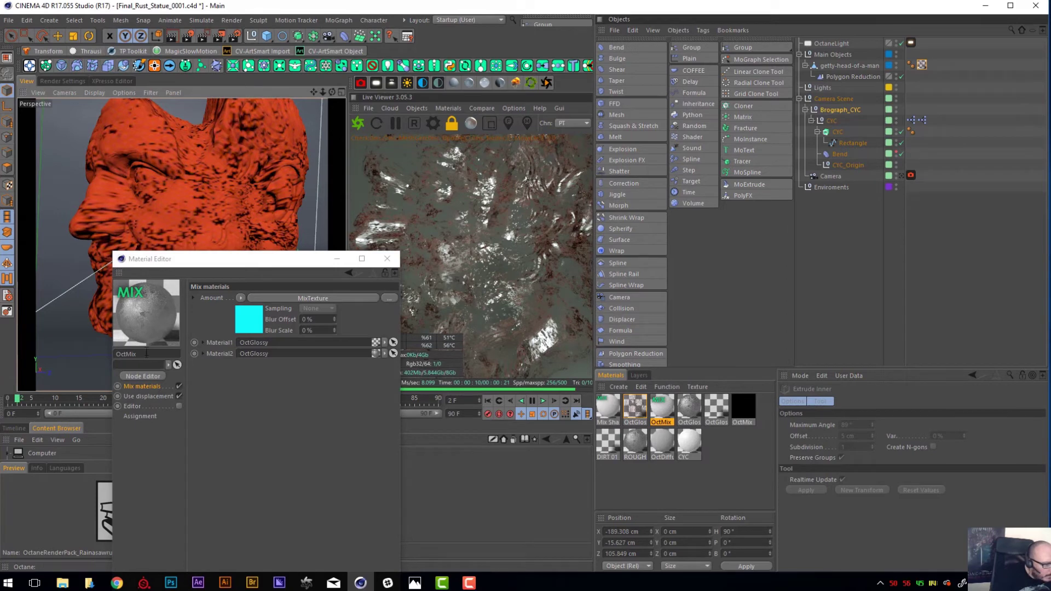
{"action": "left_click", "coordinate": [144, 352]}
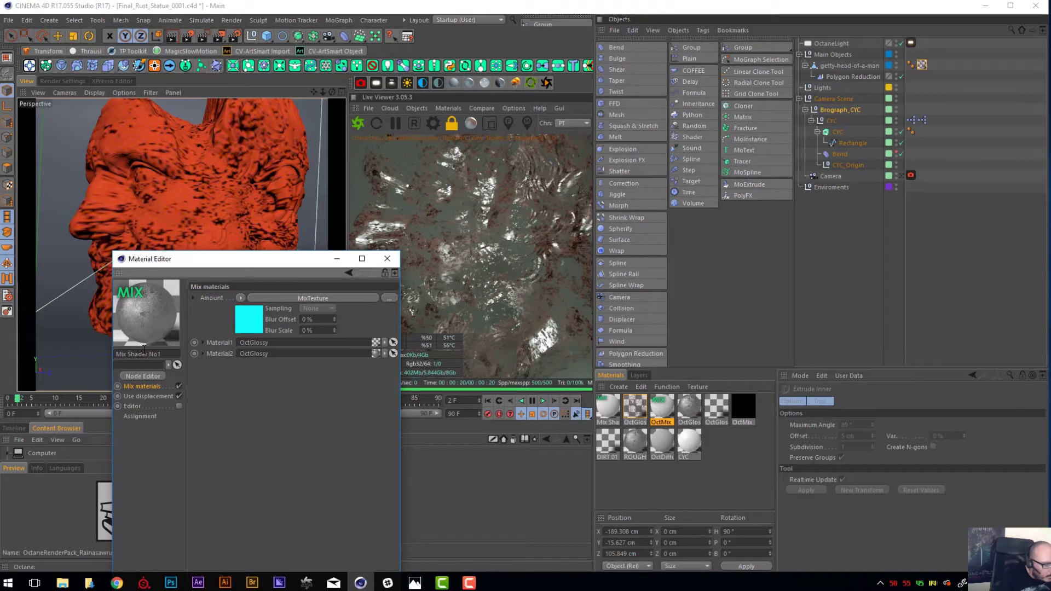
{"action": "key", "text": "Return"}
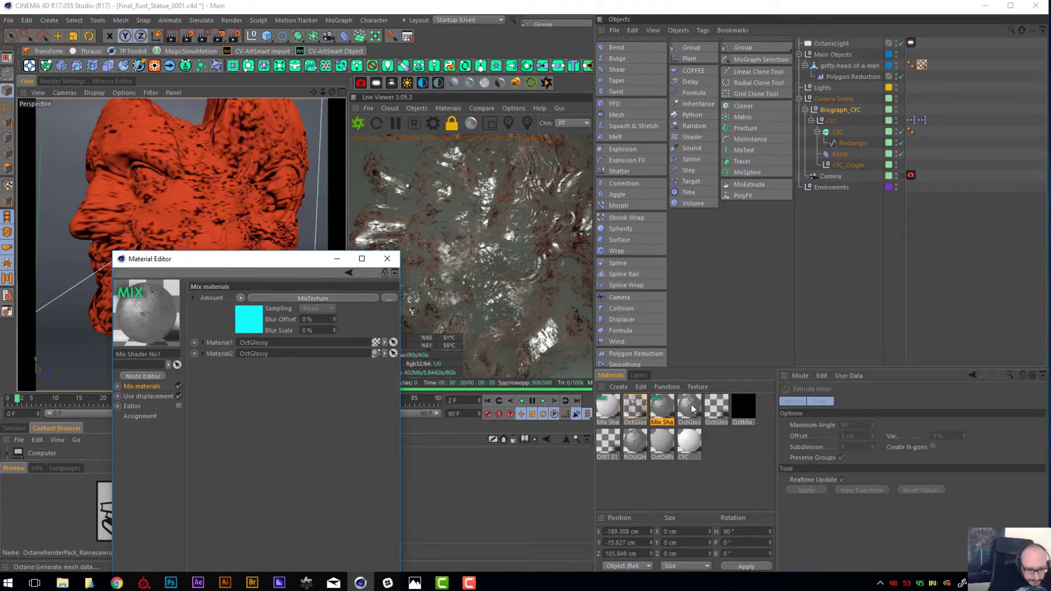
- Load the rust OctGlossy into Material1 and Mix Shader No1 into Material2 of Mix Shader No2
{"action": "double_click", "coordinate": [610, 408]}
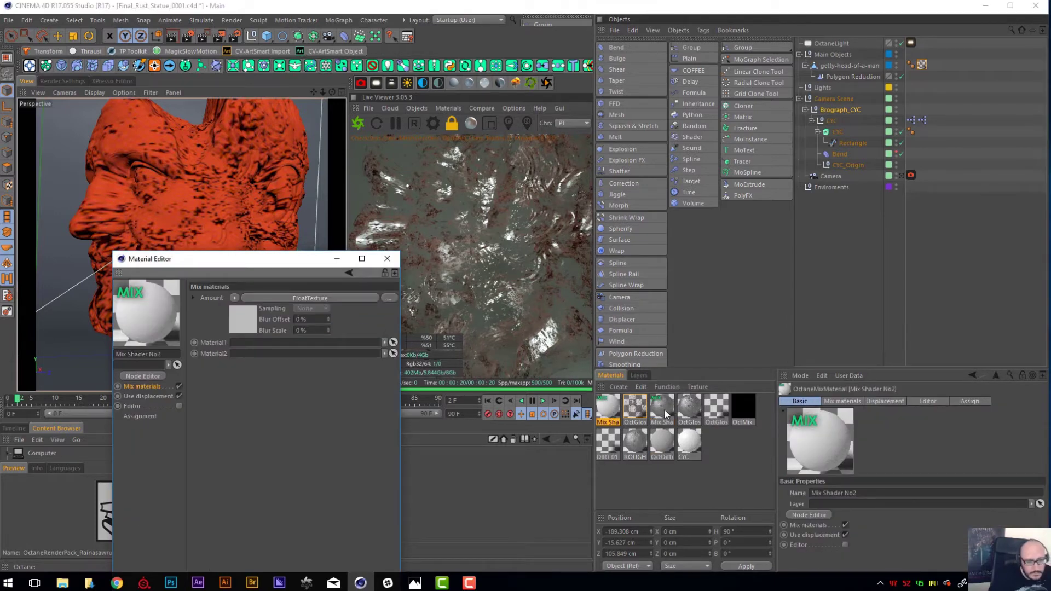
{"action": "left_click_drag", "start_coordinate": [636, 408], "coordinate": [234, 343]}
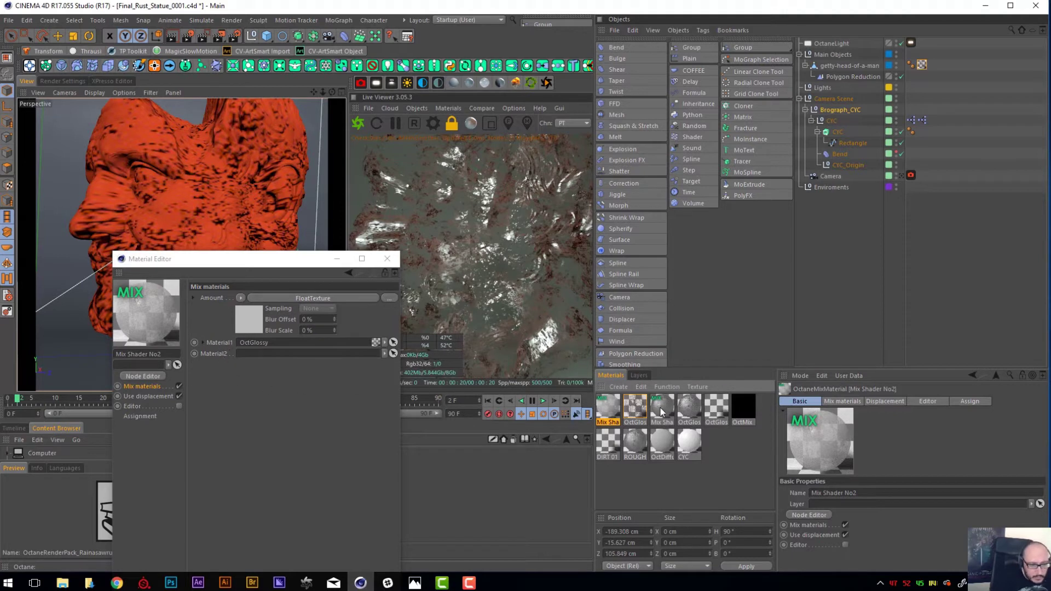
{"action": "left_click_drag", "start_coordinate": [659, 408], "coordinate": [274, 353]}
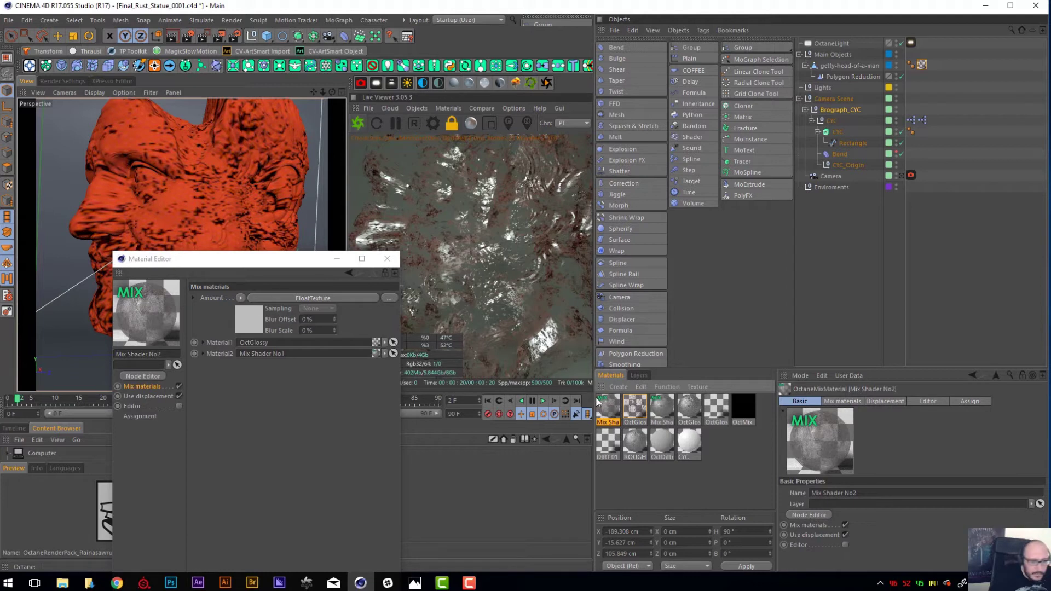
- Replace the statue head's material with Mix Shader No2 and restart the live render
{"action": "left_click_drag", "start_coordinate": [606, 408], "coordinate": [922, 66]}
{"action": "left_click", "coordinate": [357, 124]}
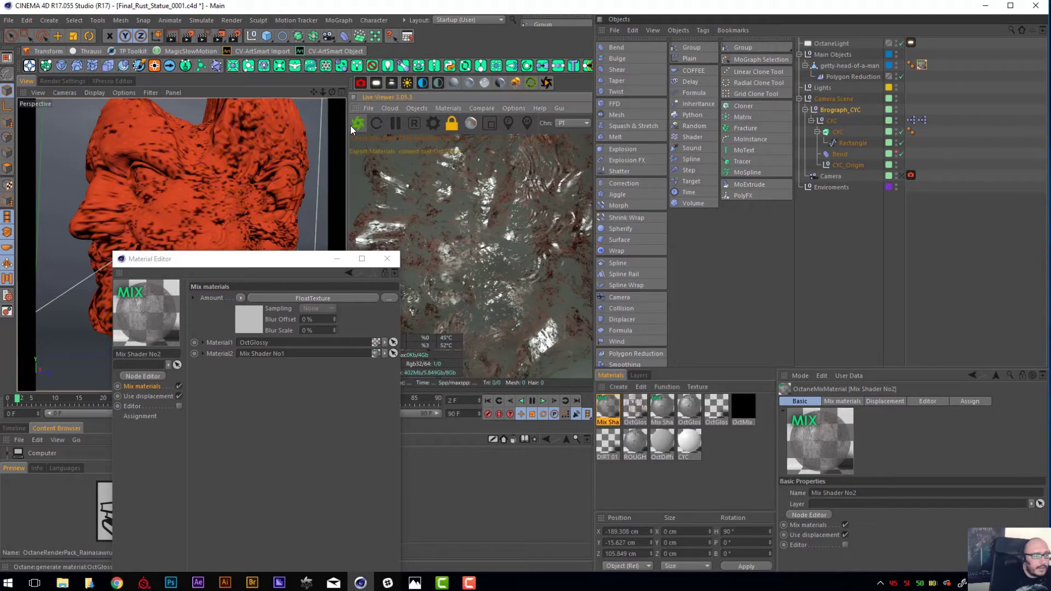
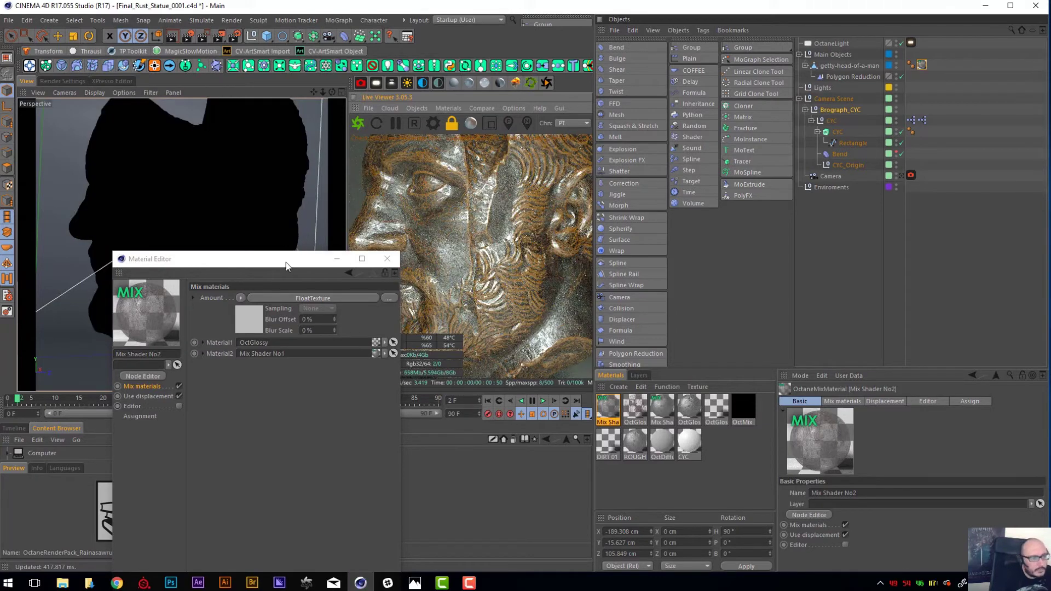
{"action": "left_click_drag", "start_coordinate": [326, 259], "coordinate": [307, 261]}
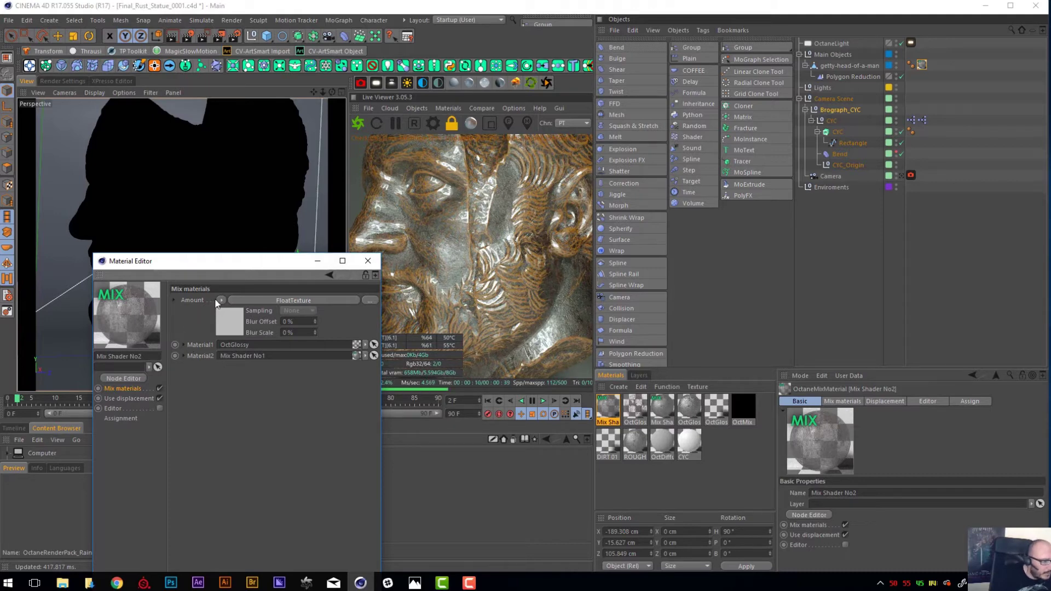
- Copy the ImageTexture mask from the Opacity channel of the rust OctGlossy material
{"action": "left_click", "coordinate": [637, 409]}
{"action": "left_click", "coordinate": [116, 482]}
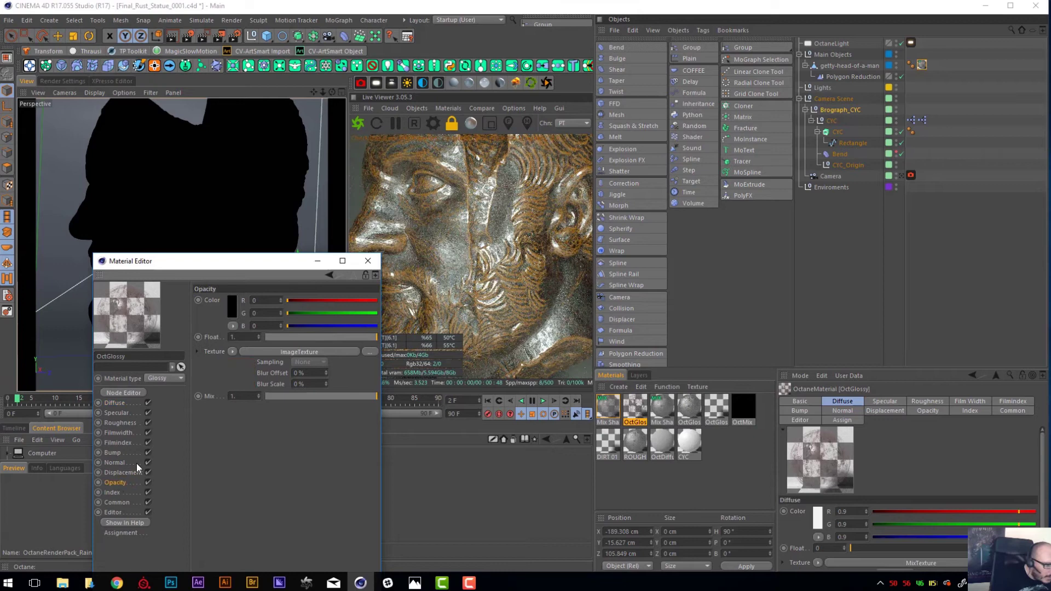
{"action": "left_click", "coordinate": [233, 352]}
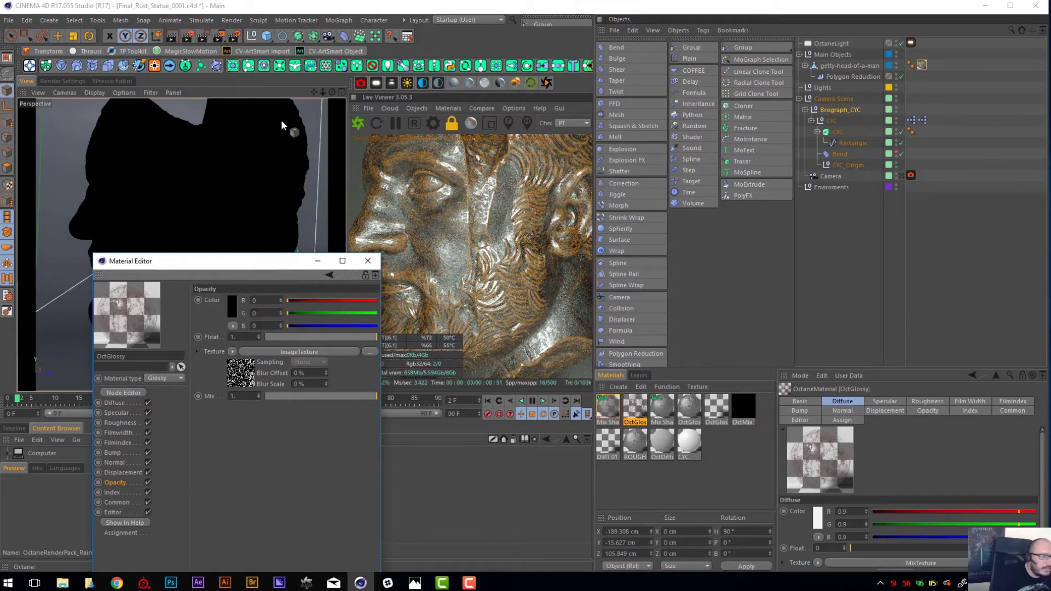
{"action": "left_click", "coordinate": [264, 80]}
- Paste the copied ImageTexture mask into the Amount of Mix Shader No2, replacing its FloatTexture
{"action": "left_click", "coordinate": [610, 410]}
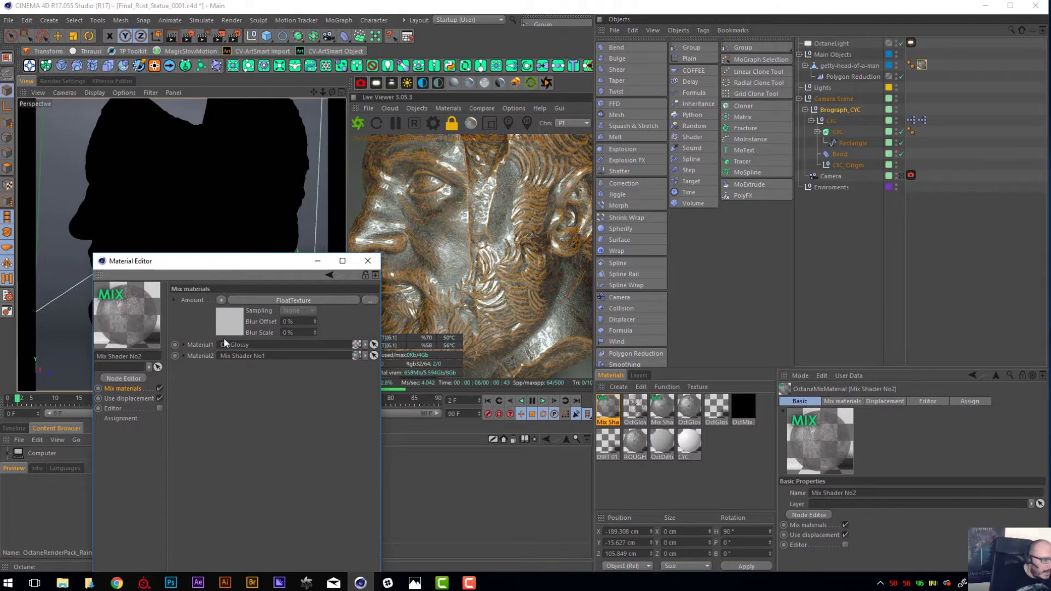
{"action": "left_click", "coordinate": [185, 345]}
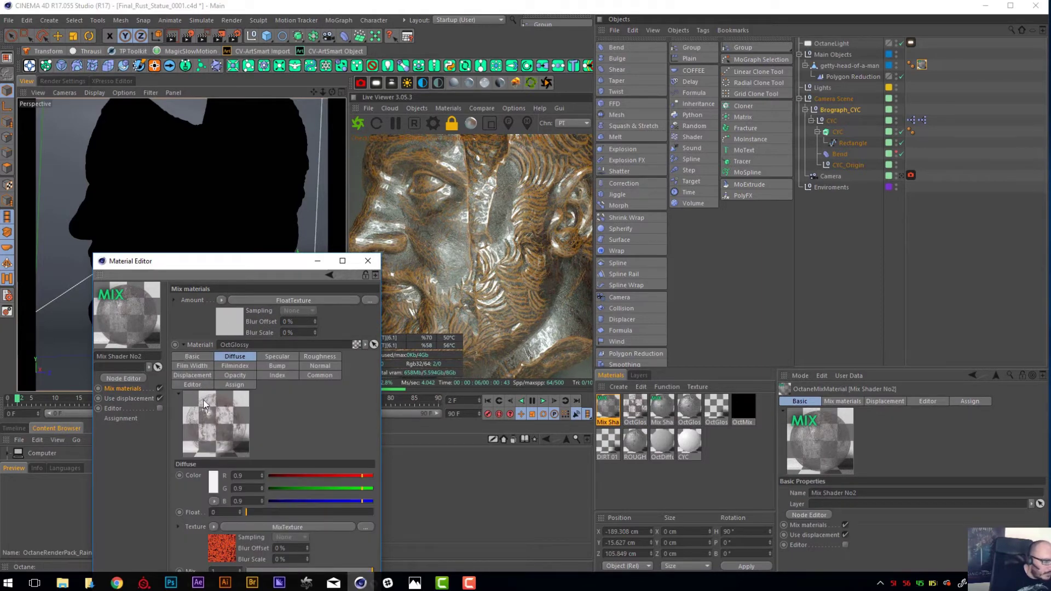
{"action": "left_click", "coordinate": [185, 344]}
{"action": "left_click", "coordinate": [185, 356]}
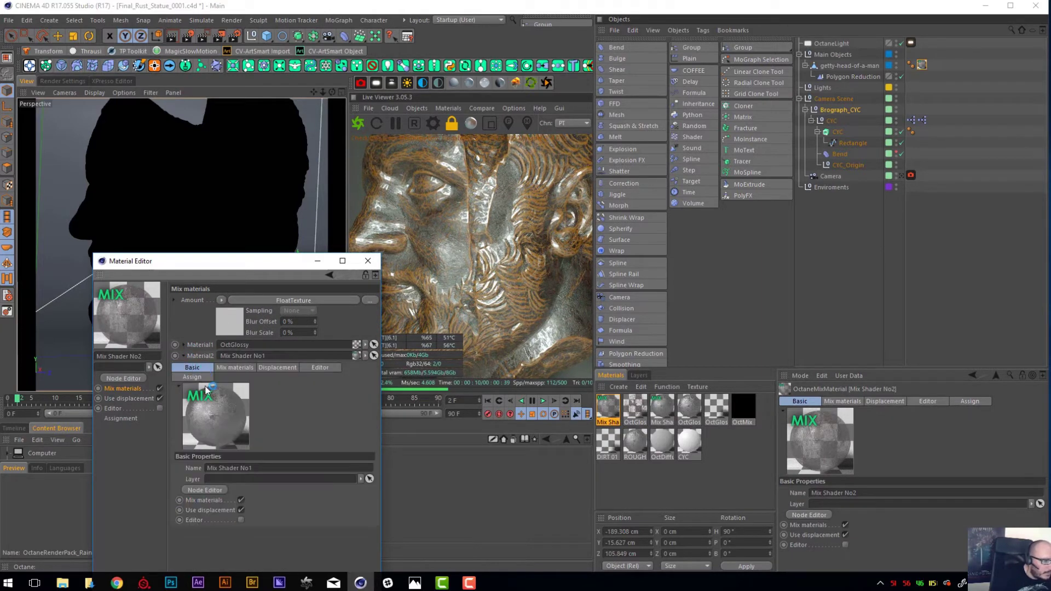
{"action": "left_click", "coordinate": [185, 355]}
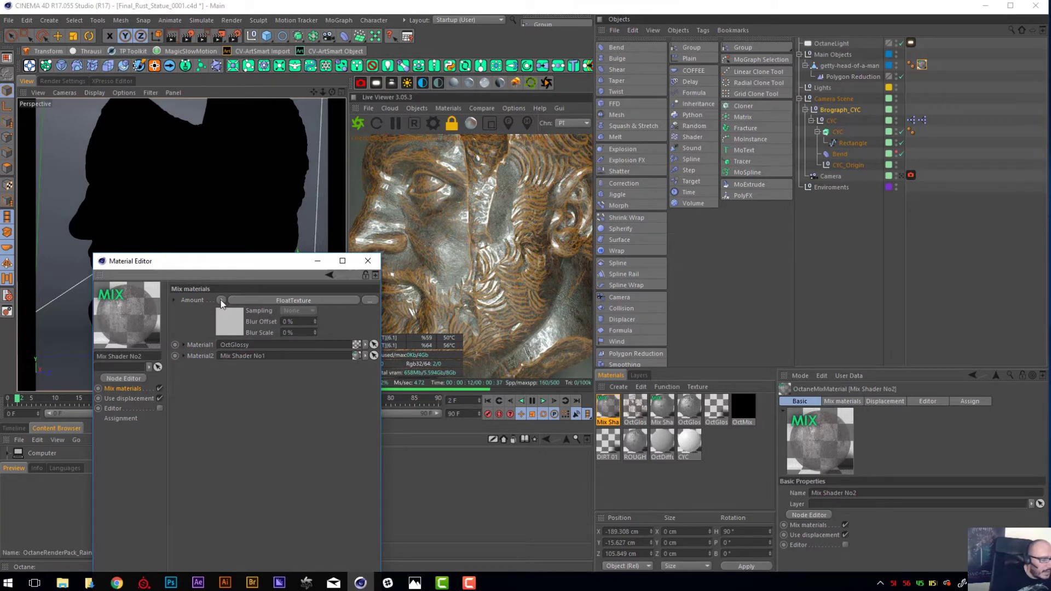
{"action": "left_click", "coordinate": [221, 300]}
{"action": "left_click", "coordinate": [222, 313]}
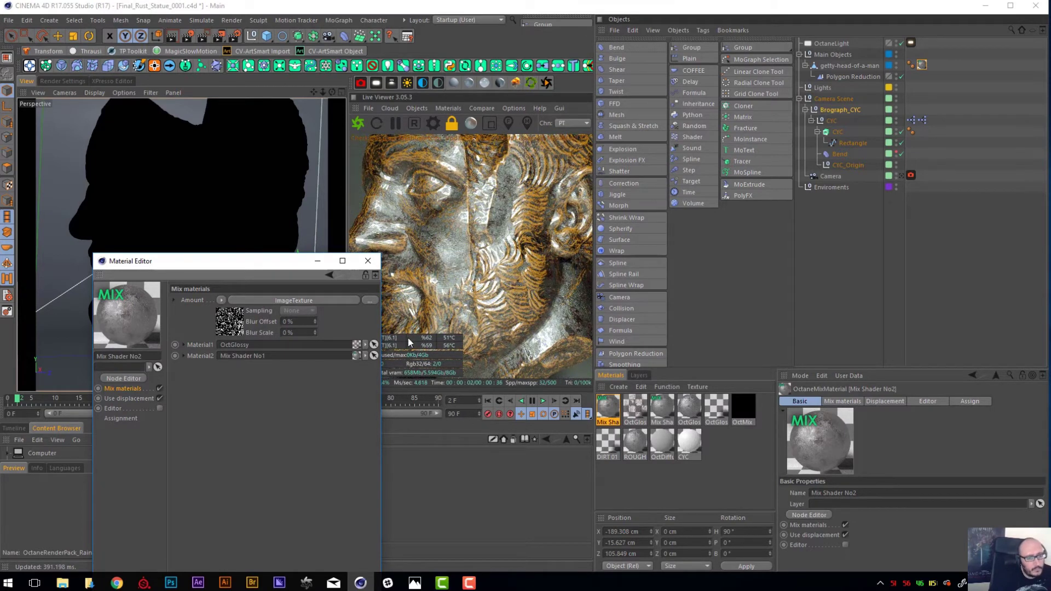
- Review the settings of the Material2 and Material1 components inside Mix Shader No2
{"action": "left_click", "coordinate": [184, 356]}
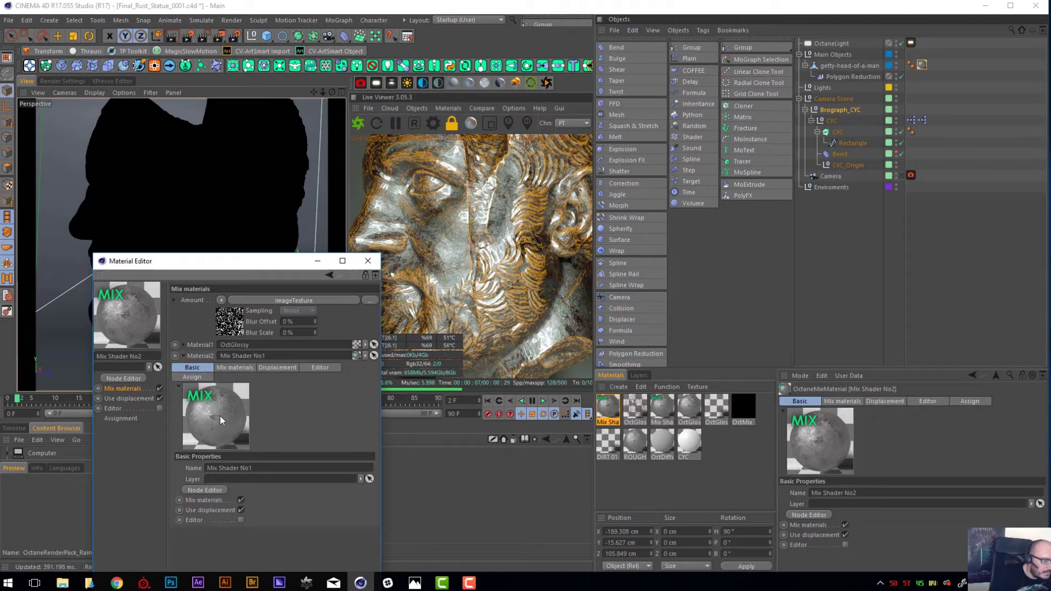
{"action": "left_click", "coordinate": [184, 356]}
{"action": "left_click", "coordinate": [182, 344]}
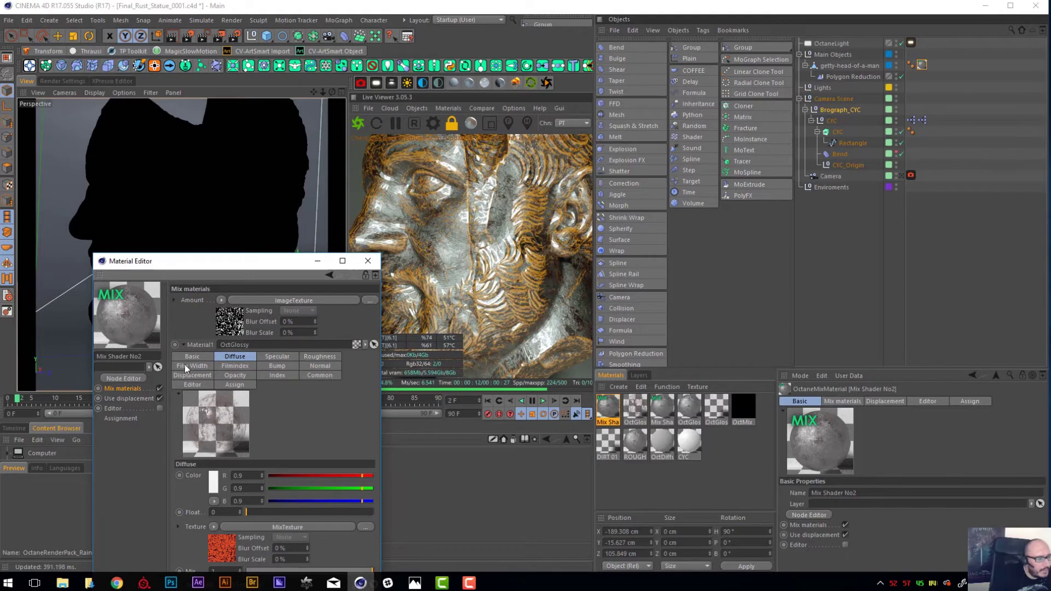
{"action": "left_click", "coordinate": [183, 345]}
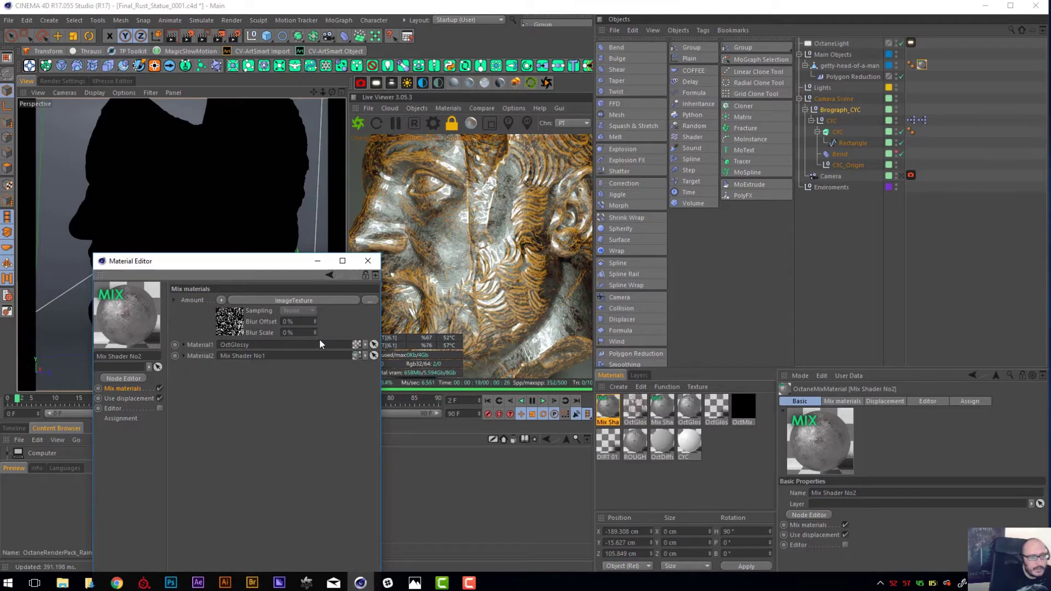
- Open the Texture1 RgbSpectrum inside the rust OctGlossy material's diffuse MixTexture
{"action": "left_click_drag", "start_coordinate": [313, 92], "coordinate": [278, 88]}
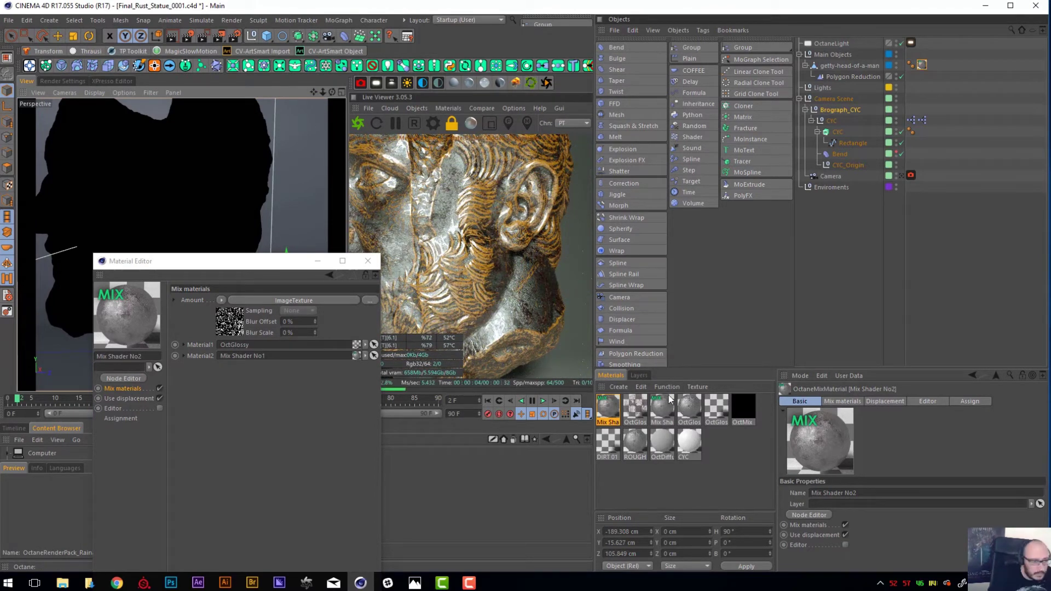
{"action": "left_click", "coordinate": [639, 409]}
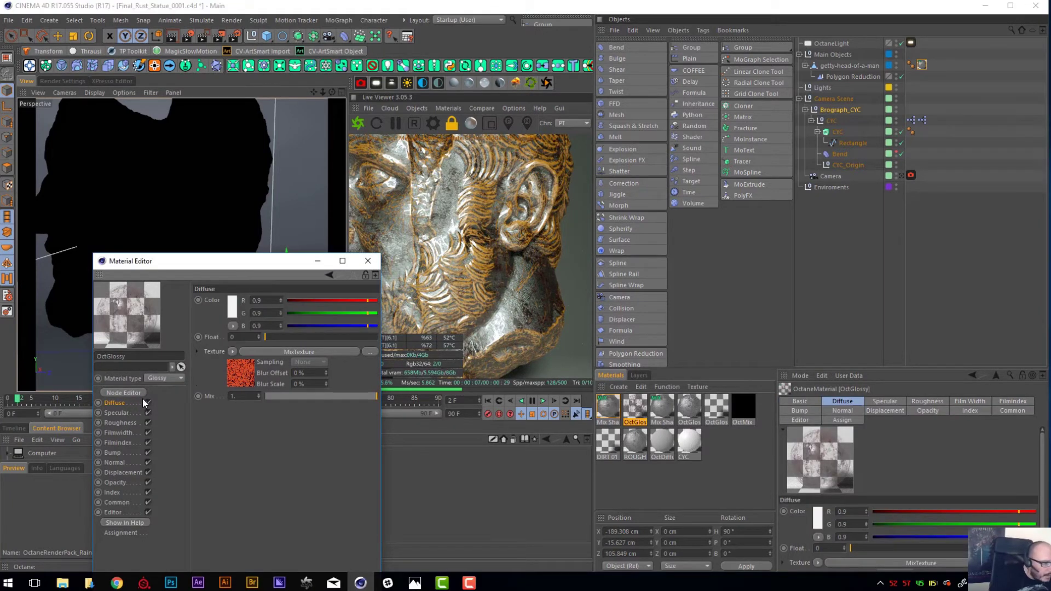
{"action": "left_click", "coordinate": [282, 352]}
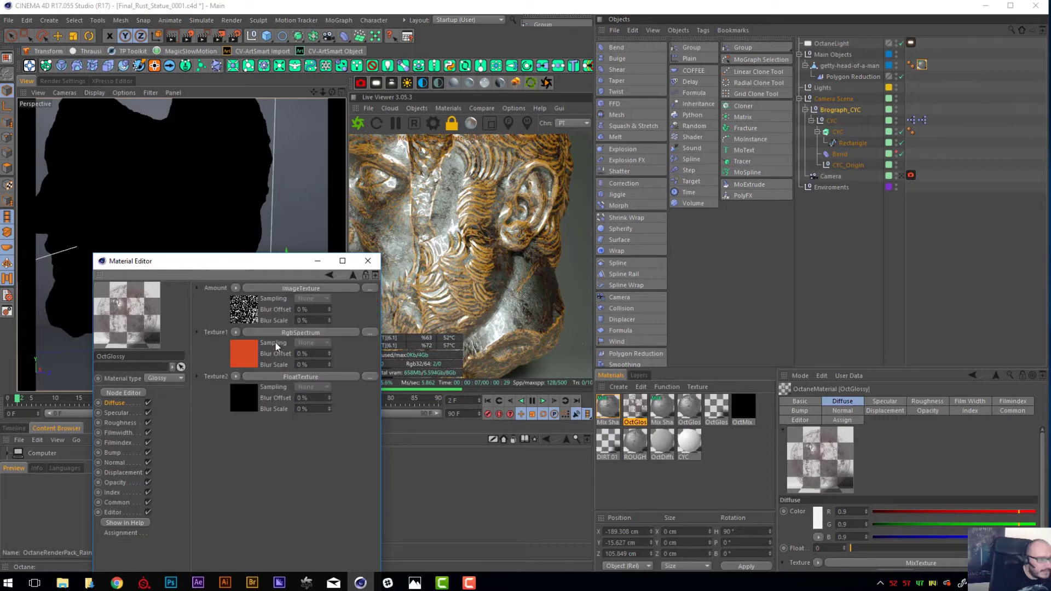
{"action": "left_click", "coordinate": [309, 332]}
- Try cyan and violet tints on the RgbSpectrum, with R about 0.17 and G at 0.88, followed by 0.07
{"action": "left_click_drag", "start_coordinate": [322, 301], "coordinate": [298, 294]}
{"action": "left_click", "coordinate": [376, 315]}
{"action": "left_click", "coordinate": [326, 289]}
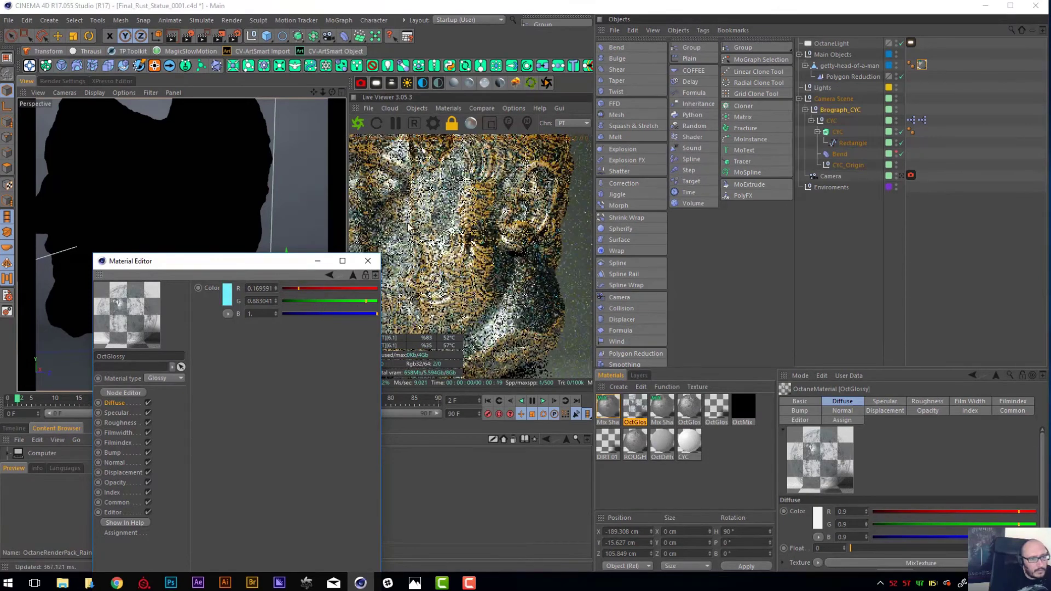
{"action": "left_click", "coordinate": [289, 301]}
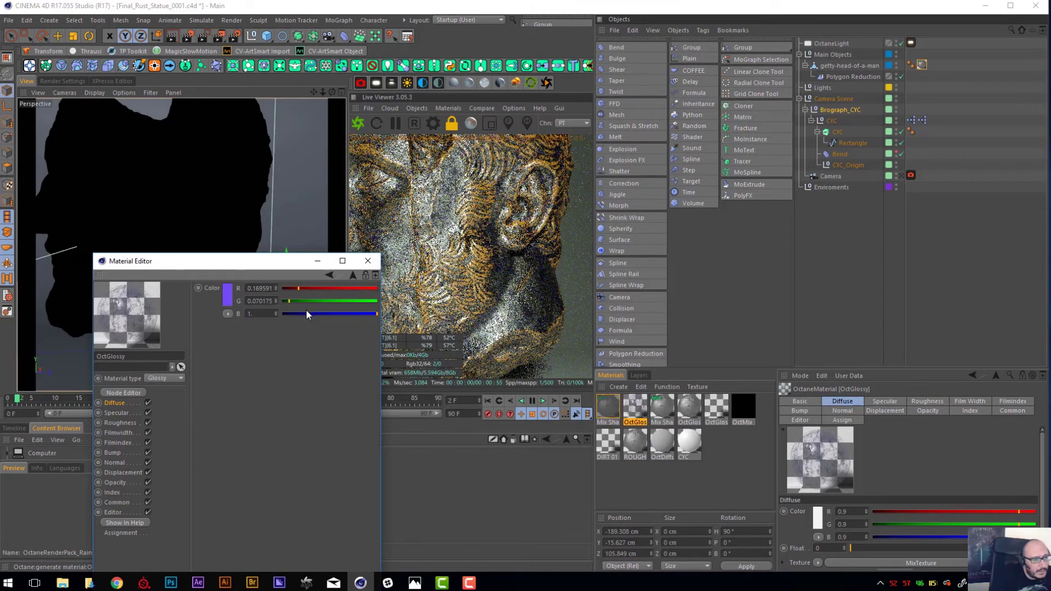
{"action": "left_click", "coordinate": [309, 314]}
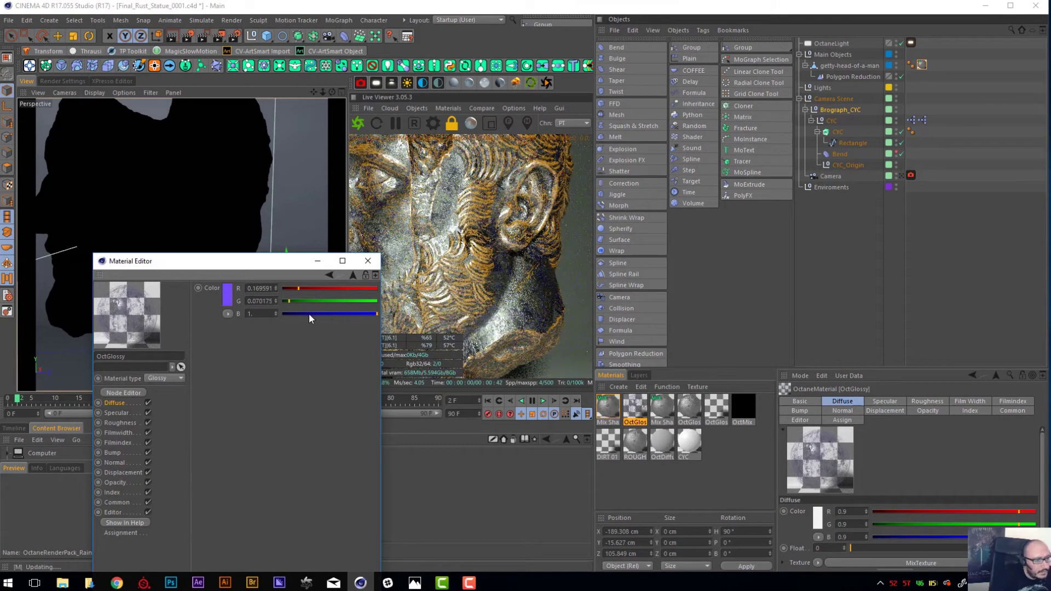
- Recolour the RgbSpectrum to a saturated red, about R 0.83, G 0.004, B 0.004
{"action": "left_click", "coordinate": [230, 294]}
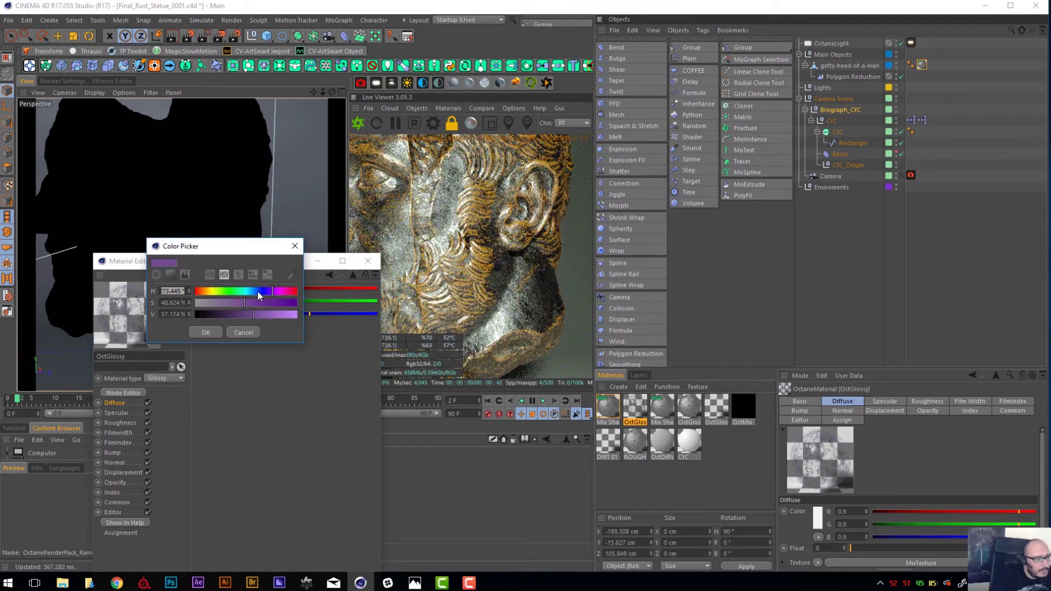
{"action": "left_click_drag", "start_coordinate": [271, 292], "coordinate": [301, 293]}
{"action": "left_click", "coordinate": [293, 303]}
{"action": "left_click", "coordinate": [290, 314]}
{"action": "left_click", "coordinate": [204, 335]}
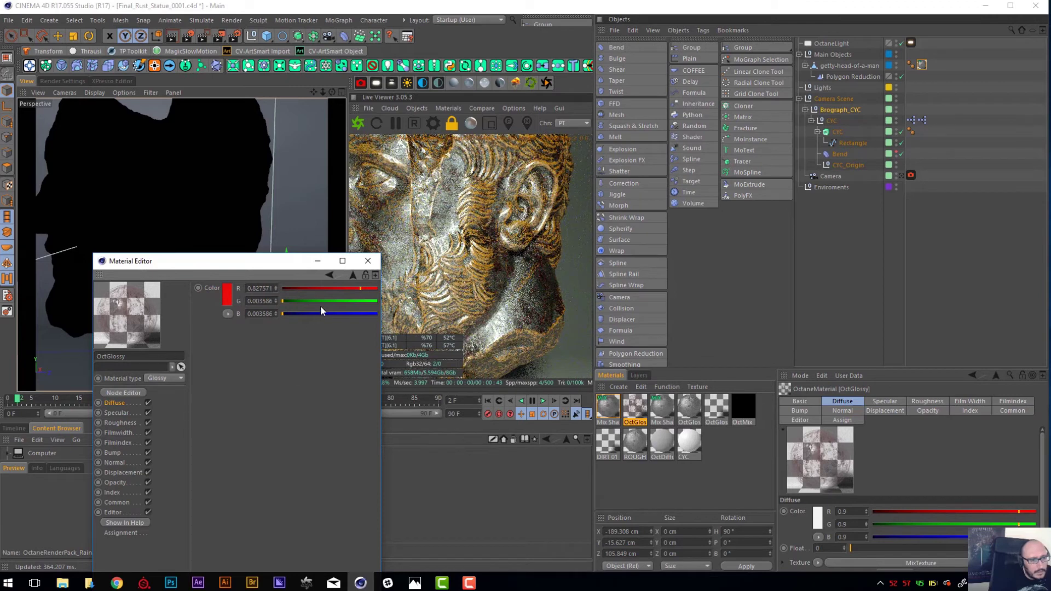
- Set the Power of the ImageTexture in the diffuse mix's Amount to 2
{"action": "left_click", "coordinate": [330, 276]}
{"action": "left_click", "coordinate": [298, 290]}
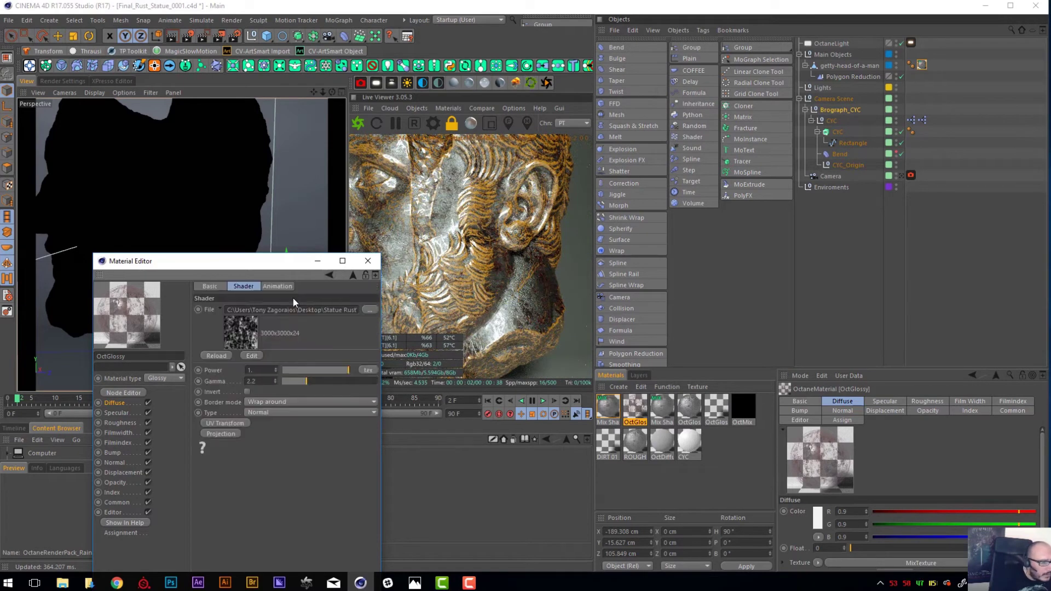
{"action": "type", "text": "2"}
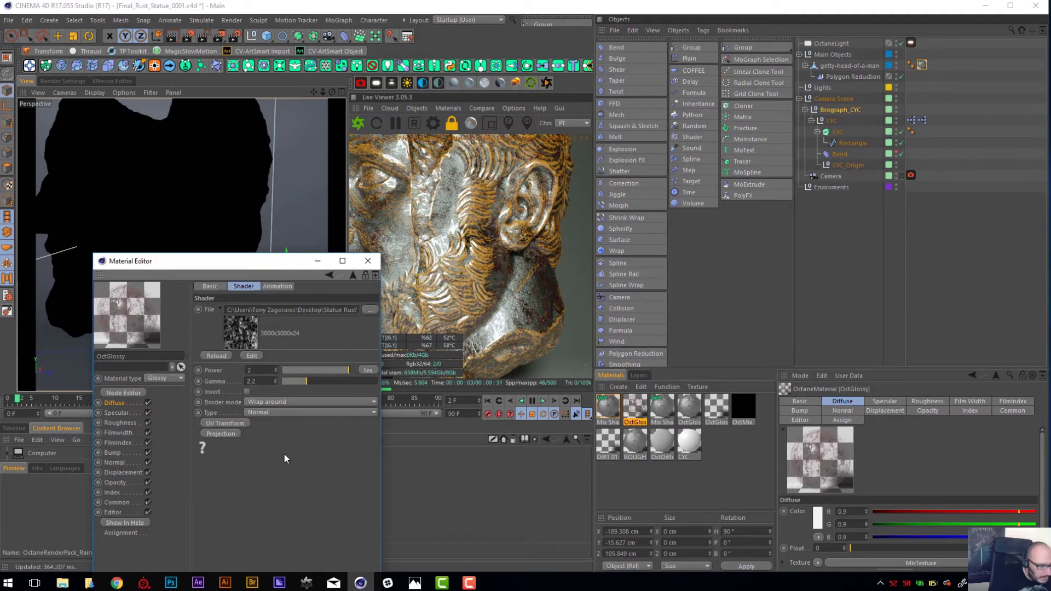
- Set the Power of the diffuse mix's Amount ImageTexture to 4 and go back to the MixTexture
{"action": "key", "text": "Return"}
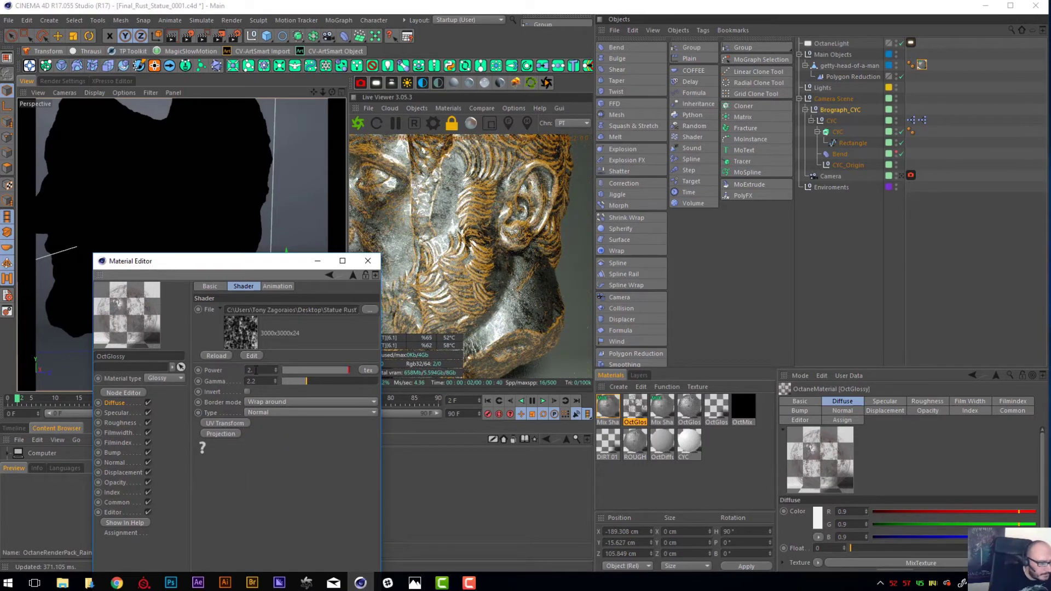
{"action": "key", "text": "Return"}
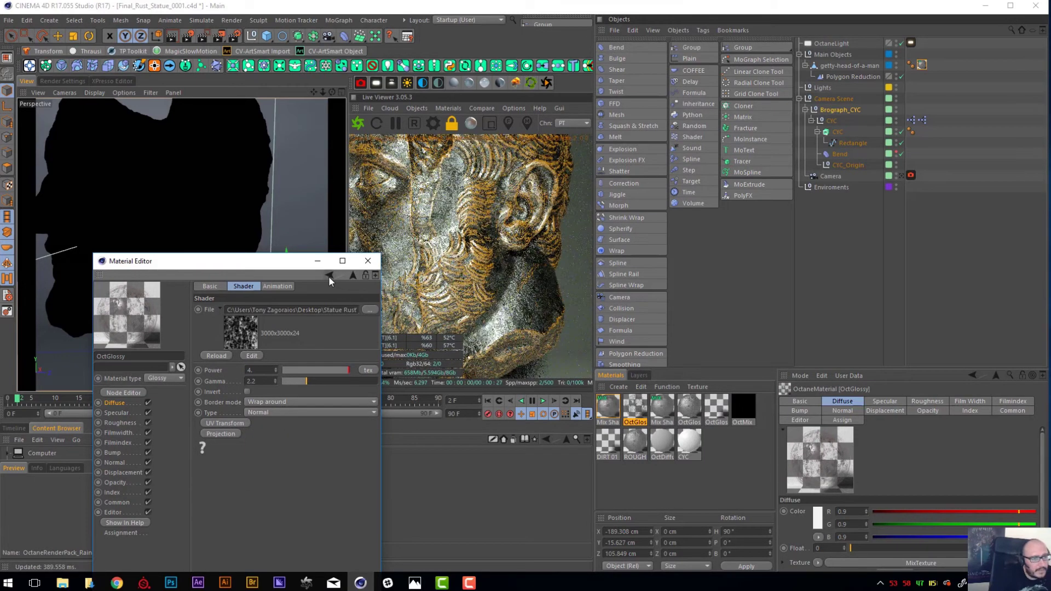
{"action": "left_click", "coordinate": [330, 273]}
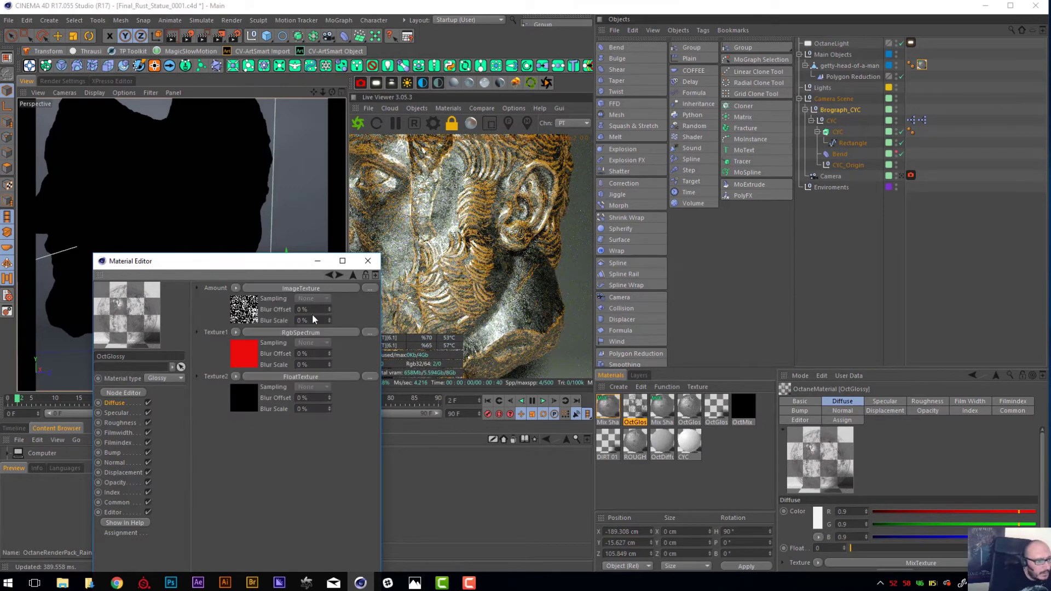
- Check the ImageTexture in the rust OctGlossy's Opacity channel and close the Material Editor
{"action": "left_click", "coordinate": [124, 481]}
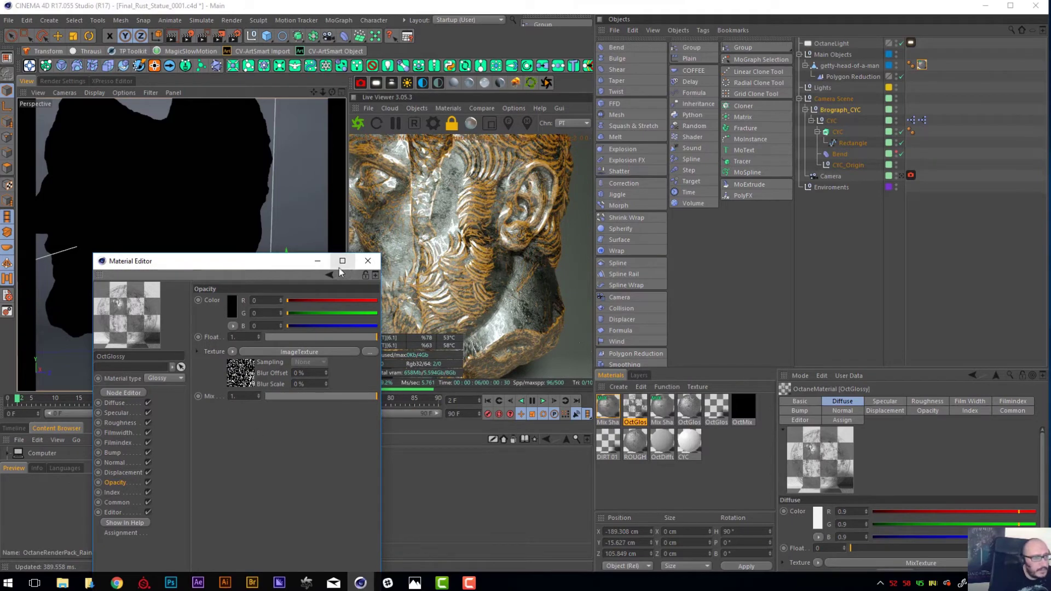
{"action": "left_click_drag", "start_coordinate": [291, 261], "coordinate": [326, 333]}
{"action": "mouse_move", "coordinate": [313, 92]}
{"action": "left_mouse_down"}
{"action": "mouse_move", "coordinate": [355, 106]}
{"action": "mouse_move", "coordinate": [330, 91]}
{"action": "mouse_move", "coordinate": [314, 101]}
{"action": "left_mouse_up"}
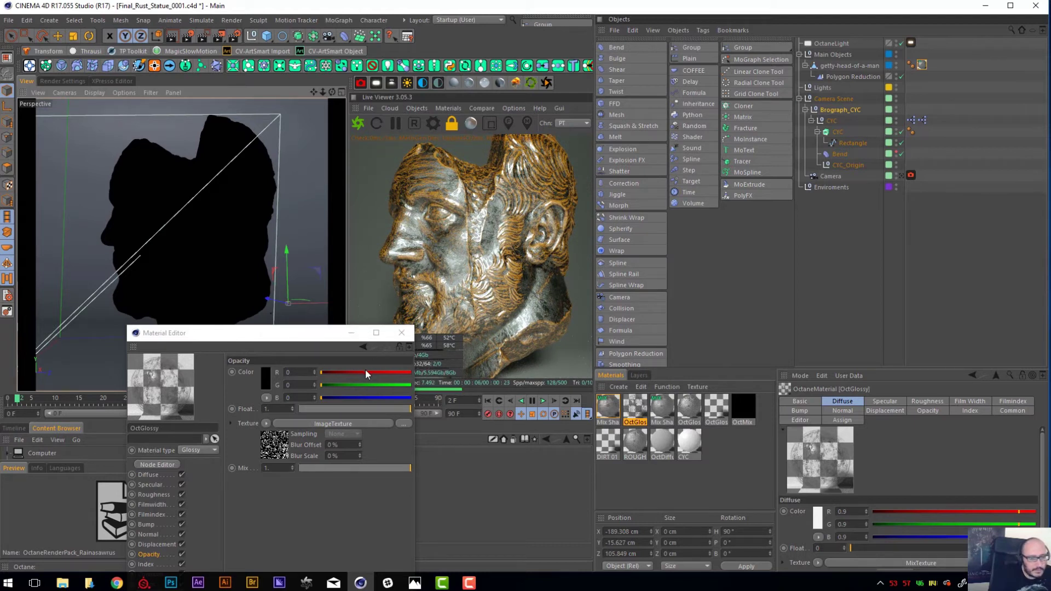
{"action": "left_click", "coordinate": [338, 330]}
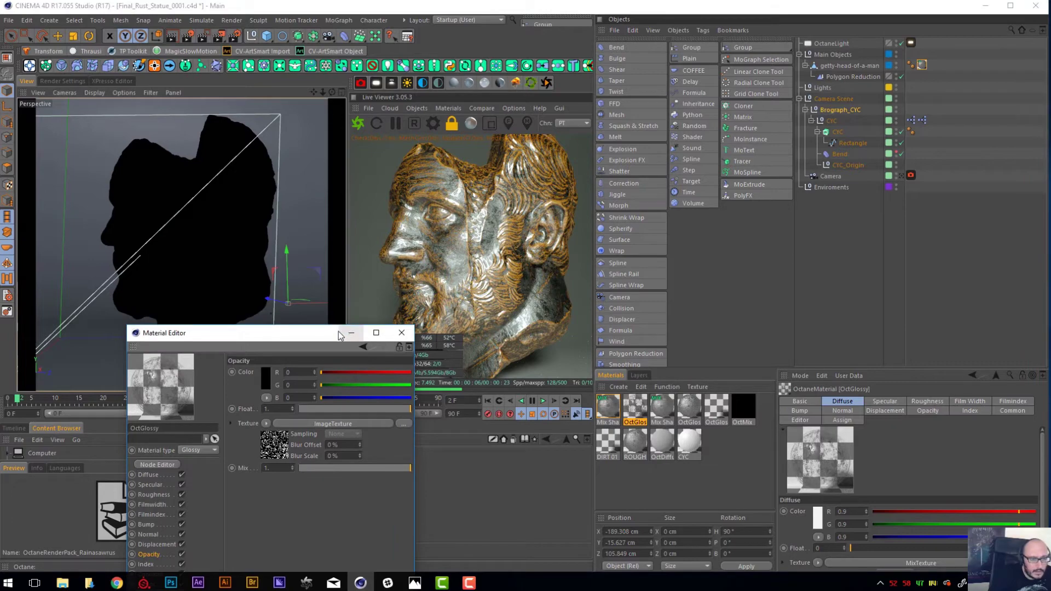
{"action": "left_click", "coordinate": [401, 333]}
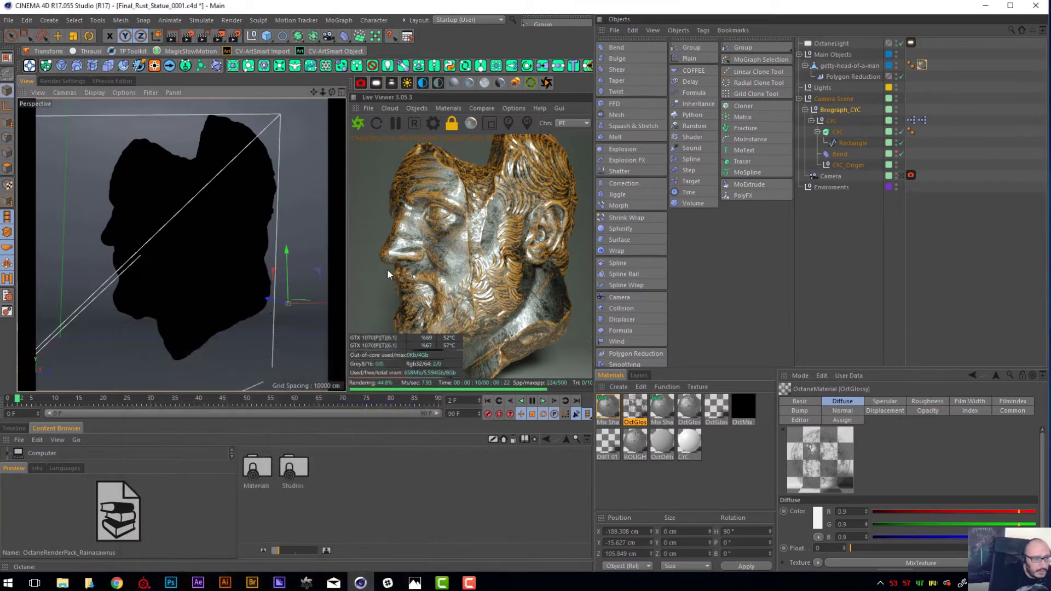
- Disable the Polygon Reduction on the getty-head-of-a-man object to render the full-resolution mesh
{"action": "left_click_drag", "start_coordinate": [332, 92], "coordinate": [378, 92]}
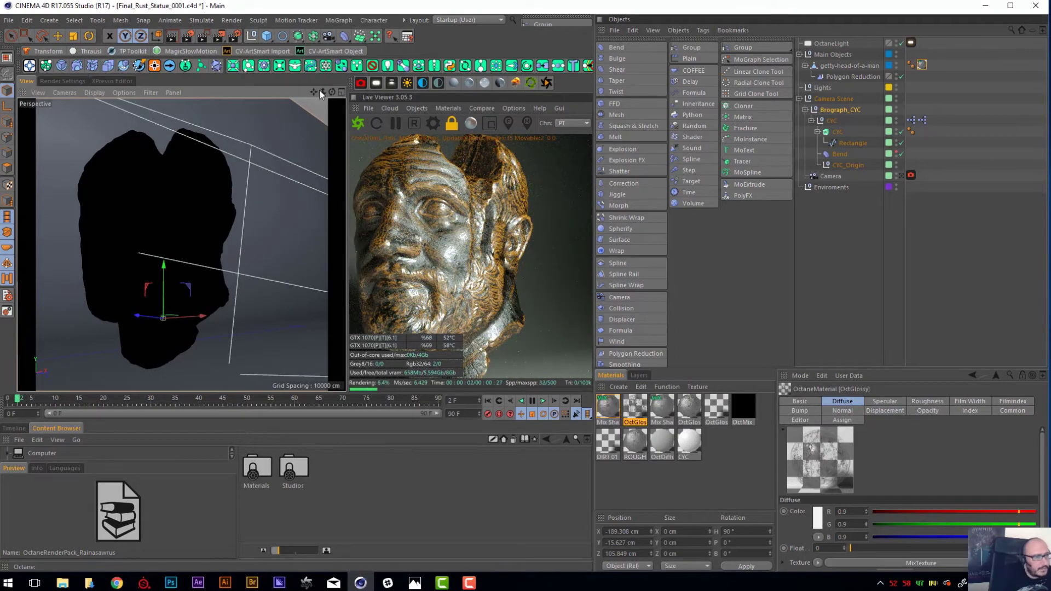
{"action": "left_click_drag", "start_coordinate": [322, 92], "coordinate": [279, 99]}
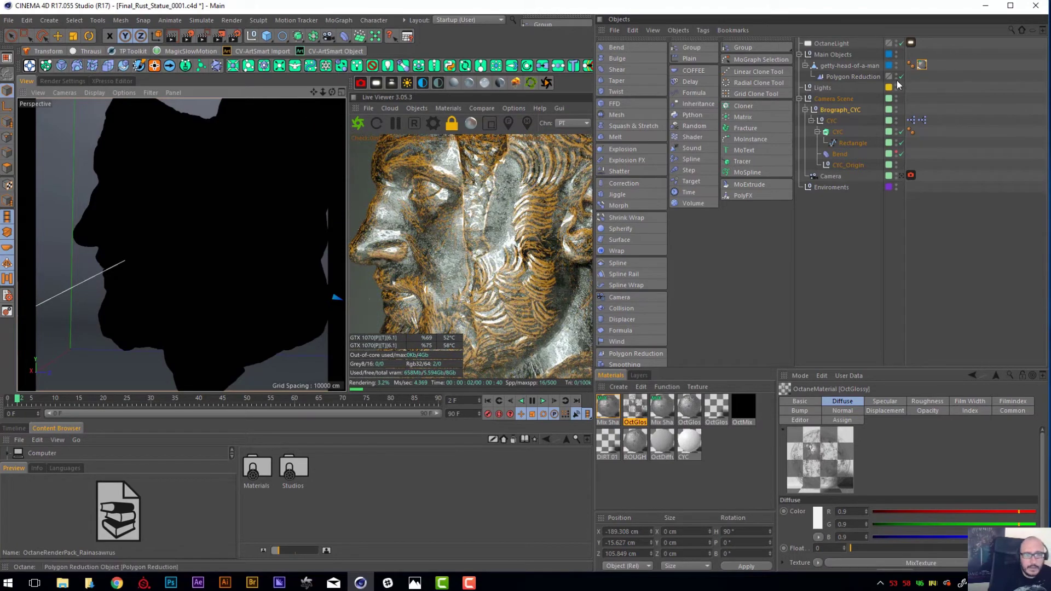
{"action": "left_click_drag", "start_coordinate": [316, 92], "coordinate": [276, 94]}
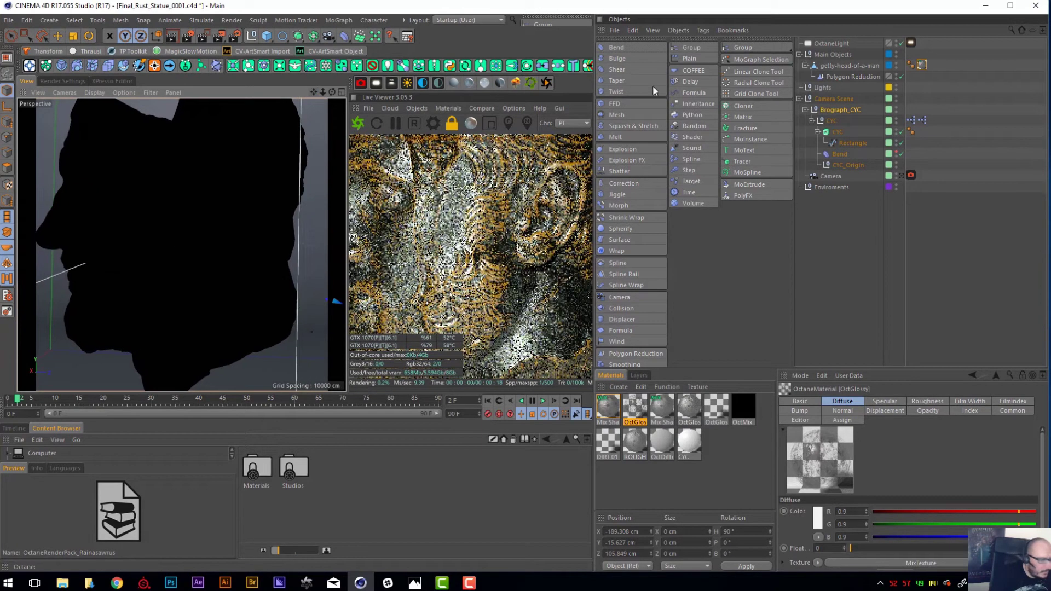
{"action": "left_click", "coordinate": [901, 77]}
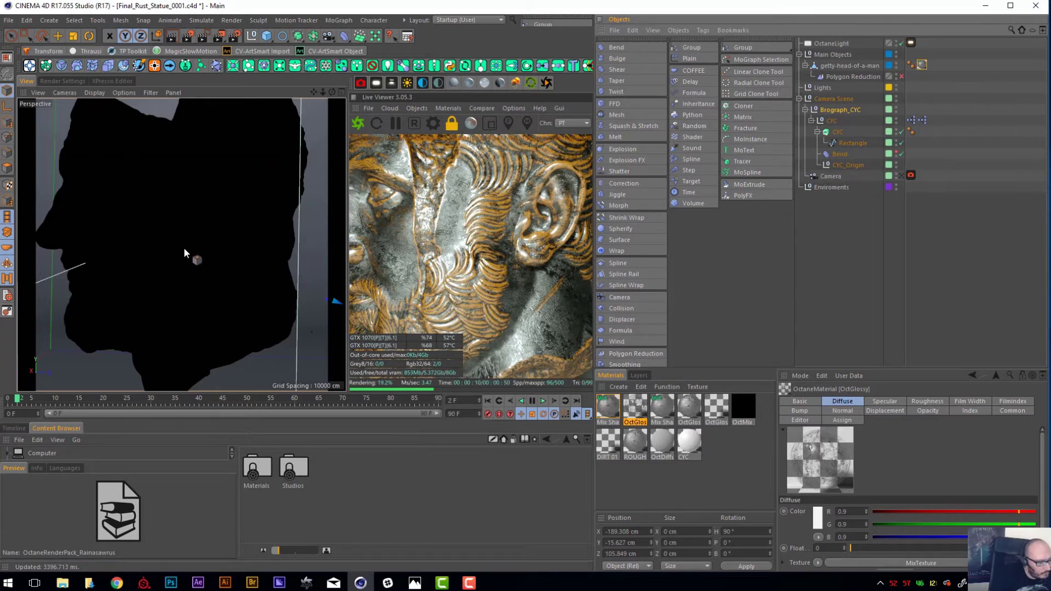
- Switch to the open project Final_Rust_Statue.c4d and send its scene to a new Live Viewer render
{"action": "key", "text": "v"}
{"action": "mouse_move", "coordinate": [186, 278]}
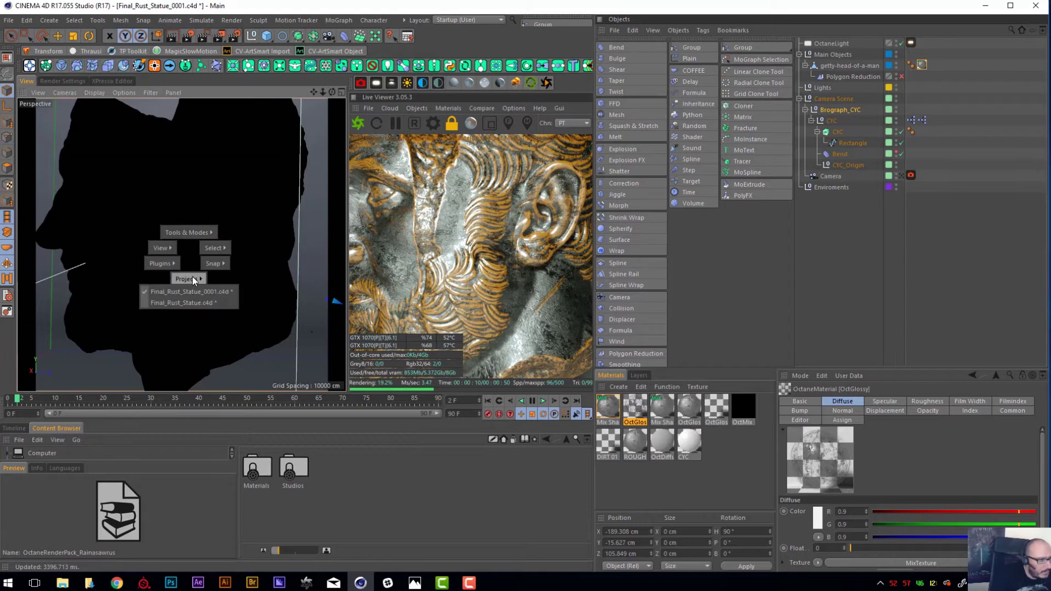
{"action": "left_click", "coordinate": [214, 303]}
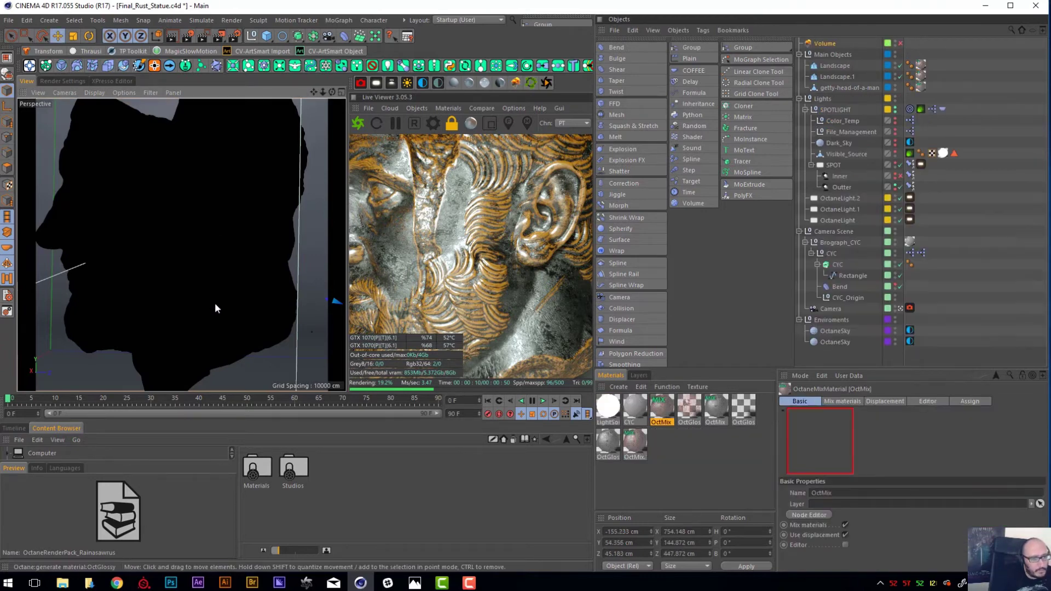
{"action": "left_click", "coordinate": [359, 130]}
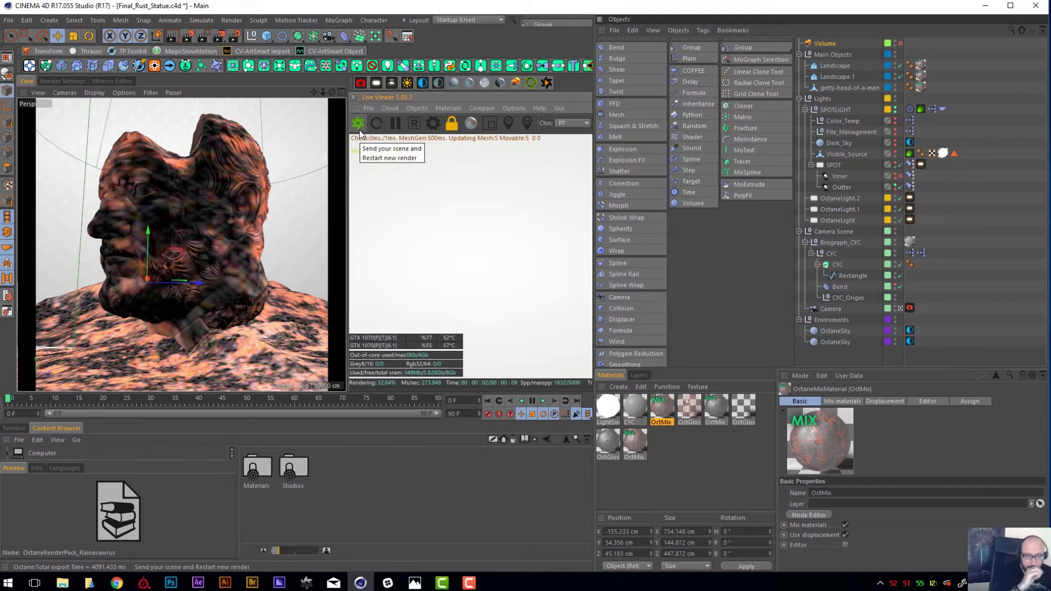
{"action": "left_click", "coordinate": [358, 124]}
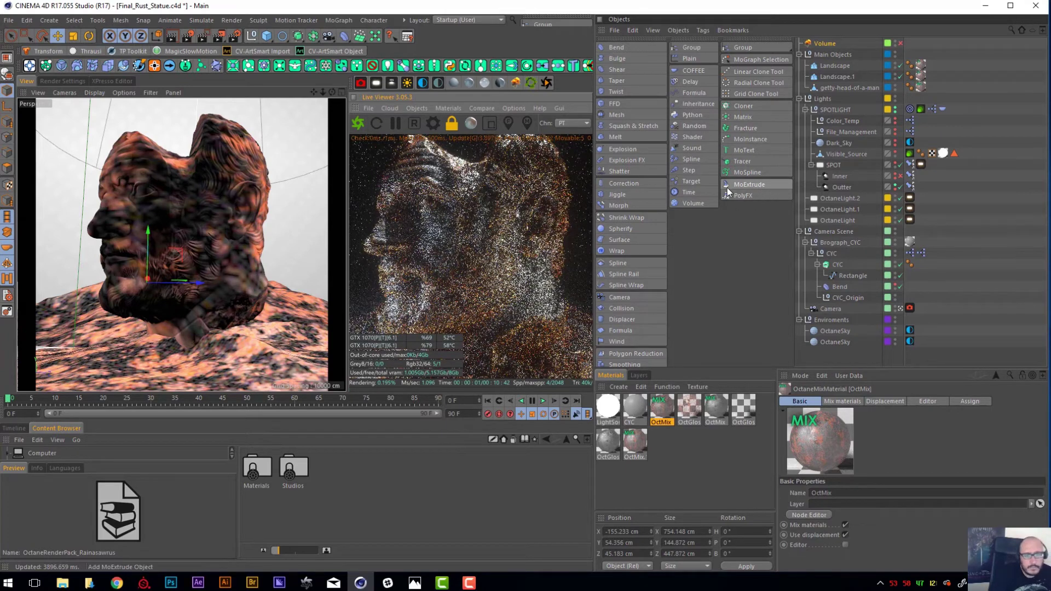
- Collapse the SPOTLIGHT hierarchy and disable OctaneLight, OctaneLight.1 and OctaneLight.2
{"action": "left_click", "coordinate": [805, 110]}
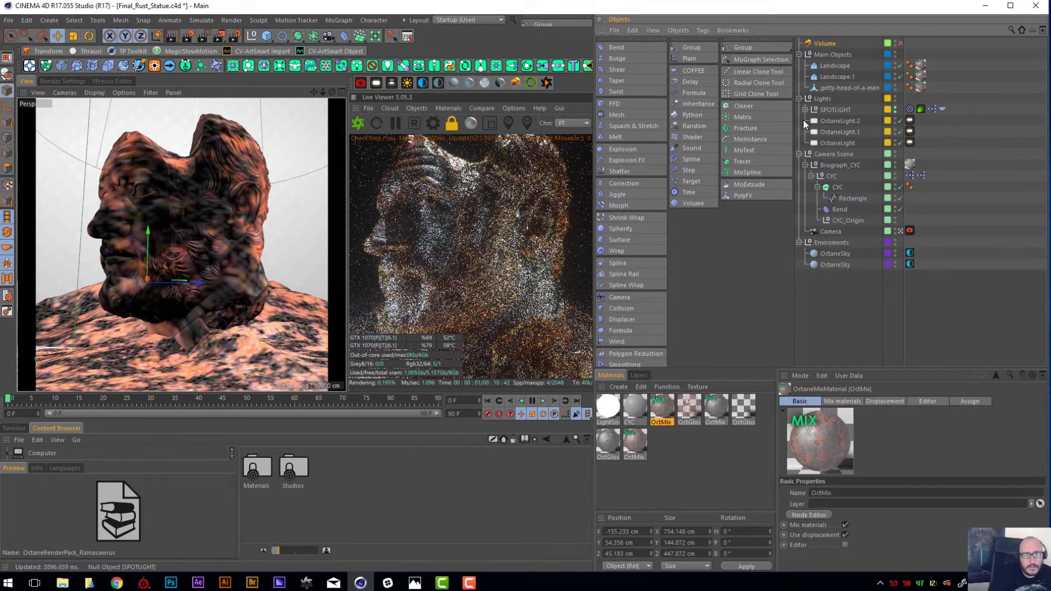
{"action": "left_click_drag", "start_coordinate": [900, 121], "coordinate": [901, 144]}
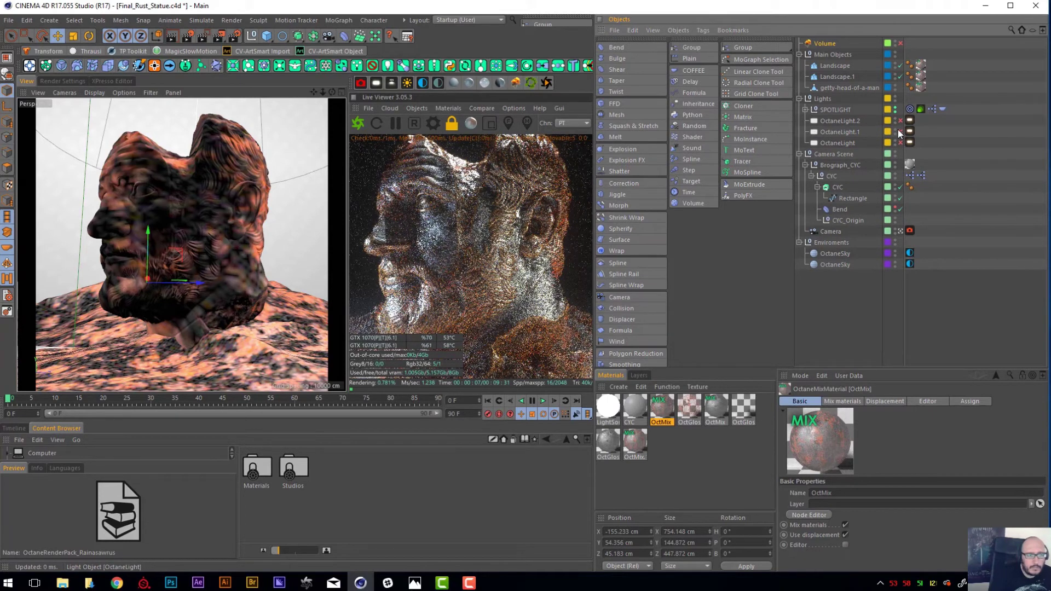
- Set the Octane Pathtracing Max. samples to 500 and close the Octane Settings
{"action": "left_click", "coordinate": [433, 123]}
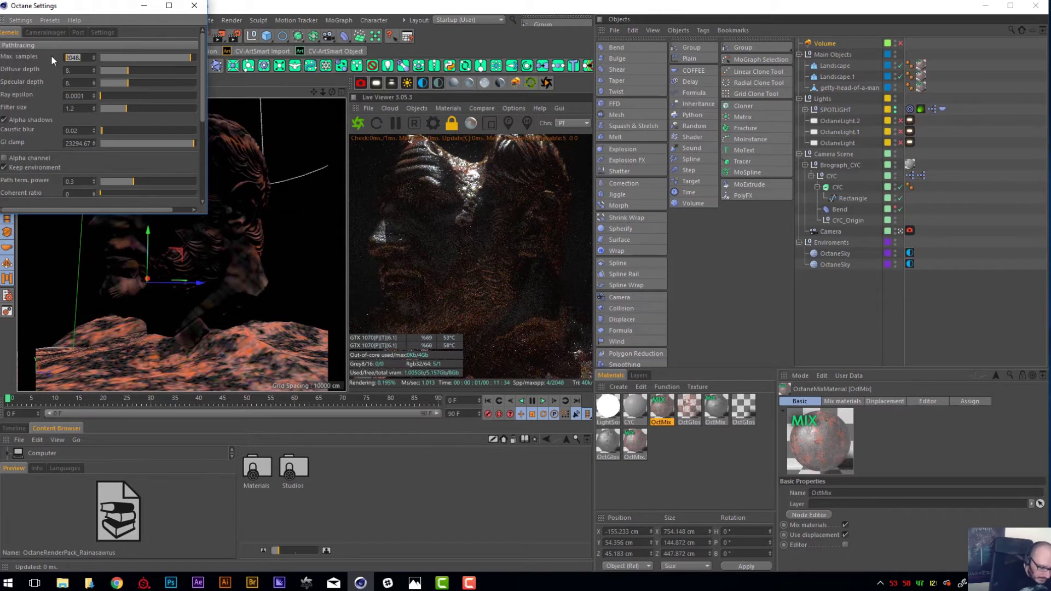
{"action": "type", "text": "500"}
{"action": "key", "text": "Return"}
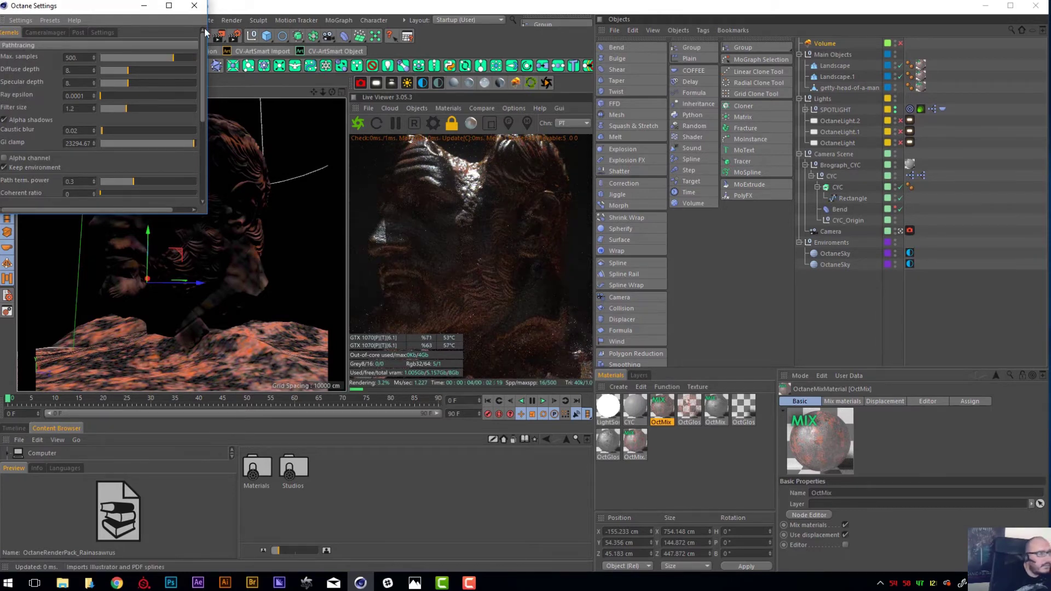
{"action": "left_click", "coordinate": [192, 7]}
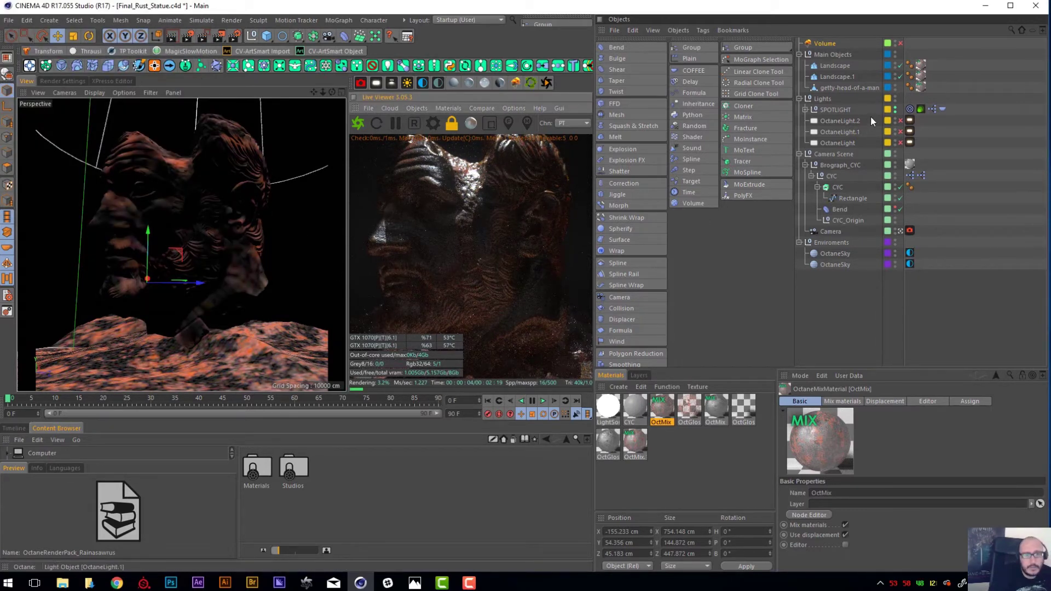
- Select the Lights group and leave the scene Camera to view the whole lighting setup from outside
{"action": "left_click", "coordinate": [827, 99]}
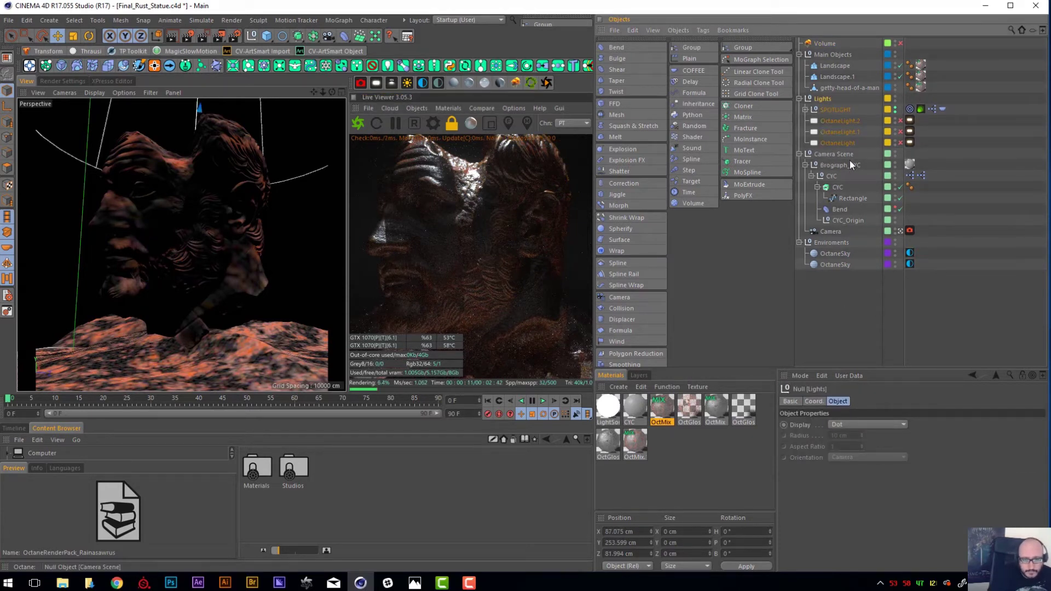
{"action": "left_click", "coordinate": [899, 231]}
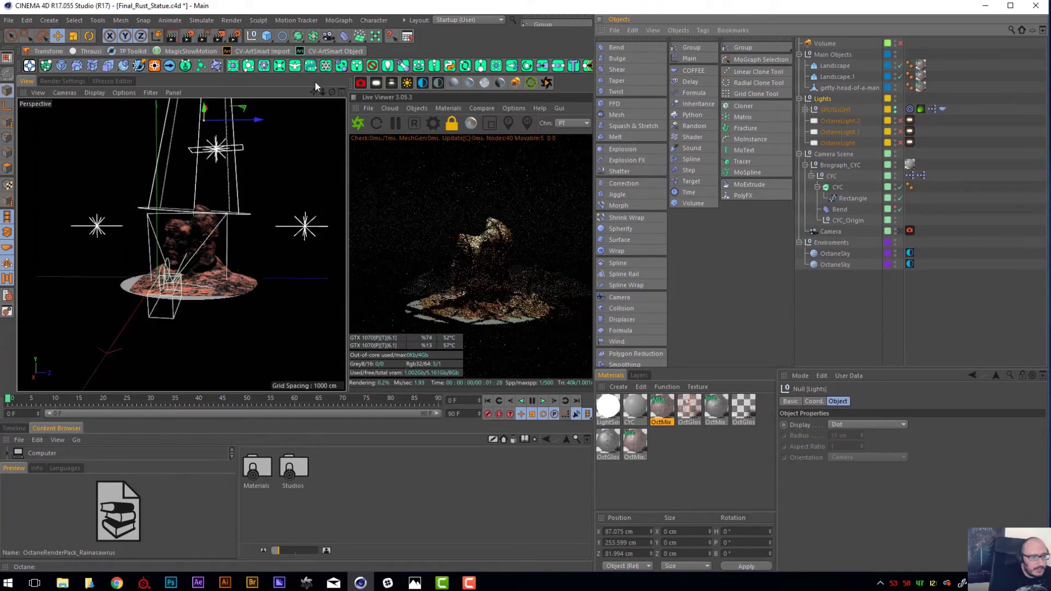
{"action": "left_click_drag", "start_coordinate": [332, 92], "coordinate": [297, 98]}
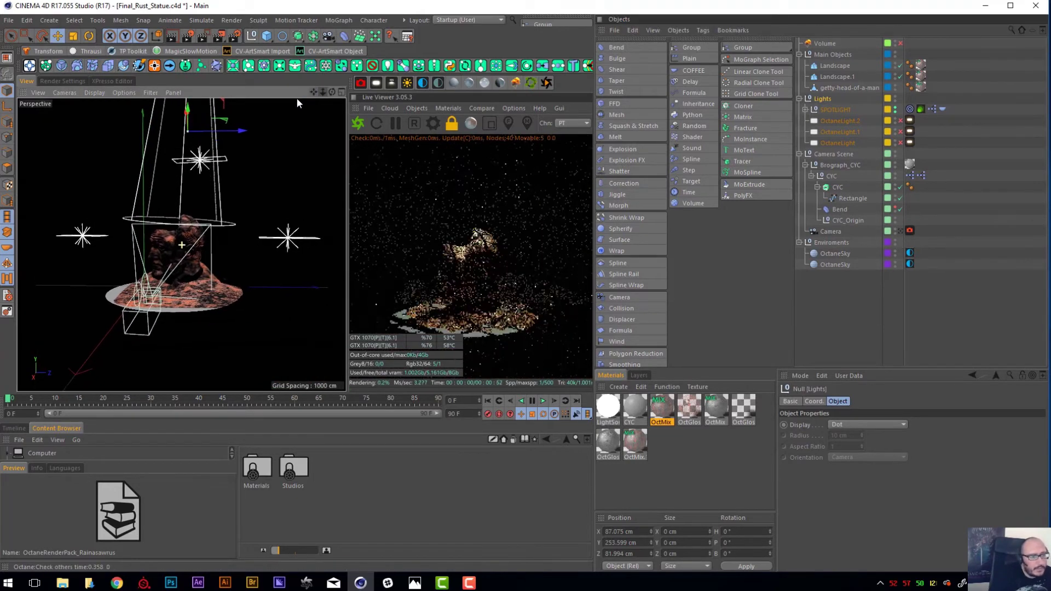
- Examine the Brograph_CYC backdrop's object settings, including its Color values
{"action": "left_click", "coordinate": [847, 165]}
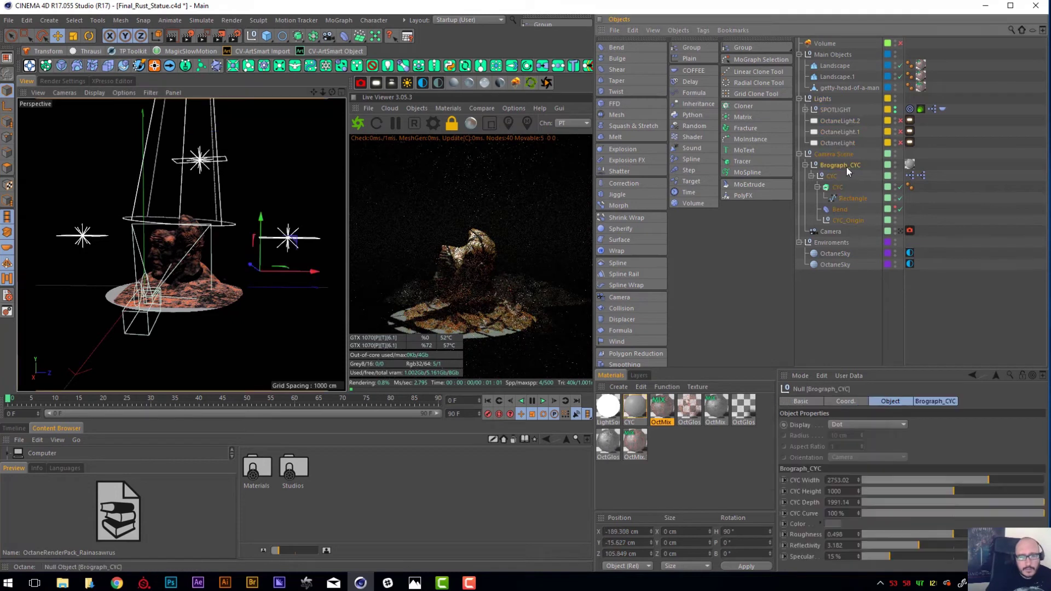
{"action": "left_click_drag", "start_coordinate": [900, 369], "coordinate": [867, 305]}
{"action": "left_click", "coordinate": [821, 460]}
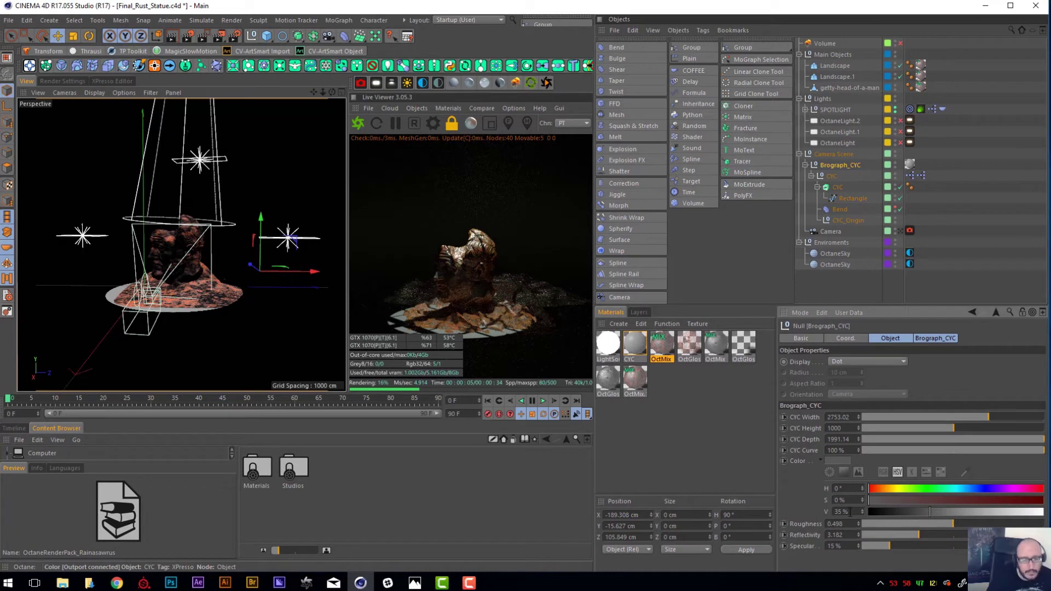
{"action": "left_click", "coordinate": [816, 461]}
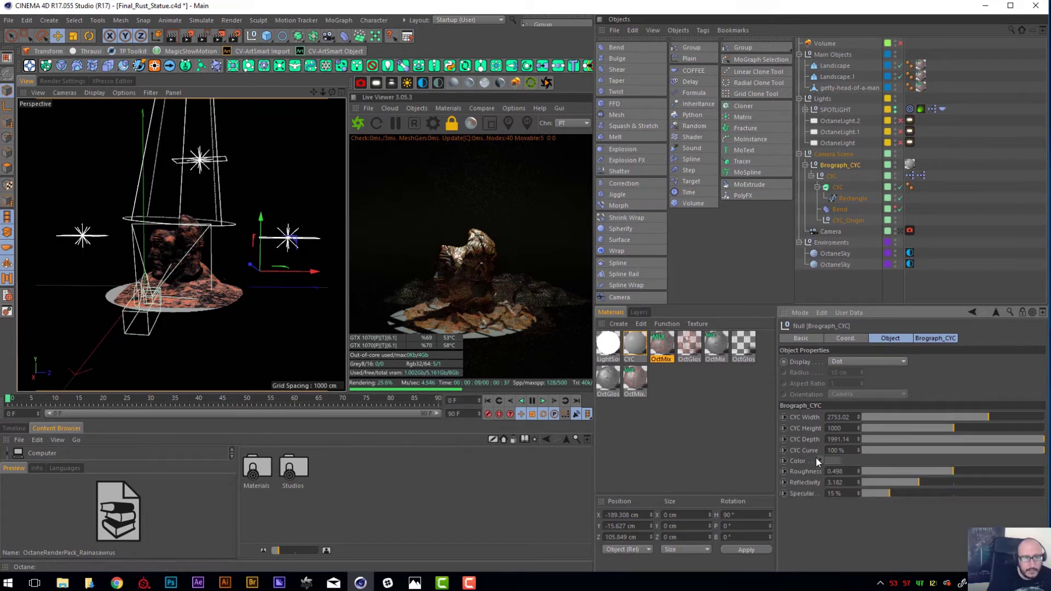
- Examine the SPOTLIGHT's Gobos settings and the available gobo Texture options
{"action": "left_click", "coordinate": [836, 109]}
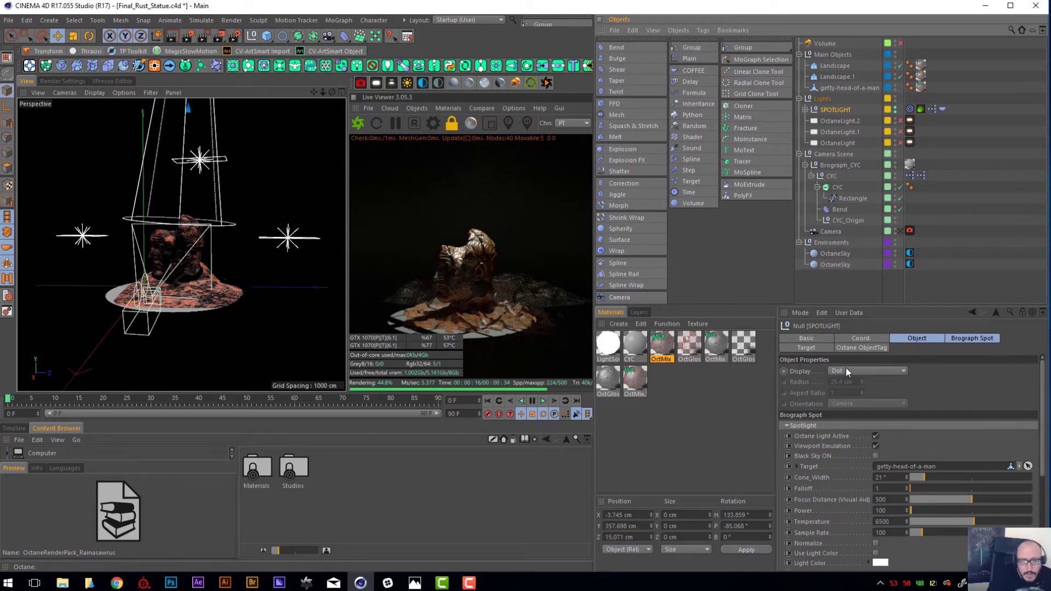
{"action": "left_click", "coordinate": [786, 425]}
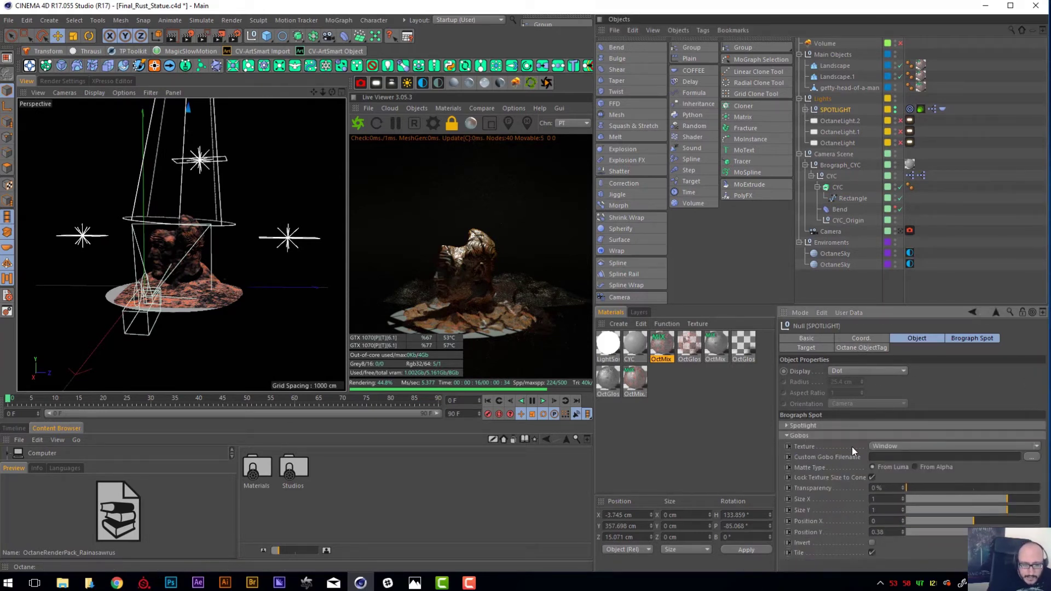
{"action": "left_click", "coordinate": [905, 447]}
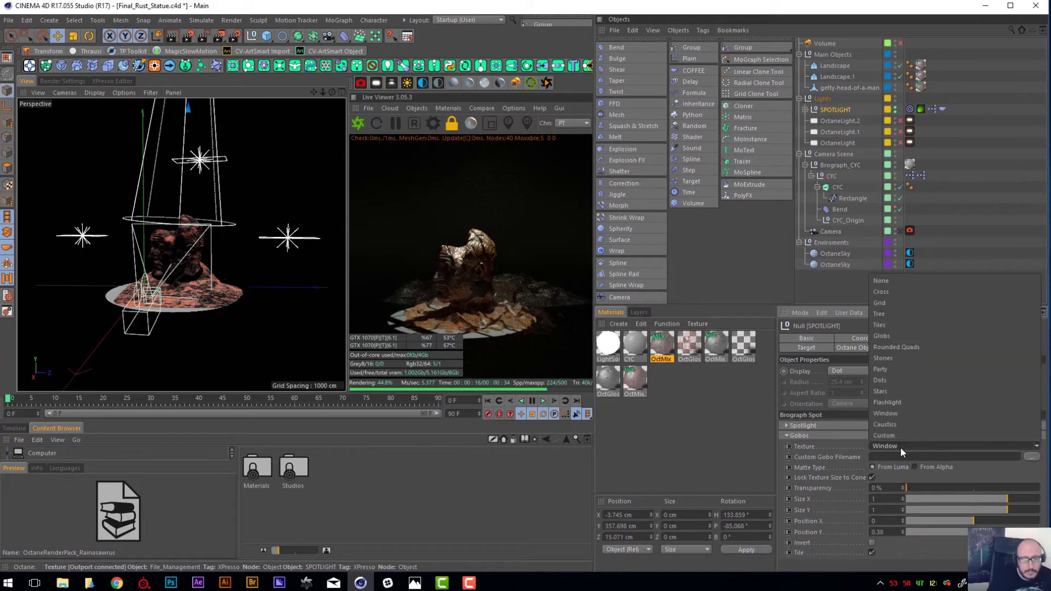
{"action": "left_click", "coordinate": [844, 447]}
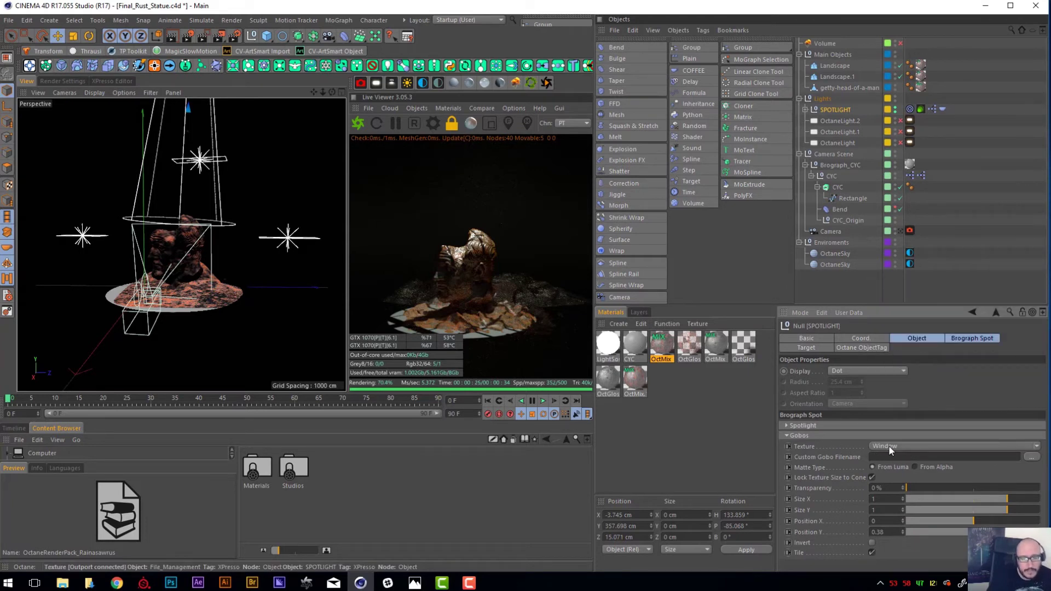
{"action": "left_click", "coordinate": [889, 445]}
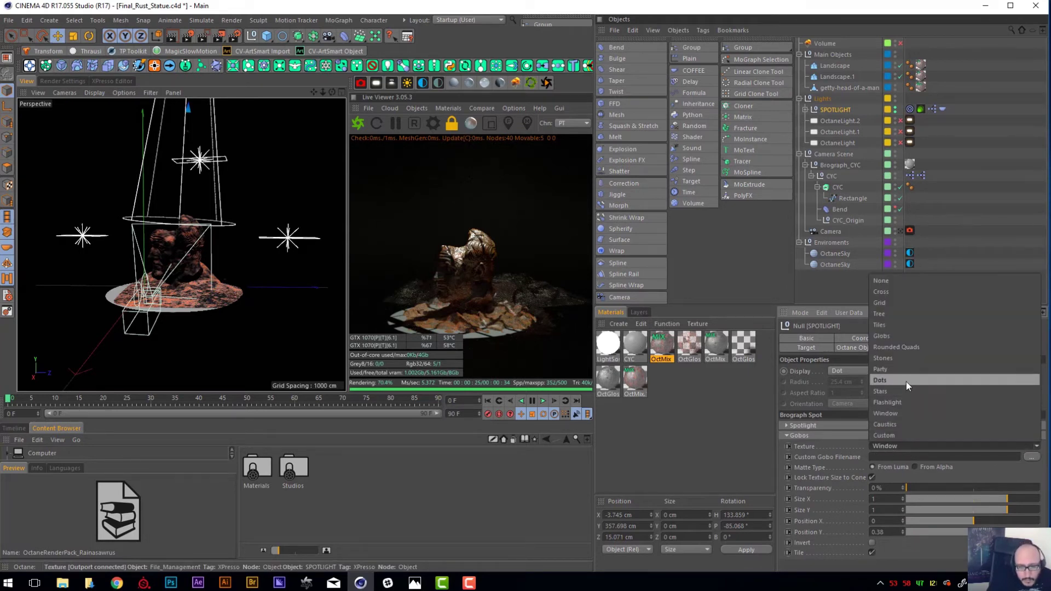
{"action": "left_click", "coordinate": [796, 446]}
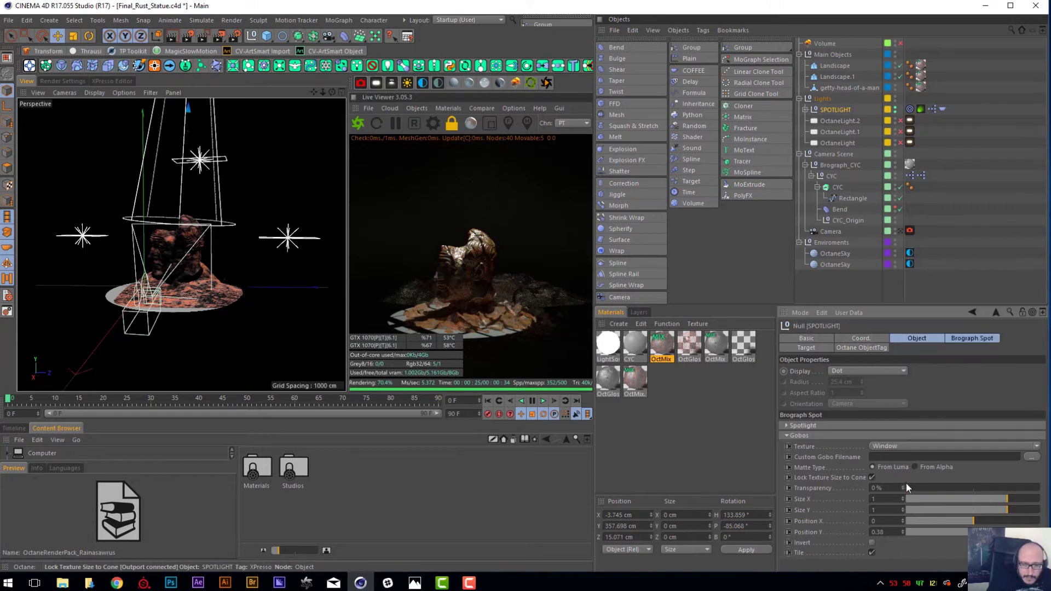
- Try a Falloff of 70 on the SPOTLIGHT, and set it back to 1
{"action": "left_click", "coordinate": [801, 427]}
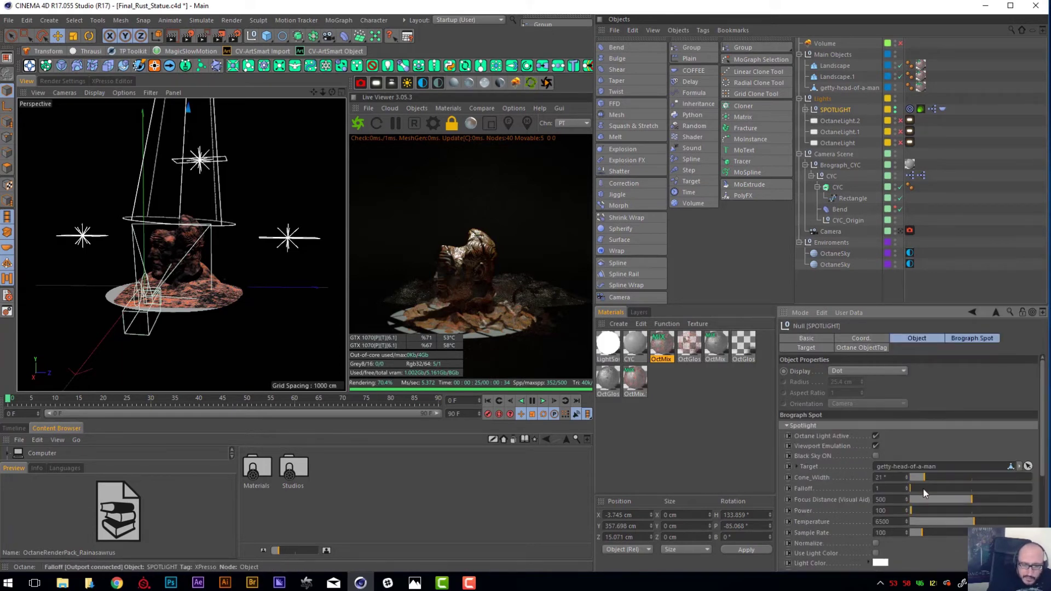
{"action": "left_click_drag", "start_coordinate": [924, 484], "coordinate": [937, 484]}
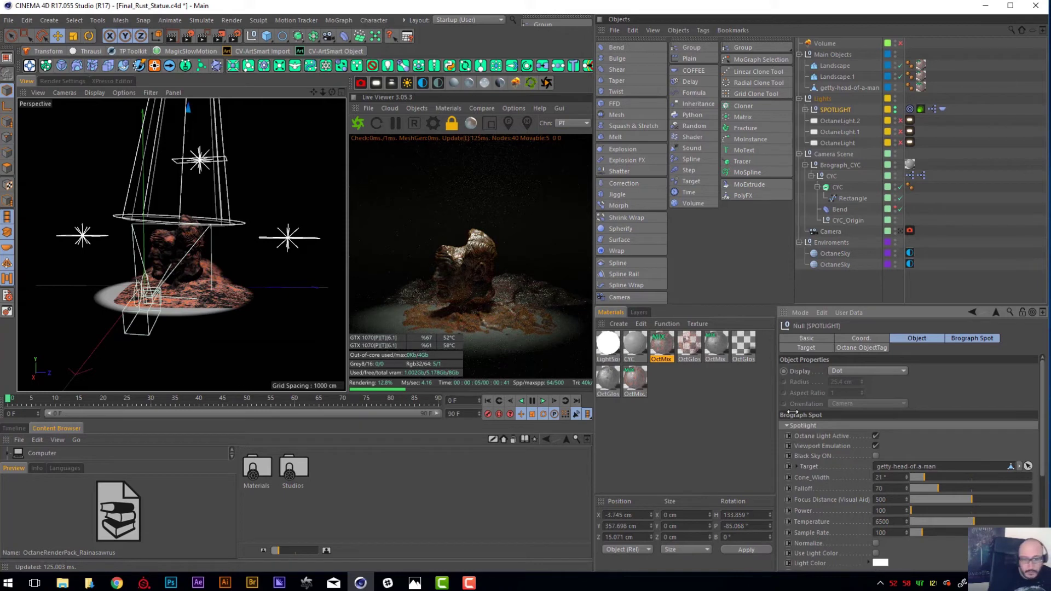
{"action": "left_click_drag", "start_coordinate": [918, 489], "coordinate": [861, 491]}
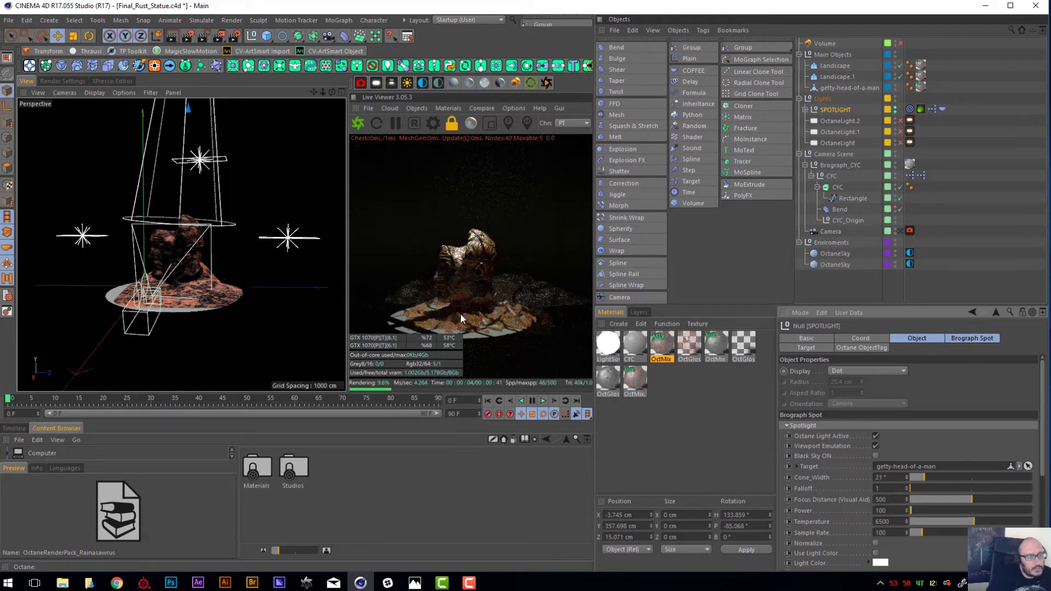
- Hide the Live Viewer's render info overlay and view the statue head up close
{"action": "mouse_move", "coordinate": [323, 91]}
{"action": "left_mouse_down"}
{"action": "mouse_move", "coordinate": [343, 87]}
{"action": "mouse_move", "coordinate": [316, 83]}
{"action": "left_mouse_up"}
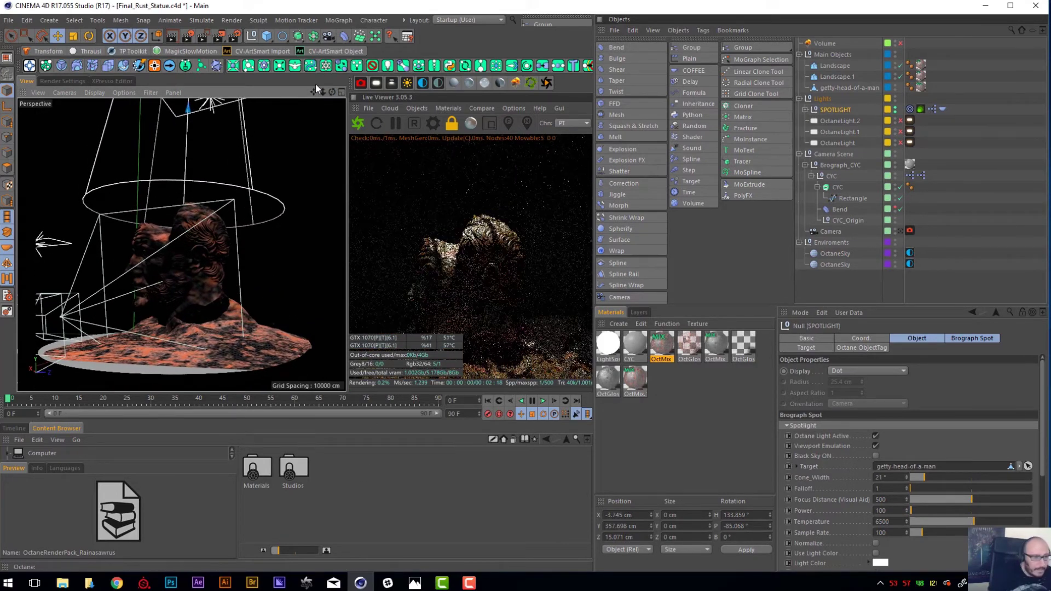
{"action": "right_click", "coordinate": [388, 370]}
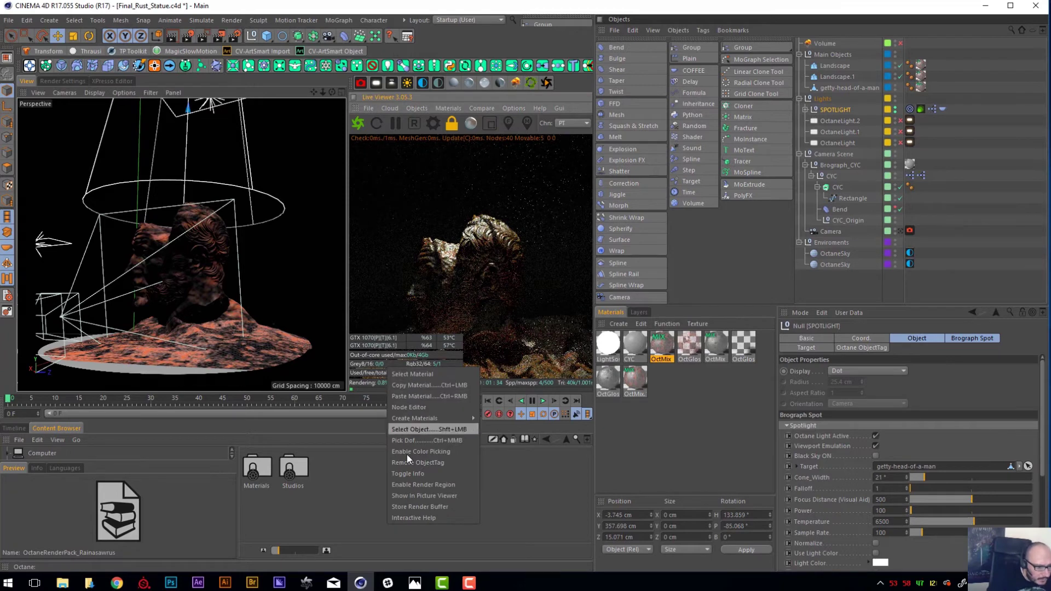
{"action": "left_click", "coordinate": [413, 474]}
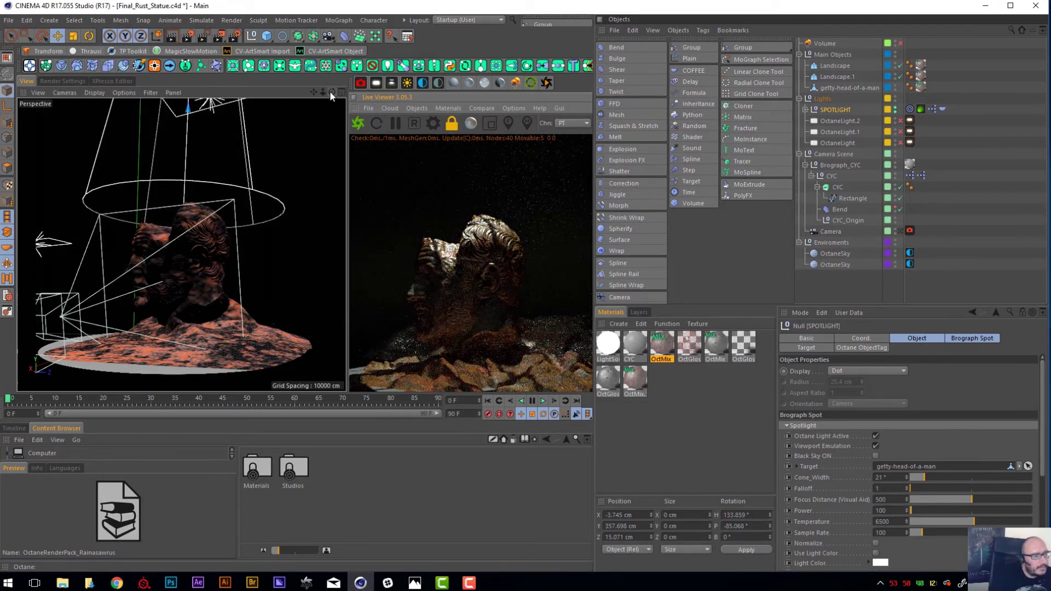
{"action": "left_click_drag", "start_coordinate": [331, 92], "coordinate": [358, 97]}
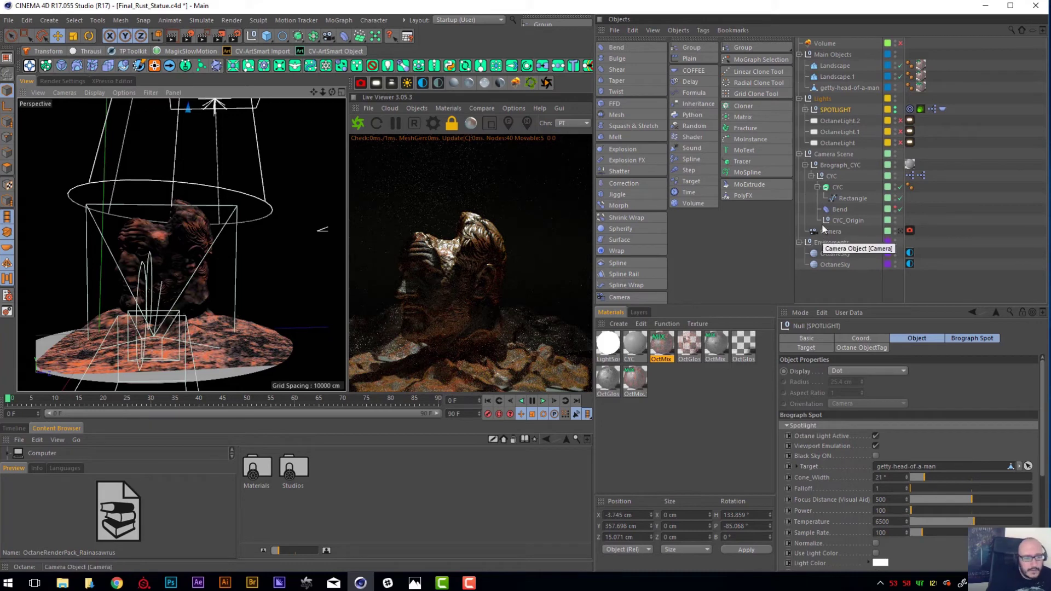
- Disable the Landscape and Landscape.1 objects and collapse the Brograph_CYC hierarchy to view the head on the bare backdrop
{"action": "left_click_drag", "start_coordinate": [900, 66], "coordinate": [900, 77]}
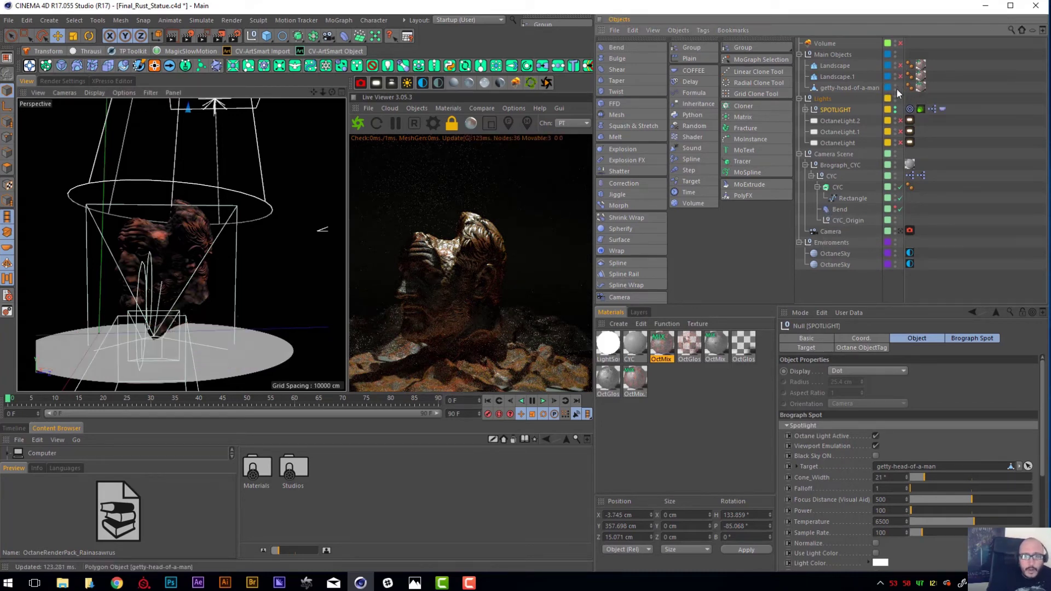
{"action": "left_click", "coordinate": [806, 165]}
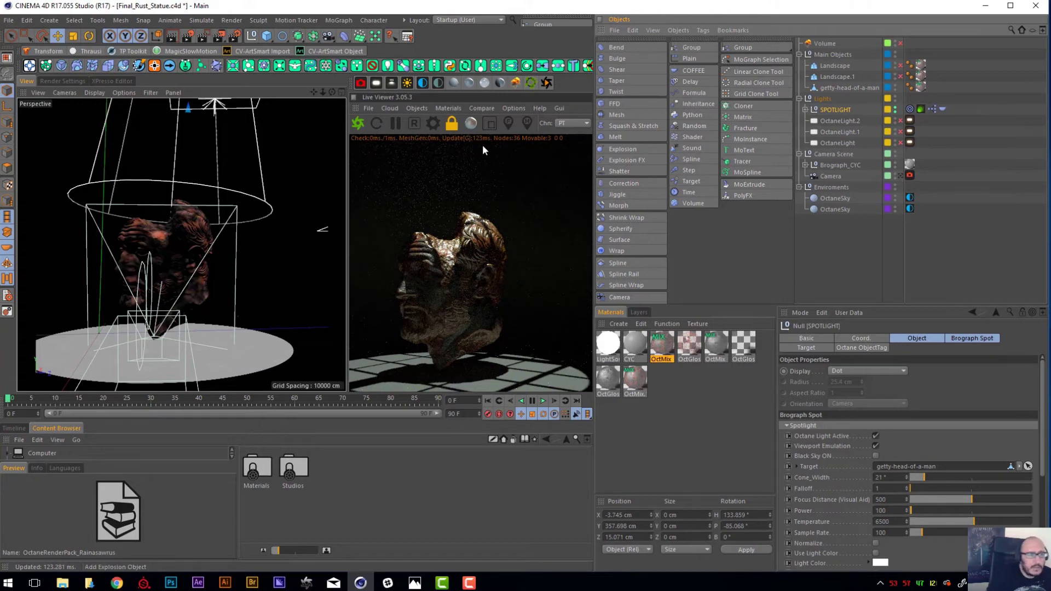
{"action": "left_click_drag", "start_coordinate": [323, 91], "coordinate": [327, 126]}
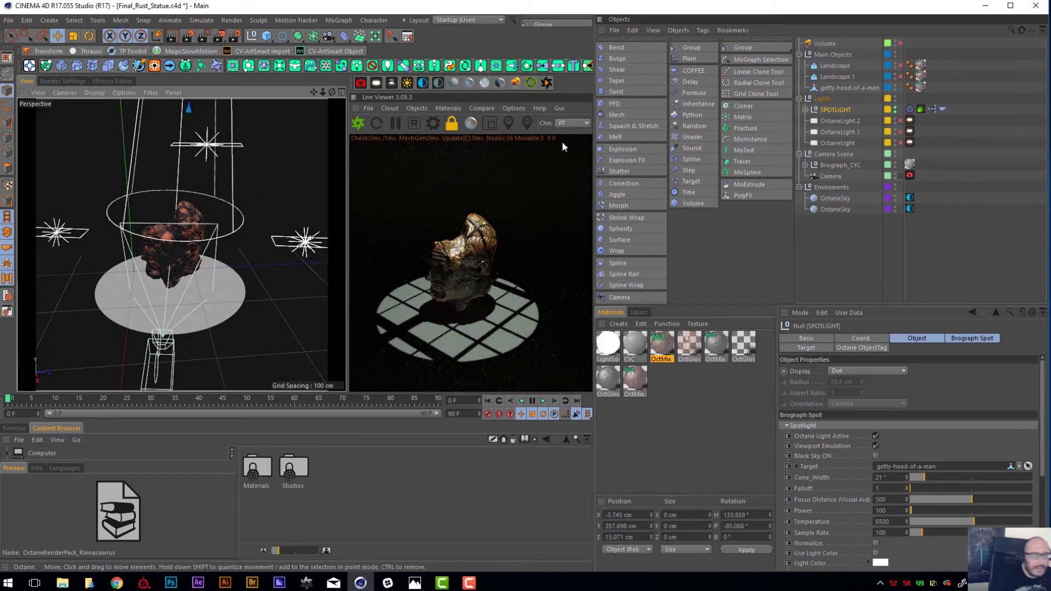
- Enable OctaneLight.2, OctaneLight.1 and OctaneLight so that they light the head and backdrop
{"action": "left_click", "coordinate": [901, 120]}
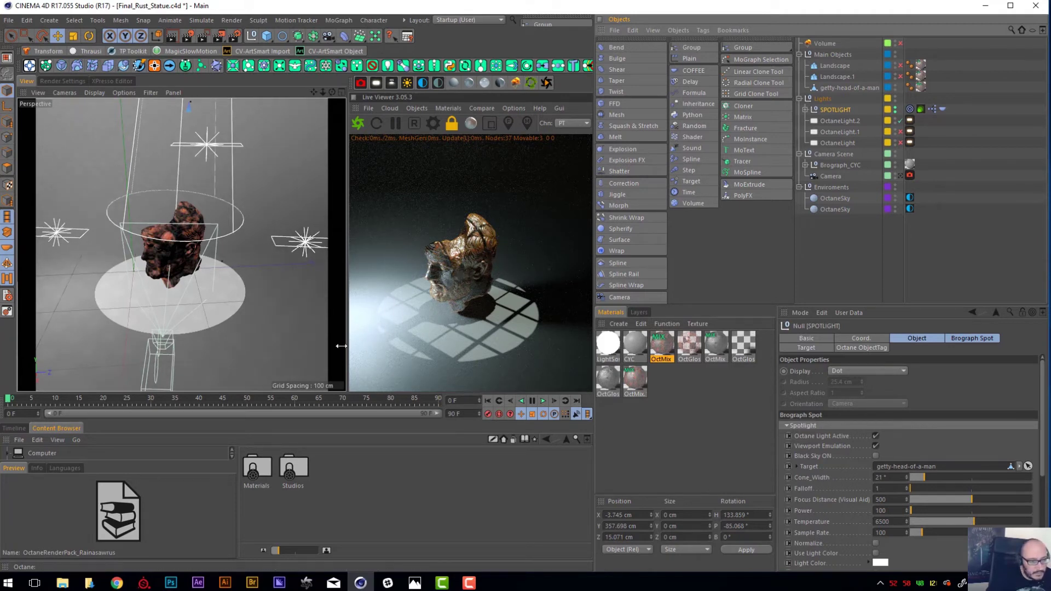
{"action": "left_click", "coordinate": [900, 132]}
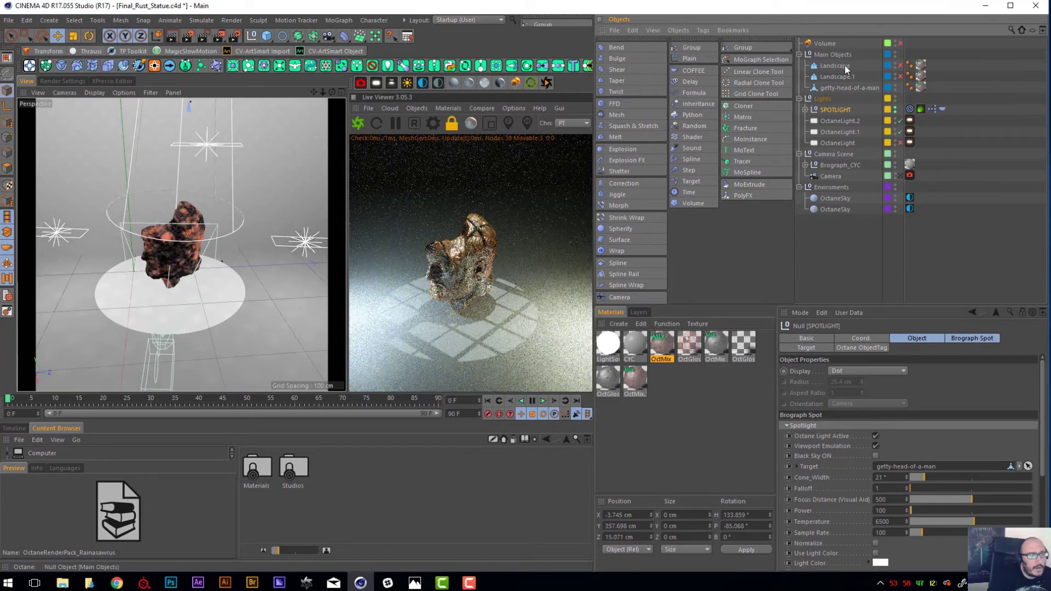
{"action": "left_click", "coordinate": [901, 142]}
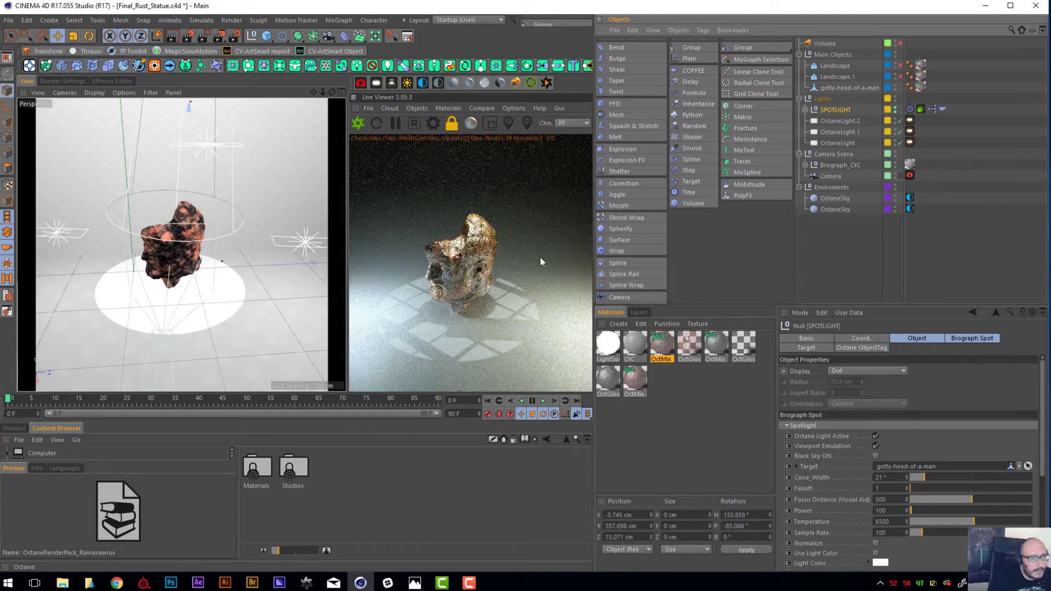
{"action": "left_click_drag", "start_coordinate": [332, 93], "coordinate": [334, 57]}
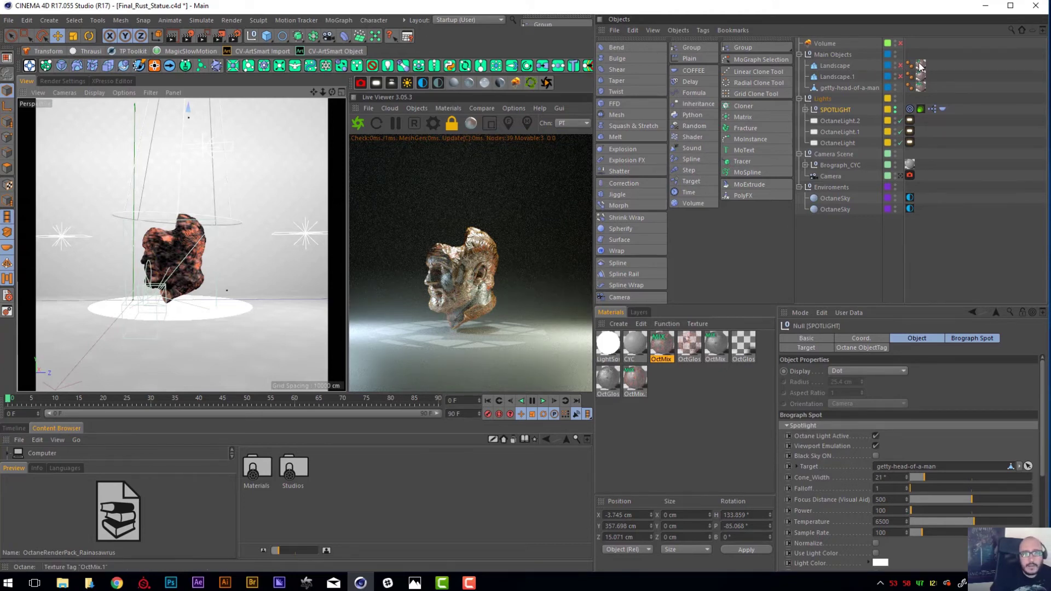
- Examine the object settings of Landscape and Landscape.1 and locate the Landscape primitive among the available primitives
{"action": "left_click", "coordinate": [837, 66]}
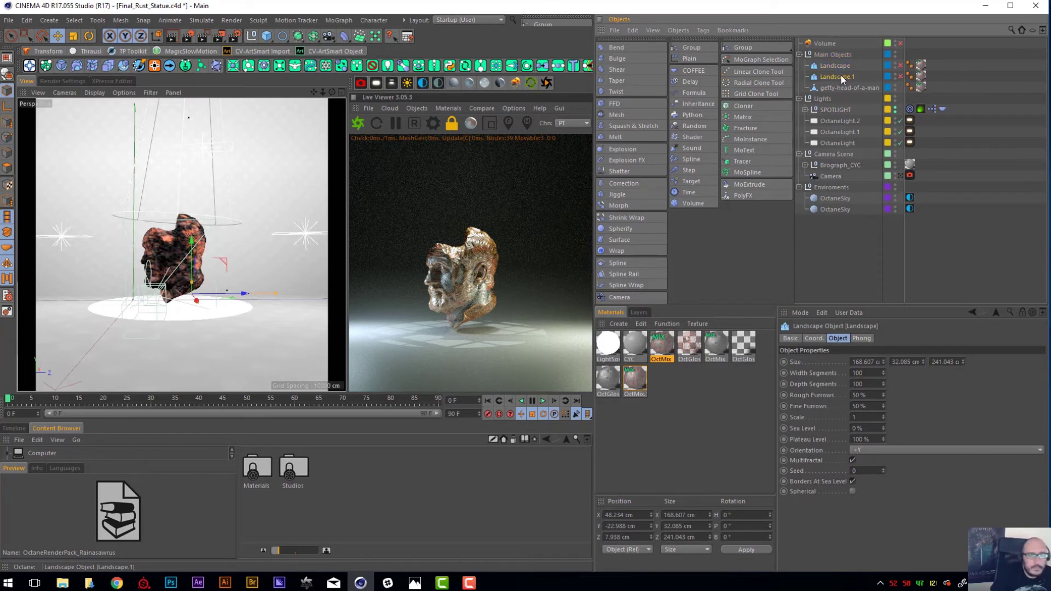
{"action": "left_click", "coordinate": [841, 76]}
{"action": "left_click", "coordinate": [848, 65]}
{"action": "left_click", "coordinate": [267, 36]}
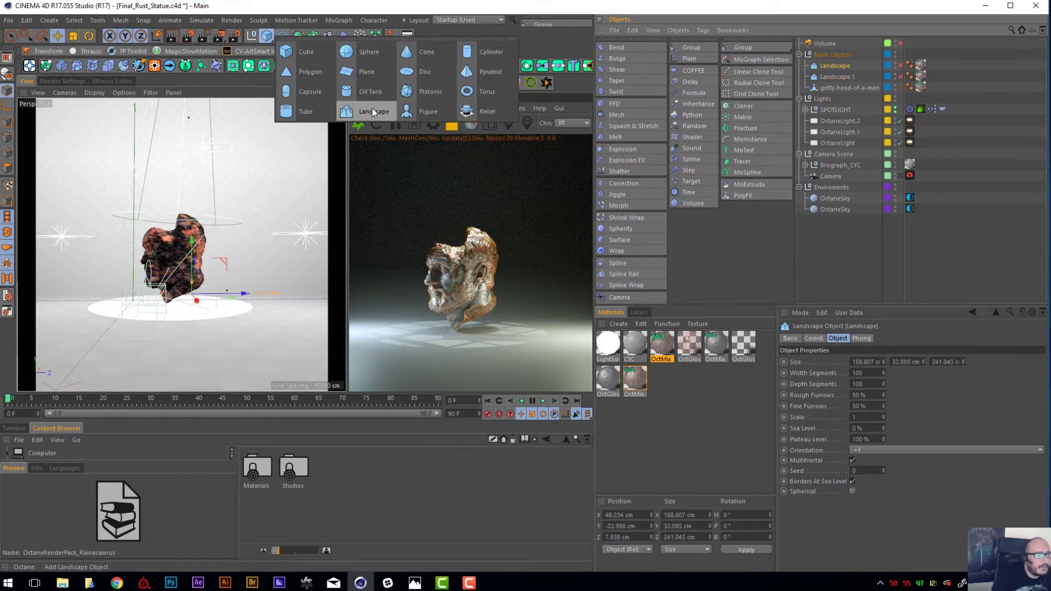
- Enable the Landscape object and set its Width Segments and Depth Segments to 200
{"action": "left_click", "coordinate": [900, 65]}
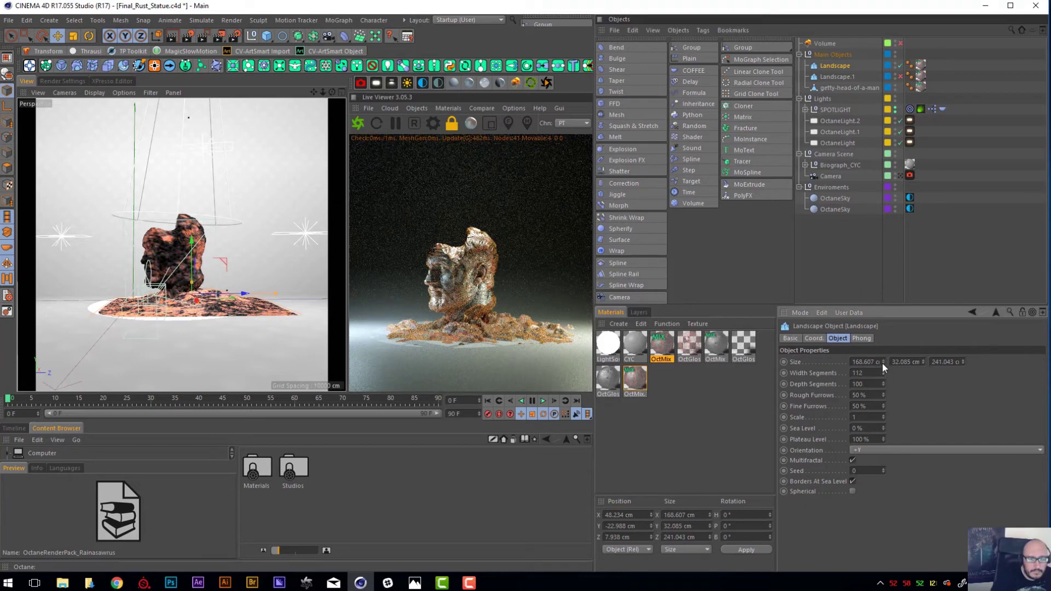
{"action": "left_click_drag", "start_coordinate": [877, 372], "coordinate": [836, 373]}
{"action": "type", "text": "200"}
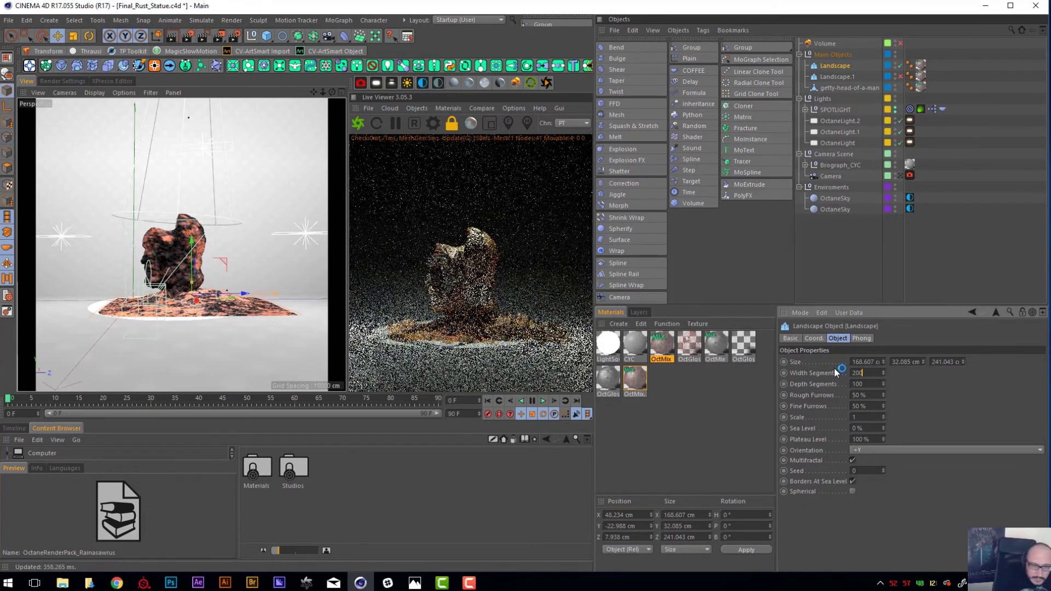
{"action": "key", "text": "Tab"}
{"action": "type", "text": "200"}
{"action": "key", "text": "Return"}
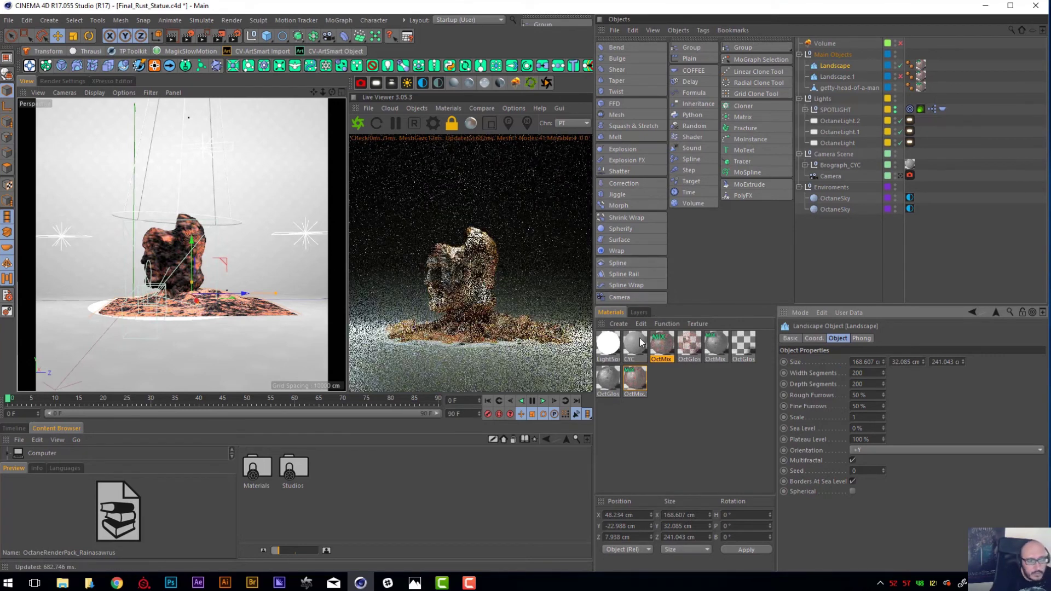
- Open the Landscape's OctMix.1 material and examine its displacement settings and the ImageTexture that drives them
{"action": "double_click", "coordinate": [921, 65]}
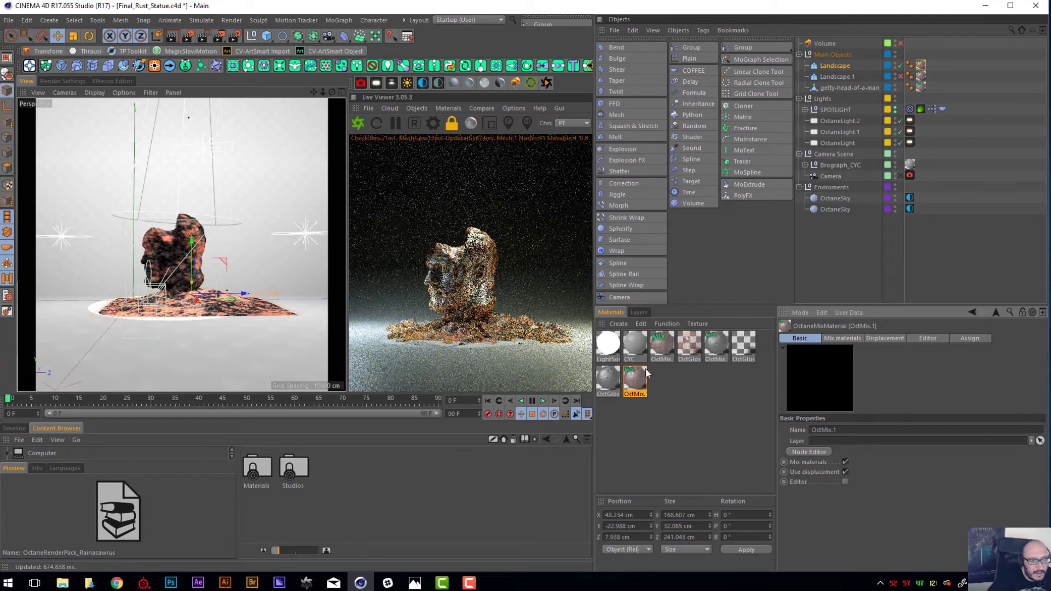
{"action": "mouse_move", "coordinate": [323, 92]}
{"action": "left_mouse_down"}
{"action": "mouse_move", "coordinate": [343, 86]}
{"action": "mouse_move", "coordinate": [310, 82]}
{"action": "left_mouse_up"}
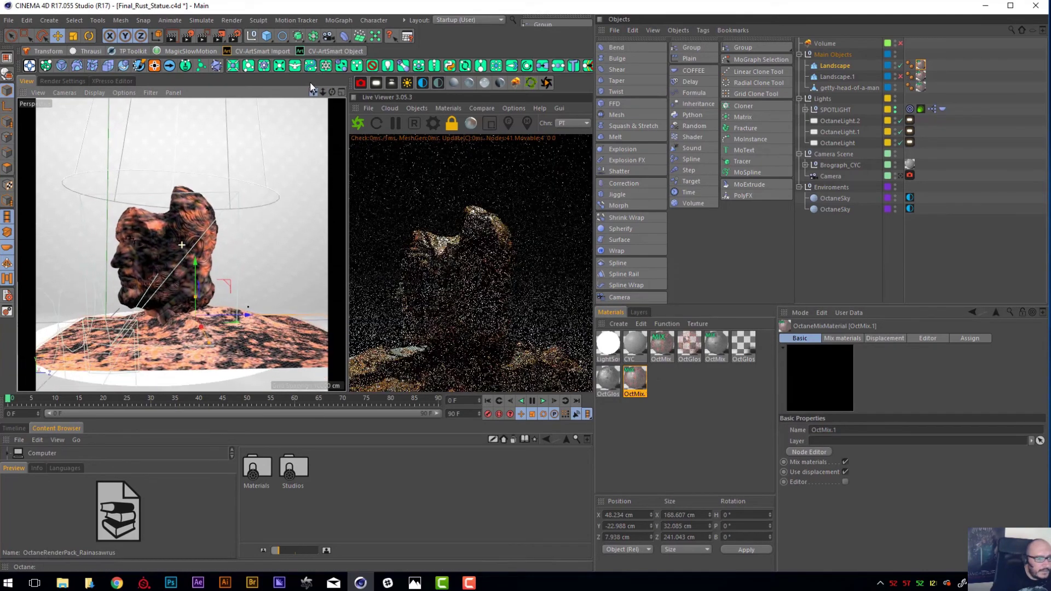
{"action": "double_click", "coordinate": [637, 382]}
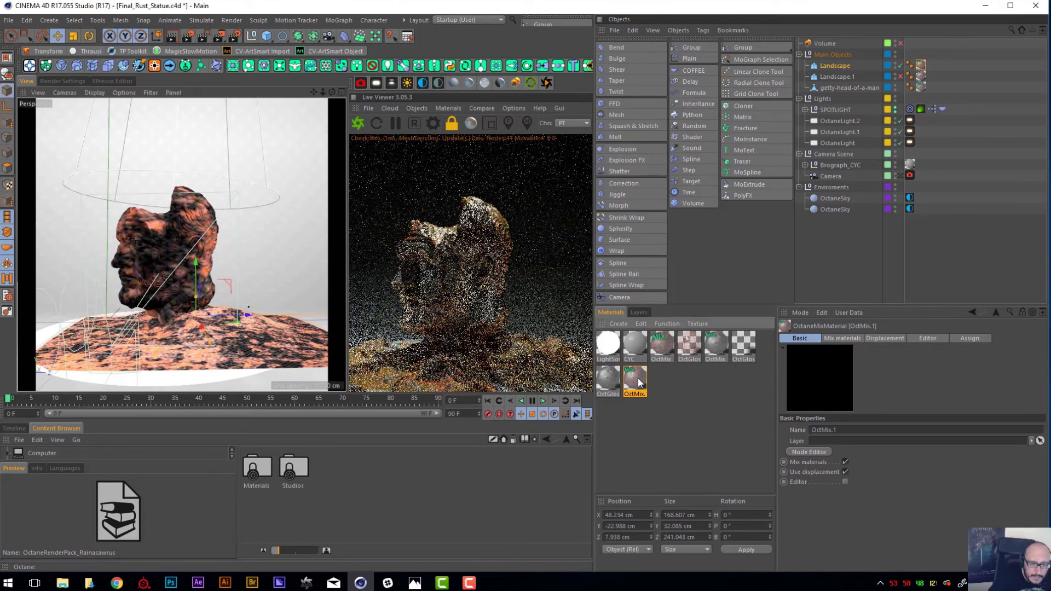
{"action": "left_click_drag", "start_coordinate": [282, 71], "coordinate": [427, 169]}
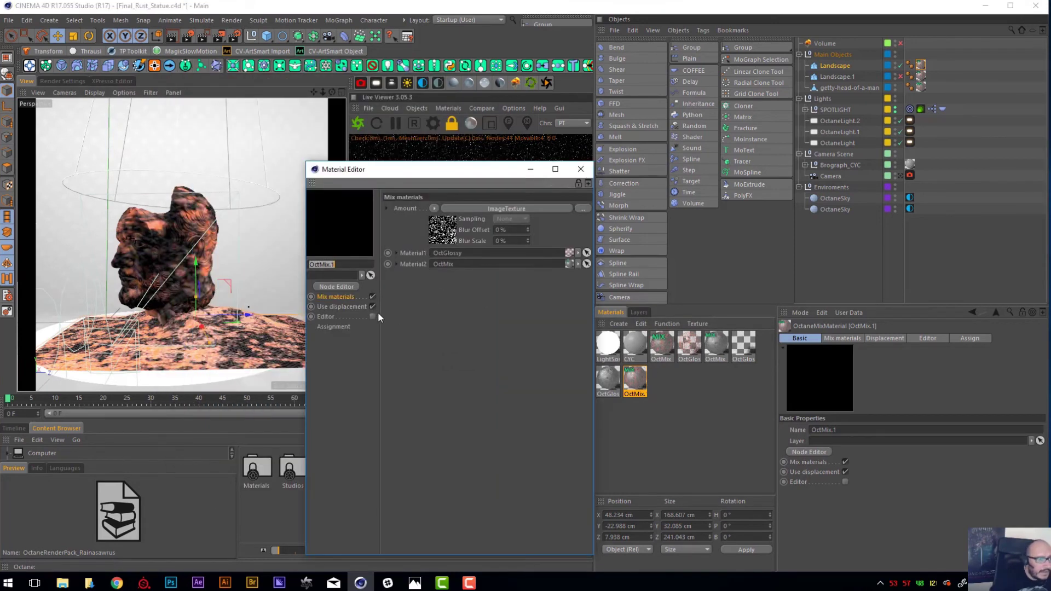
{"action": "left_click", "coordinate": [354, 307]}
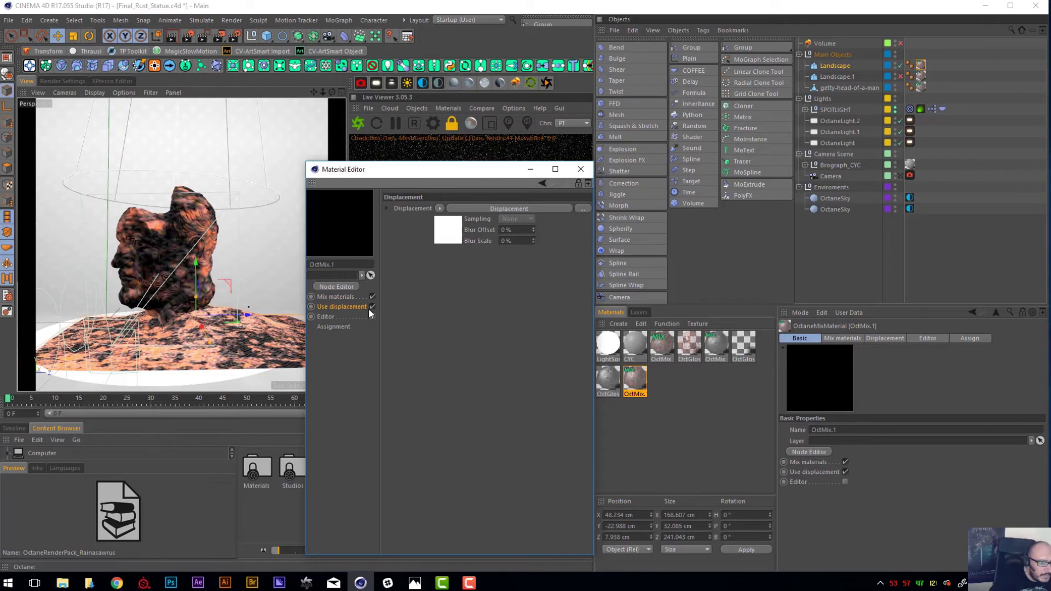
{"action": "left_click", "coordinate": [492, 208]}
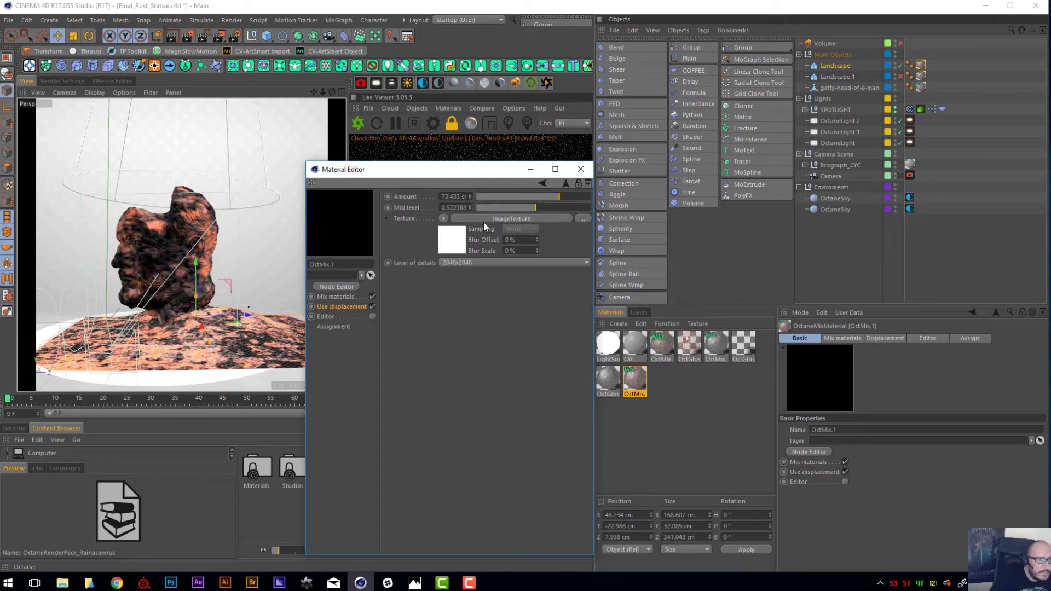
{"action": "left_click", "coordinate": [481, 218]}
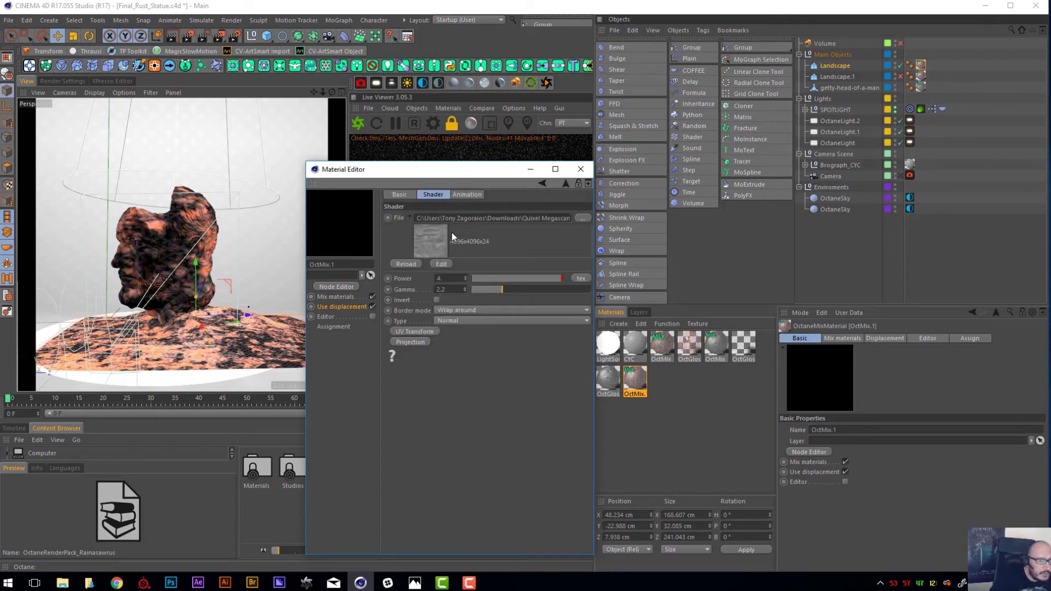
- Check the displacement texture's source folder and Power value, then return to the displacement settings and uncover the Live Viewer
{"action": "left_click", "coordinate": [583, 217]}
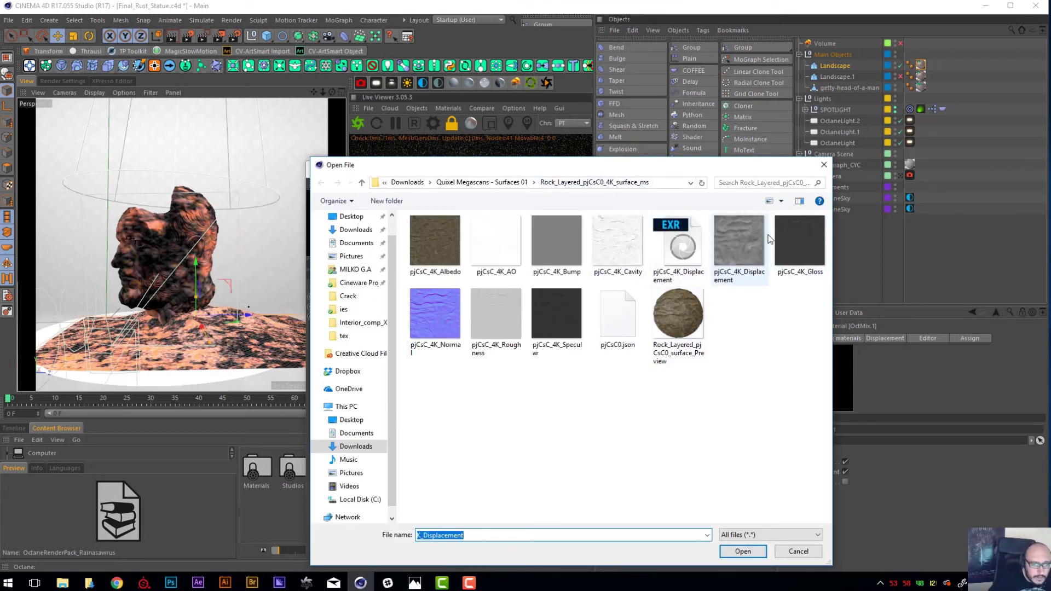
{"action": "left_click", "coordinate": [801, 554]}
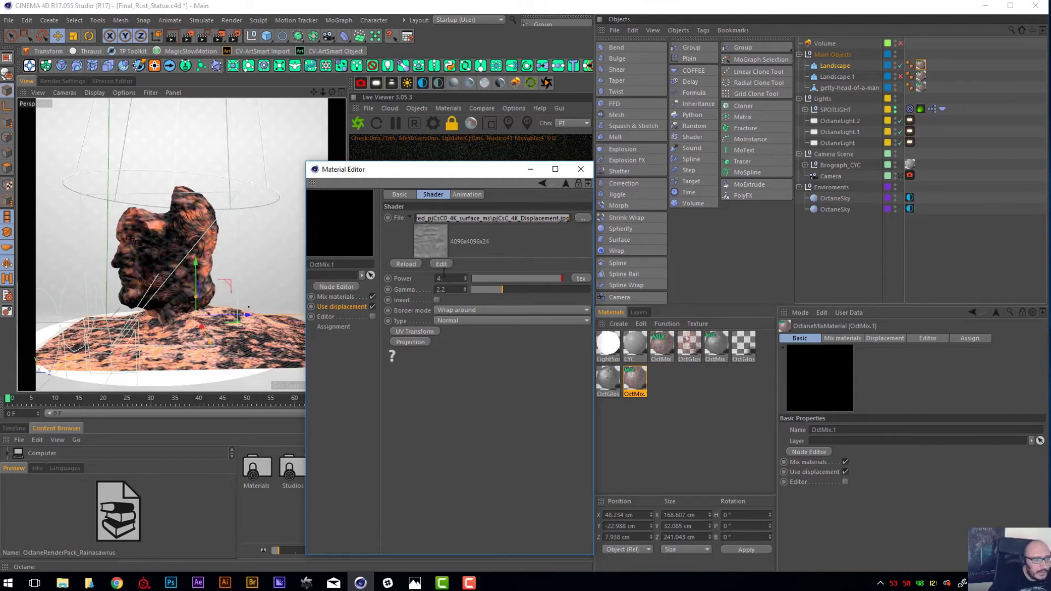
{"action": "left_click", "coordinate": [449, 279]}
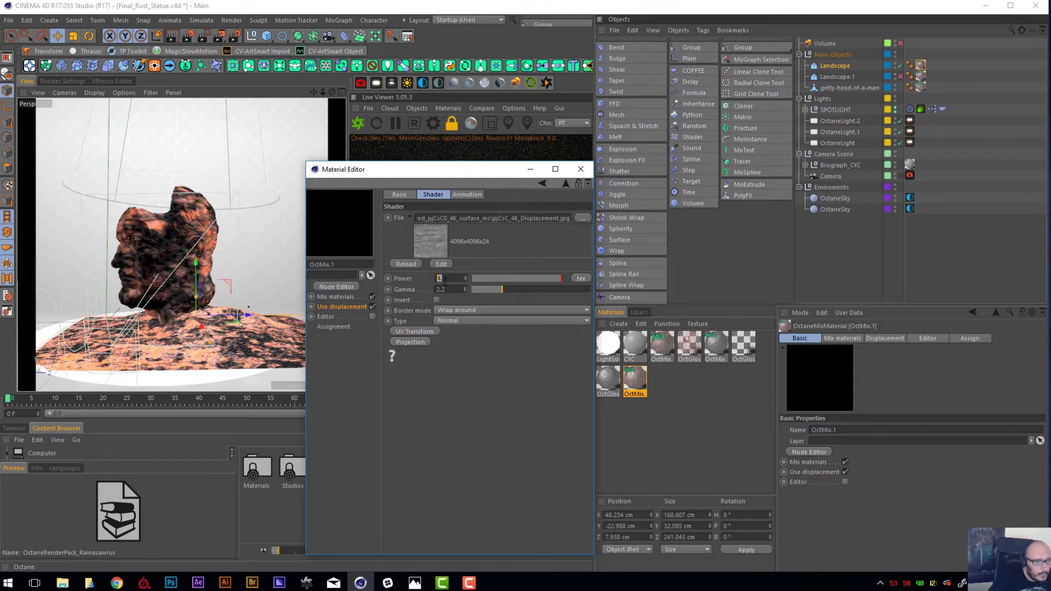
{"action": "left_click", "coordinate": [542, 184]}
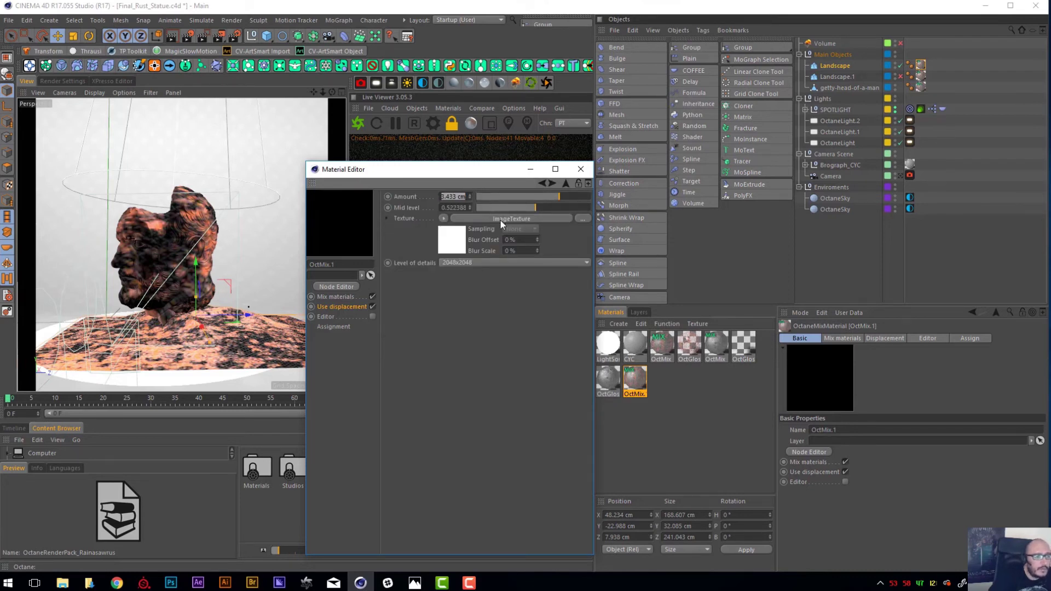
{"action": "left_click", "coordinate": [502, 220]}
{"action": "left_click", "coordinate": [542, 183]}
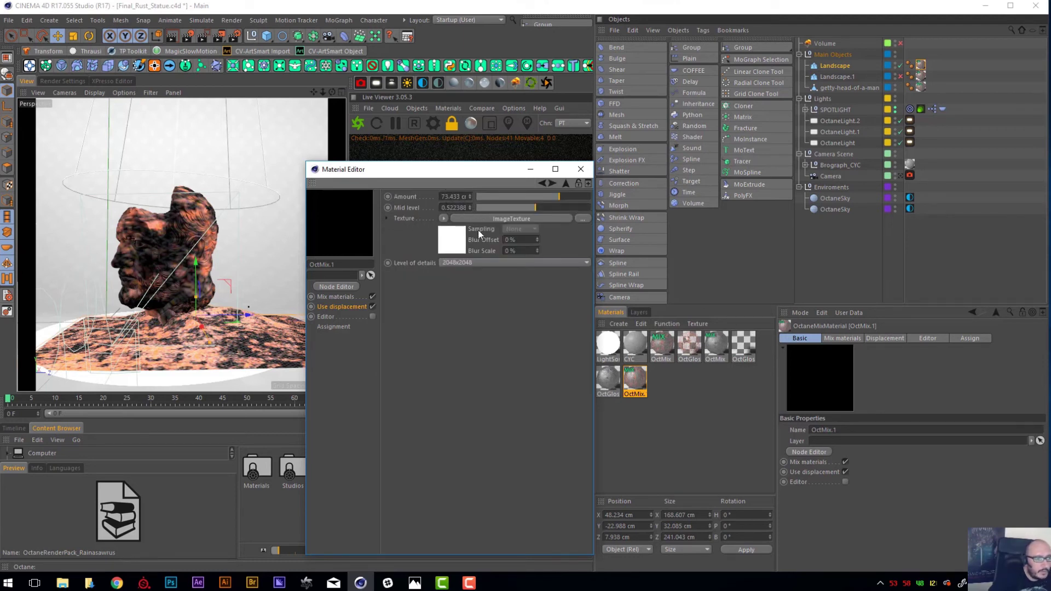
{"action": "left_click_drag", "start_coordinate": [478, 174], "coordinate": [273, 389]}
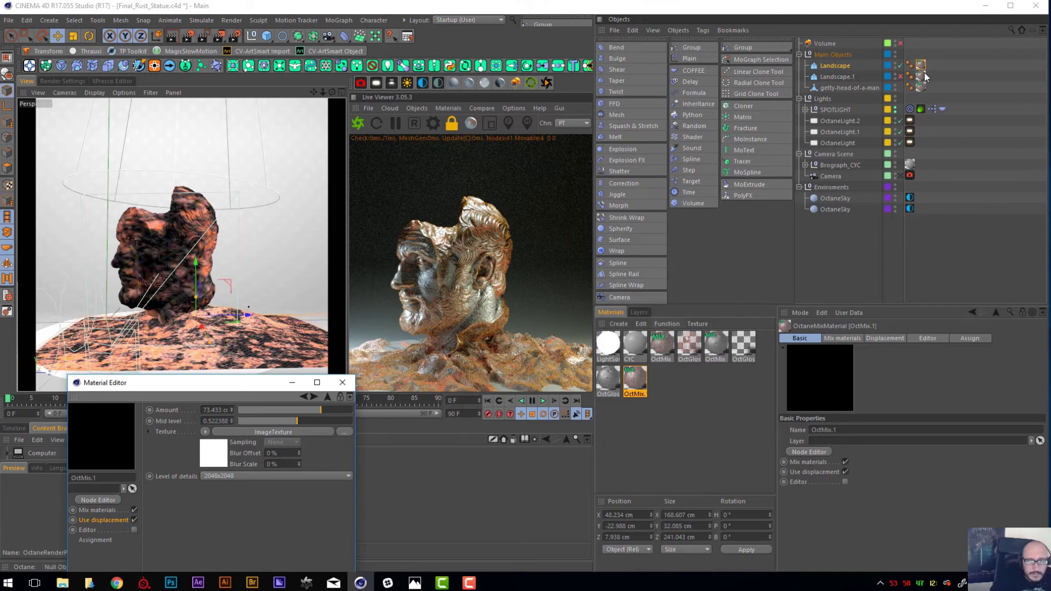
- Enable Landscape.1 and turn off both OctaneSky objects in the editor and the render
{"action": "left_click", "coordinate": [900, 77]}
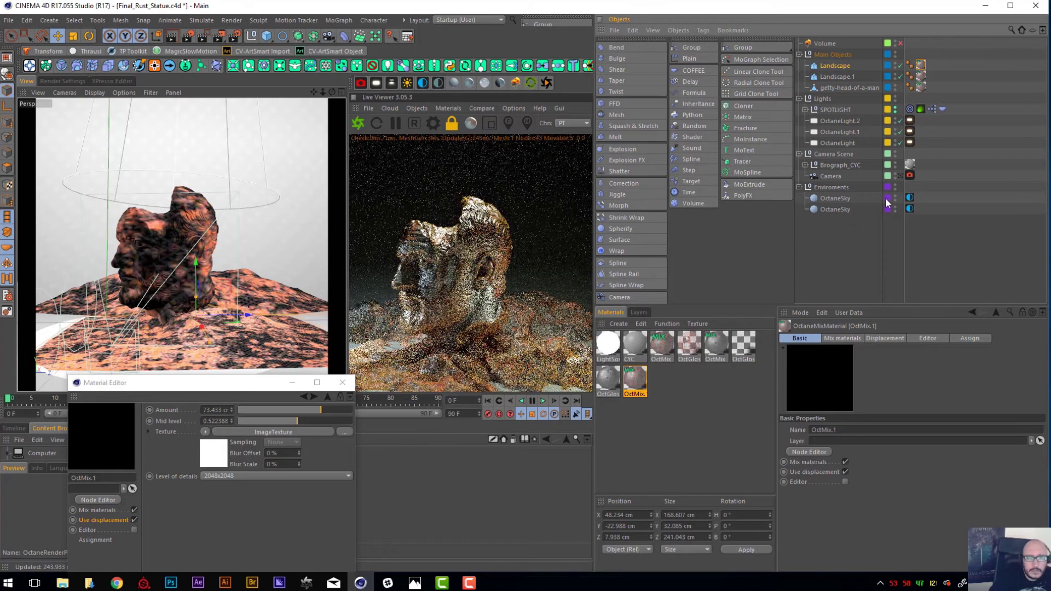
{"action": "left_click", "coordinate": [836, 209]}
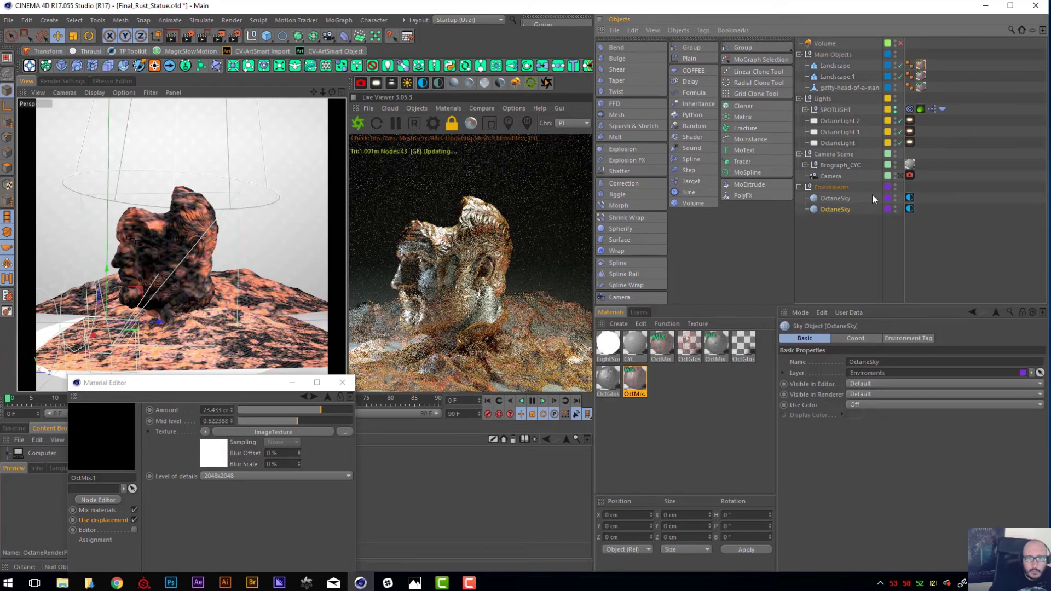
{"action": "double_click", "coordinate": [895, 198], "text": "alt"}
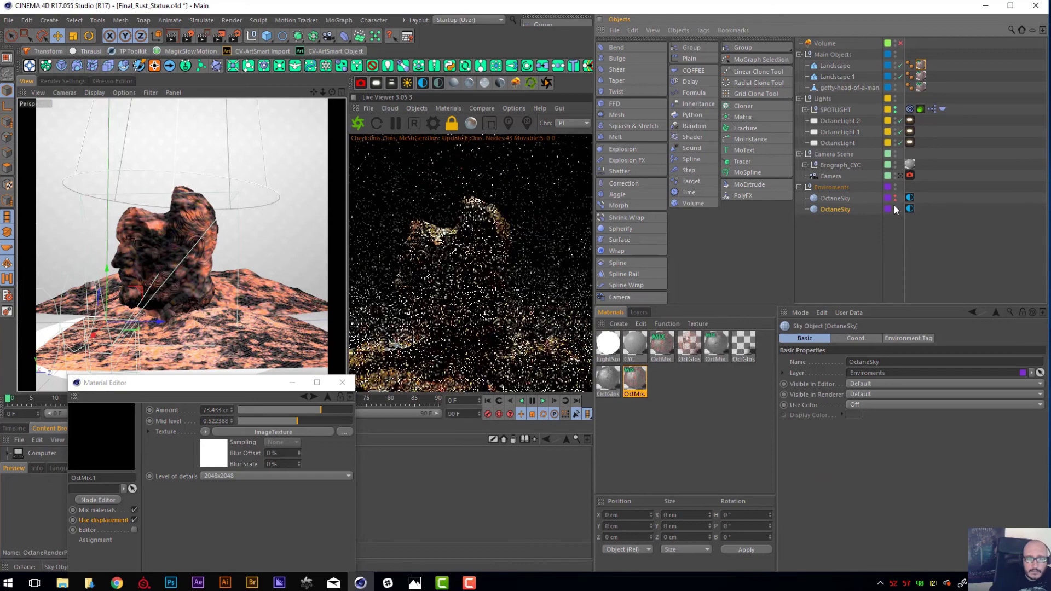
{"action": "double_click", "coordinate": [895, 208], "text": "alt"}
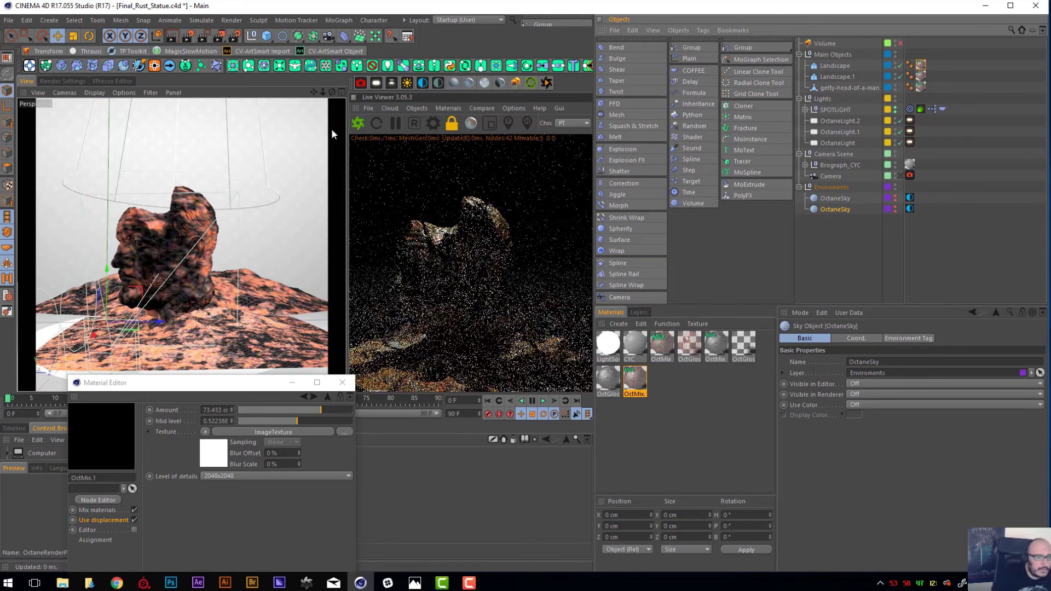
- Open the second OctaneSky's Environment Tag and examine its texture, power and rotation settings
{"action": "mouse_move", "coordinate": [323, 92]}
{"action": "left_mouse_down"}
{"action": "mouse_move", "coordinate": [330, 98]}
{"action": "mouse_move", "coordinate": [326, 76]}
{"action": "left_mouse_up"}
{"action": "left_click", "coordinate": [846, 209]}
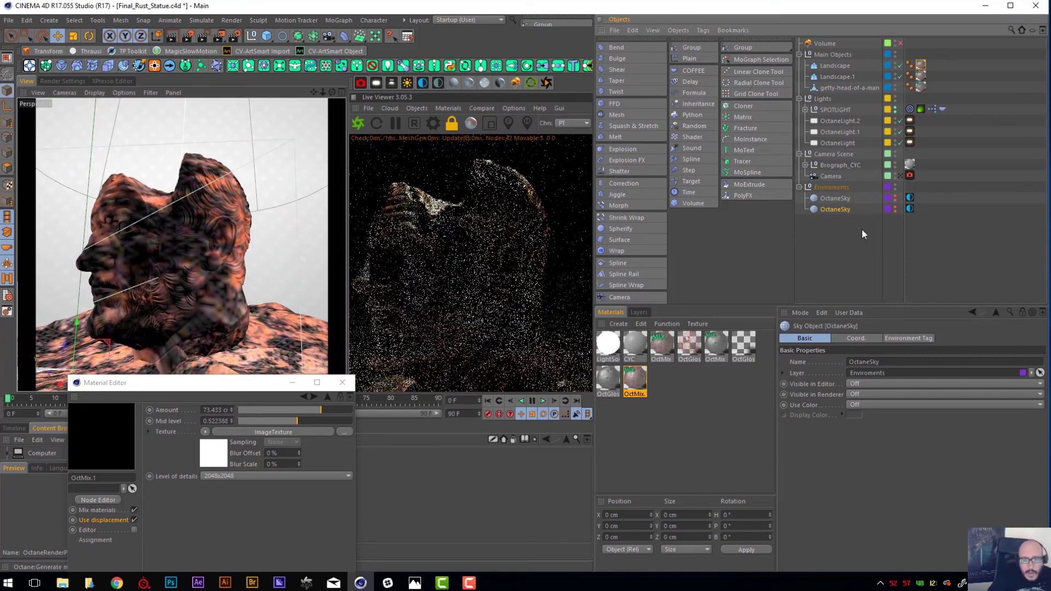
{"action": "left_click", "coordinate": [908, 209]}
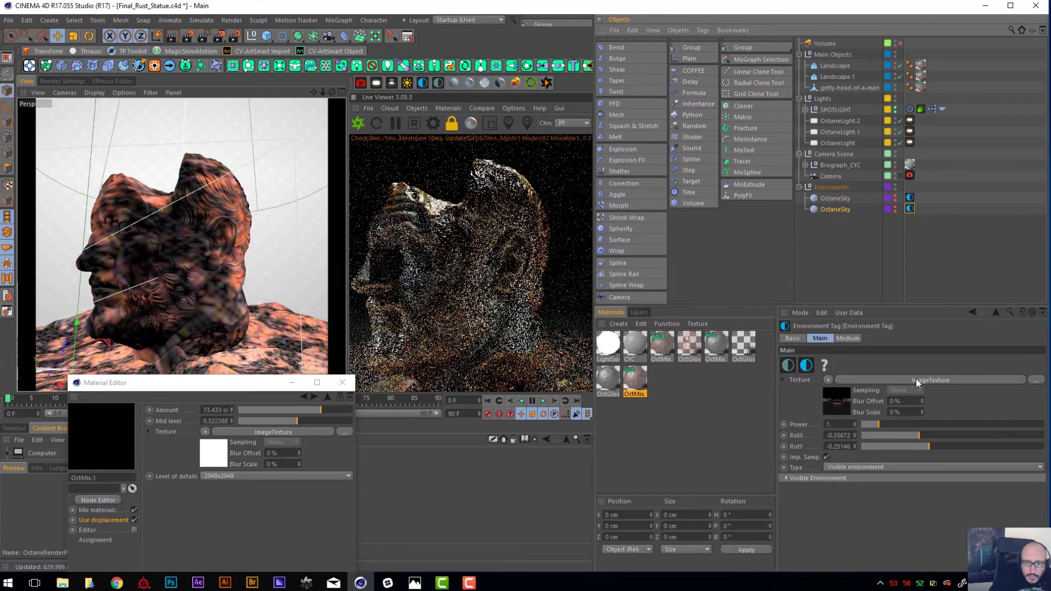
- Check the source folder and Power value of the second OctaneSky's ImageTexture and return to its Environment Tag
{"action": "left_click", "coordinate": [902, 379]}
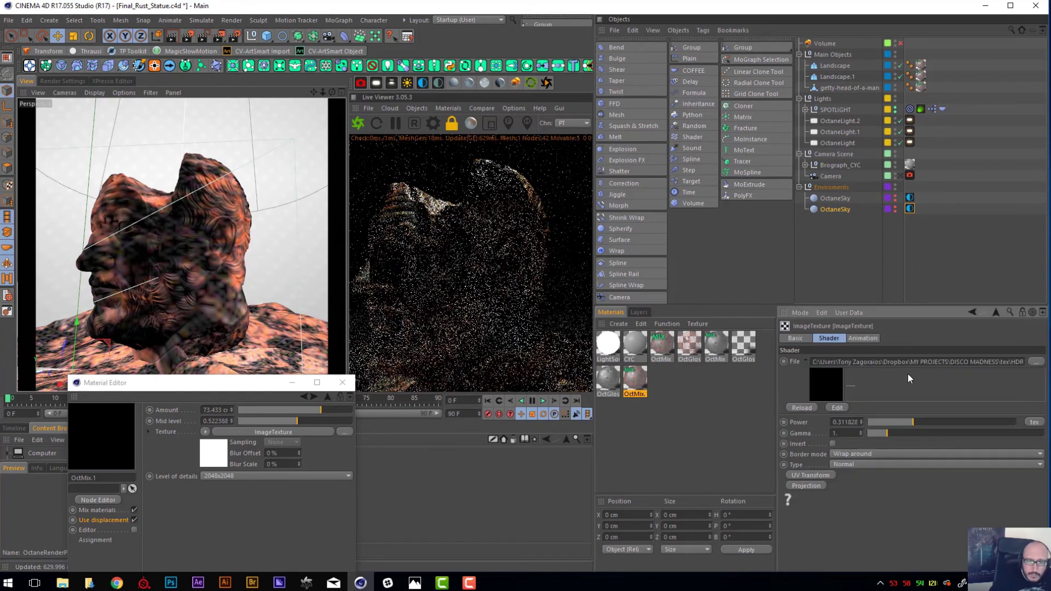
{"action": "left_click", "coordinate": [1035, 362]}
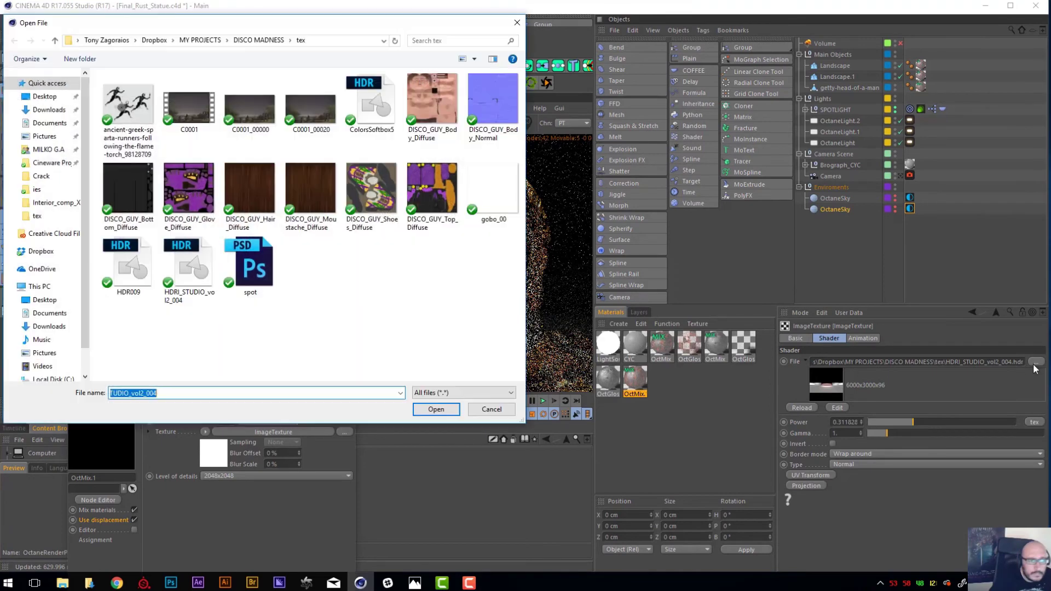
{"action": "left_click", "coordinate": [502, 411]}
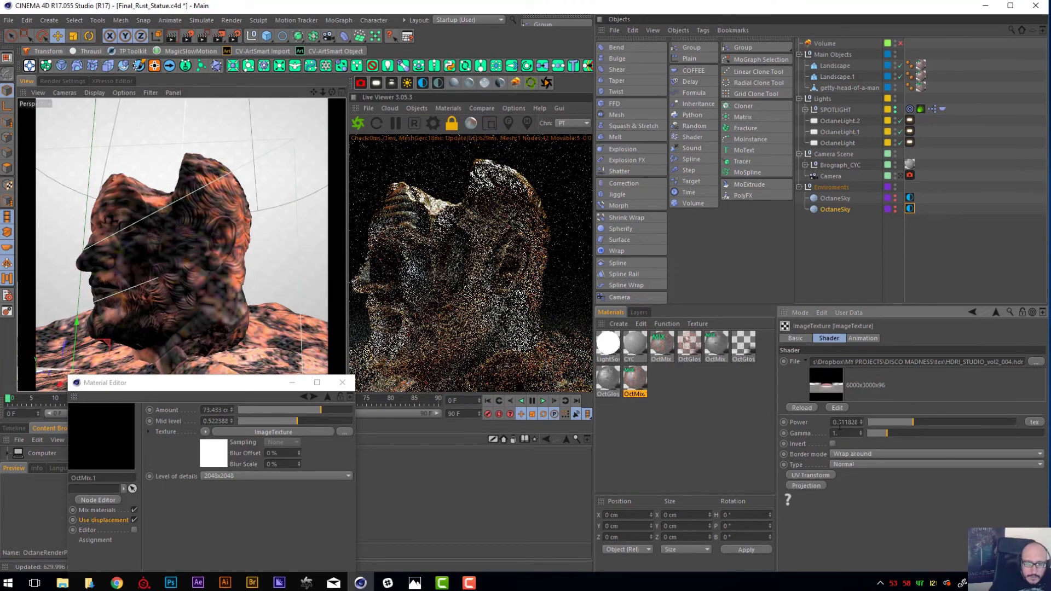
{"action": "left_click", "coordinate": [973, 312]}
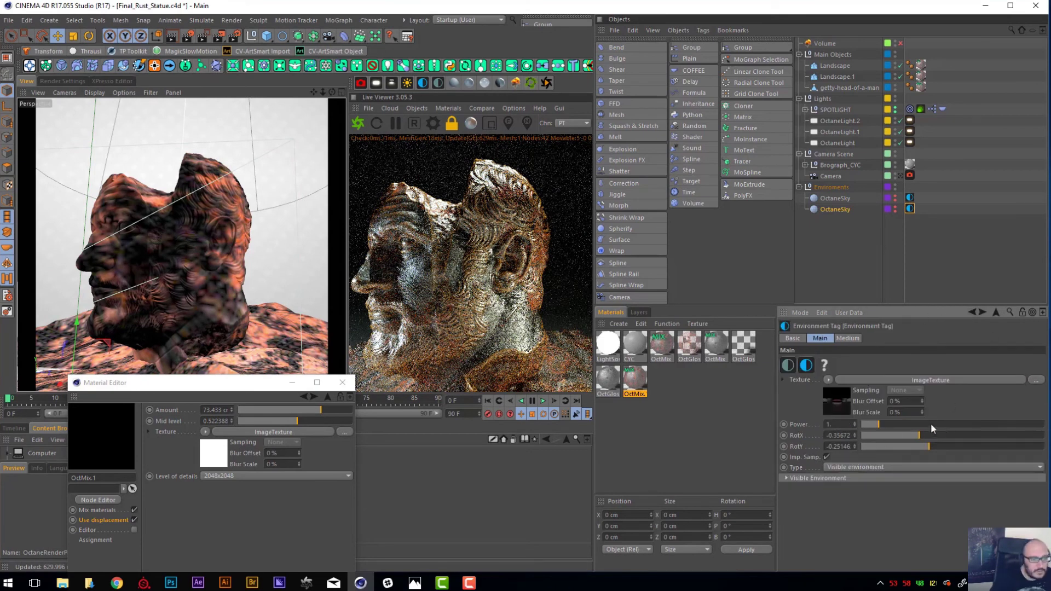
- Turn the second OctaneSky back on and expand the Visible Environment options of its Environment Tag
{"action": "left_click", "coordinate": [895, 211], "text": "alt"}
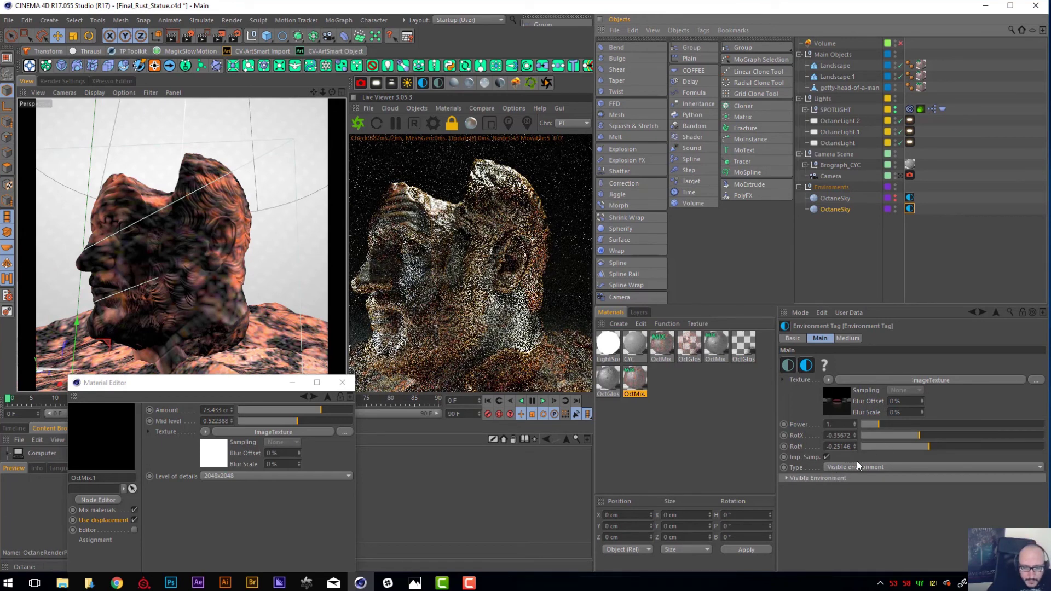
{"action": "left_click", "coordinate": [787, 478]}
{"action": "left_click", "coordinate": [830, 506]}
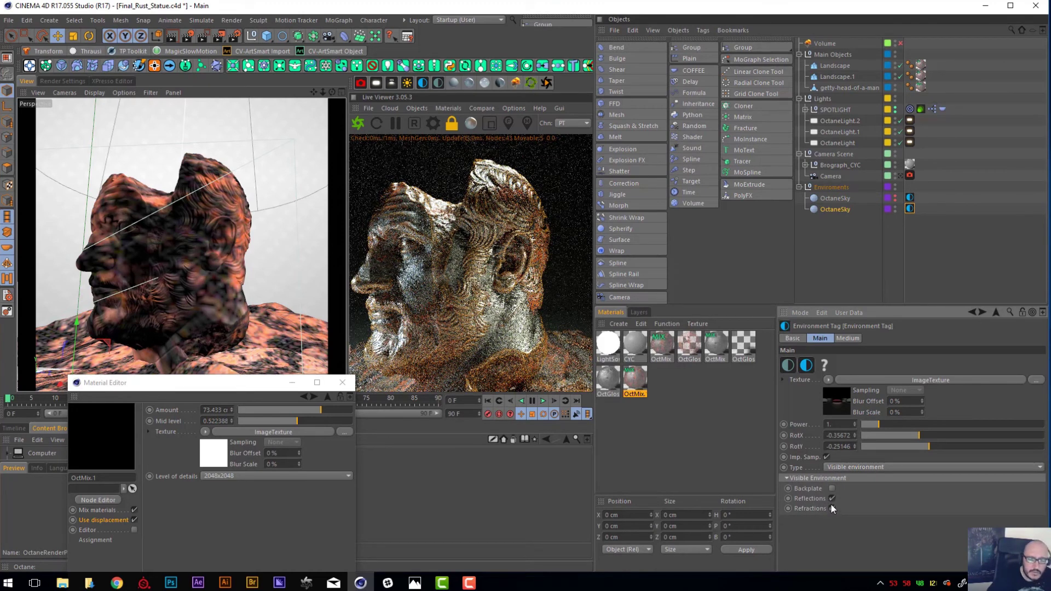
- Try the second OctaneSky's Backplate option, switch it off again and collapse the Visible Environment options
{"action": "left_click", "coordinate": [832, 488]}
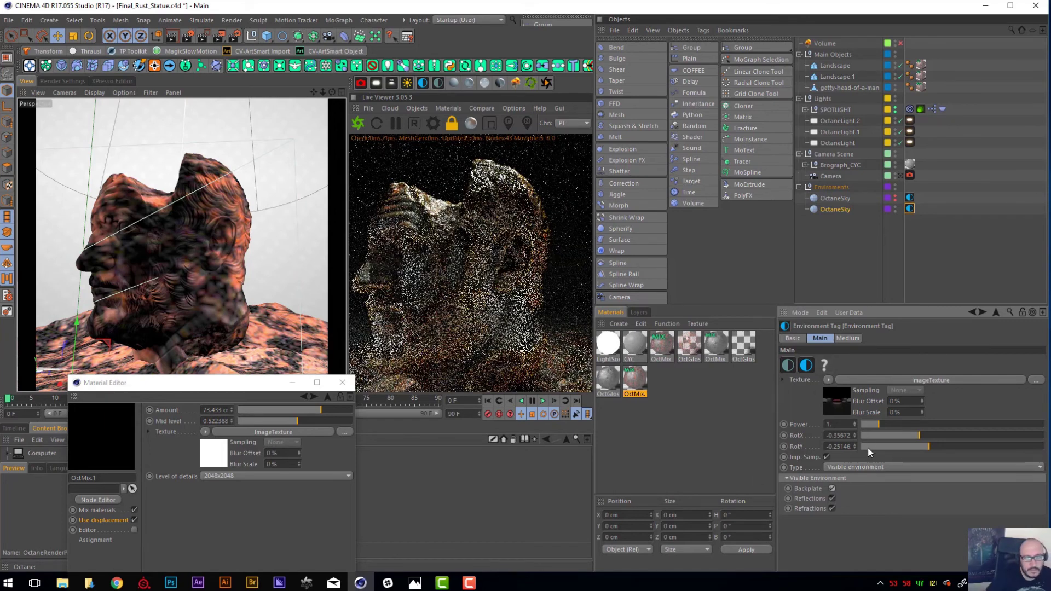
{"action": "left_click", "coordinate": [832, 489]}
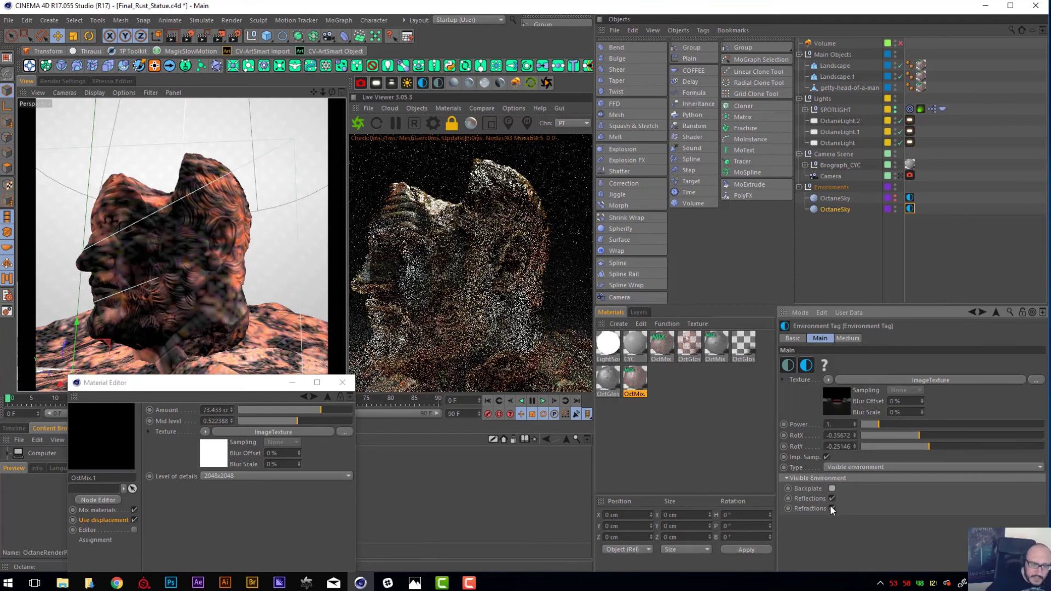
{"action": "left_click", "coordinate": [785, 478]}
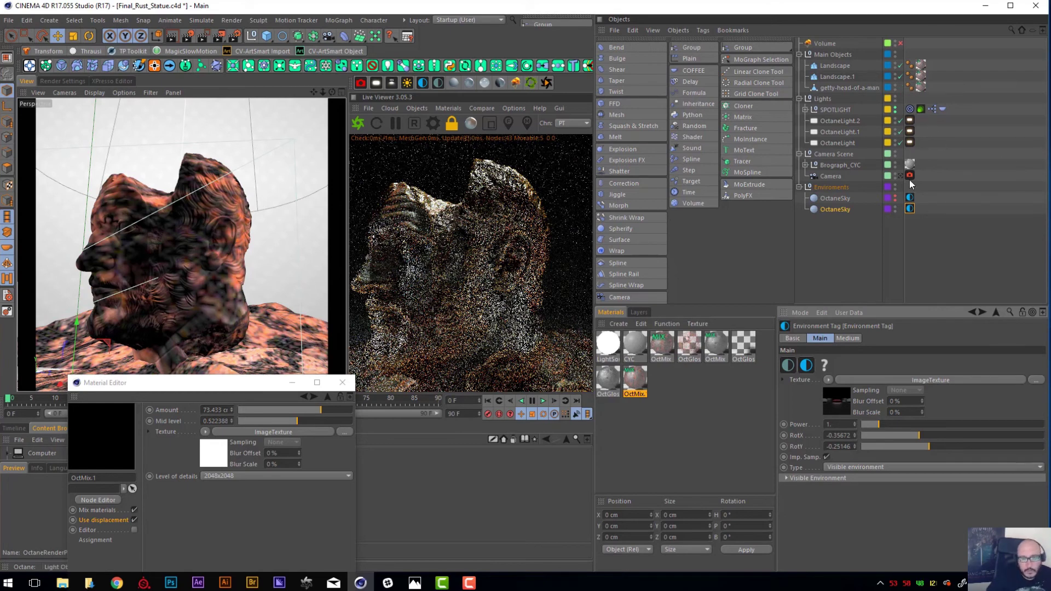
- Open the first OctaneSky's Environment Tag and examine the RgbSpectrum colour used as its texture
{"action": "left_click", "coordinate": [835, 199]}
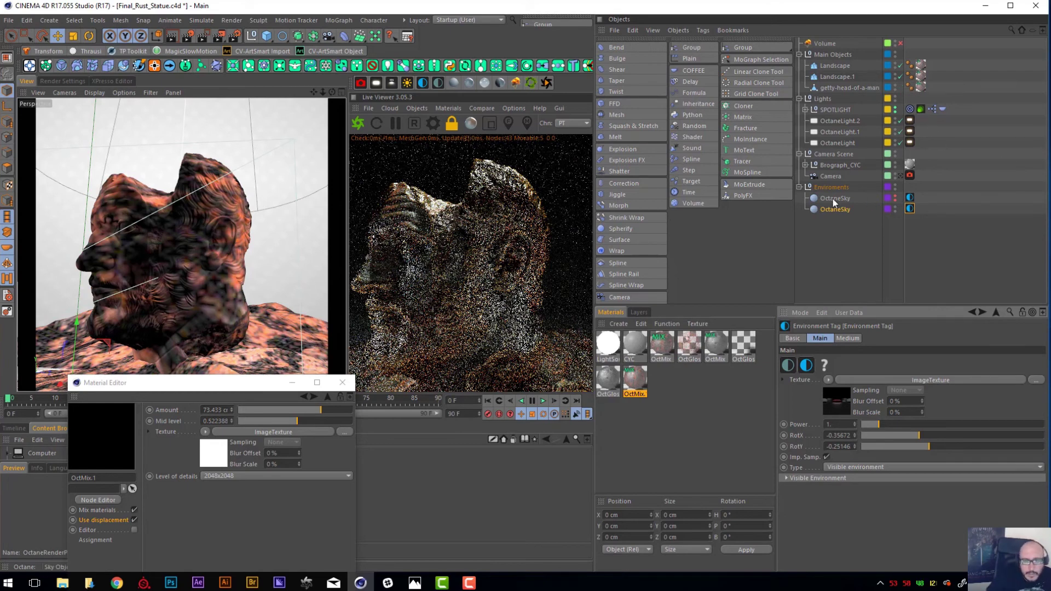
{"action": "left_click", "coordinate": [911, 198]}
{"action": "left_click", "coordinate": [919, 379]}
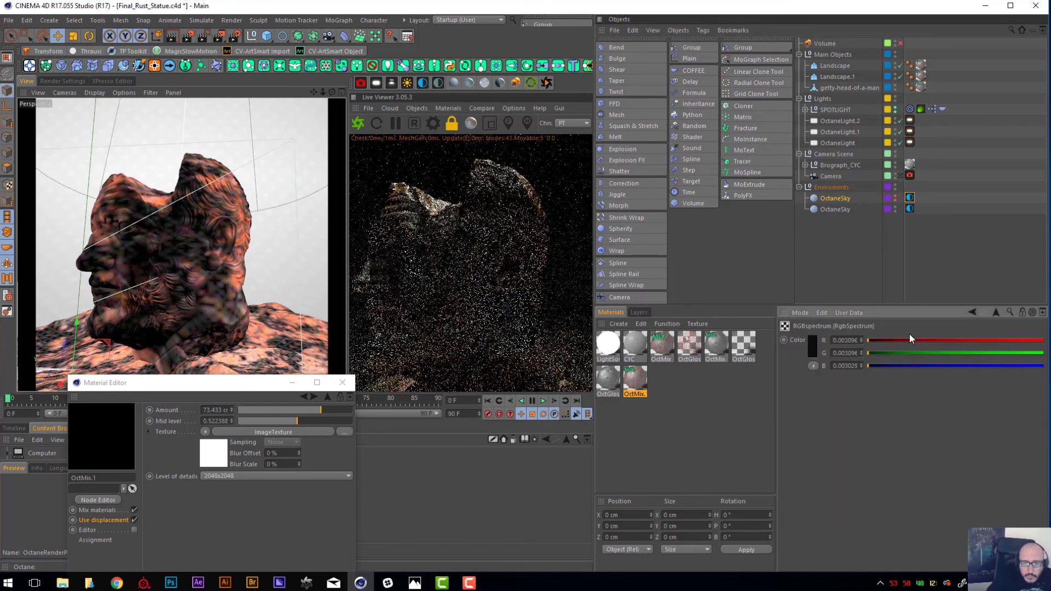
{"action": "left_click", "coordinate": [973, 311]}
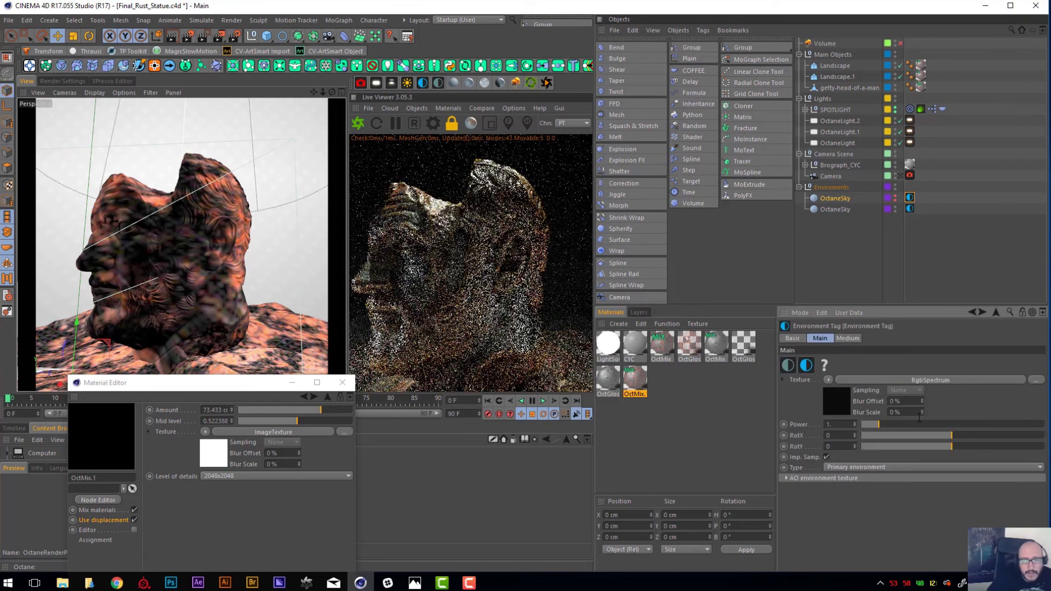
- Turn the first OctaneSky back on in the editor and the render, and check its AO environment texture setting
{"action": "left_click", "coordinate": [895, 196]}
{"action": "left_click", "coordinate": [895, 200]}
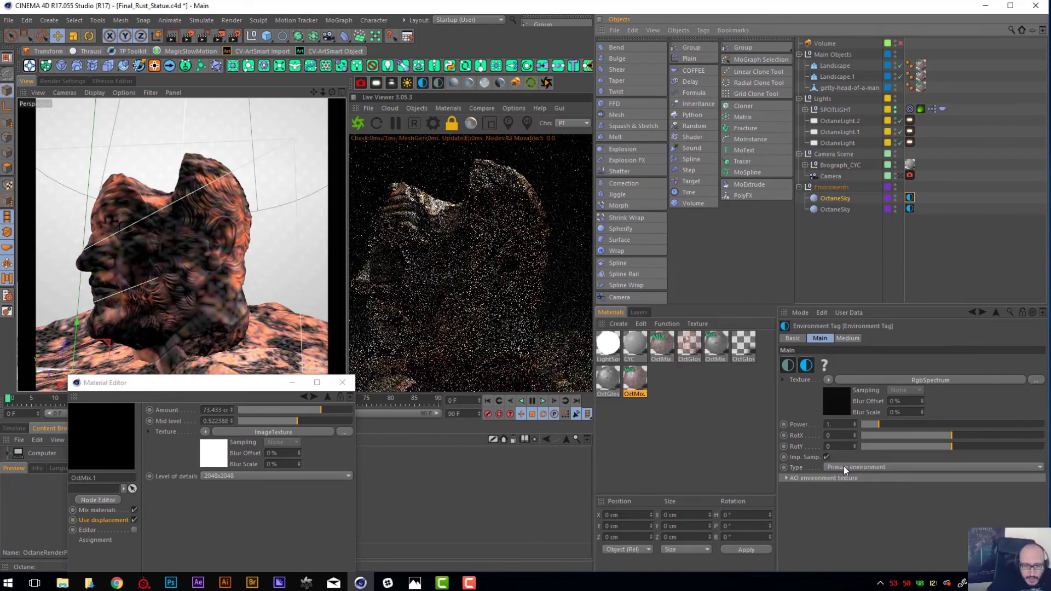
{"action": "left_click", "coordinate": [787, 478]}
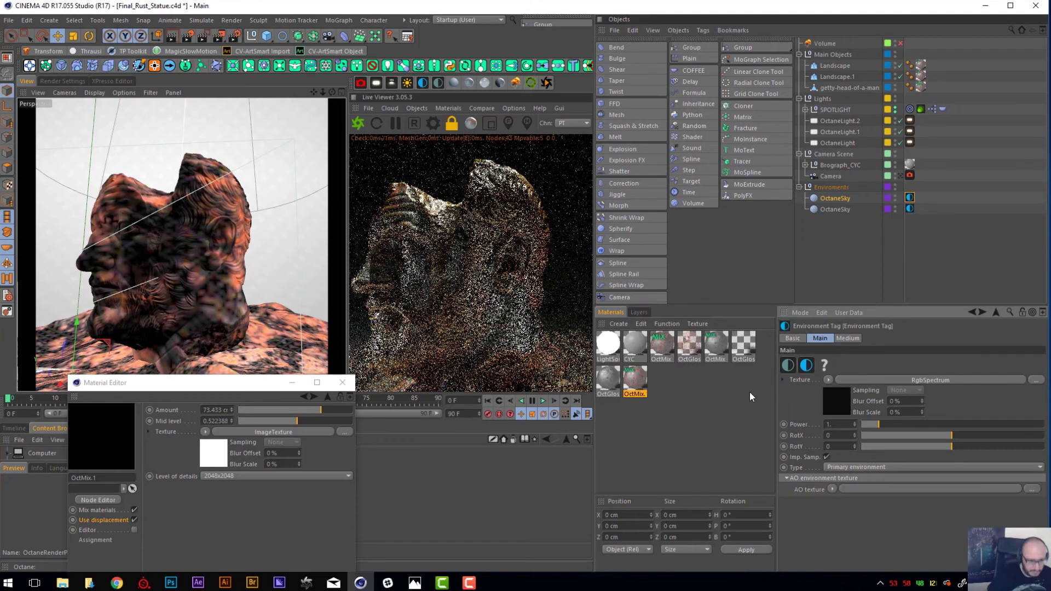
{"action": "left_click", "coordinate": [787, 478]}
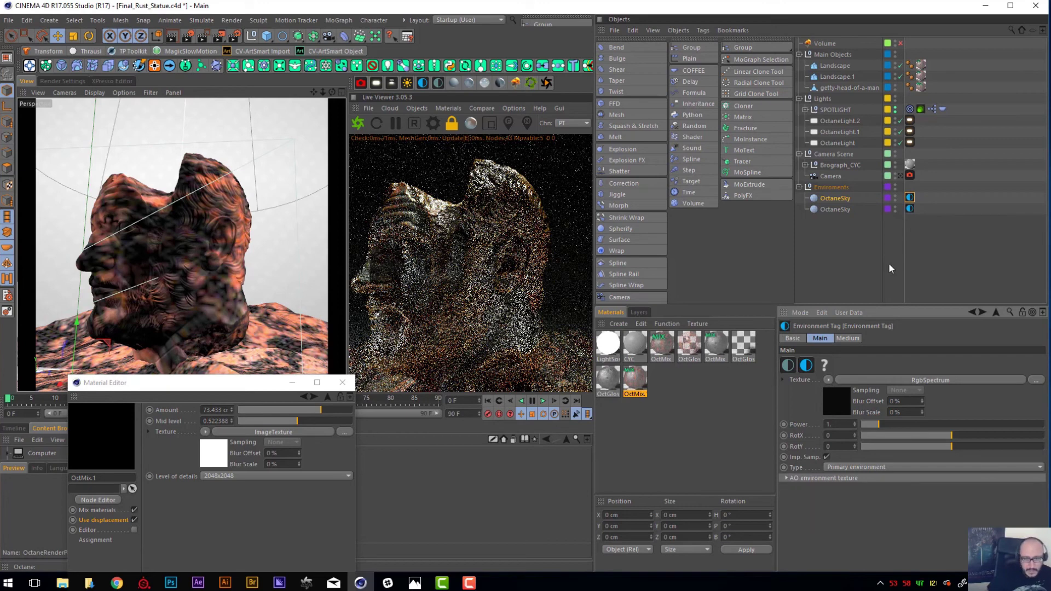
- Return to the second OctaneSky's Environment Tag and examine its Visible Environment options
{"action": "left_click", "coordinate": [910, 210]}
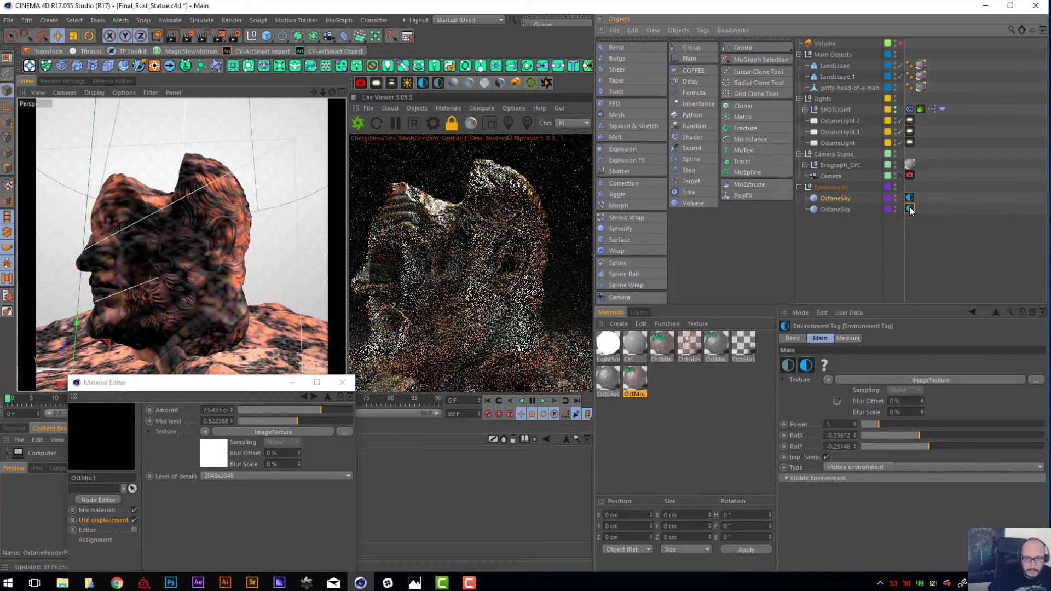
{"action": "left_click", "coordinate": [836, 209]}
{"action": "left_click", "coordinate": [909, 209]}
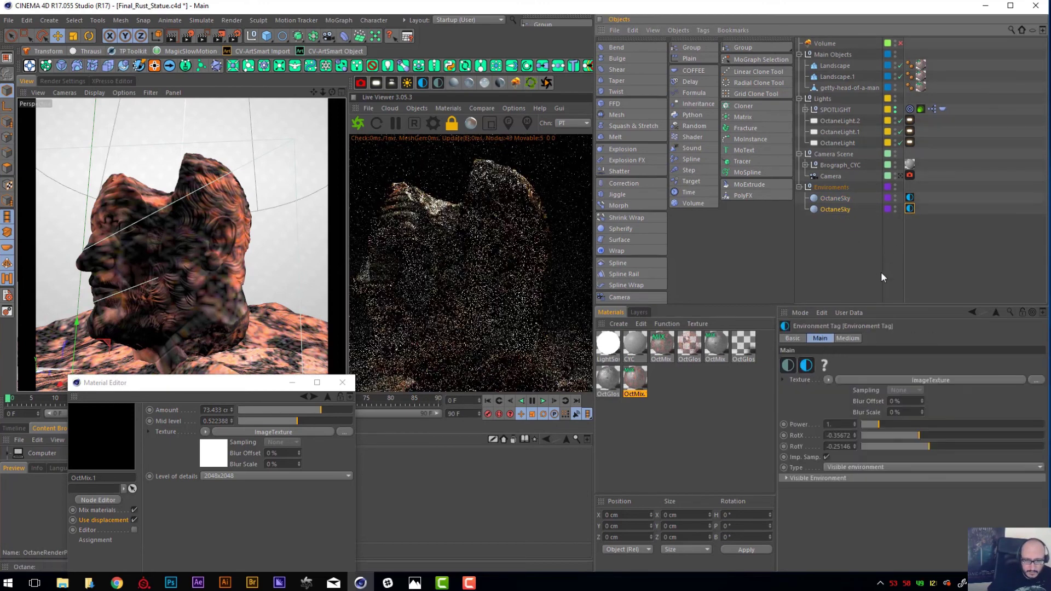
{"action": "left_click", "coordinate": [794, 479]}
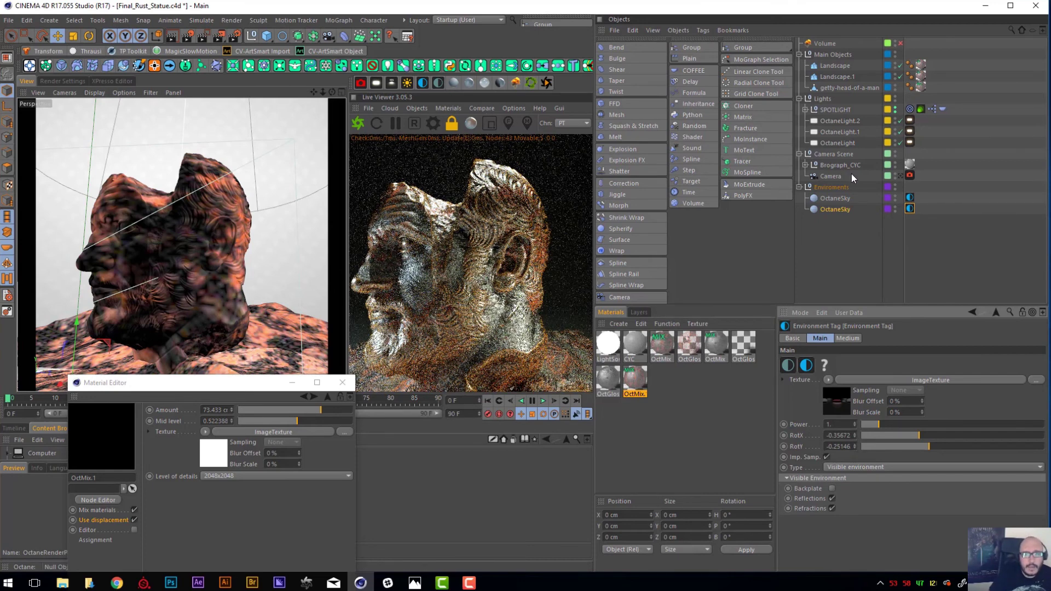
- Look through the scene Camera and examine the Thinlens and Camera Imager settings of its Octane Camera tag
{"action": "left_click", "coordinate": [836, 176]}
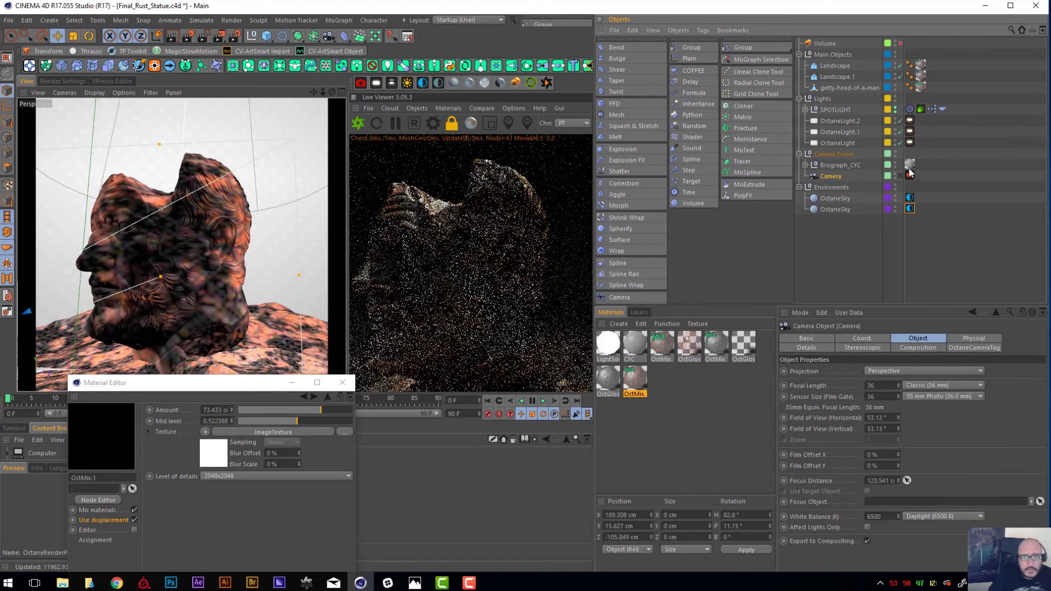
{"action": "left_click", "coordinate": [901, 177]}
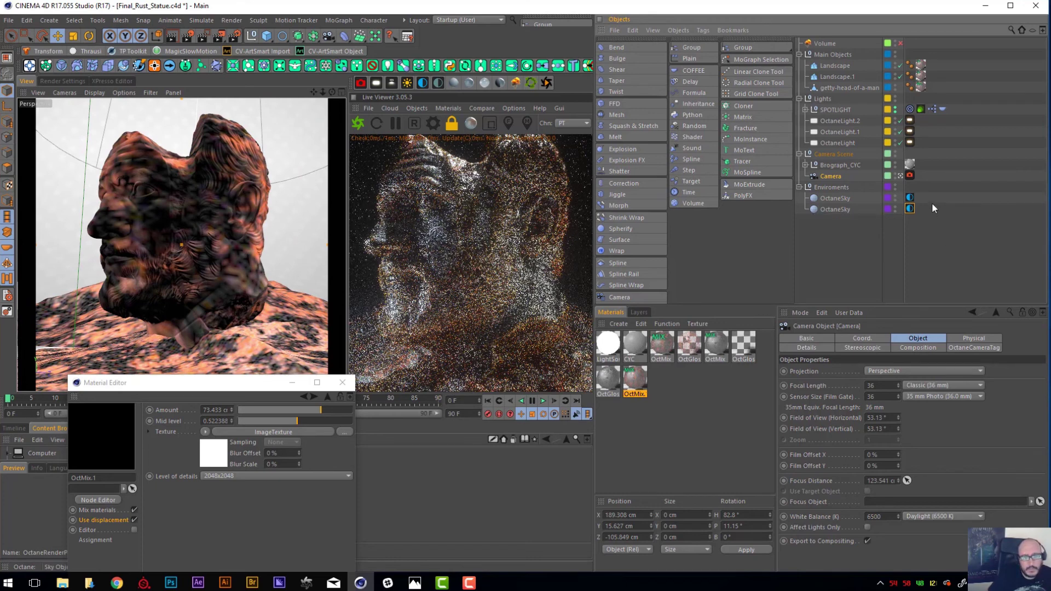
{"action": "left_click", "coordinate": [909, 175]}
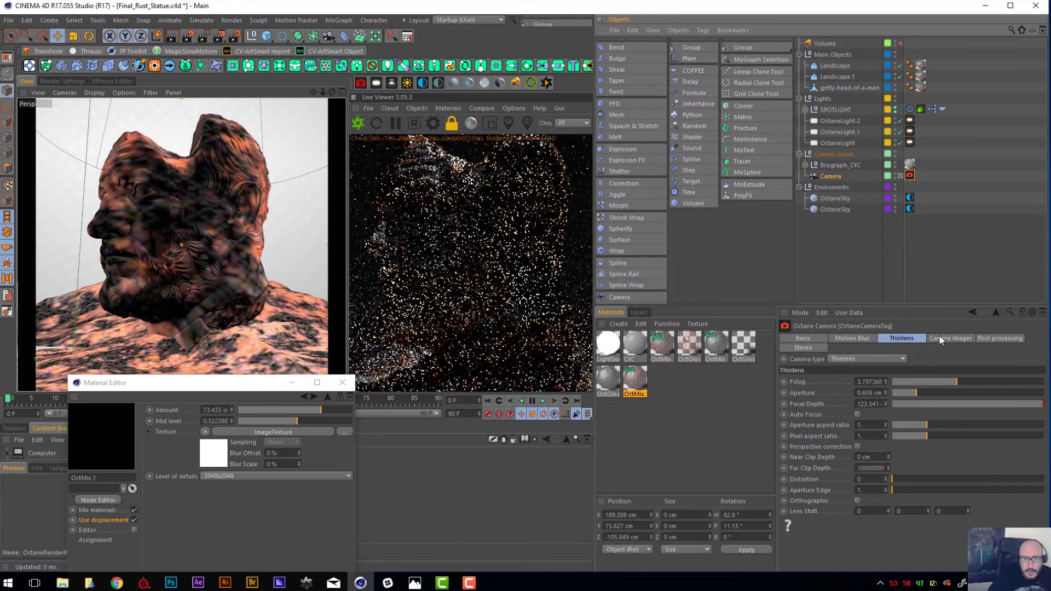
{"action": "left_click", "coordinate": [950, 338]}
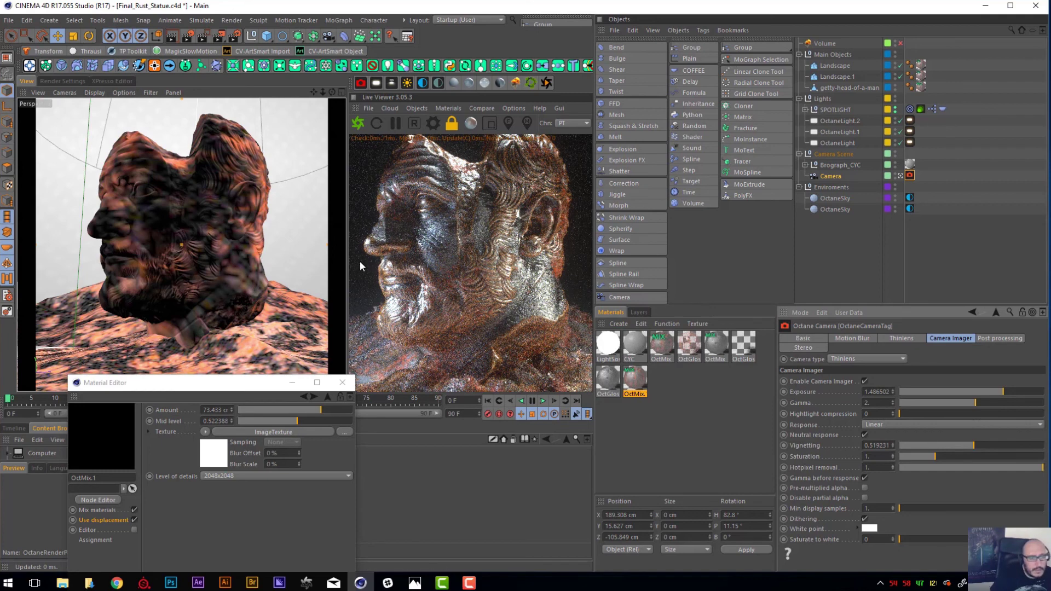
- Set the Bloom power to 17 in the Octane Camera tag's Post processing settings
{"action": "left_click", "coordinate": [993, 339]}
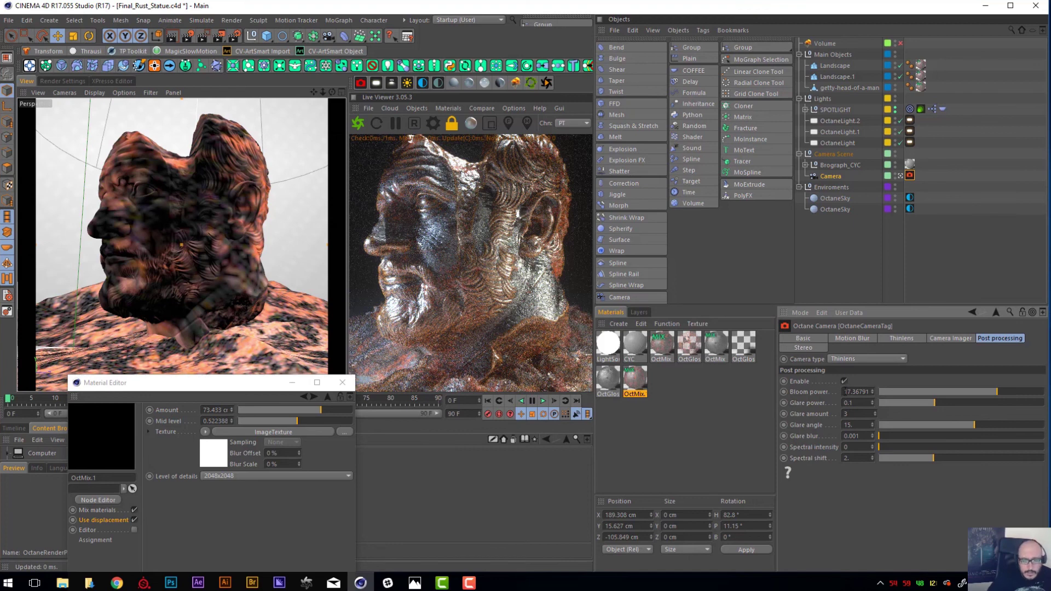
{"action": "left_click_drag", "start_coordinate": [846, 392], "coordinate": [897, 367]}
{"action": "type", "text": "17"}
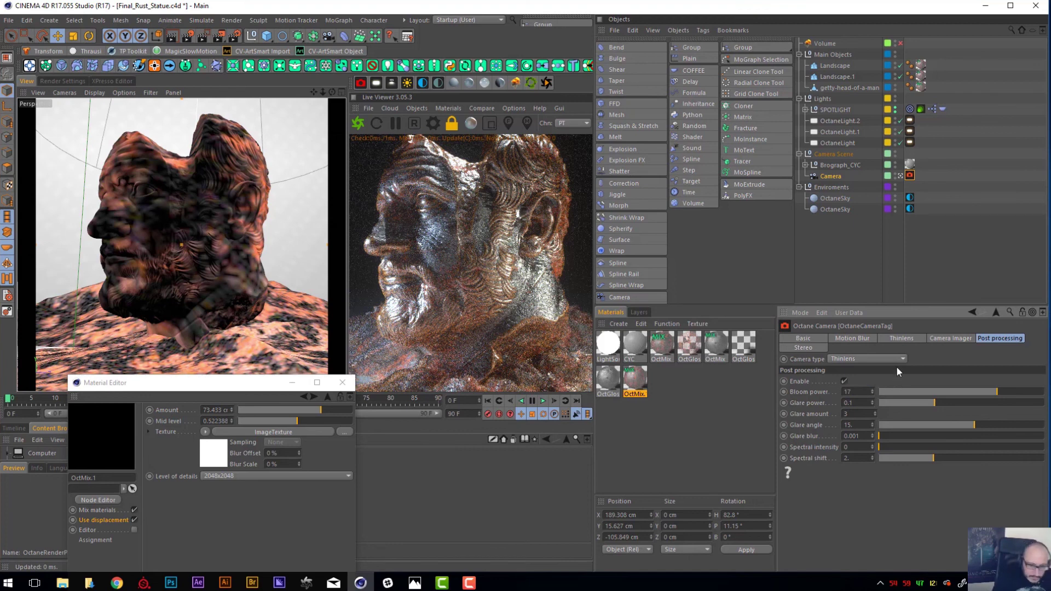
{"action": "key", "text": "Return"}
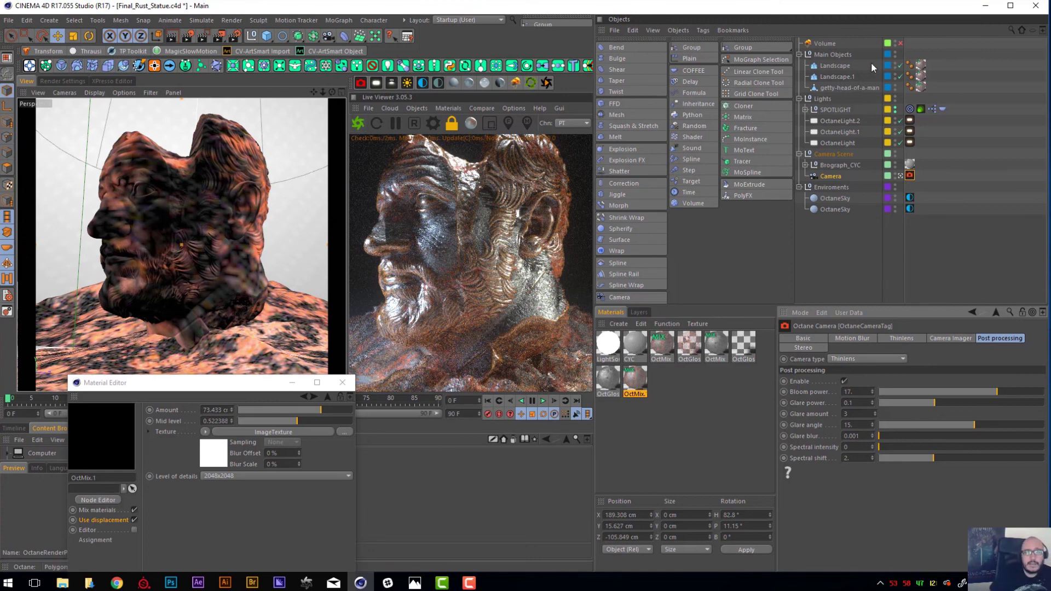
- Enable the Volume object and close the Material Editor
{"action": "left_click", "coordinate": [900, 44]}
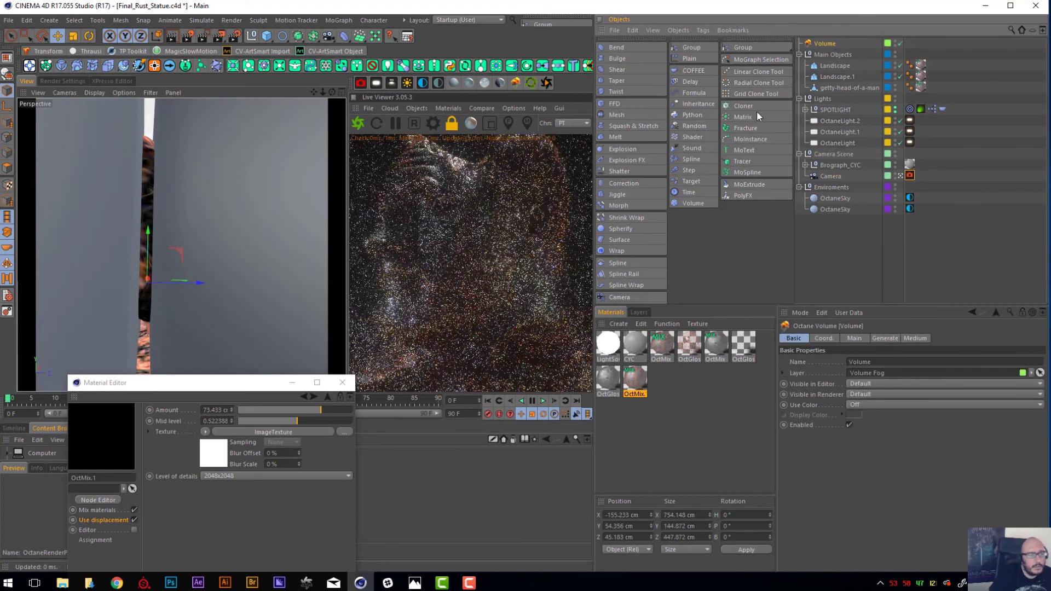
{"action": "left_click", "coordinate": [348, 385]}
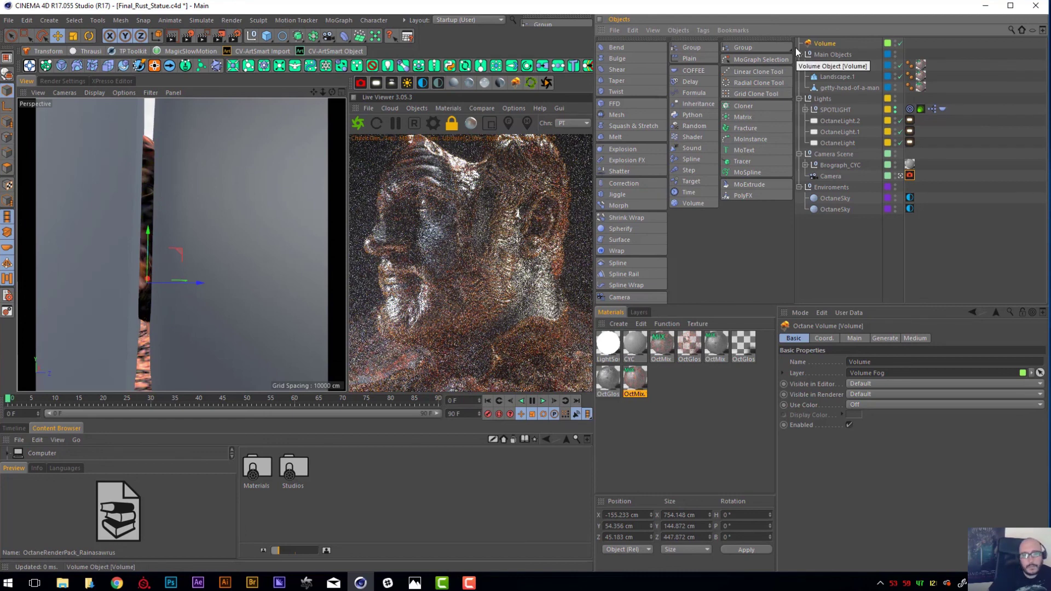
- Check the Medium settings of the second OctaneSky's Environment Tag and return to the Volume object's properties
{"action": "left_click", "coordinate": [910, 209]}
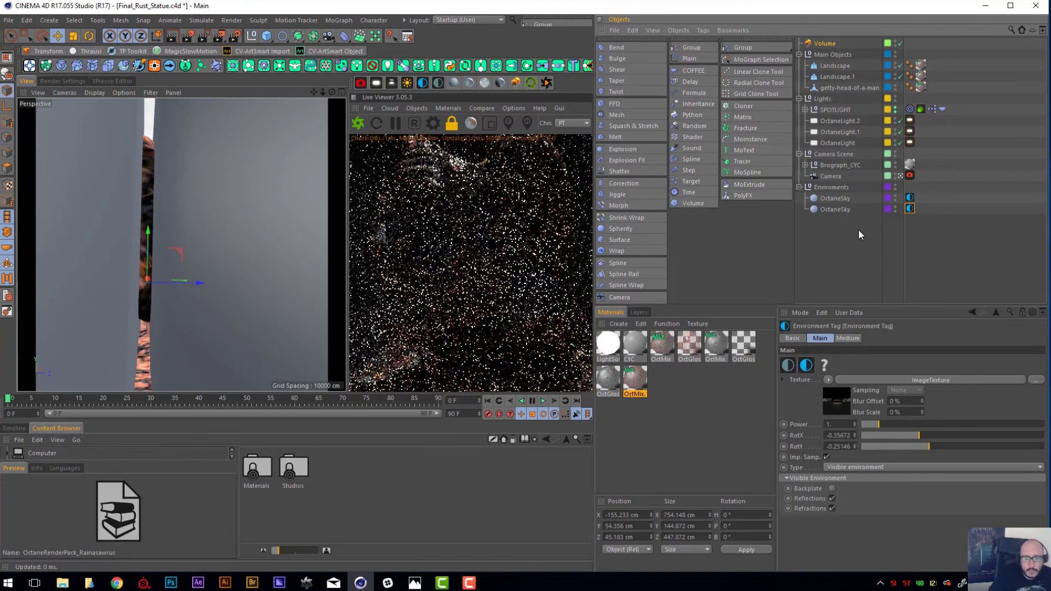
{"action": "left_click", "coordinate": [847, 338]}
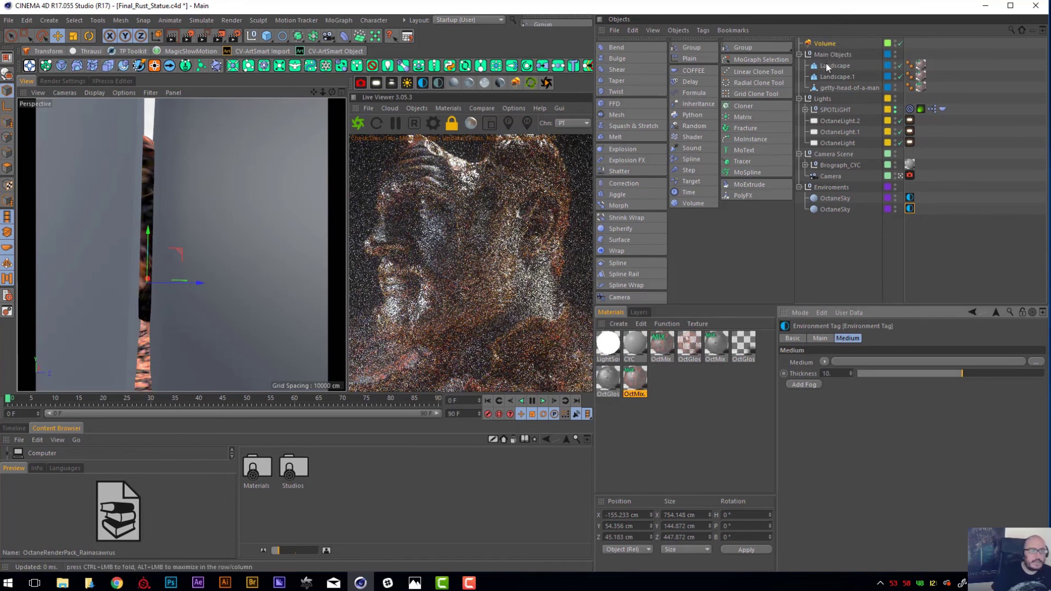
{"action": "left_click", "coordinate": [826, 46]}
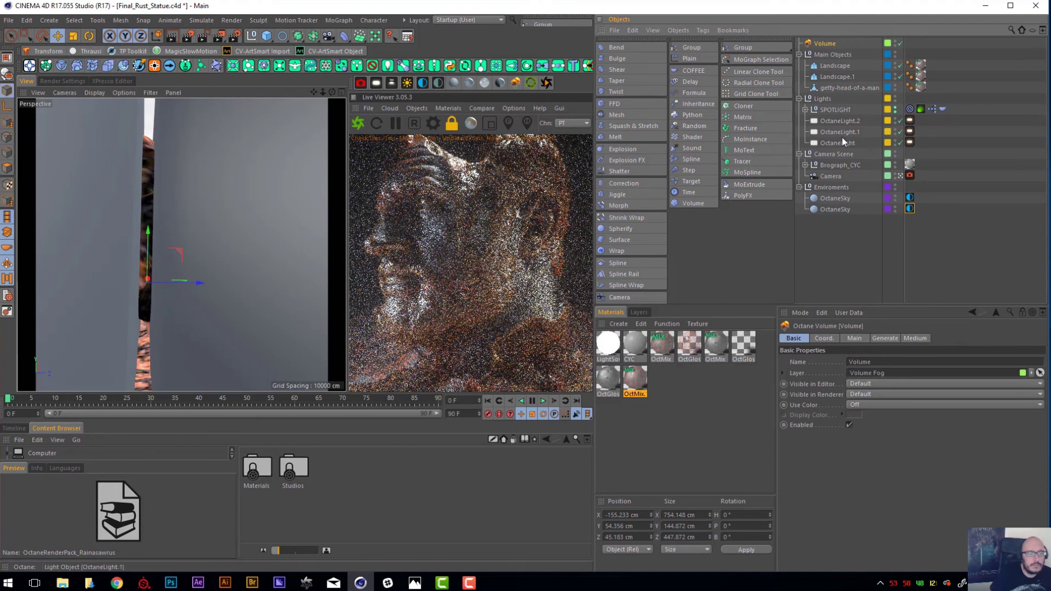